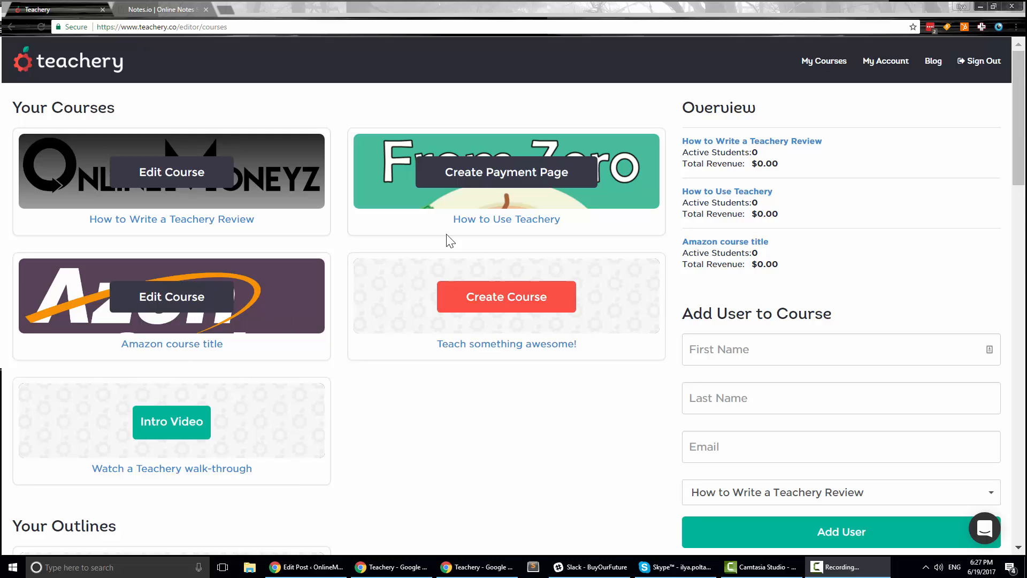
Switch to the notes.io note and review the listed pros, from no transaction fees to amazing customer support
{"action": "left_click", "coordinate": [170, 13]}
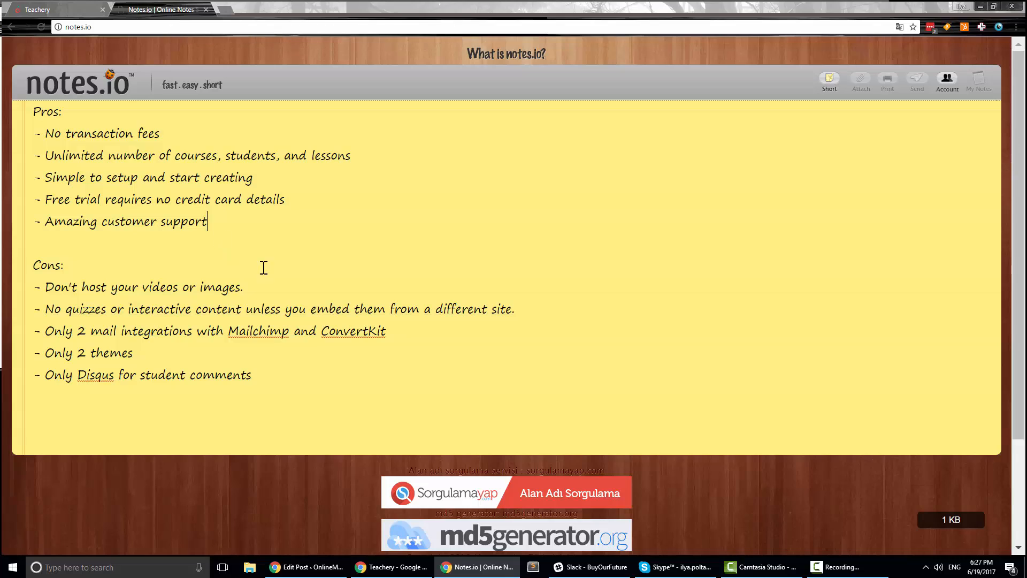
{"action": "left_click_drag", "start_coordinate": [46, 133], "coordinate": [161, 132]}
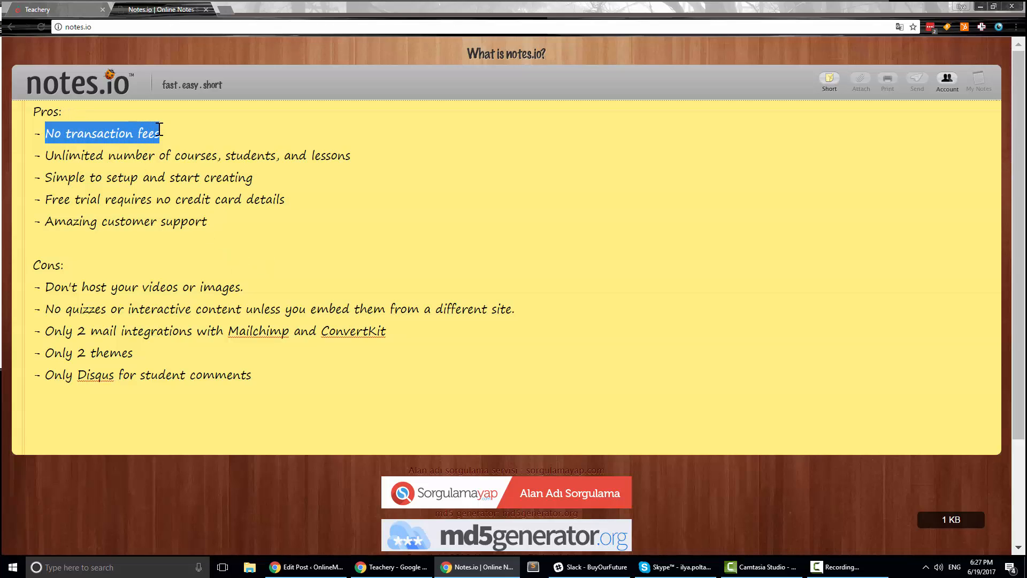
{"action": "left_click", "coordinate": [159, 134]}
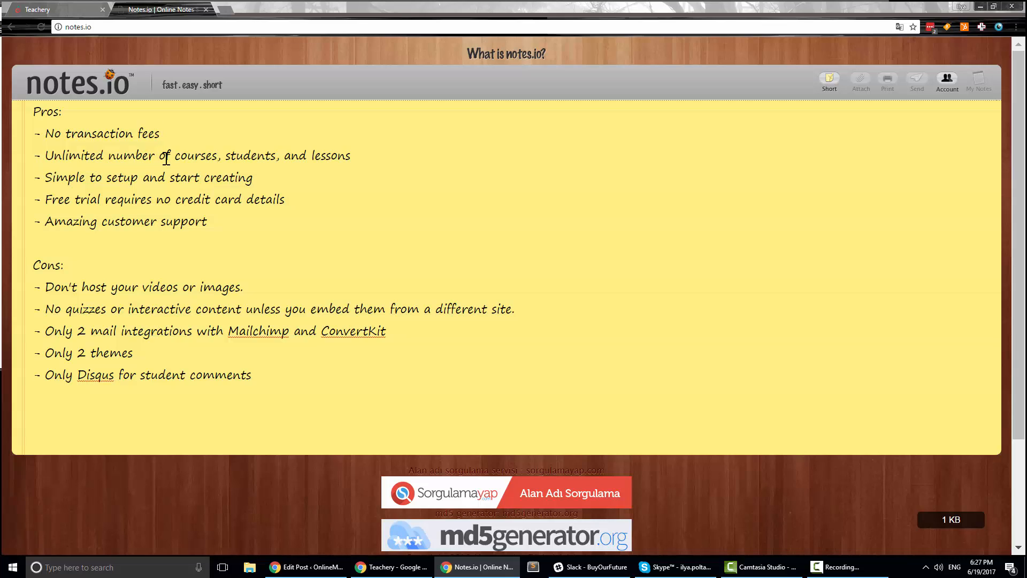
{"action": "left_click_drag", "start_coordinate": [346, 172], "coordinate": [45, 177]}
{"action": "left_click", "coordinate": [44, 177]}
{"action": "left_click_drag", "start_coordinate": [246, 221], "coordinate": [44, 222]}
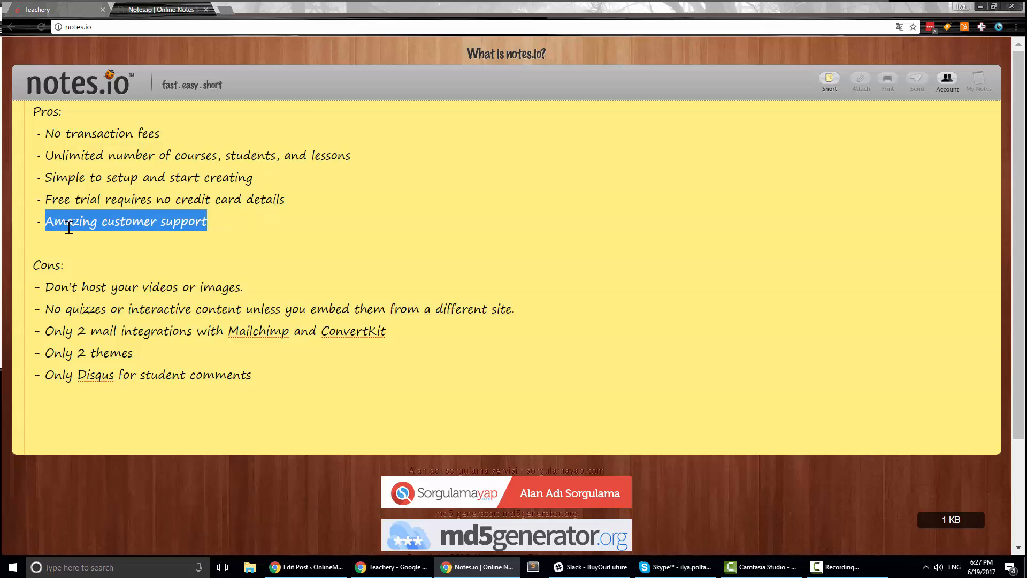
{"action": "left_click", "coordinate": [218, 217]}
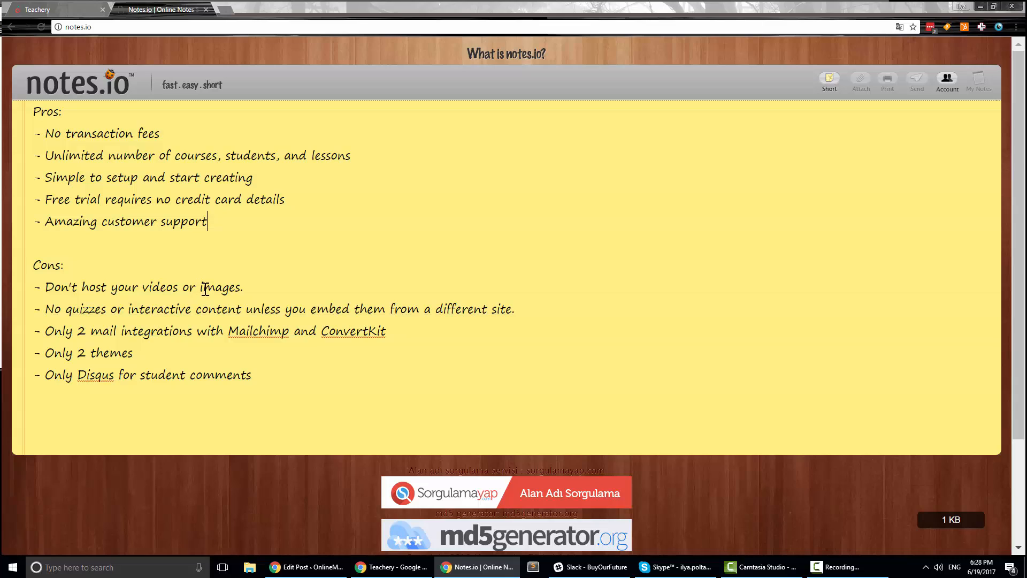
Review the cons in the note about video and image hosting, quizzes or interactive content, and mail integrations
{"action": "left_click_drag", "start_coordinate": [203, 283], "coordinate": [242, 286]}
{"action": "left_click", "coordinate": [242, 285]}
{"action": "left_click_drag", "start_coordinate": [230, 286], "coordinate": [195, 284]}
{"action": "left_click", "coordinate": [219, 287]}
{"action": "left_click_drag", "start_coordinate": [46, 311], "coordinate": [149, 316]}
{"action": "left_click", "coordinate": [149, 317]}
{"action": "left_click", "coordinate": [409, 332]}
{"action": "mouse_move", "coordinate": [409, 333]}
{"action": "left_mouse_down"}
{"action": "mouse_move", "coordinate": [47, 329]}
{"action": "mouse_move", "coordinate": [372, 319]}
{"action": "mouse_move", "coordinate": [392, 330]}
{"action": "left_mouse_up"}
{"action": "left_click", "coordinate": [50, 333]}
{"action": "left_click", "coordinate": [392, 330]}
{"action": "left_click_drag", "start_coordinate": [387, 330], "coordinate": [43, 337]}
{"action": "left_click", "coordinate": [367, 351]}
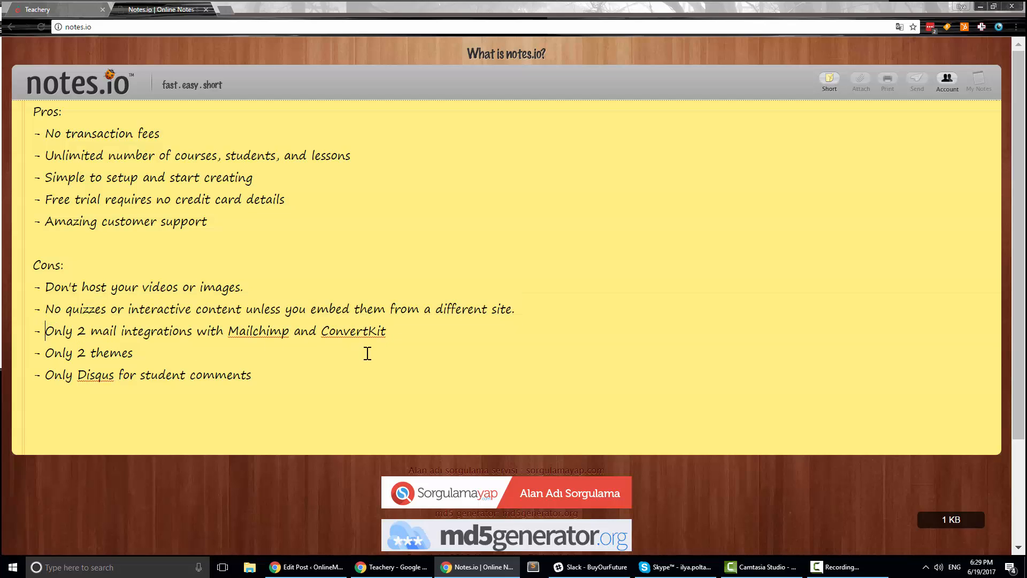
{"action": "left_click", "coordinate": [389, 322]}
Review the cons about themes and Disqus comments, and go over the whole cons list again
{"action": "left_click_drag", "start_coordinate": [133, 354], "coordinate": [43, 356]}
{"action": "left_click", "coordinate": [45, 354]}
{"action": "left_click", "coordinate": [143, 362]}
{"action": "left_click_drag", "start_coordinate": [259, 377], "coordinate": [39, 377]}
{"action": "left_click", "coordinate": [266, 379]}
{"action": "left_click_drag", "start_coordinate": [265, 376], "coordinate": [41, 281]}
{"action": "left_click", "coordinate": [286, 369]}
{"action": "left_click_drag", "start_coordinate": [286, 369], "coordinate": [34, 287]}
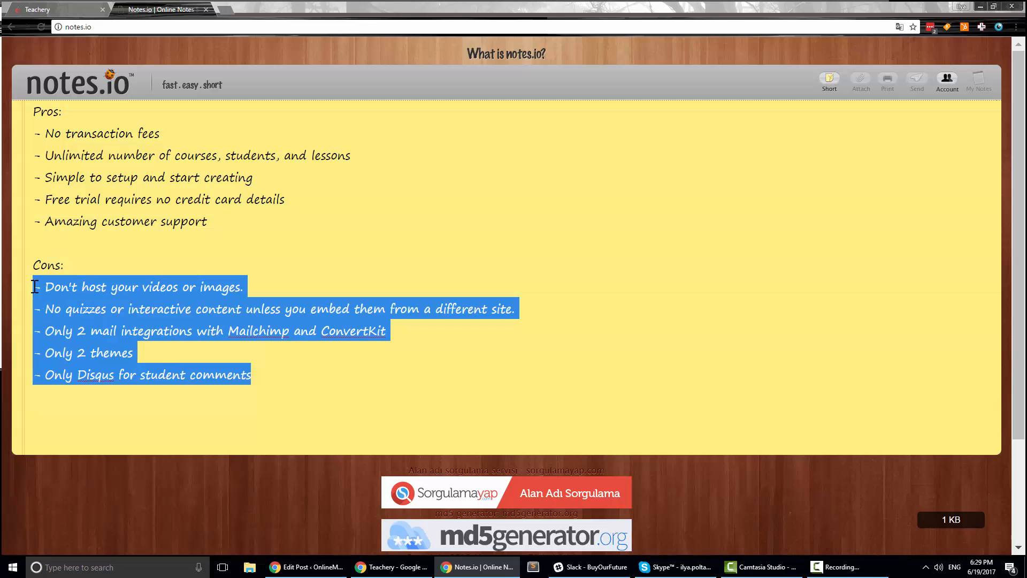
{"action": "left_click", "coordinate": [260, 377]}
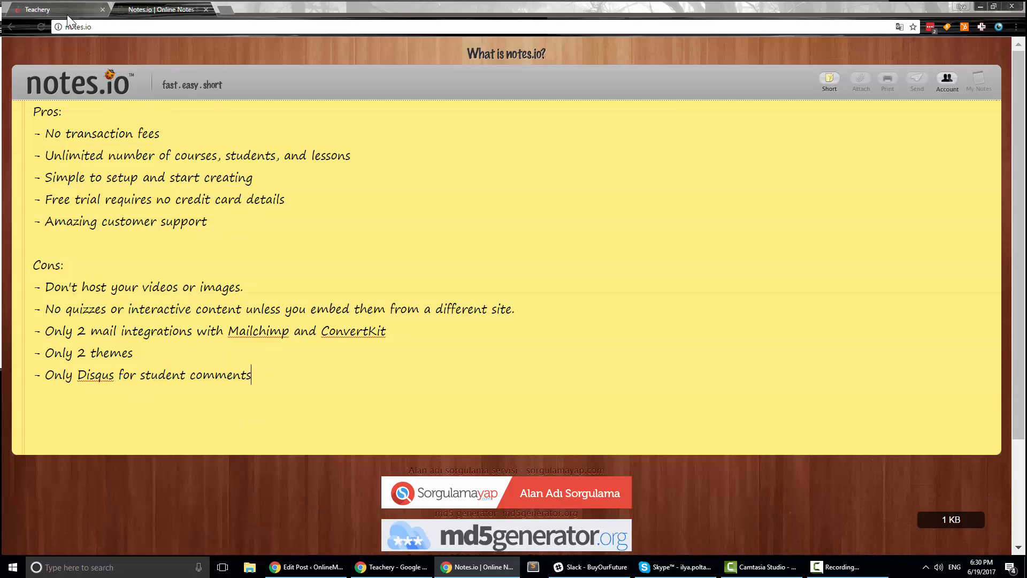
Return to the Teachery dashboard and look over the own courses, outlines and purchased courses
{"action": "left_click", "coordinate": [37, 10]}
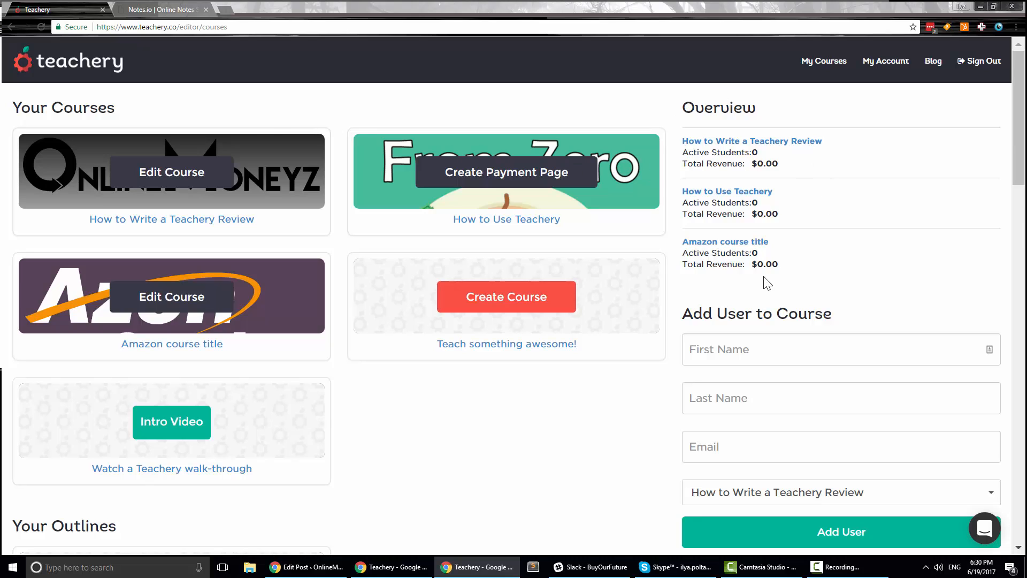
{"action": "scroll", "coordinate": [605, 161], "scroll_direction": "down", "scroll_amount": 9}
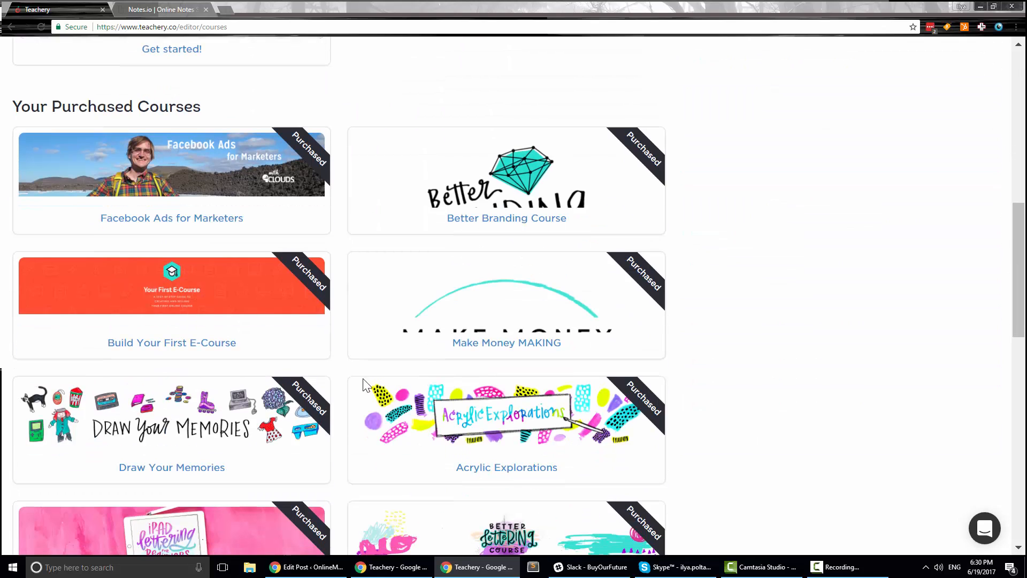
{"action": "scroll", "coordinate": [555, 309], "scroll_direction": "down", "scroll_amount": 3}
{"action": "scroll", "coordinate": [436, 275], "scroll_direction": "up", "scroll_amount": 7}
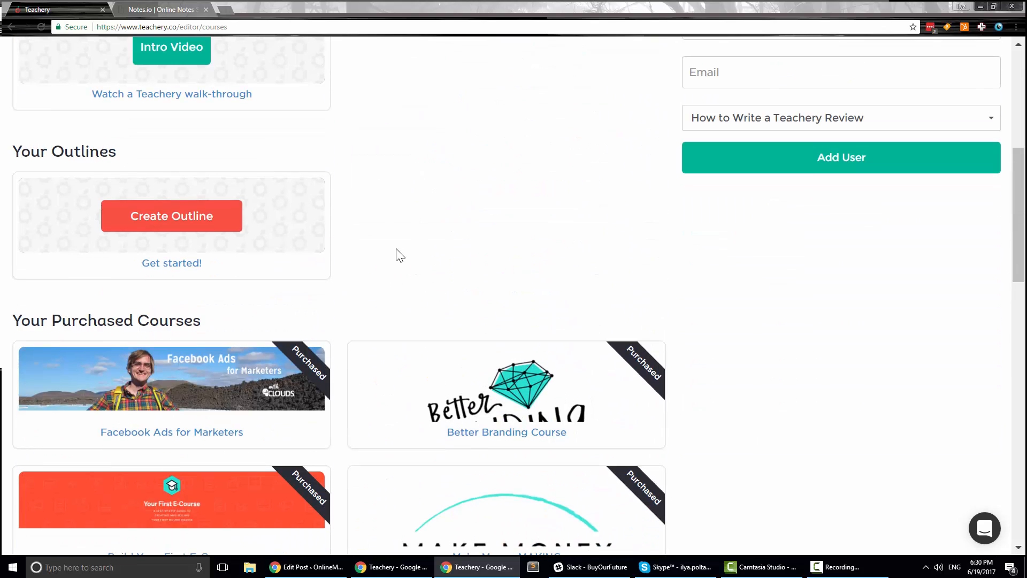
{"action": "scroll", "coordinate": [418, 273], "scroll_direction": "up", "scroll_amount": 5}
{"action": "scroll", "coordinate": [394, 229], "scroll_direction": "down", "scroll_amount": 6}
{"action": "scroll", "coordinate": [393, 257], "scroll_direction": "up", "scroll_amount": 5}
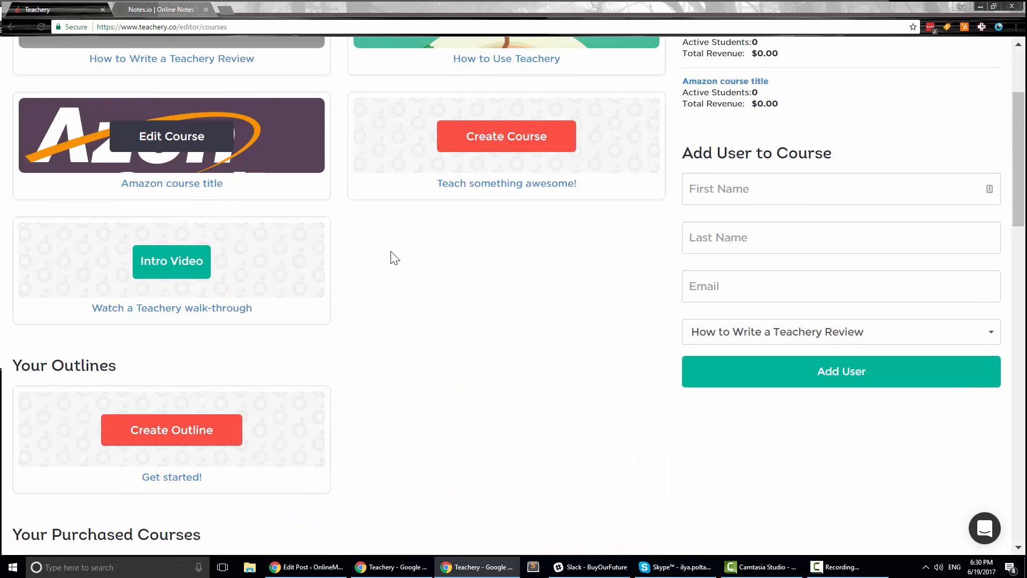
{"action": "scroll", "coordinate": [392, 278], "scroll_direction": "up", "scroll_amount": 2}
{"action": "scroll", "coordinate": [387, 310], "scroll_direction": "down", "scroll_amount": 1}
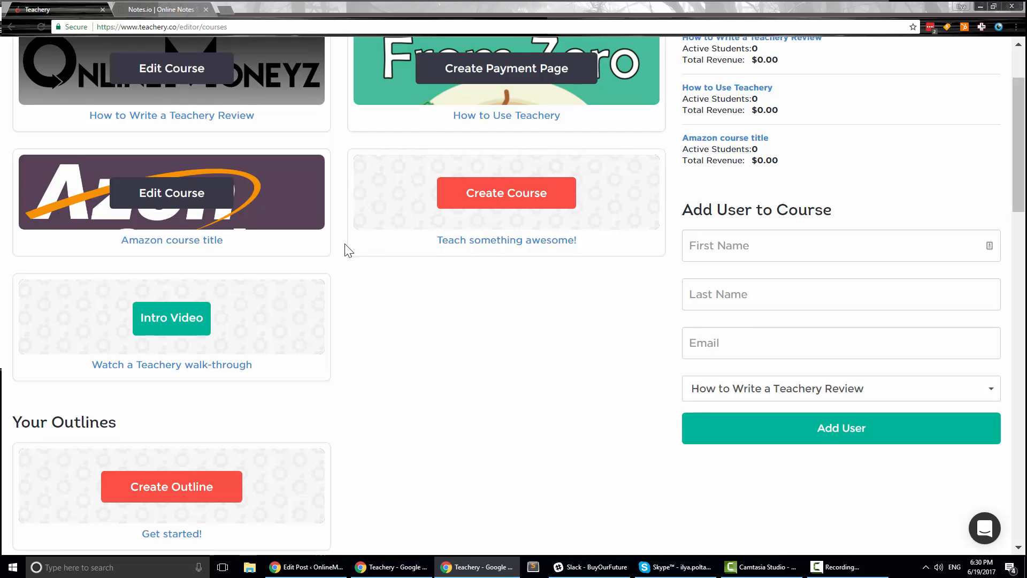
{"action": "scroll", "coordinate": [348, 248], "scroll_direction": "up", "scroll_amount": 2}
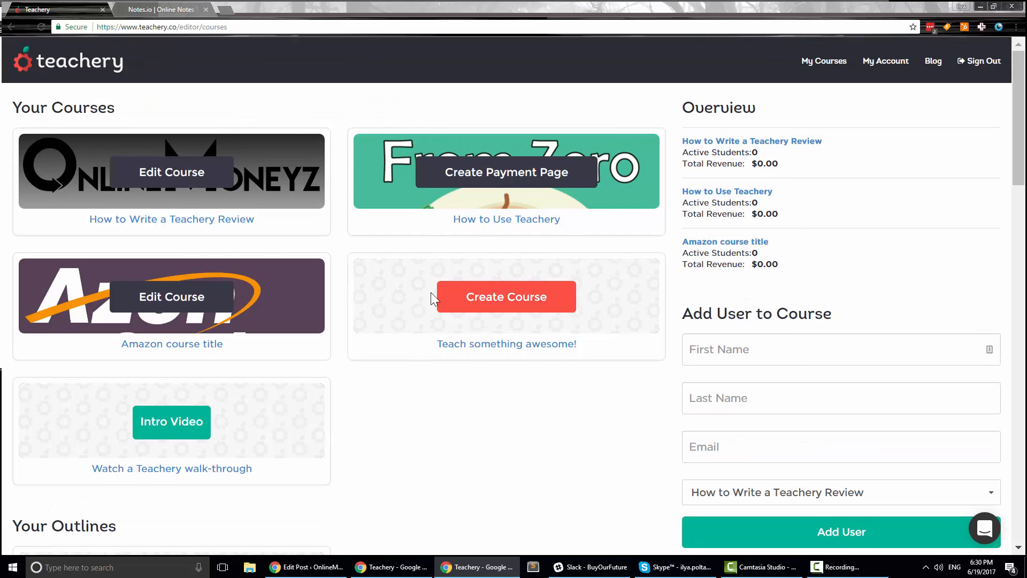
Create a course outline named "How to Create a Teachery Review" with the description "Youdo it."
{"action": "scroll", "coordinate": [523, 293], "scroll_direction": "down", "scroll_amount": 3}
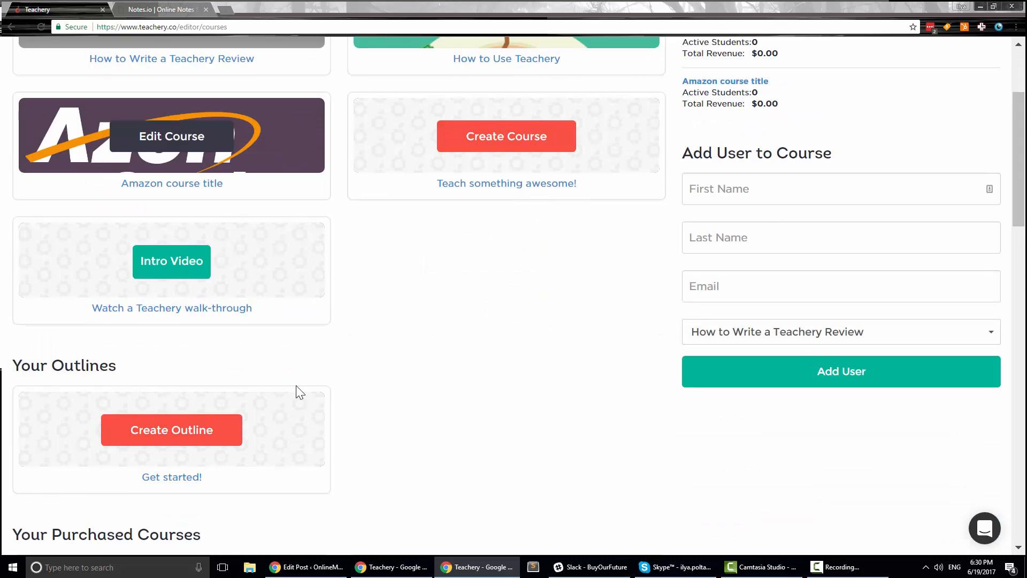
{"action": "left_click", "coordinate": [227, 431]}
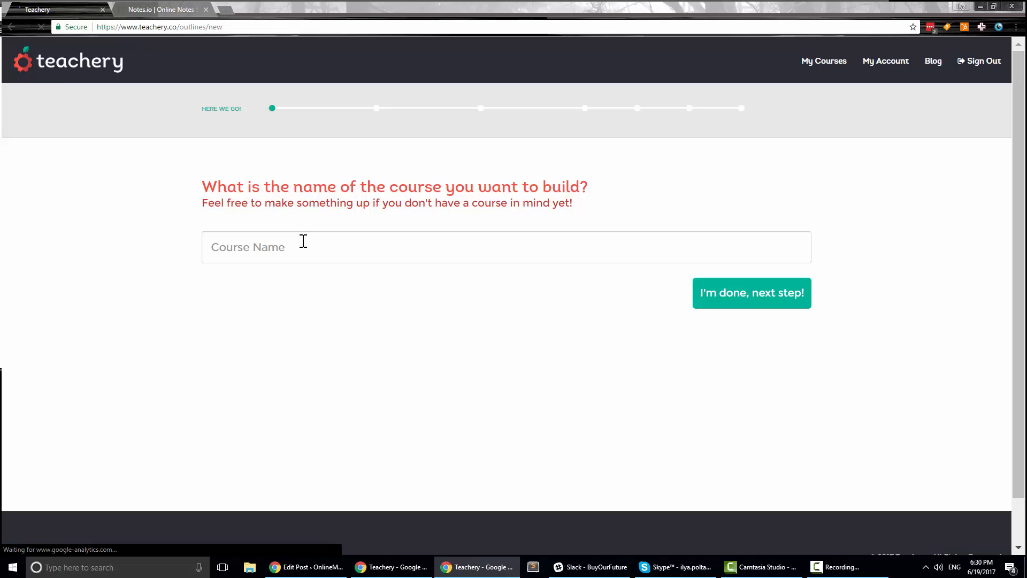
{"action": "left_click", "coordinate": [305, 237]}
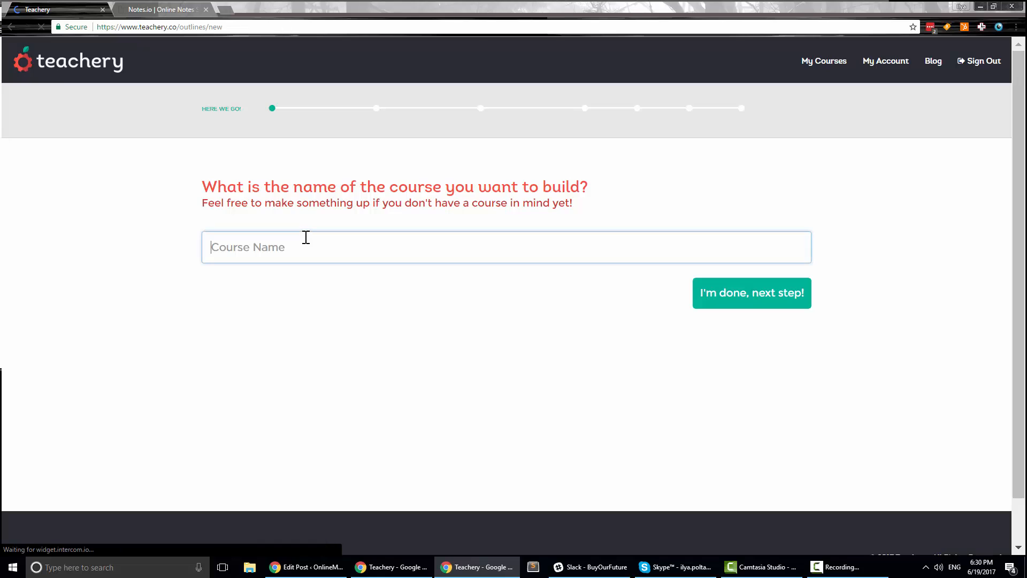
{"action": "type", "text": "How to "}
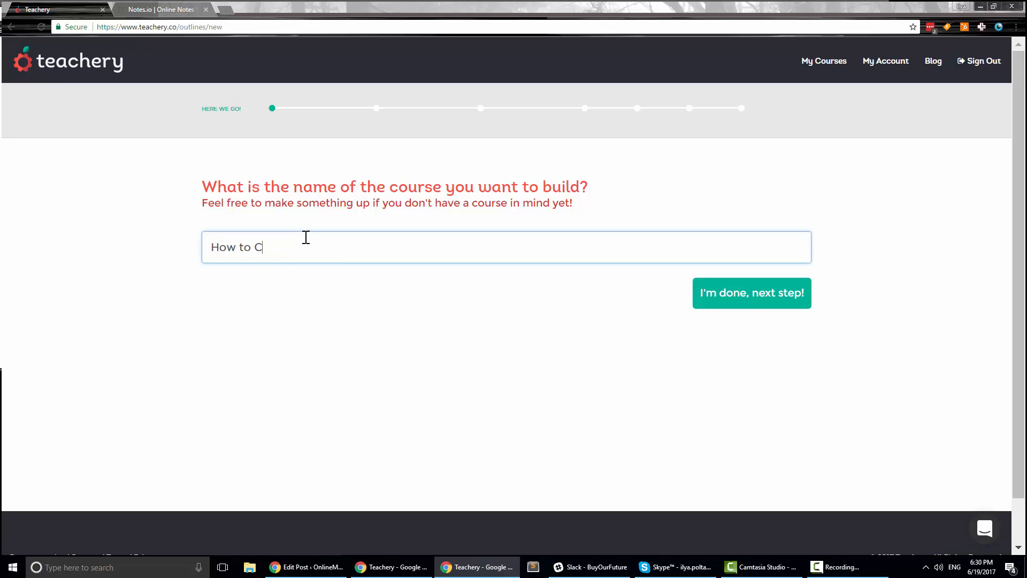
{"action": "type", "text": "Create a Teachery Rev"}
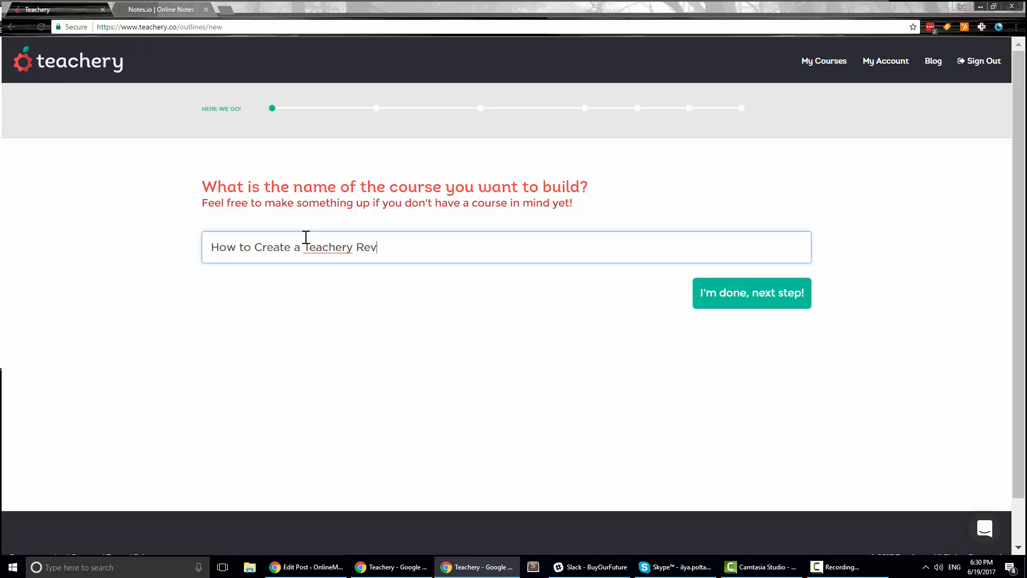
{"action": "type", "text": "iew"}
{"action": "key", "text": "Return"}
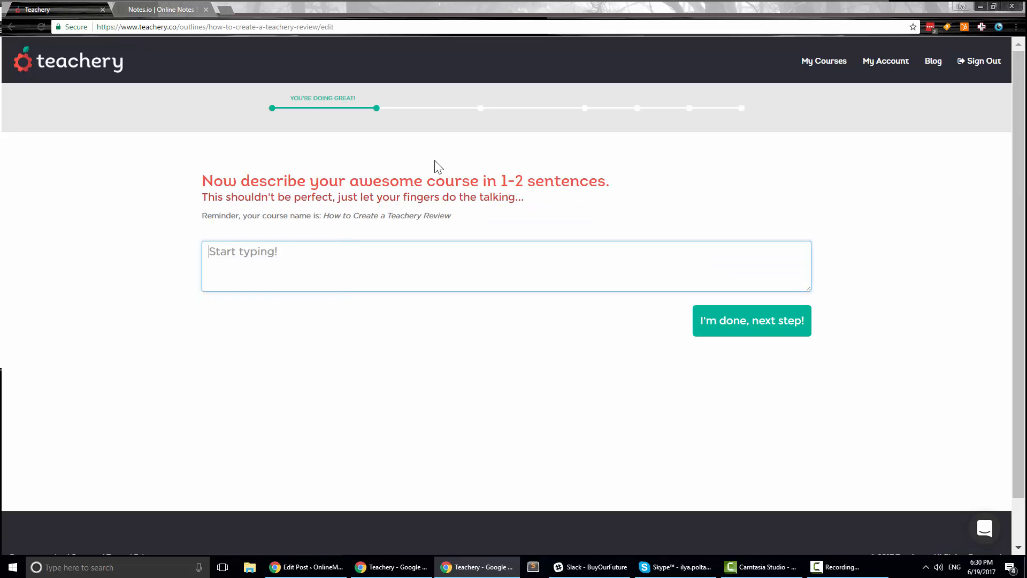
{"action": "type", "text": "Youdo it."}
{"action": "left_click", "coordinate": [756, 323]}
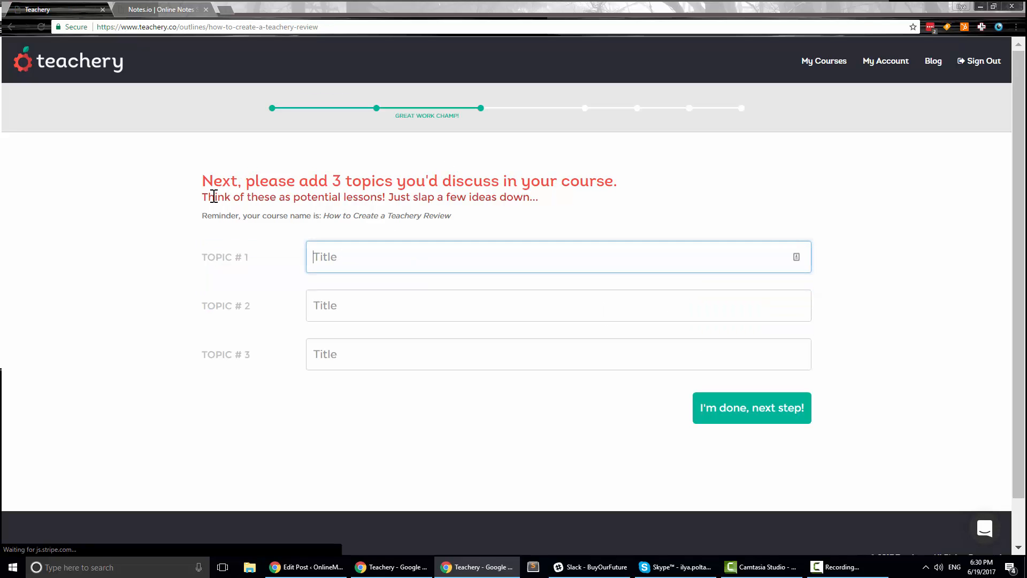
Add the three topics "Research", "How to get images" and "How to press publish on wordpress" and submit them
{"action": "left_click_drag", "start_coordinate": [202, 197], "coordinate": [527, 197]}
{"action": "left_click", "coordinate": [524, 222]}
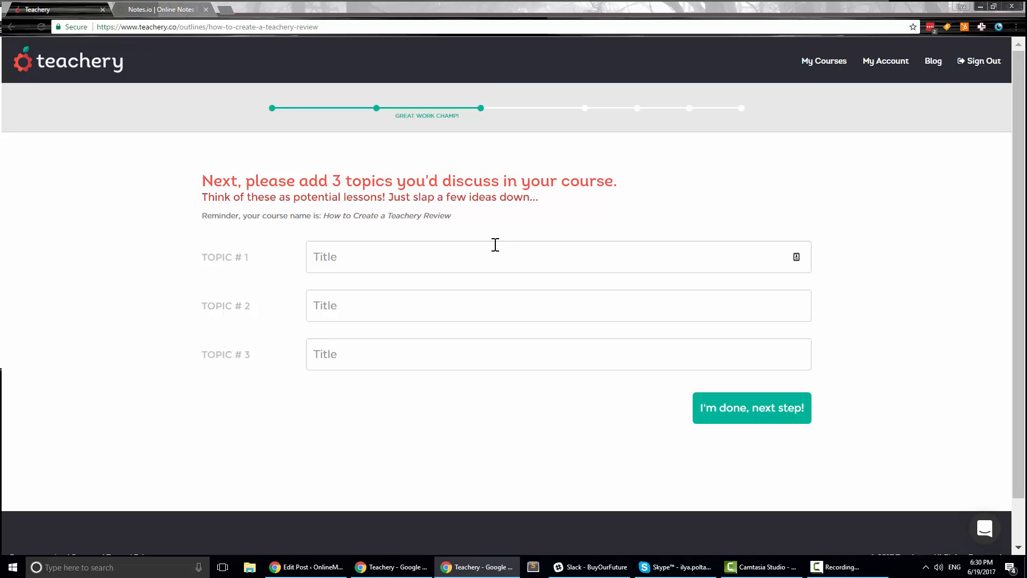
{"action": "left_click", "coordinate": [492, 249]}
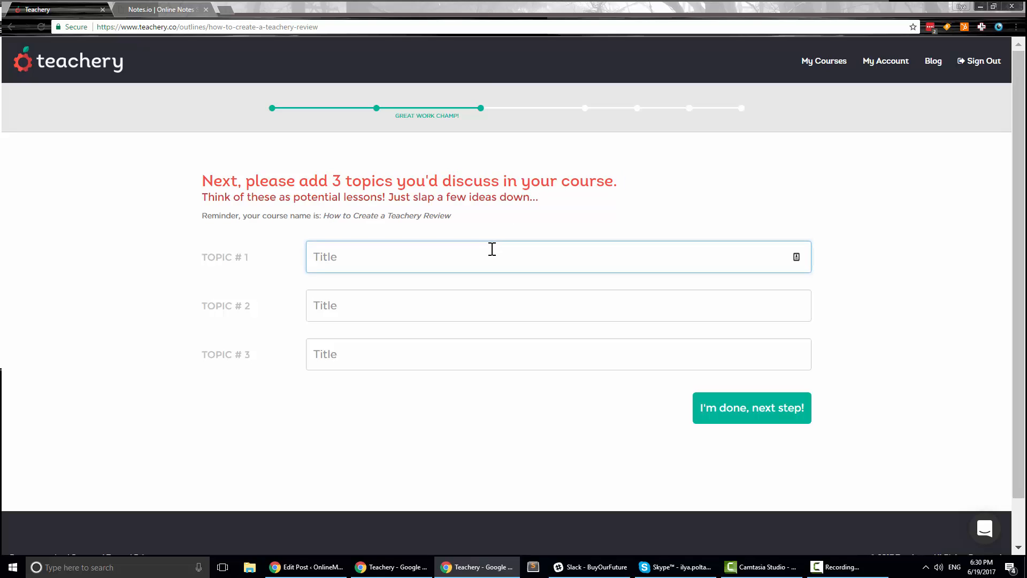
{"action": "type", "text": "Research"}
{"action": "key", "text": "Tab"}
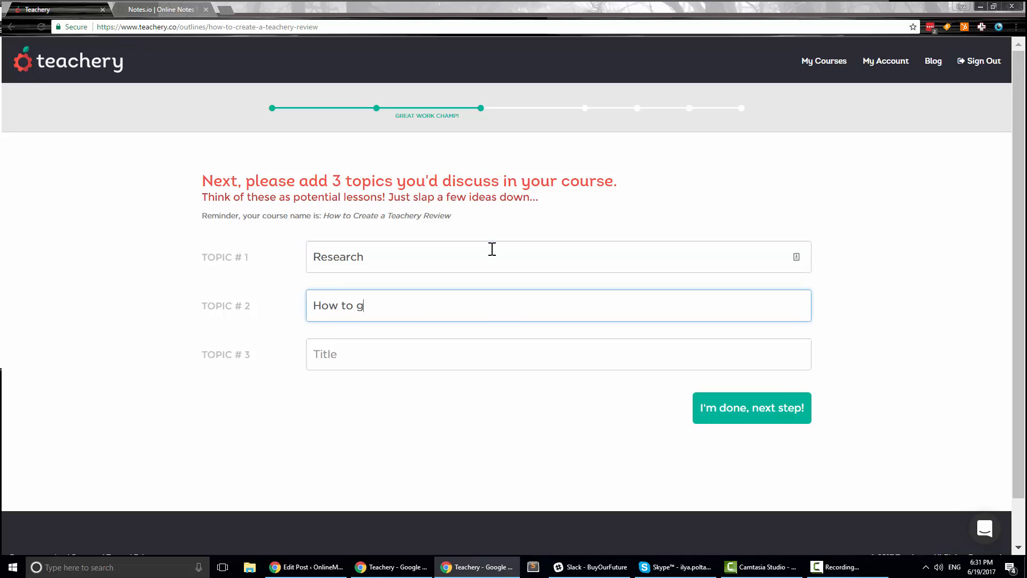
{"action": "type", "text": "How to get images"}
{"action": "key", "text": "Tab"}
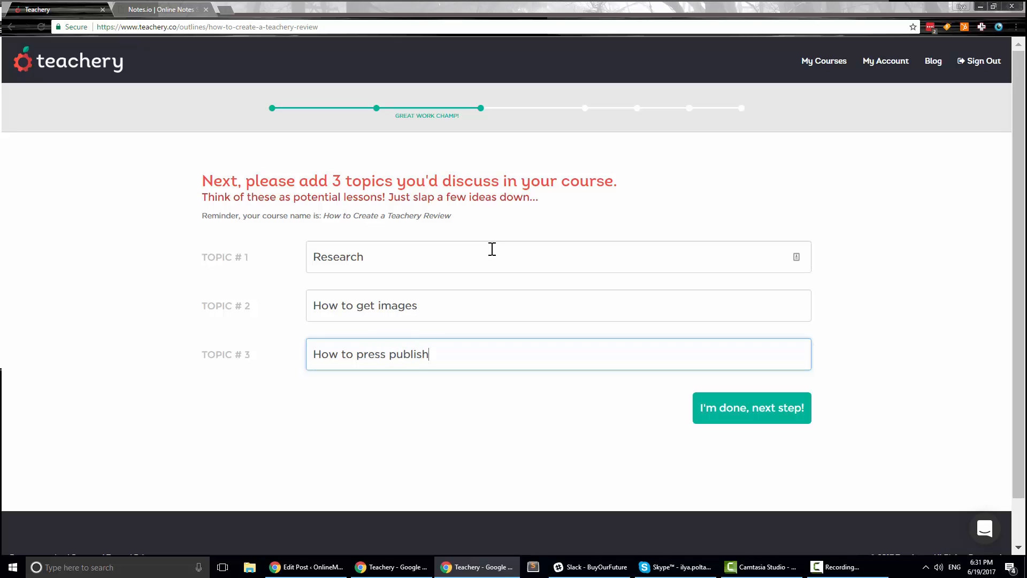
{"action": "type", "text": "How to press publish on wordpress"}
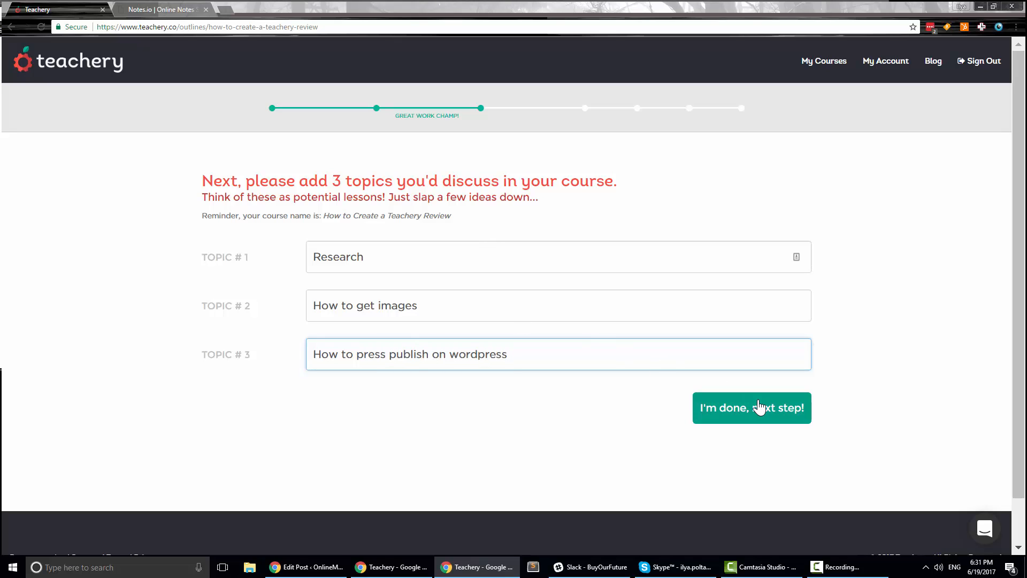
{"action": "left_click", "coordinate": [754, 406]}
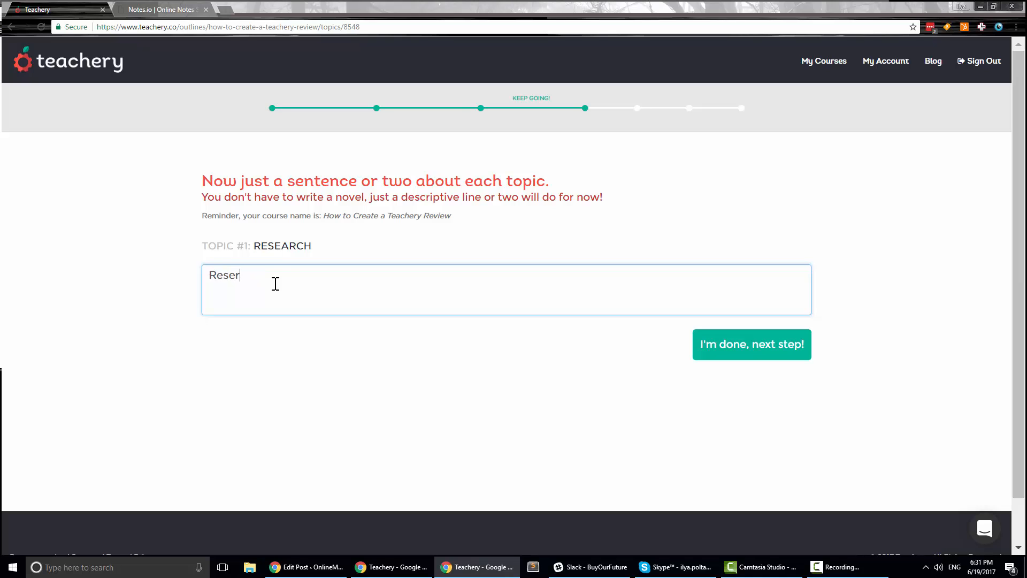
Describe the first topic as "Reserach a ton" and the second topic as "Use snipping tool"
{"action": "key", "text": "ctrl+a"}
{"action": "left_click", "coordinate": [723, 344]}
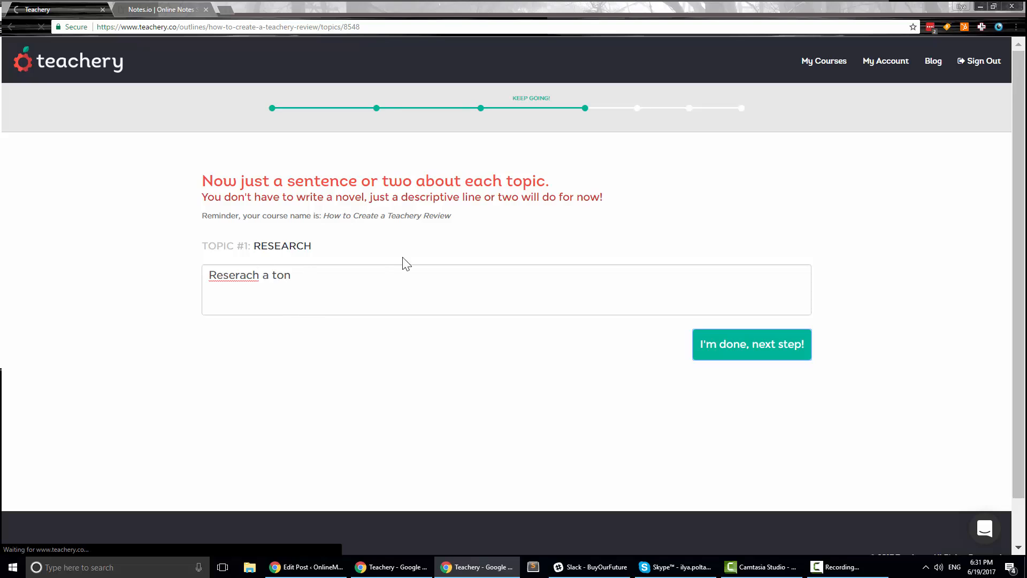
{"action": "left_click", "coordinate": [353, 284]}
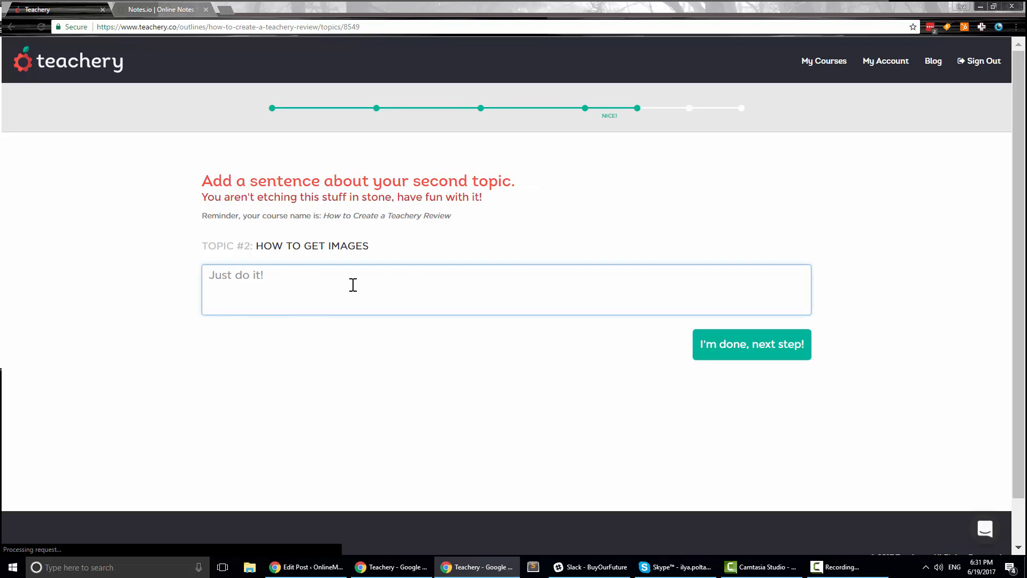
{"action": "type", "text": "Use snipping tool"}
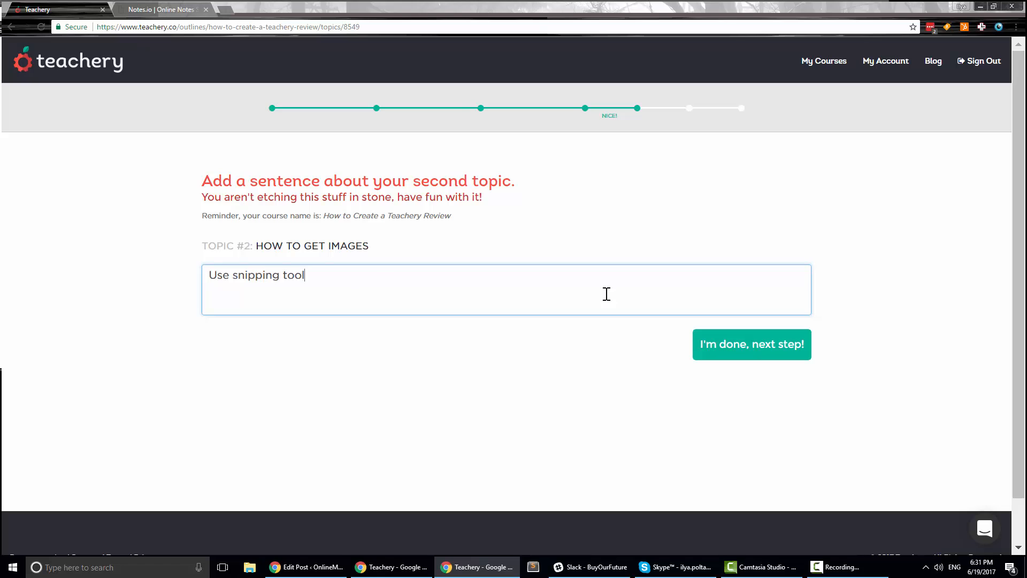
{"action": "left_click", "coordinate": [752, 348]}
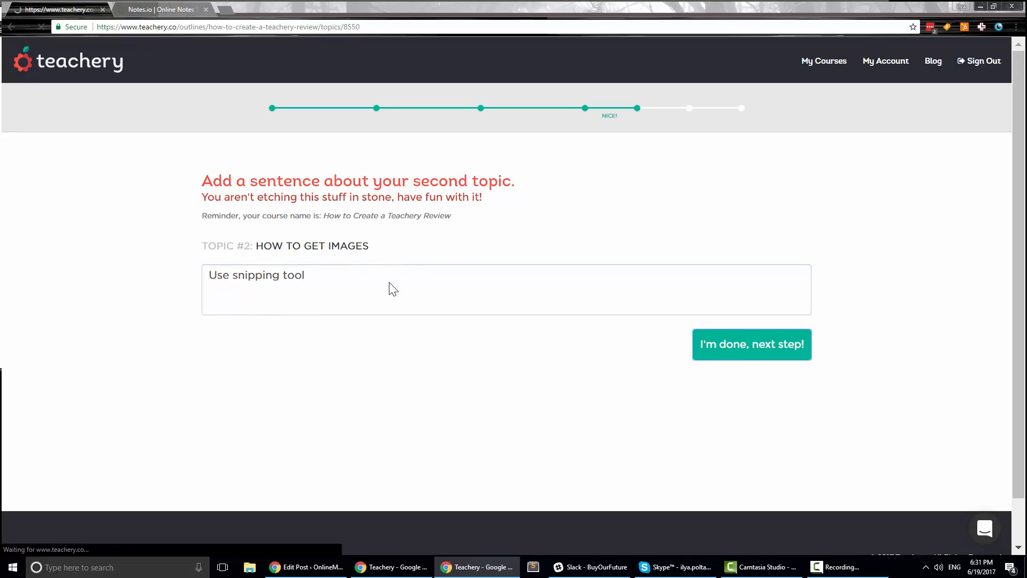
Describe the third topic as "Use your mouse" and show the preview of the finished course
{"action": "left_click", "coordinate": [341, 290]}
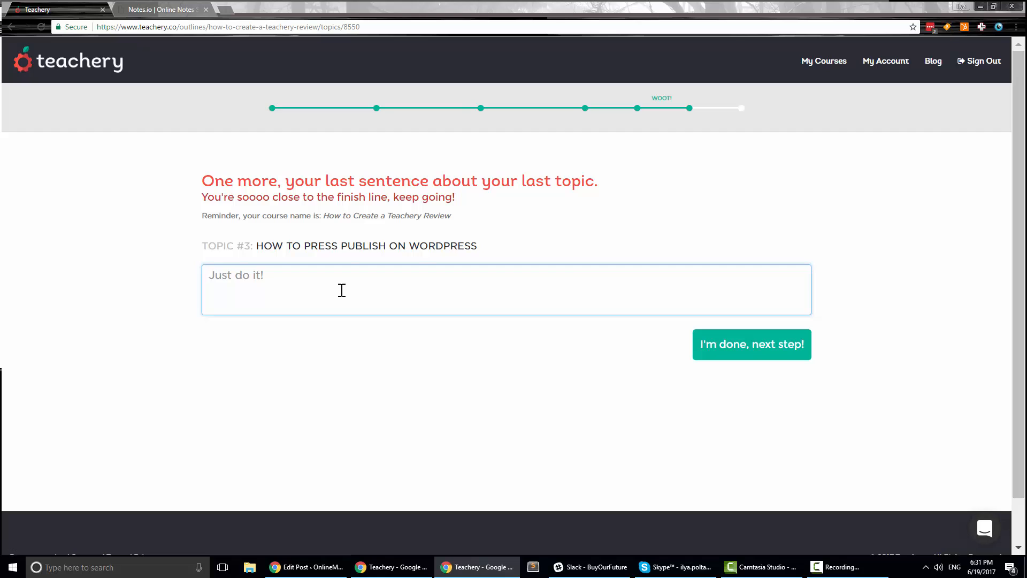
{"action": "left_click", "coordinate": [707, 337]}
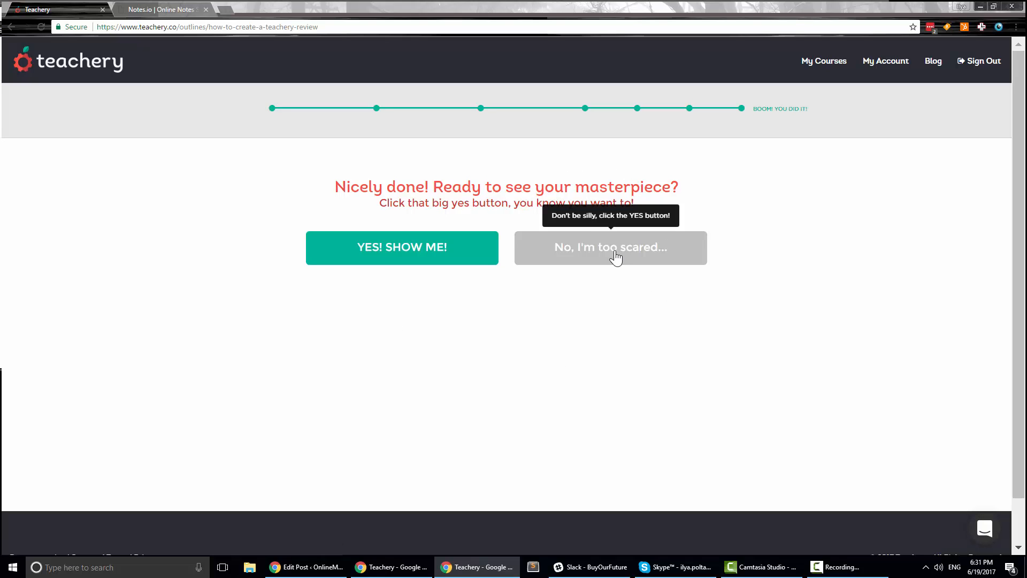
{"action": "left_click", "coordinate": [426, 260]}
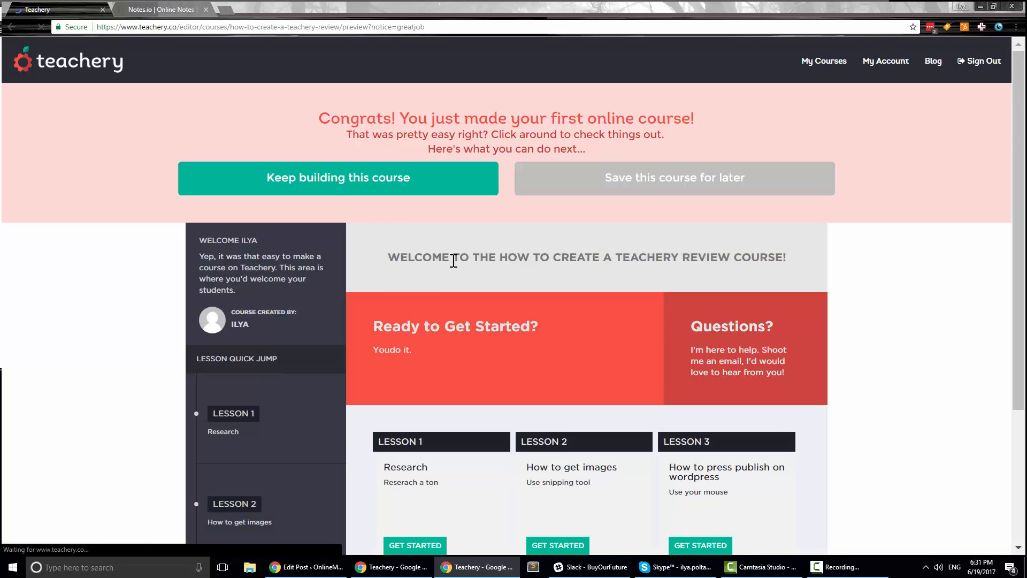
{"action": "scroll", "coordinate": [428, 214], "scroll_direction": "down", "scroll_amount": 2}
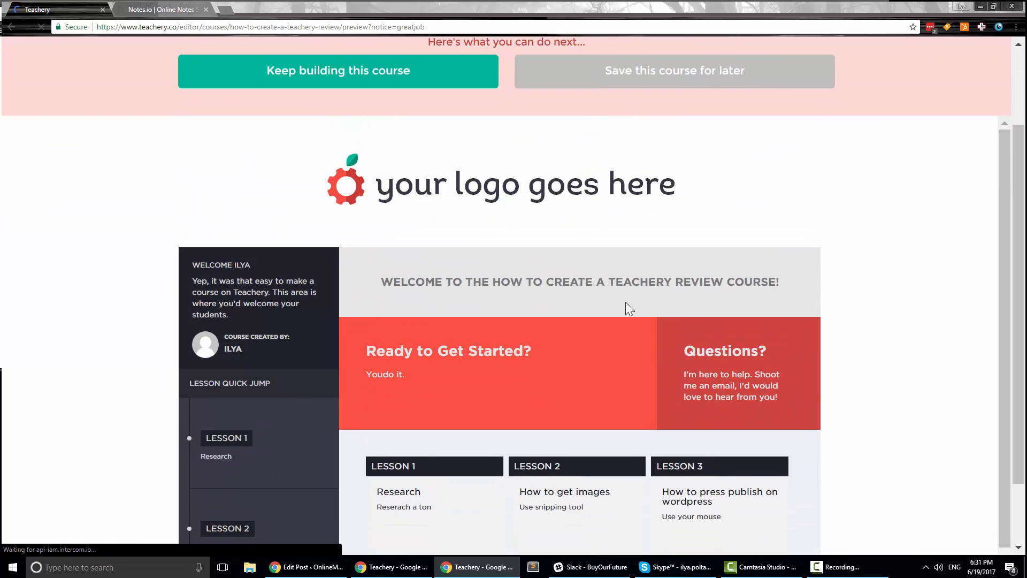
Look over the course preview and save the course for later
{"action": "scroll", "coordinate": [612, 174], "scroll_direction": "down", "scroll_amount": 3}
{"action": "scroll", "coordinate": [642, 195], "scroll_direction": "up", "scroll_amount": 2}
{"action": "scroll", "coordinate": [636, 202], "scroll_direction": "down", "scroll_amount": 2}
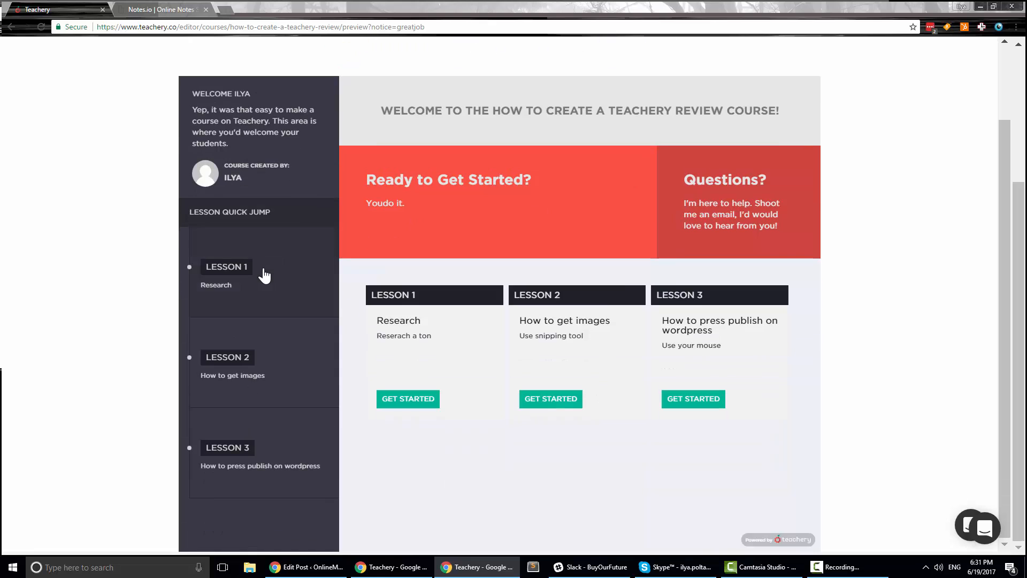
{"action": "scroll", "coordinate": [624, 266], "scroll_direction": "up", "scroll_amount": 5}
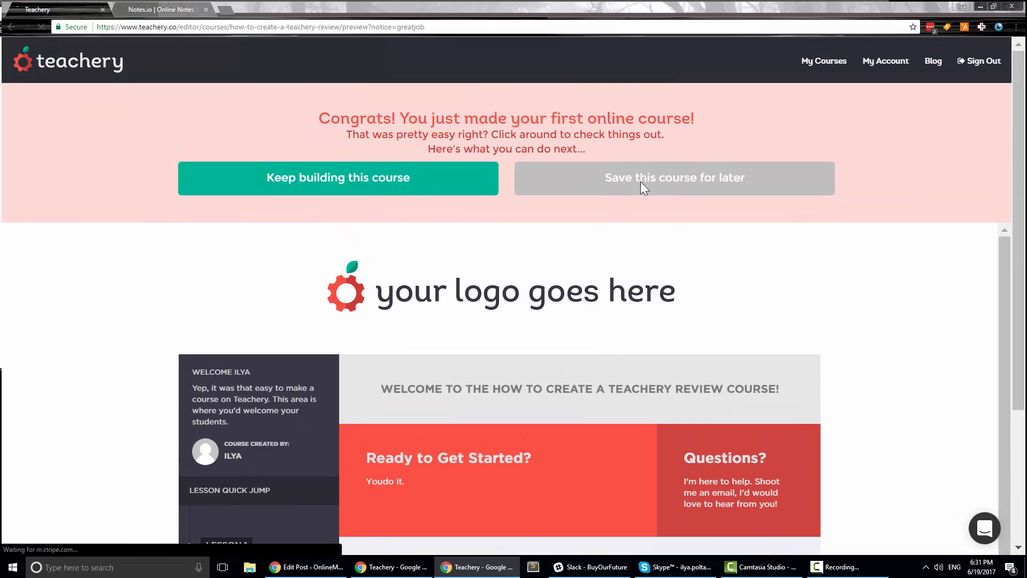
{"action": "left_click", "coordinate": [640, 181]}
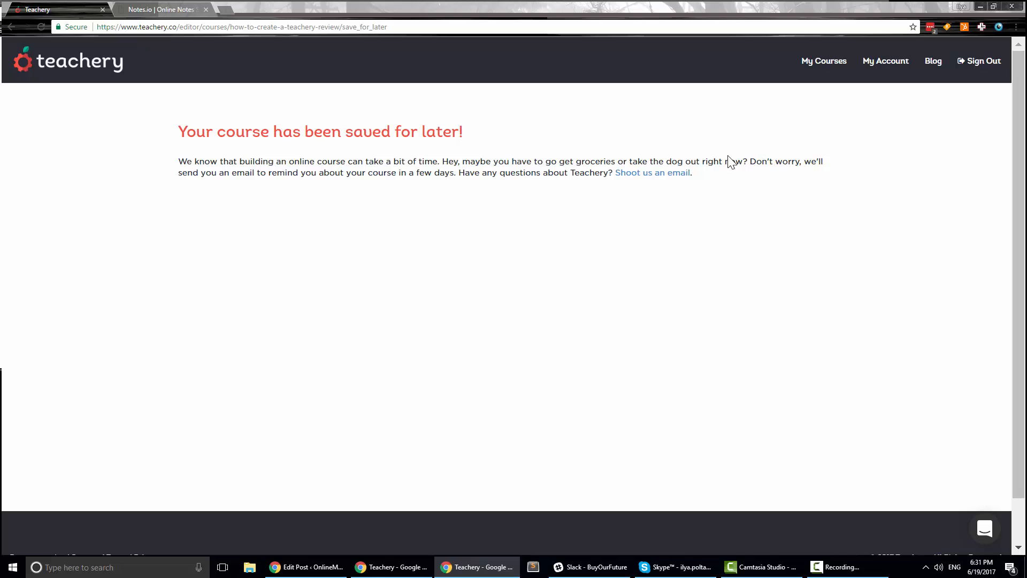
Open the course "How to Create a Teachery Review" for editing from the list of courses
{"action": "left_click", "coordinate": [806, 60]}
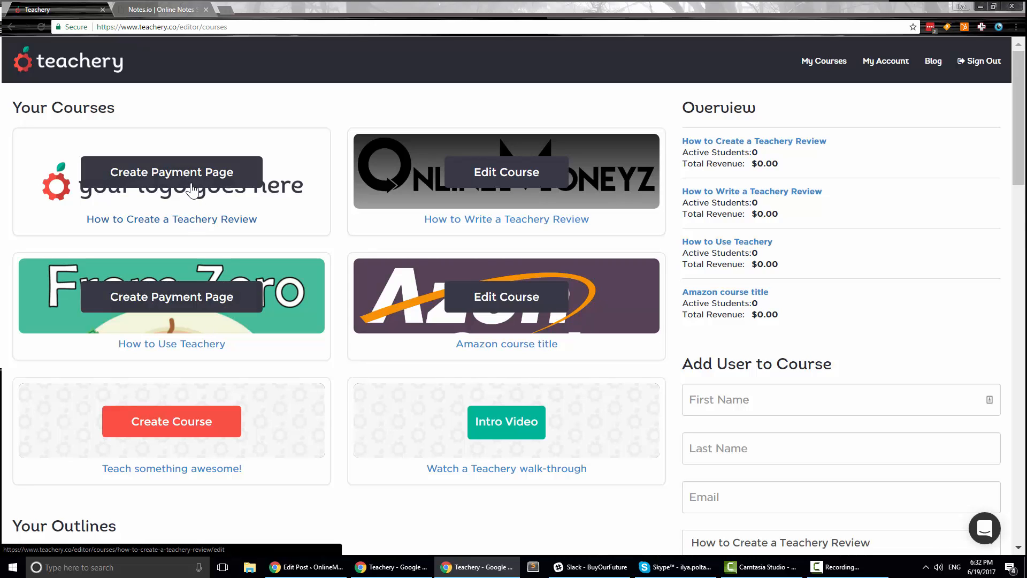
{"action": "left_click_drag", "start_coordinate": [185, 181], "coordinate": [189, 202]}
{"action": "left_click", "coordinate": [190, 219]}
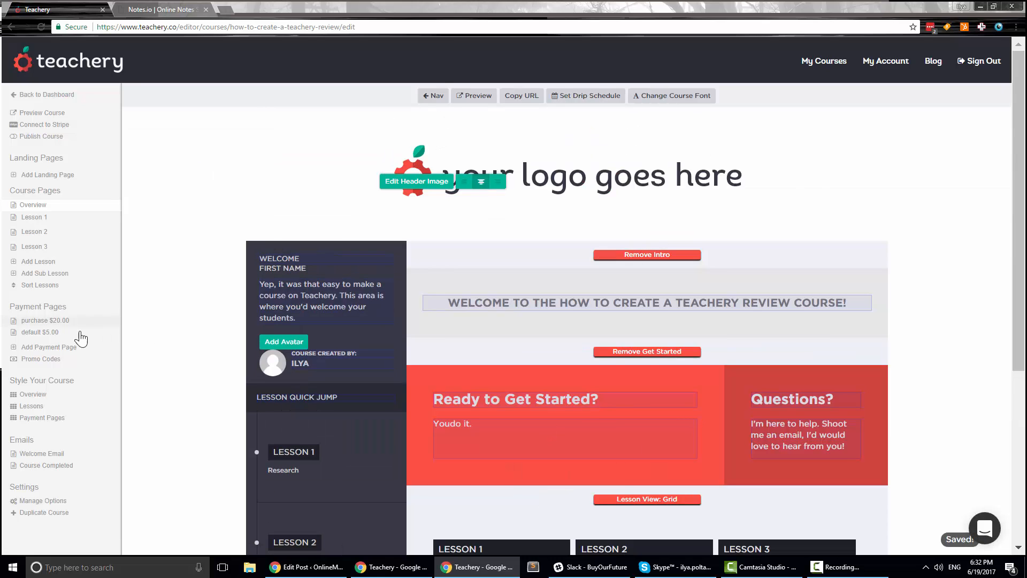
Set the course template to Minimal Theme in the course options and save the change
{"action": "scroll", "coordinate": [81, 338], "scroll_direction": "down", "scroll_amount": 8}
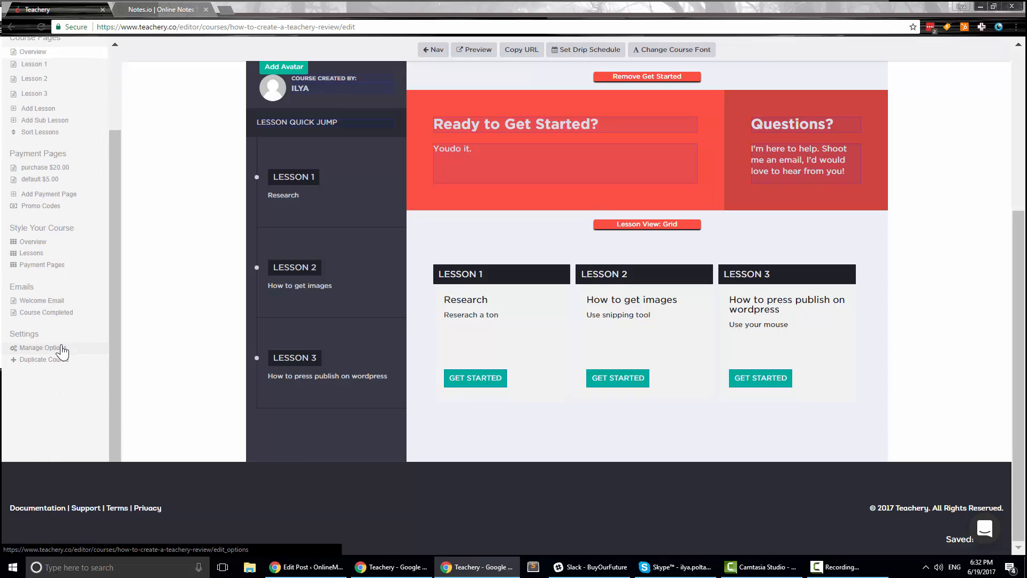
{"action": "left_click", "coordinate": [62, 350]}
{"action": "scroll", "coordinate": [630, 390], "scroll_direction": "up", "scroll_amount": 2}
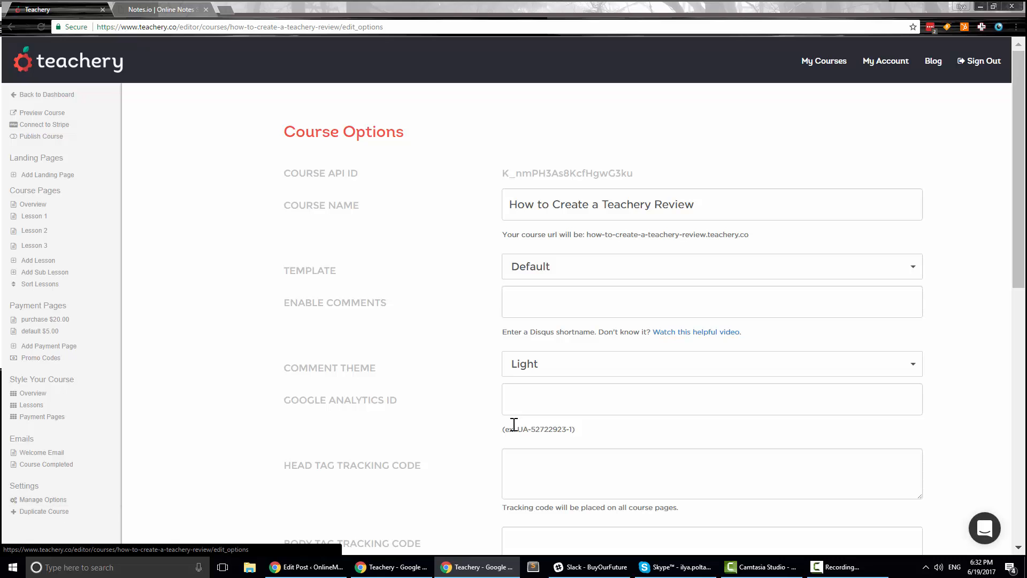
{"action": "left_click", "coordinate": [569, 279]}
{"action": "left_click", "coordinate": [562, 296]}
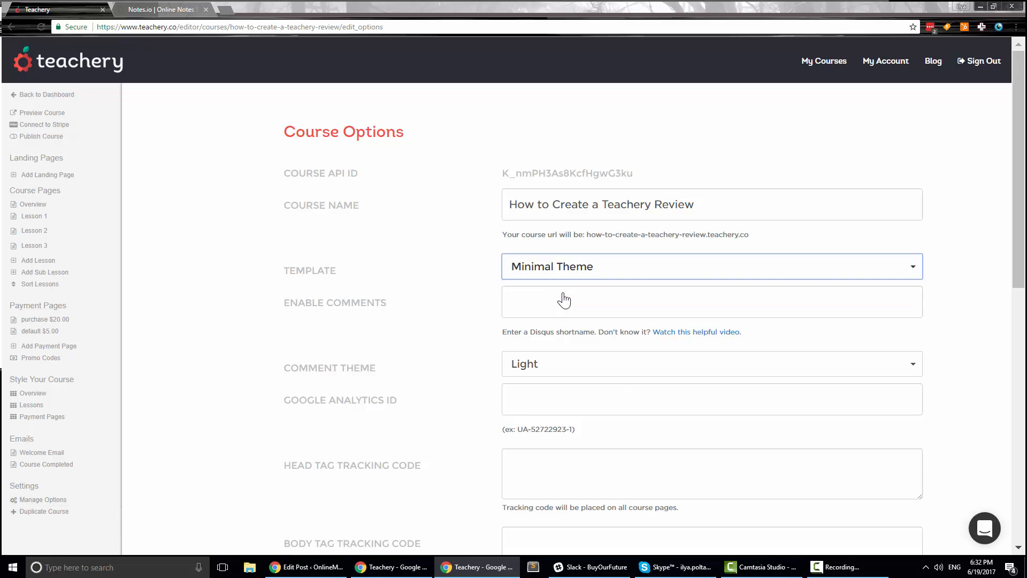
{"action": "scroll", "coordinate": [408, 289], "scroll_direction": "down", "scroll_amount": 8}
{"action": "left_click", "coordinate": [535, 413]}
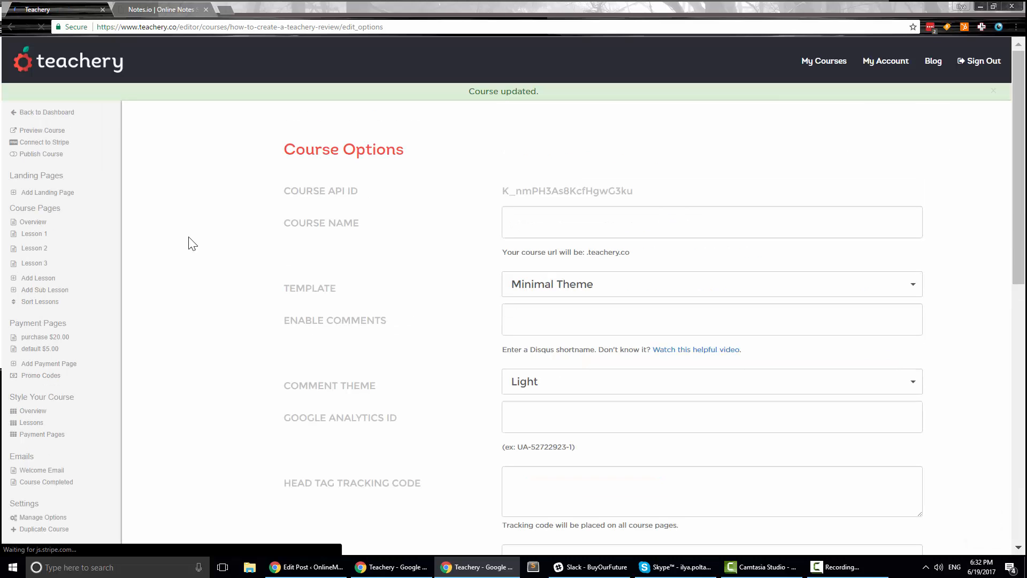
Open the course overview page and examine how the Minimal Theme lays out its sections and lessons
{"action": "left_click", "coordinate": [41, 224]}
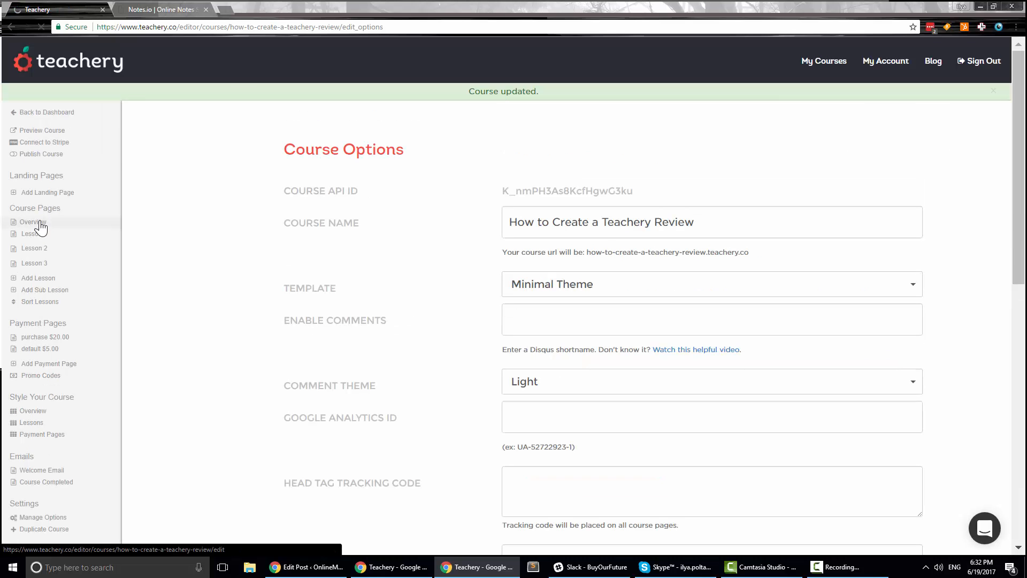
{"action": "left_click", "coordinate": [530, 254]}
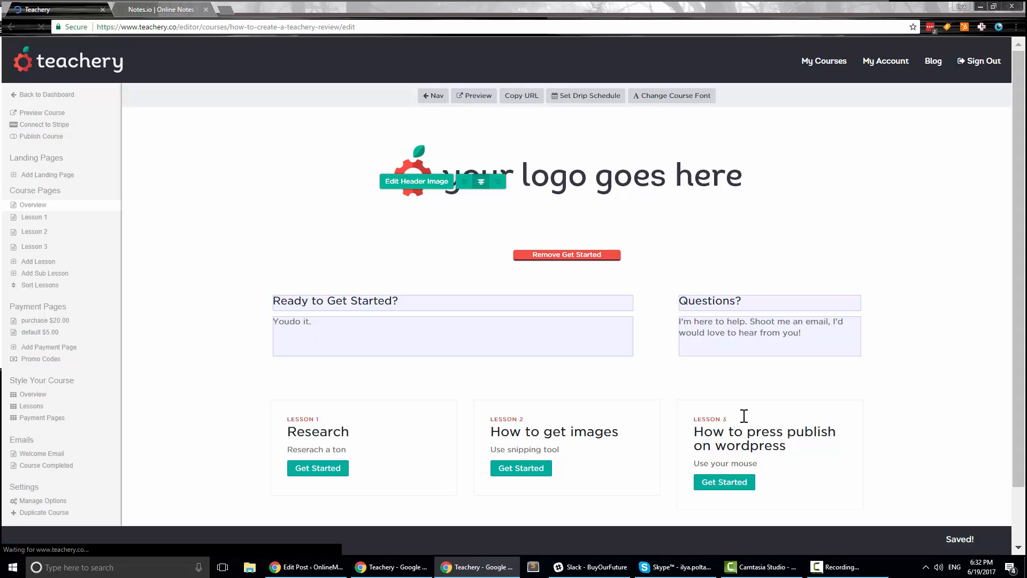
{"action": "scroll", "coordinate": [696, 391], "scroll_direction": "down", "scroll_amount": 2}
{"action": "scroll", "coordinate": [599, 401], "scroll_direction": "up", "scroll_amount": 2}
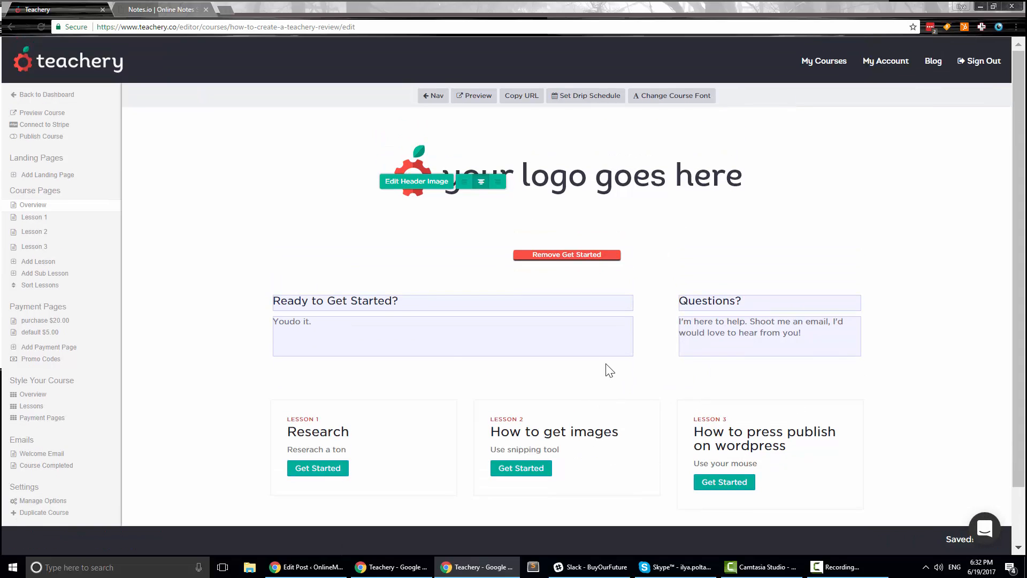
{"action": "scroll", "coordinate": [435, 262], "scroll_direction": "down", "scroll_amount": 2}
{"action": "scroll", "coordinate": [435, 267], "scroll_direction": "up", "scroll_amount": 2}
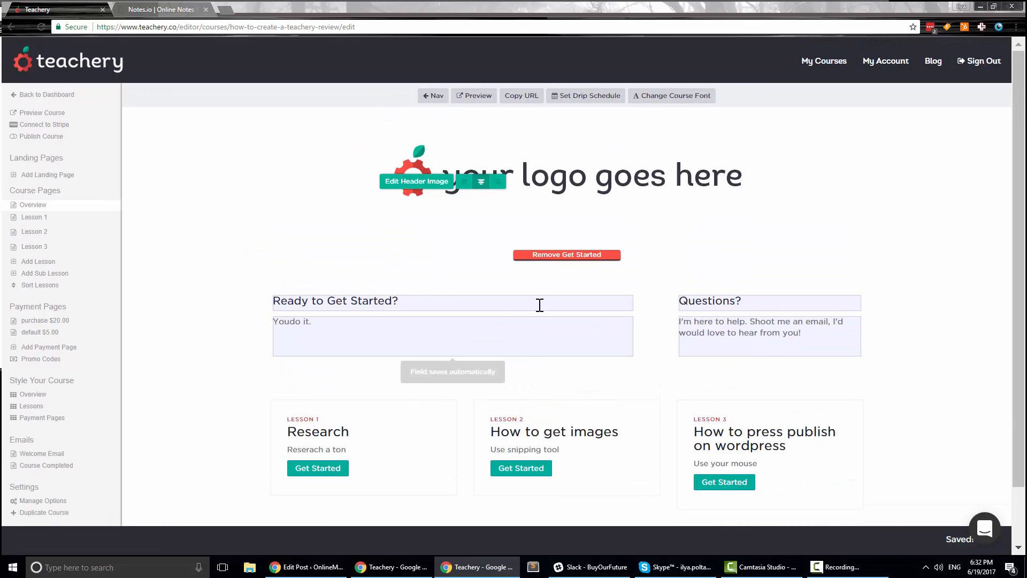
Return the course template to Default in the course options, save, and reopen the overview page
{"action": "scroll", "coordinate": [69, 316], "scroll_direction": "down", "scroll_amount": 4}
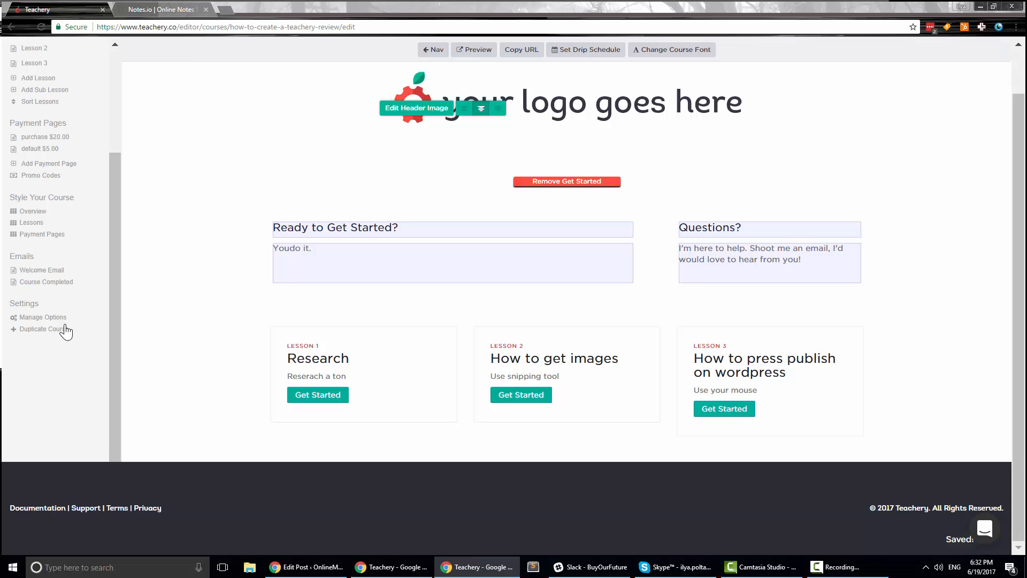
{"action": "left_click", "coordinate": [60, 320]}
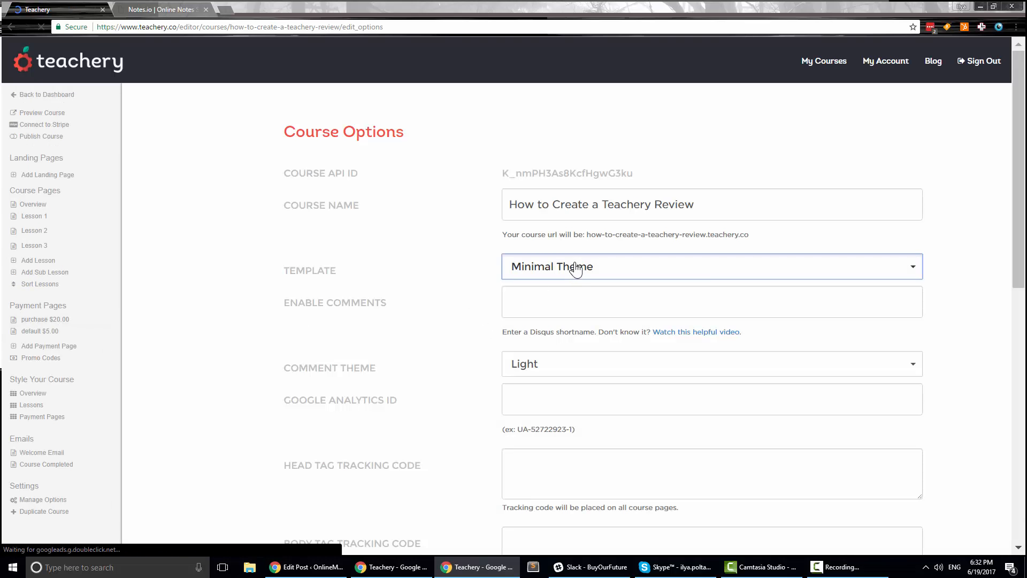
{"action": "left_click", "coordinate": [540, 267]}
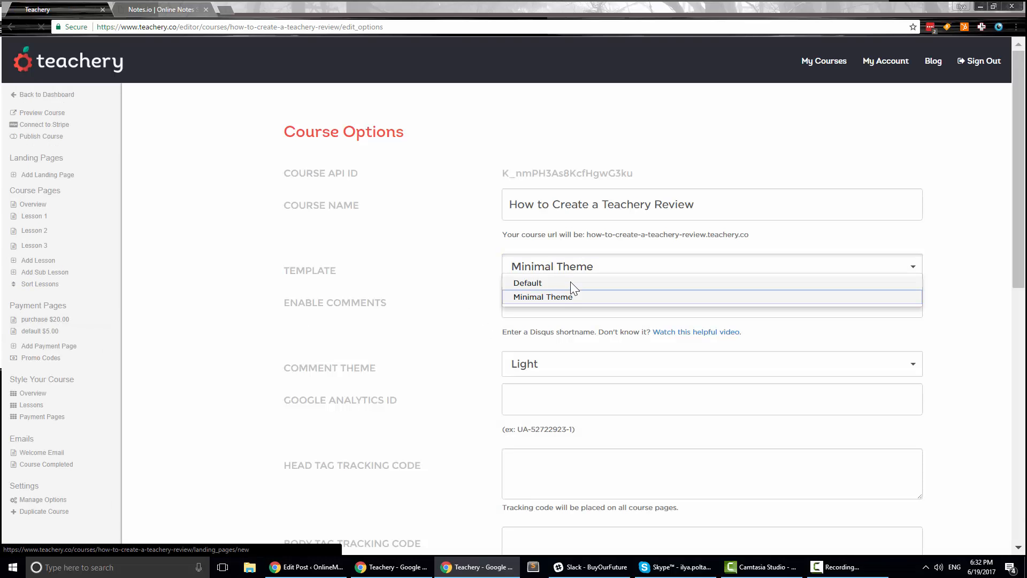
{"action": "left_click", "coordinate": [535, 283]}
{"action": "scroll", "coordinate": [459, 328], "scroll_direction": "down", "scroll_amount": 7}
{"action": "left_click", "coordinate": [532, 473]}
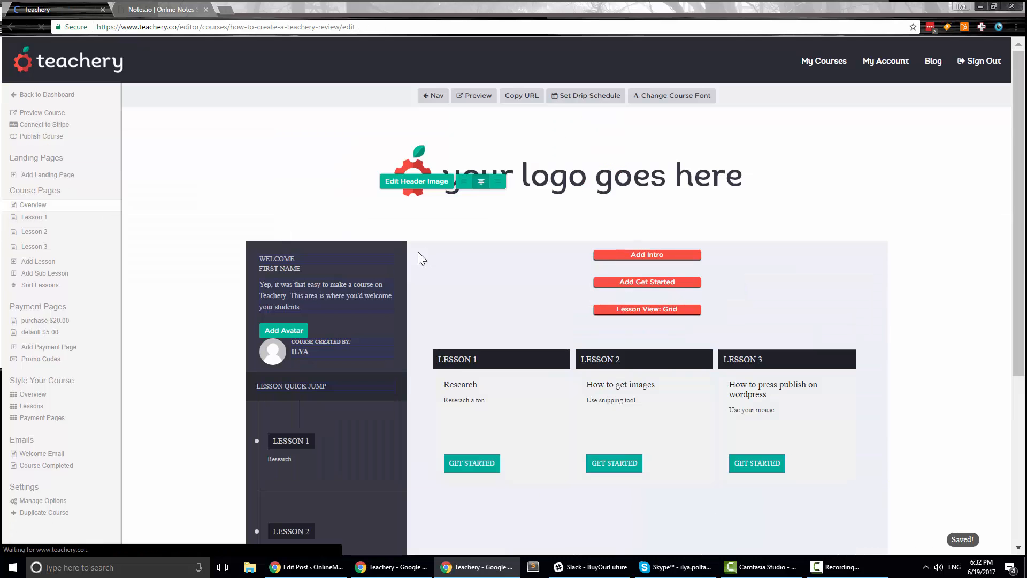
Replace the course header image with the file "Teachery Logo" and upload it
{"action": "left_click", "coordinate": [418, 182]}
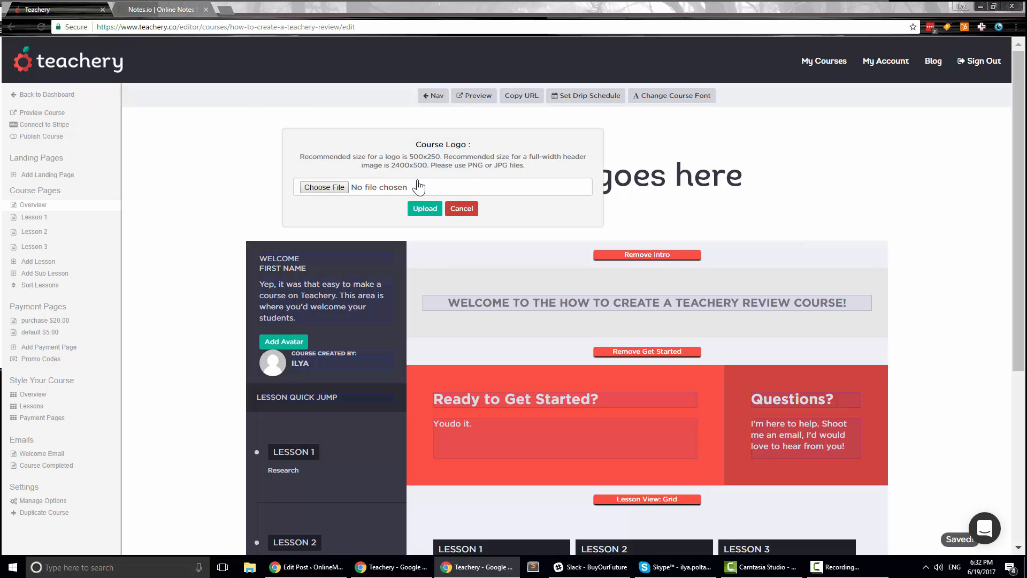
{"action": "left_click", "coordinate": [324, 187]}
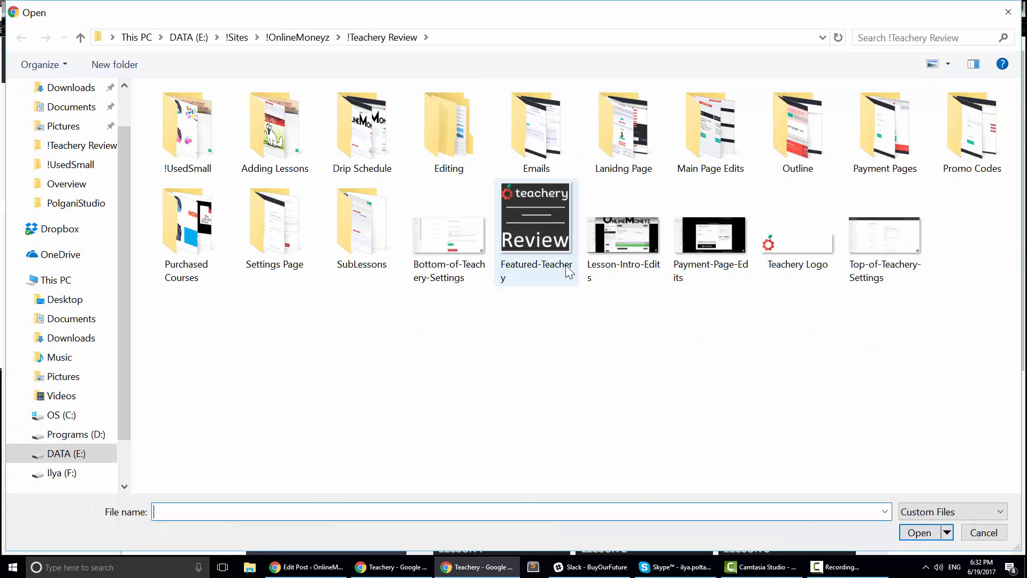
{"action": "double_click", "coordinate": [770, 283]}
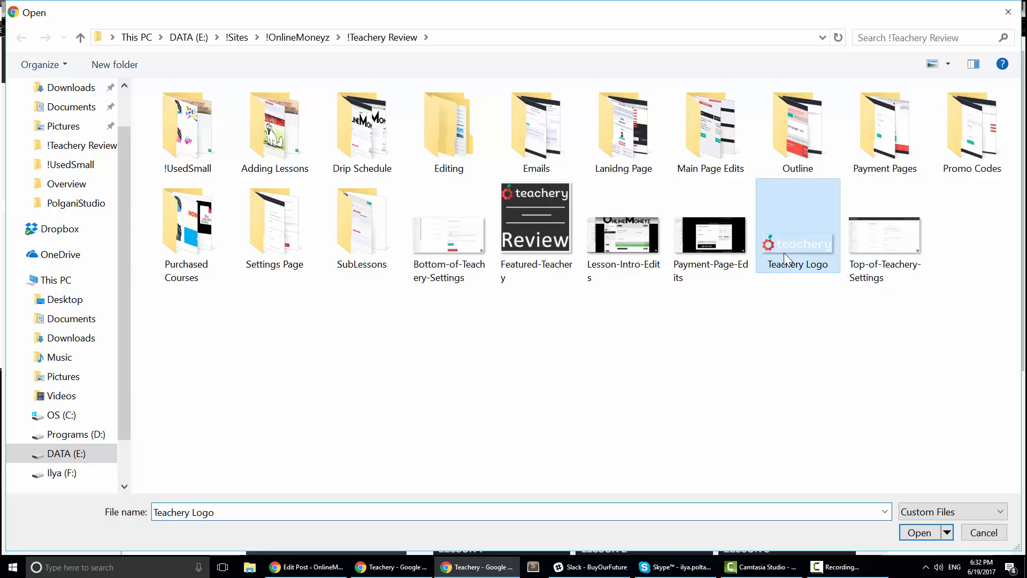
{"action": "left_click", "coordinate": [425, 209]}
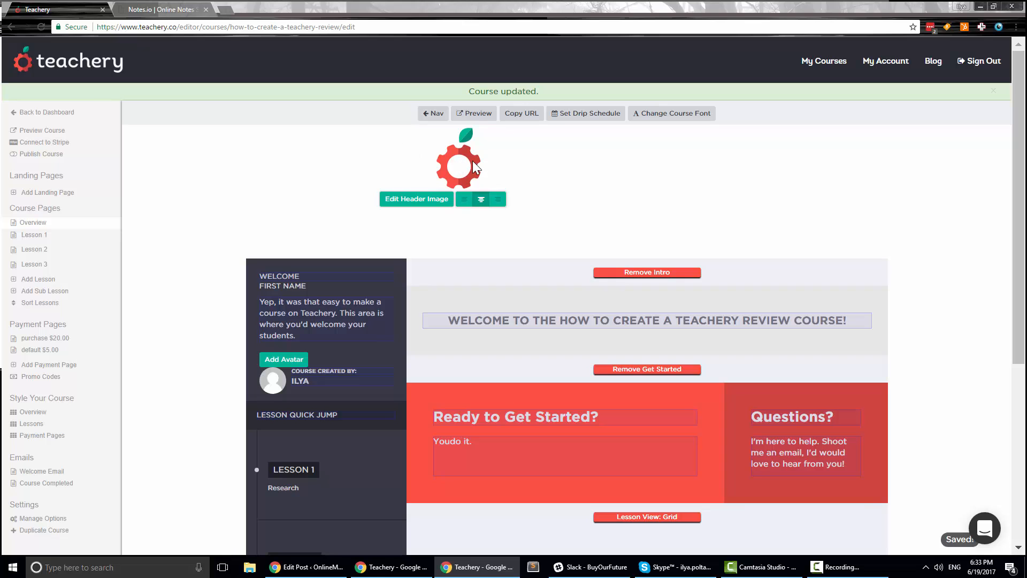
Upload the image "Featured-Teachery" as the course creator's avatar
{"action": "left_click", "coordinate": [278, 369]}
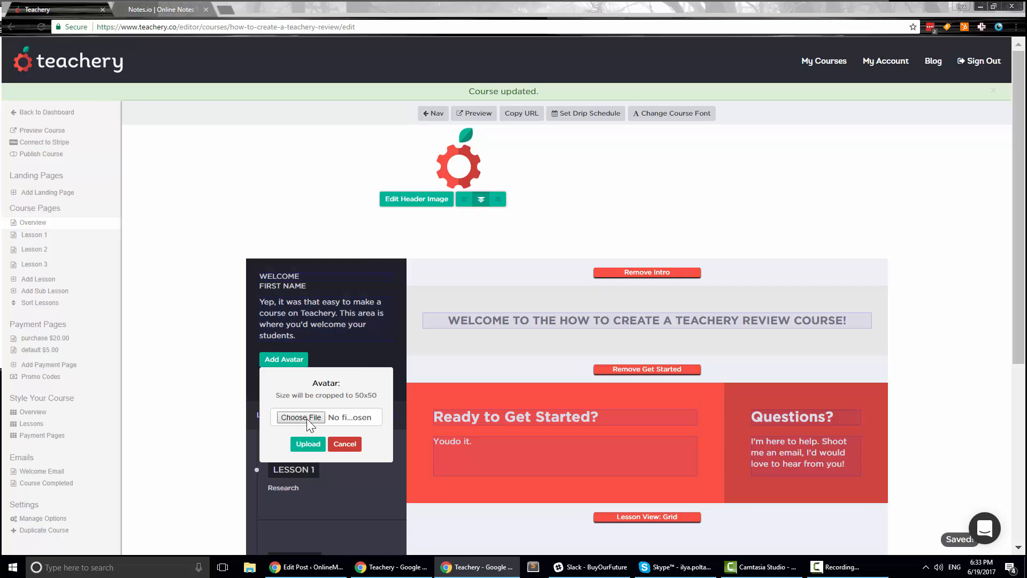
{"action": "left_click", "coordinate": [307, 418]}
{"action": "double_click", "coordinate": [550, 217]}
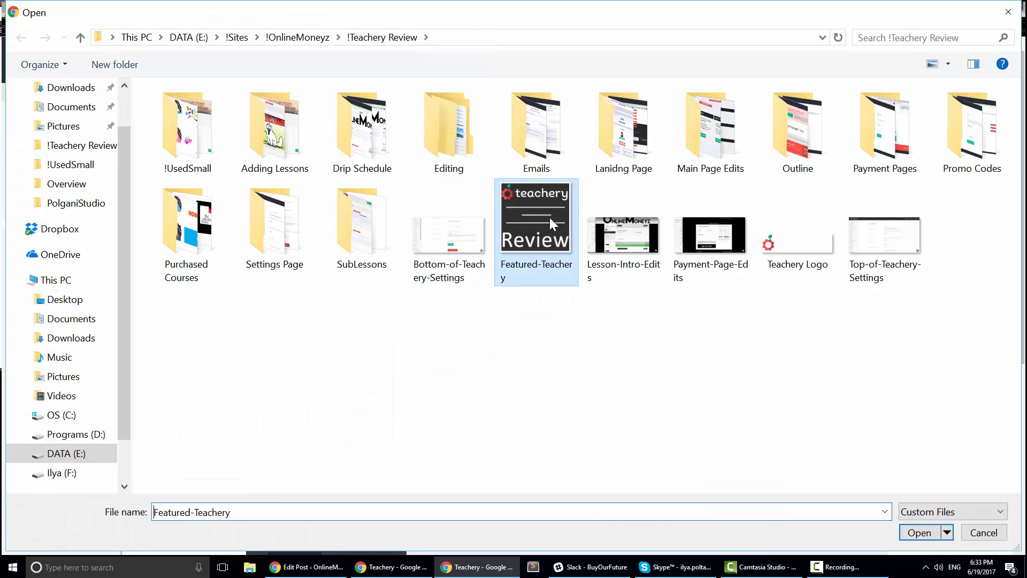
{"action": "left_click", "coordinate": [307, 444]}
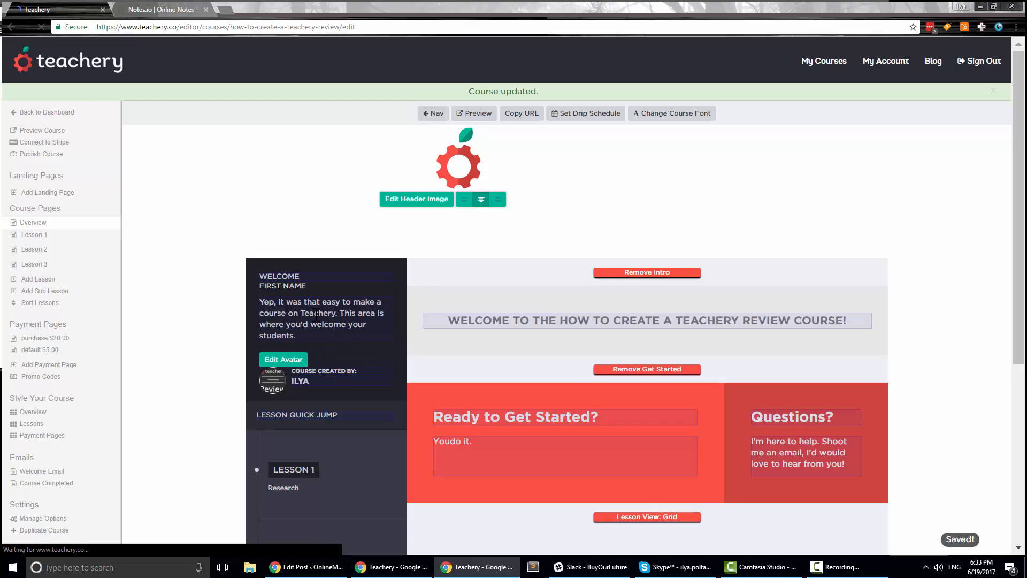
Inspect the source code of the Welcome heading and close it without changes
{"action": "left_click", "coordinate": [320, 334]}
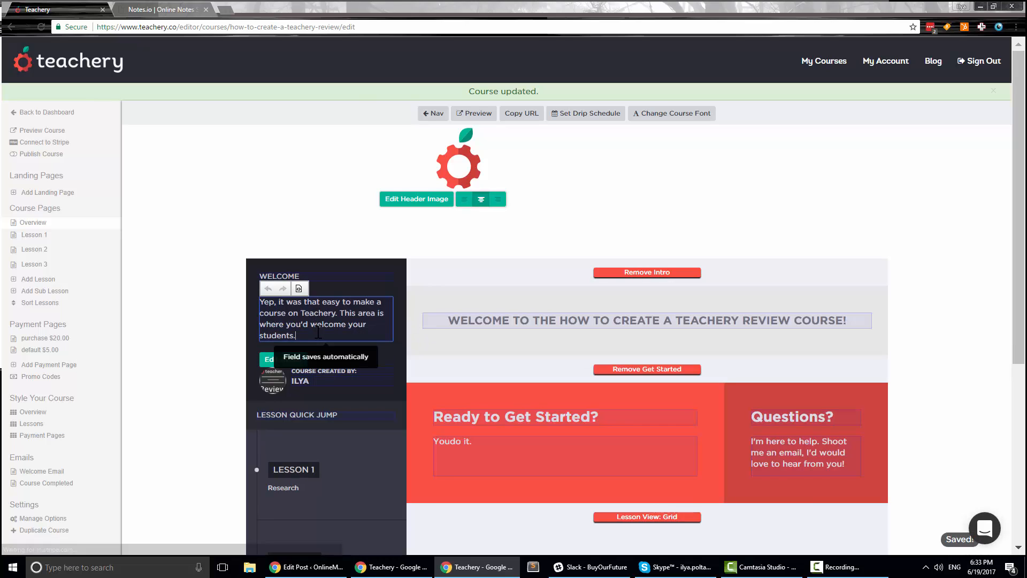
{"action": "left_click", "coordinate": [341, 277]}
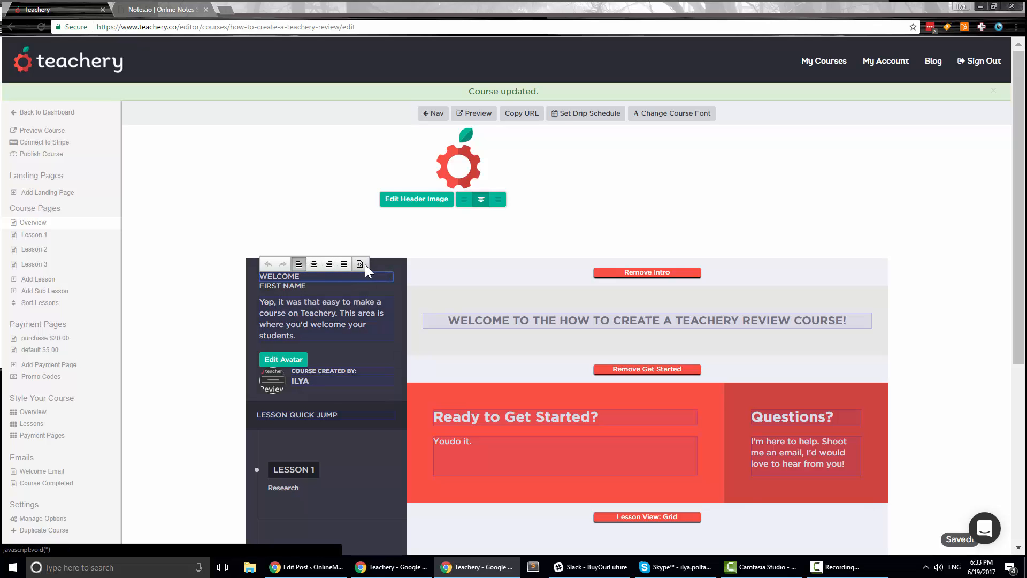
{"action": "left_click", "coordinate": [365, 264]}
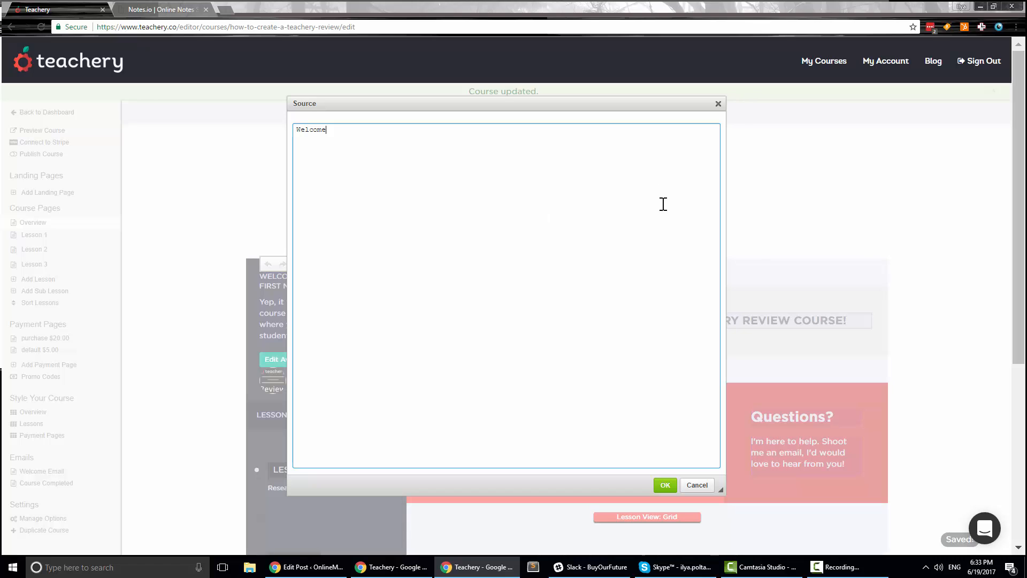
{"action": "left_click", "coordinate": [694, 486]}
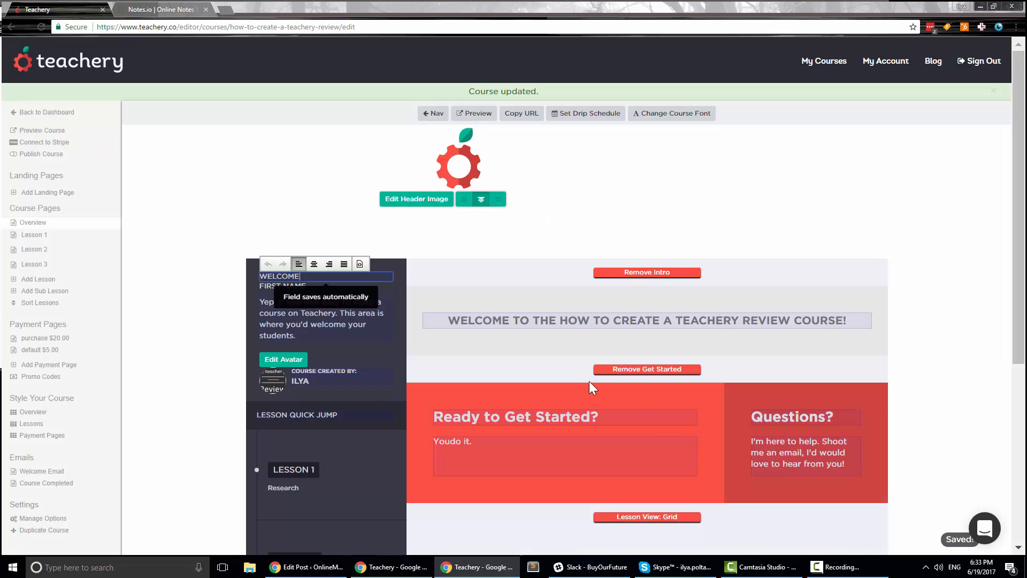
Clear the Welcome heading and the intro title, and remove the intro section from the overview page
{"action": "left_click", "coordinate": [323, 291]}
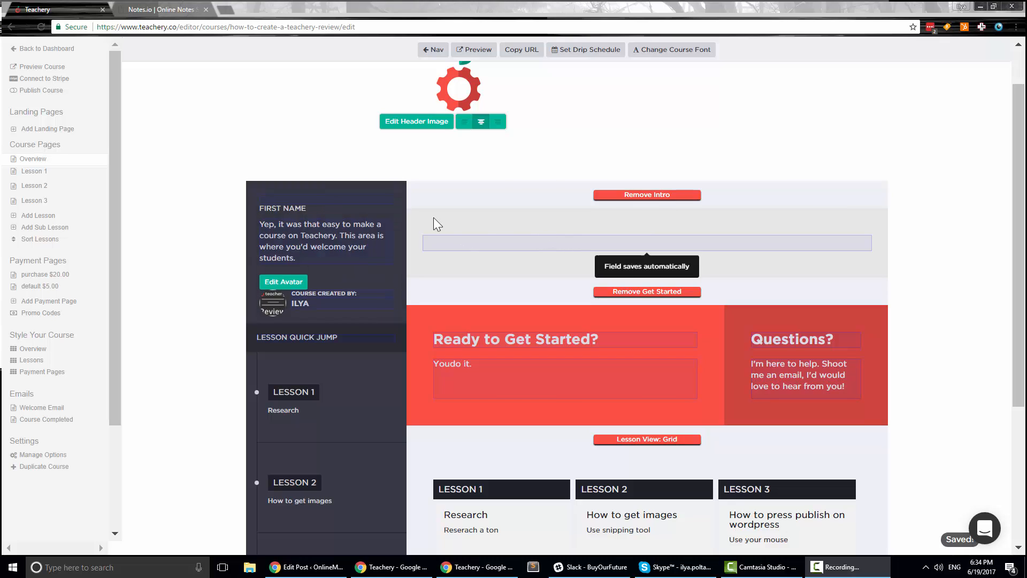
{"action": "left_click", "coordinate": [323, 259]}
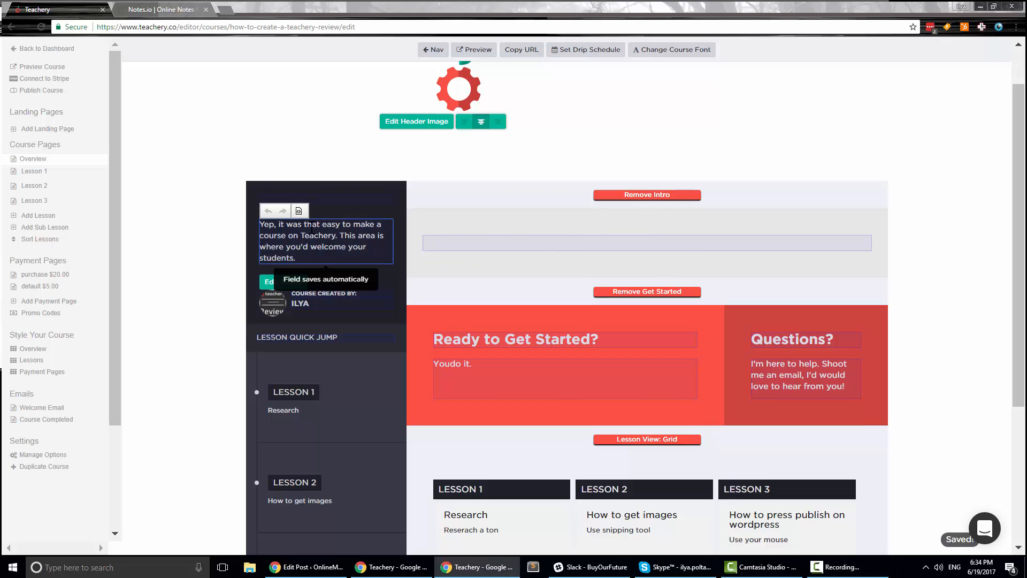
{"action": "left_click", "coordinate": [677, 201]}
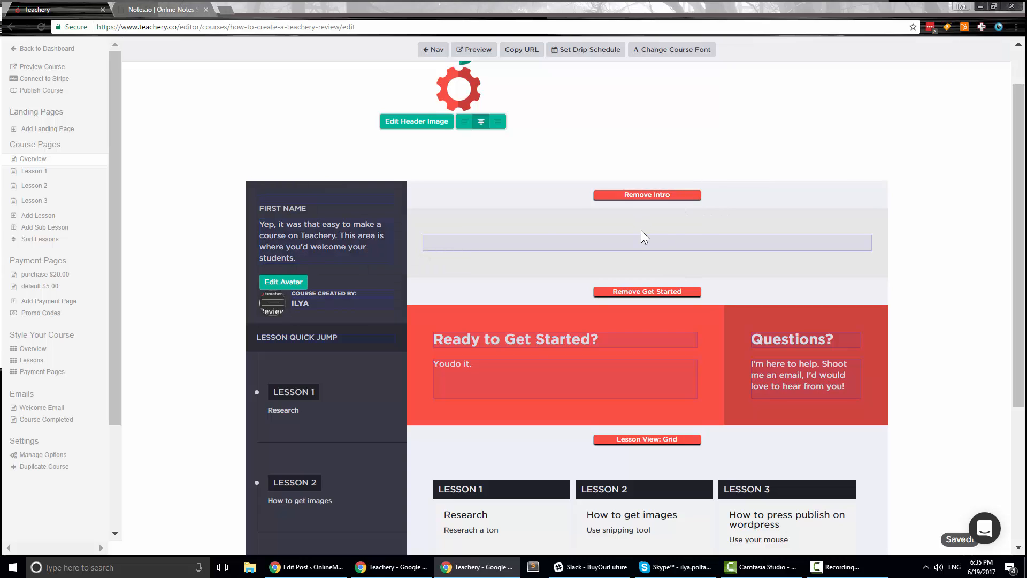
{"action": "left_click", "coordinate": [634, 198]}
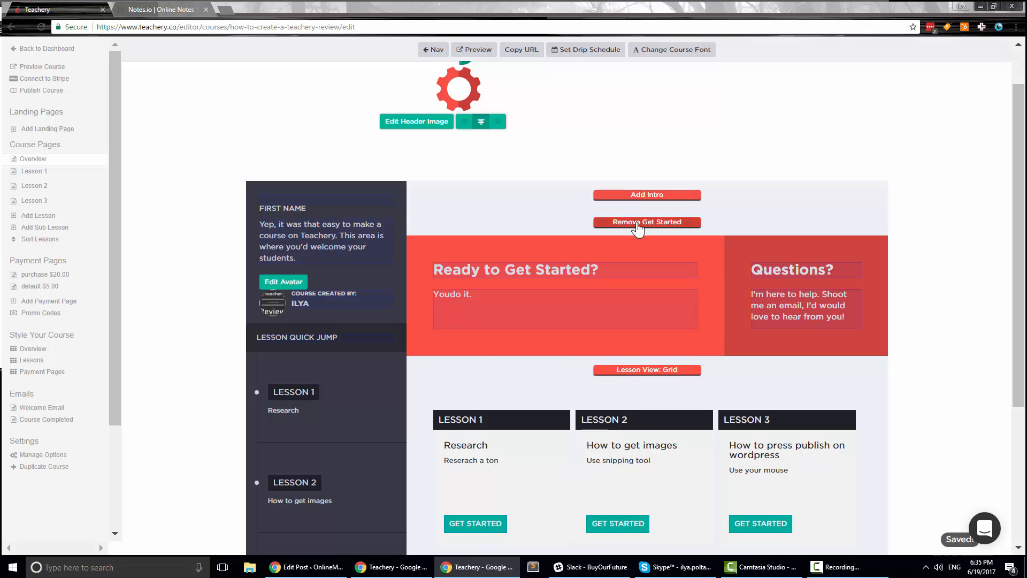
Remove the Get Started section from the overview page and add it back
{"action": "left_click", "coordinate": [636, 222]}
{"action": "left_click", "coordinate": [637, 224]}
{"action": "left_click", "coordinate": [551, 317]}
Switch the lesson view to Stacked and back to Grid
{"action": "scroll", "coordinate": [544, 304], "scroll_direction": "down", "scroll_amount": 2}
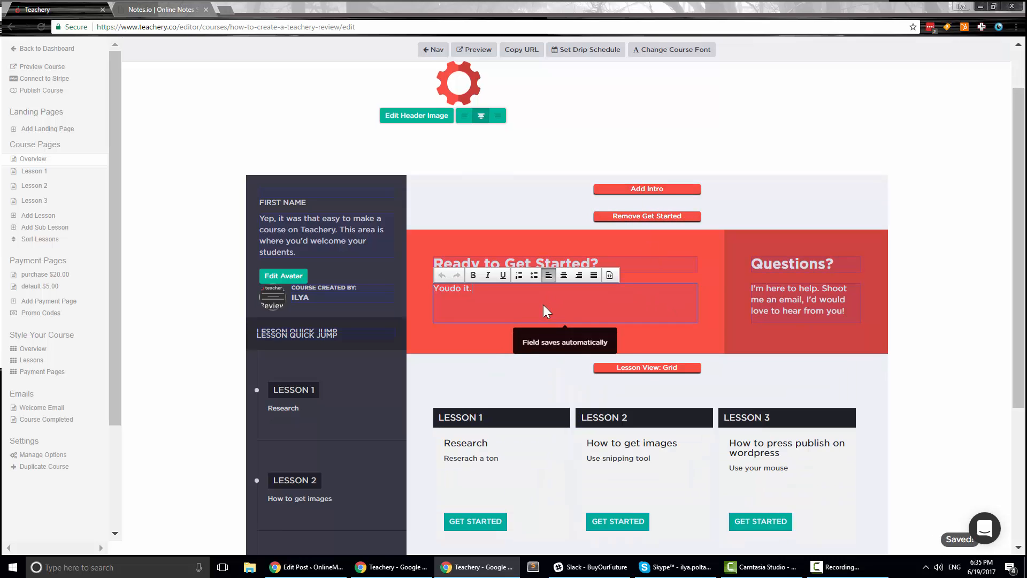
{"action": "left_click", "coordinate": [644, 265]}
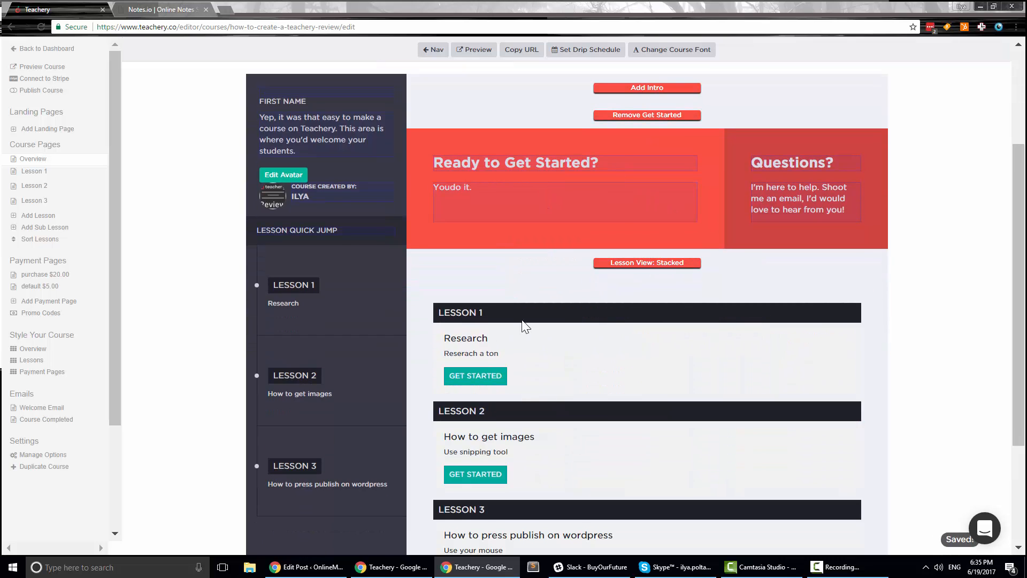
{"action": "left_click", "coordinate": [614, 265]}
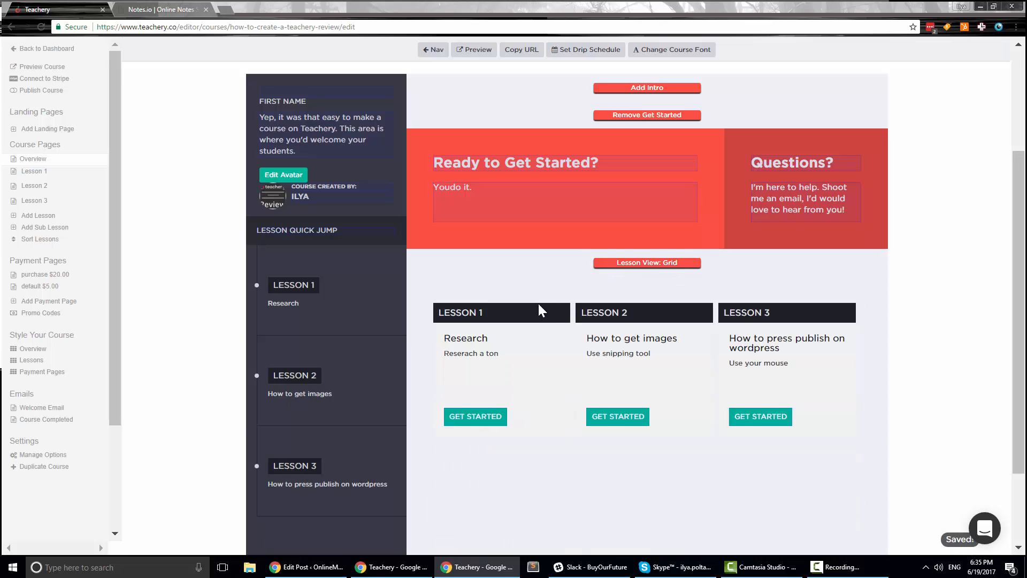
Open Lesson 1 for editing and try its lesson label and Research title as editable fields
{"action": "scroll", "coordinate": [525, 331], "scroll_direction": "down", "scroll_amount": 2}
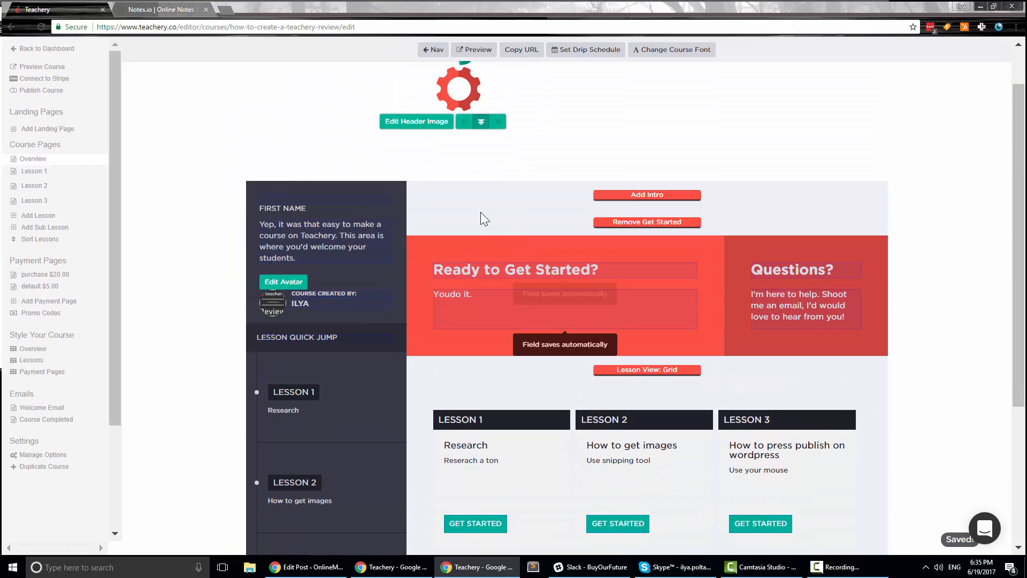
{"action": "scroll", "coordinate": [563, 400], "scroll_direction": "up", "scroll_amount": 2}
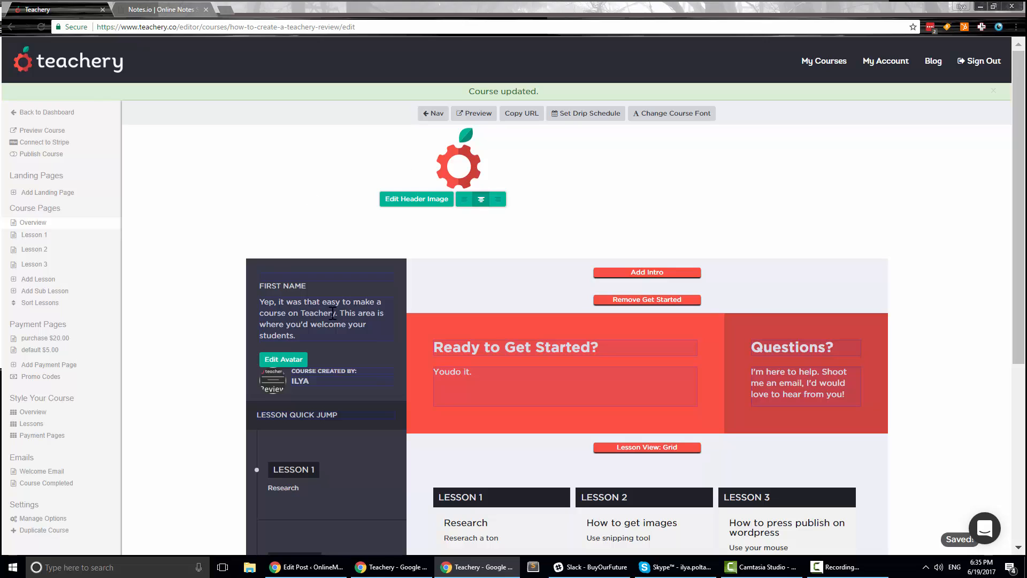
{"action": "left_click", "coordinate": [59, 246]}
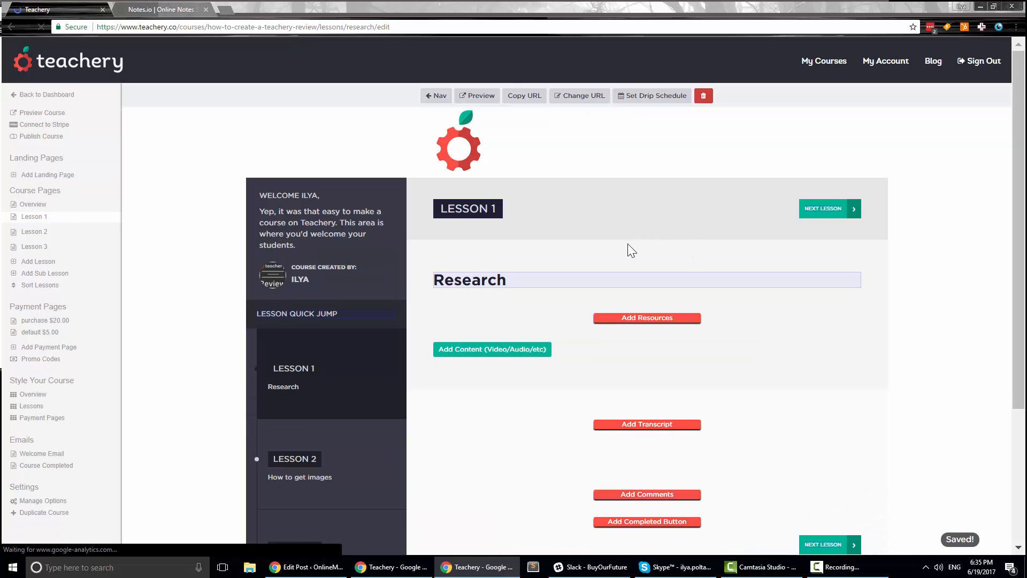
{"action": "scroll", "coordinate": [627, 244], "scroll_direction": "down", "scroll_amount": 2}
{"action": "left_click", "coordinate": [479, 131]}
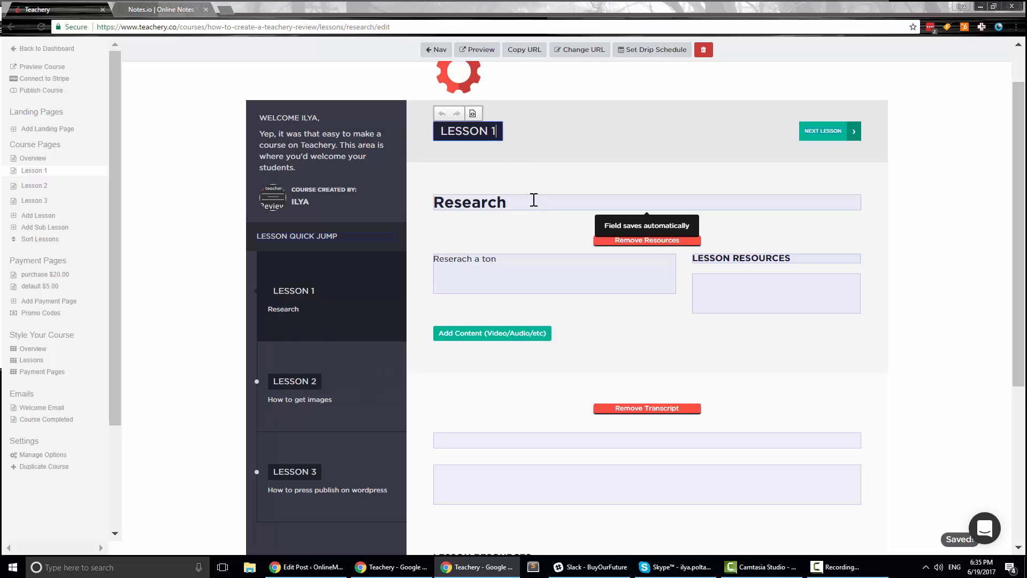
{"action": "left_click", "coordinate": [514, 201]}
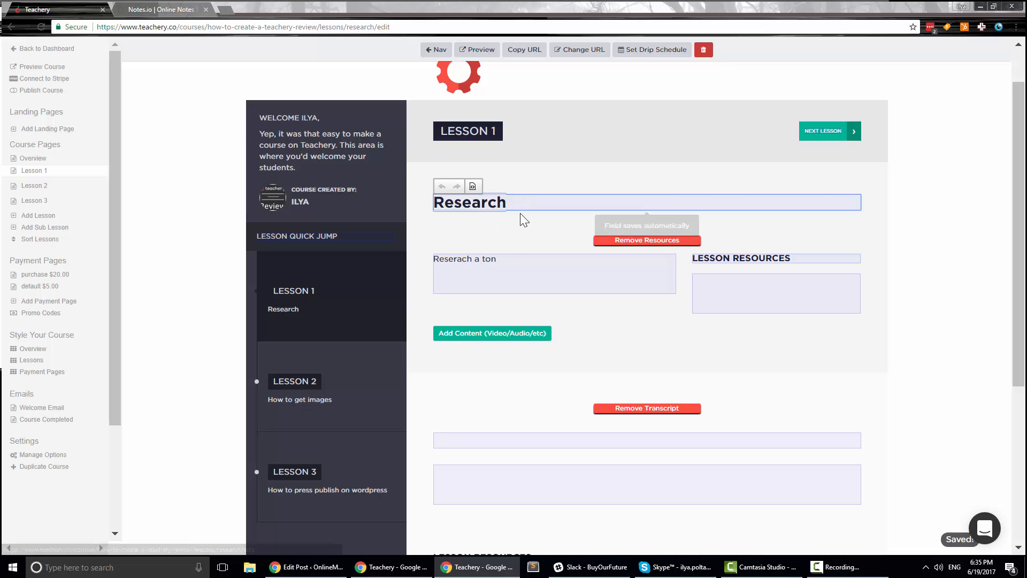
{"action": "left_click", "coordinate": [461, 132]}
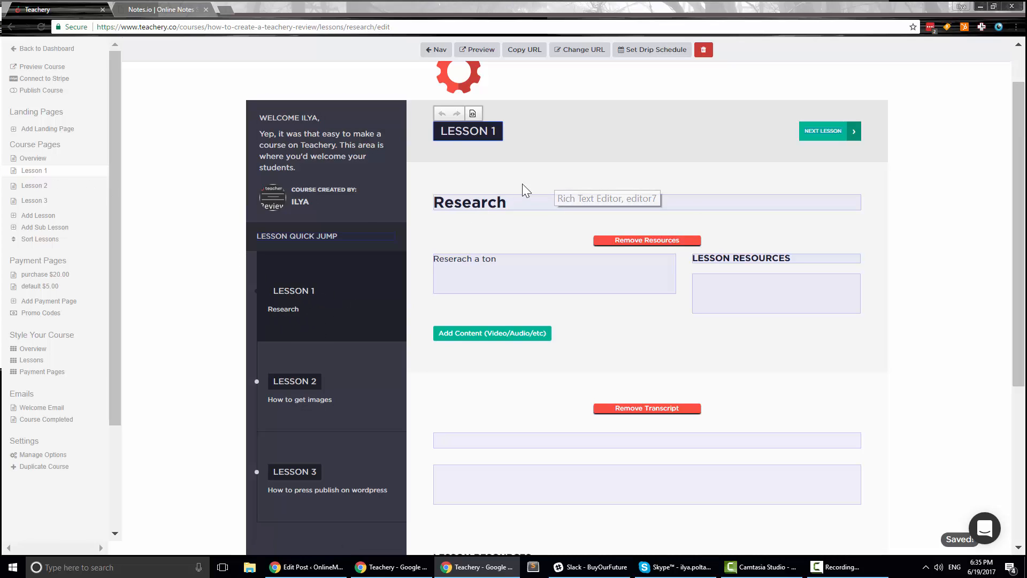
Remove the Lesson Resources section from Lesson 1, check the widened description field, and add the section back
{"action": "left_click", "coordinate": [634, 241]}
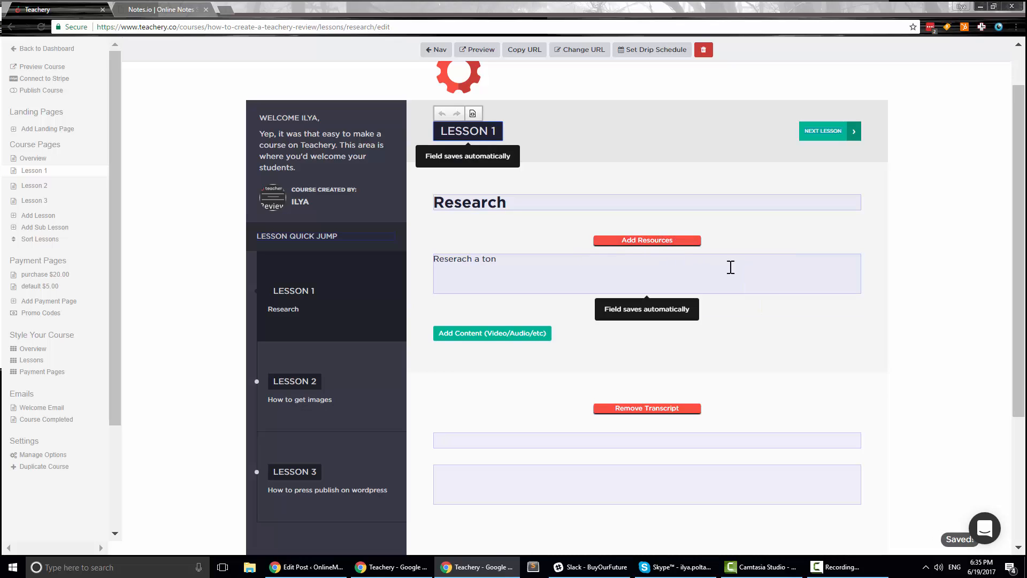
{"action": "left_click", "coordinate": [658, 241]}
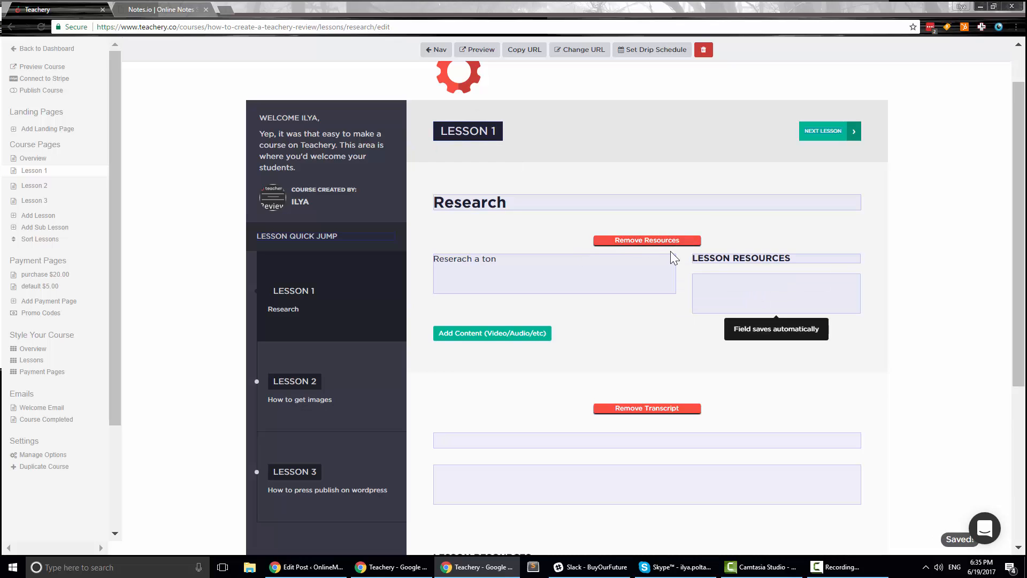
{"action": "left_click", "coordinate": [632, 241]}
{"action": "left_click", "coordinate": [522, 266]}
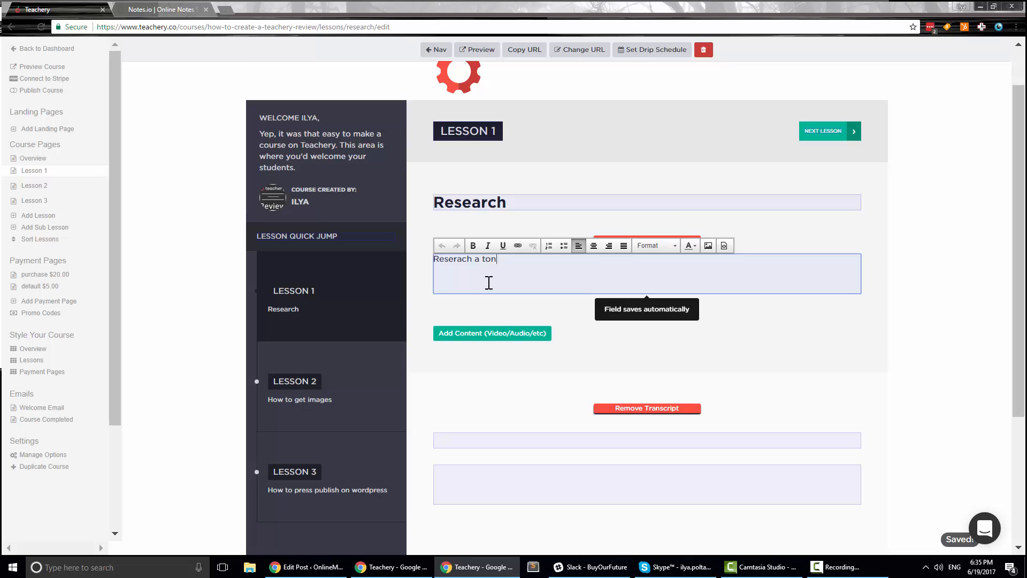
{"action": "left_click", "coordinate": [613, 239]}
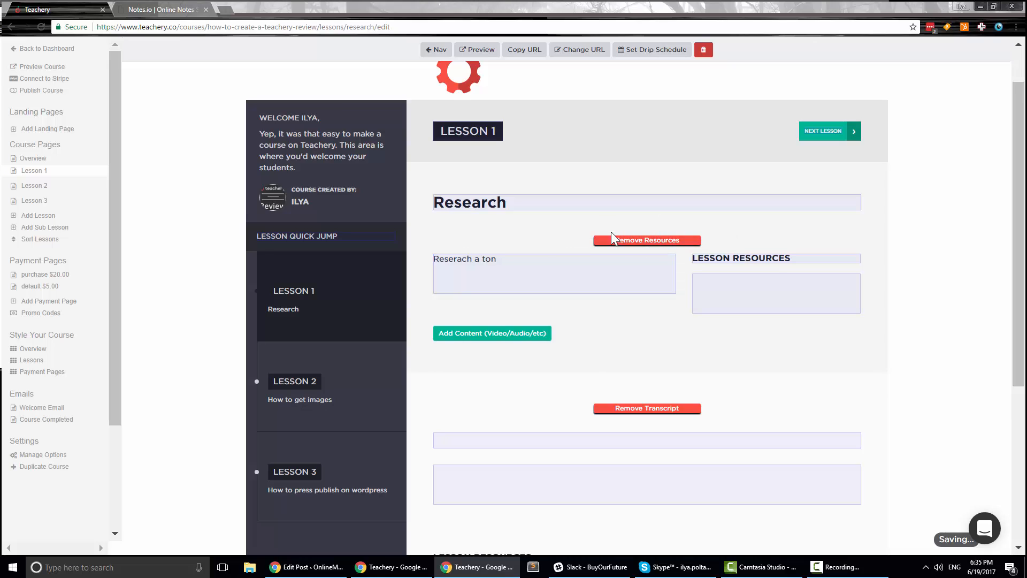
Add the 1280 x 720 YouTube embed code for video l8EPjo3GCJE to Lesson 1 with the caption "Cats meow dogs meow" and save it
{"action": "scroll", "coordinate": [589, 251], "scroll_direction": "down", "scroll_amount": 1}
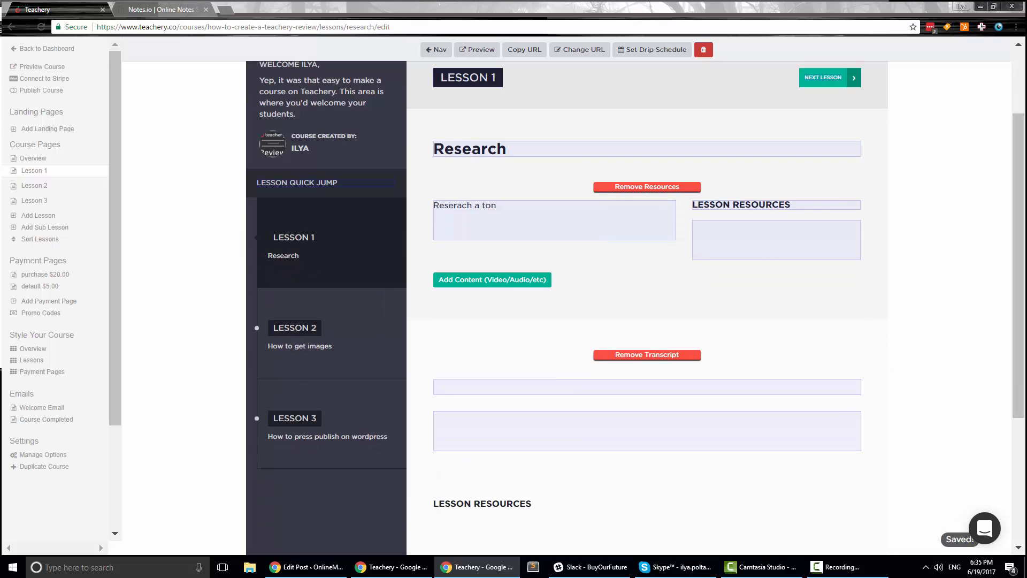
{"action": "key", "text": "ctrl+t"}
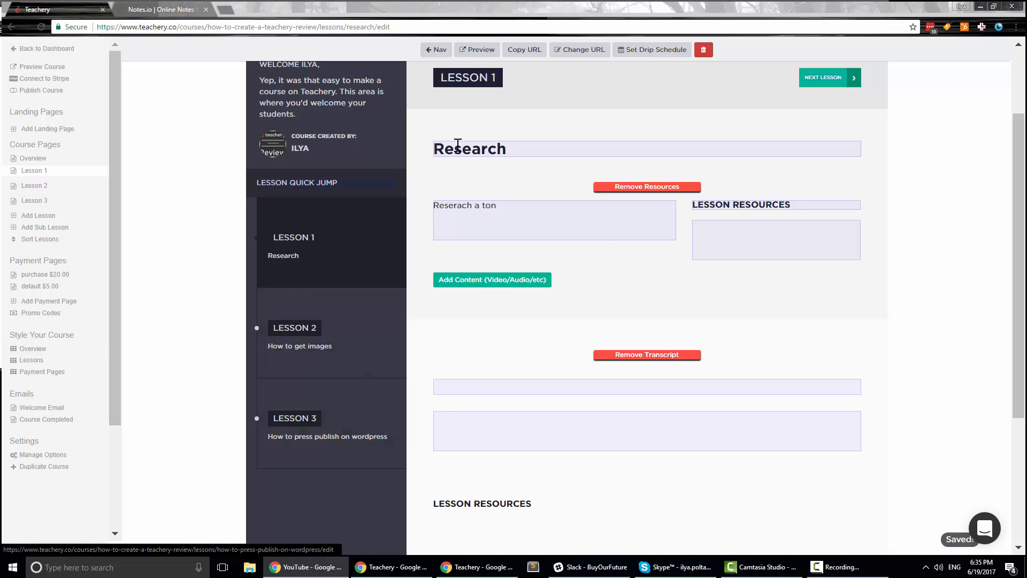
{"action": "left_click", "coordinate": [510, 280]}
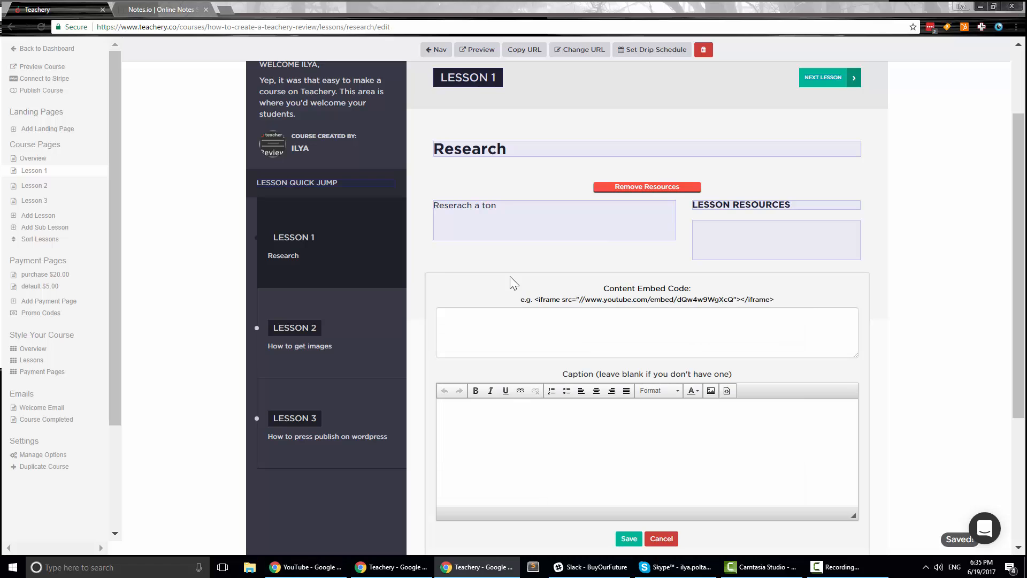
{"action": "left_click", "coordinate": [588, 332]}
{"action": "type", "text": "<iframe width=\"1280\" height=\"720\" src=\"https://www.youtube.com/embed/l8EPjo3GCJE?rel=0&amp;showinfo=0?ecver=1\" frameborder=\"0\" allowfullscreen></iframe>"}
{"action": "scroll", "coordinate": [589, 332], "scroll_direction": "down", "scroll_amount": 1}
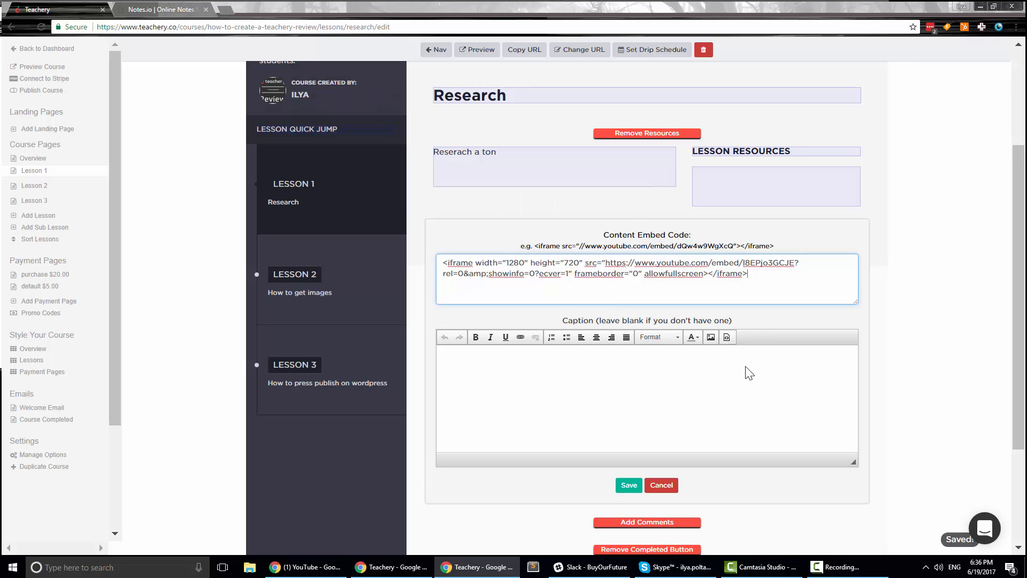
{"action": "left_click", "coordinate": [619, 386]}
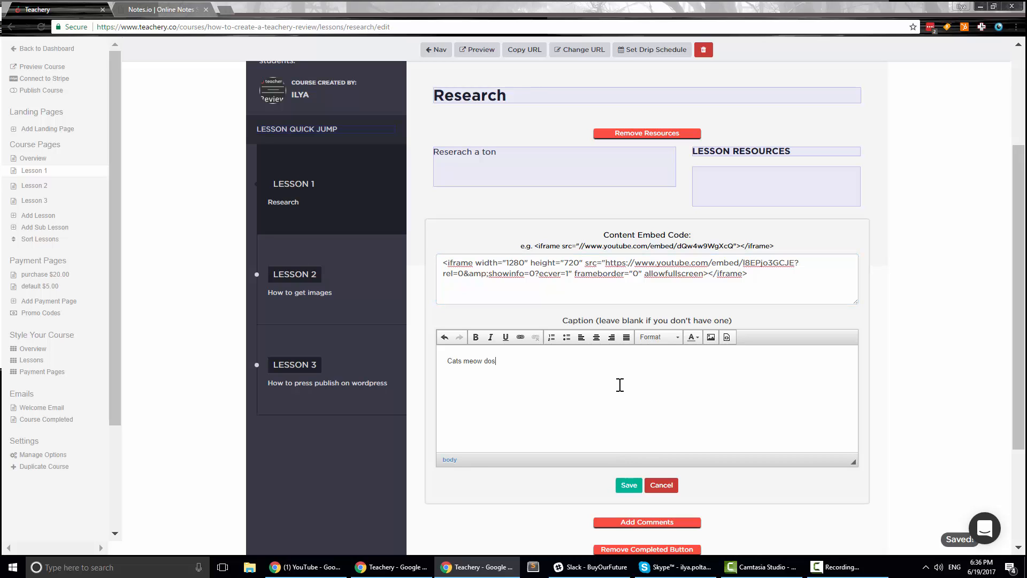
{"action": "left_click", "coordinate": [629, 485]}
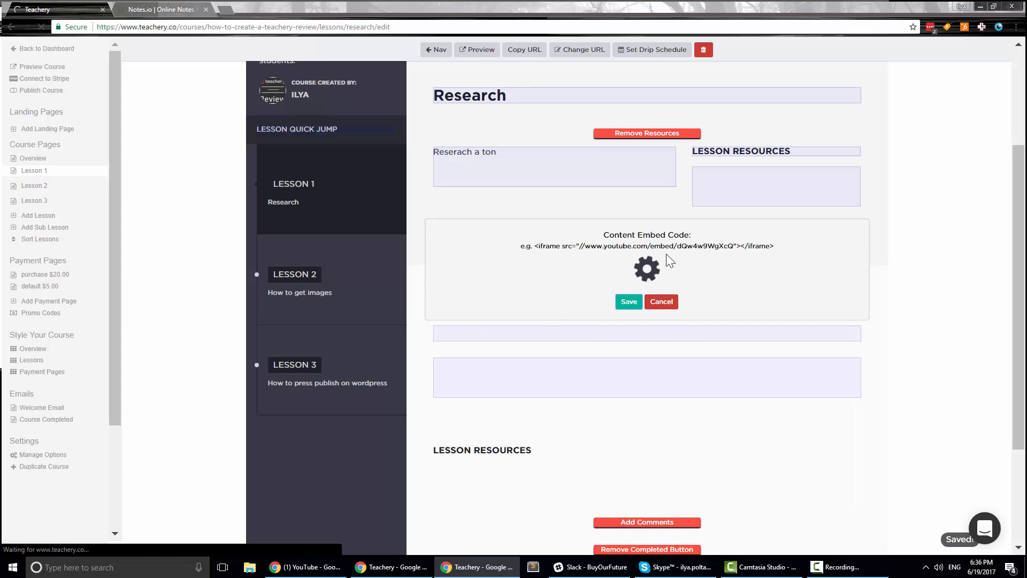
{"action": "scroll", "coordinate": [673, 275], "scroll_direction": "down", "scroll_amount": 5}
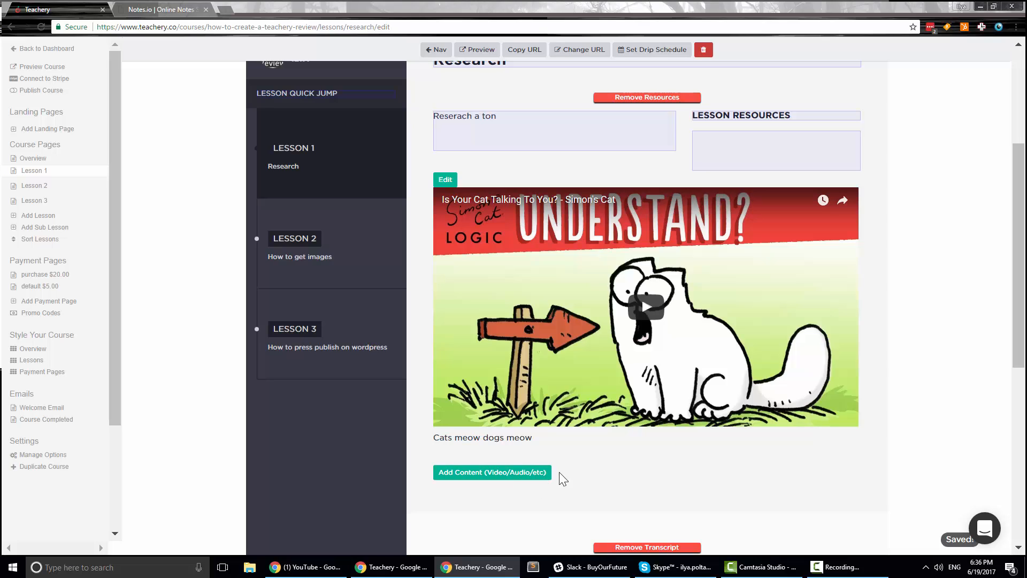
Check the empty transcript fields below the embedded video and remove the transcript section from Lesson 1
{"action": "scroll", "coordinate": [534, 480], "scroll_direction": "down", "scroll_amount": 3}
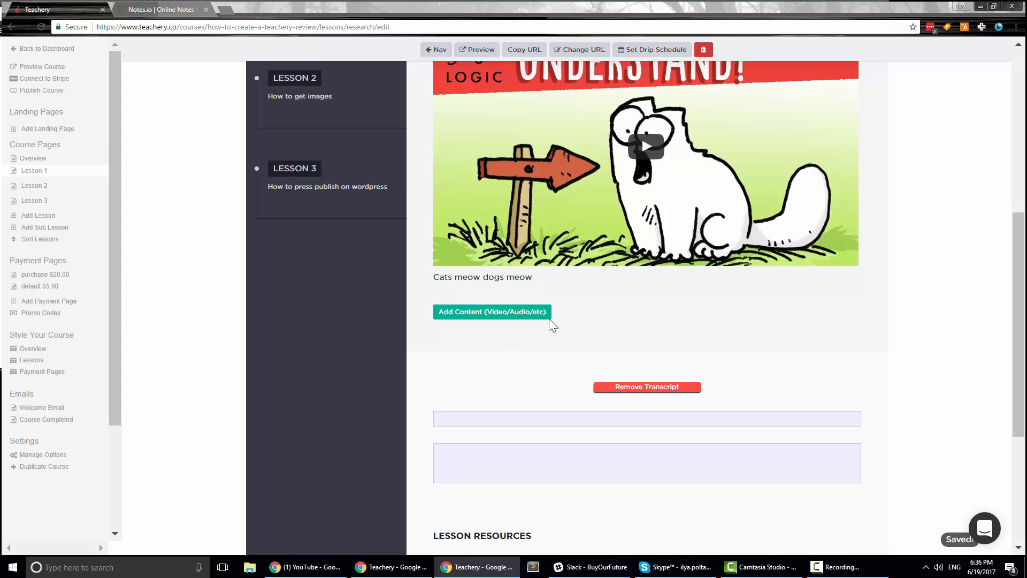
{"action": "scroll", "coordinate": [583, 337], "scroll_direction": "up", "scroll_amount": 4}
{"action": "scroll", "coordinate": [583, 337], "scroll_direction": "down", "scroll_amount": 7}
{"action": "scroll", "coordinate": [557, 337], "scroll_direction": "up", "scroll_amount": 4}
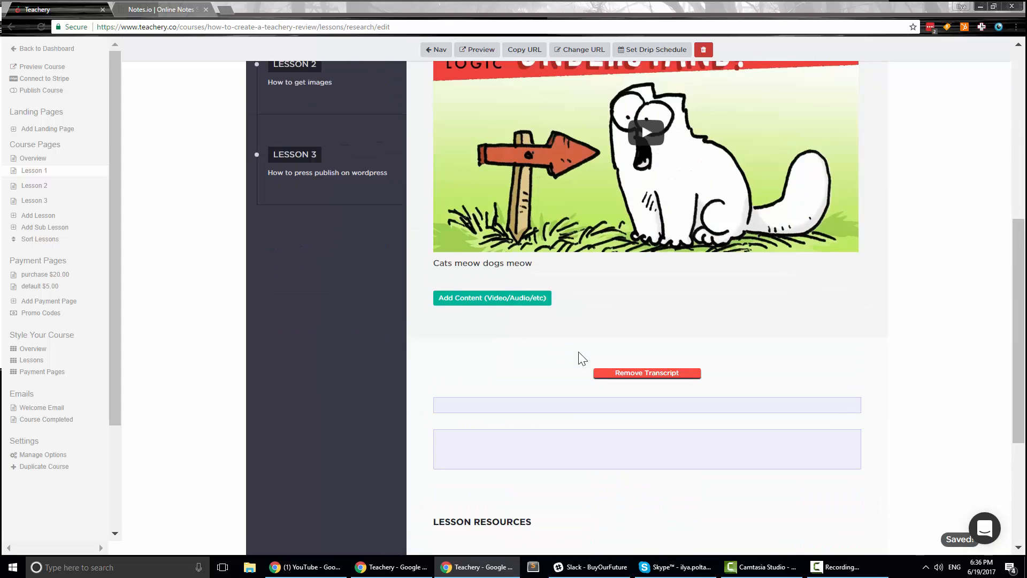
{"action": "scroll", "coordinate": [580, 358], "scroll_direction": "down", "scroll_amount": 3}
{"action": "left_click", "coordinate": [538, 317]}
{"action": "left_click", "coordinate": [555, 365]}
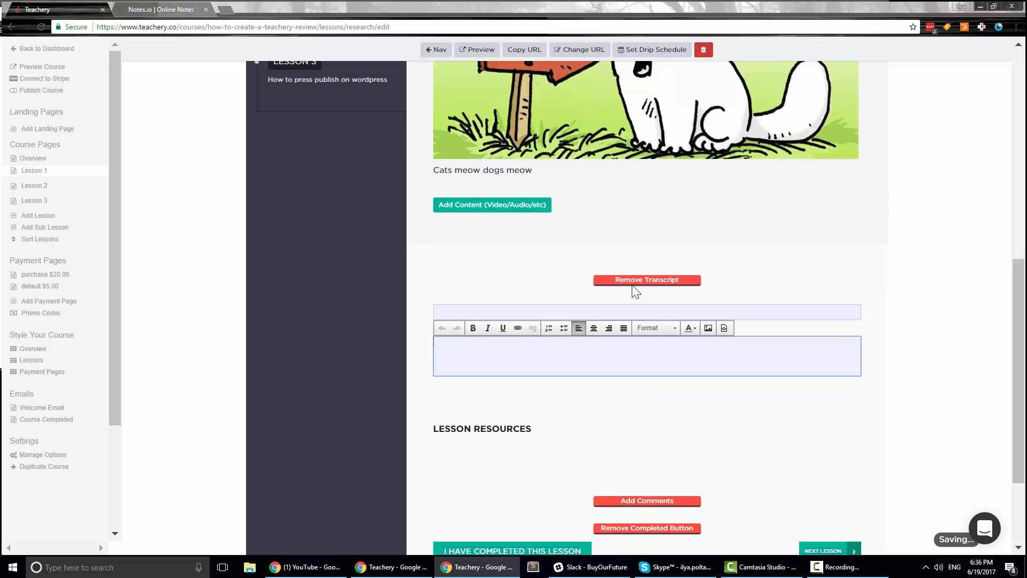
{"action": "left_click", "coordinate": [661, 281]}
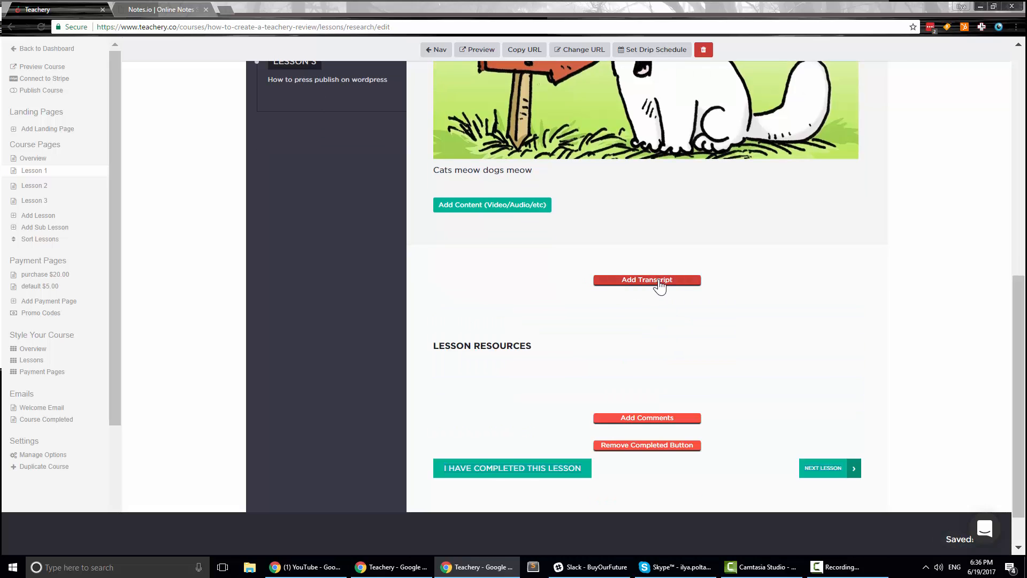
Open the Disqus comments setup and close it without changes, and switch the lesson's completed button off and back on
{"action": "left_click", "coordinate": [637, 418]}
{"action": "left_click", "coordinate": [741, 67]}
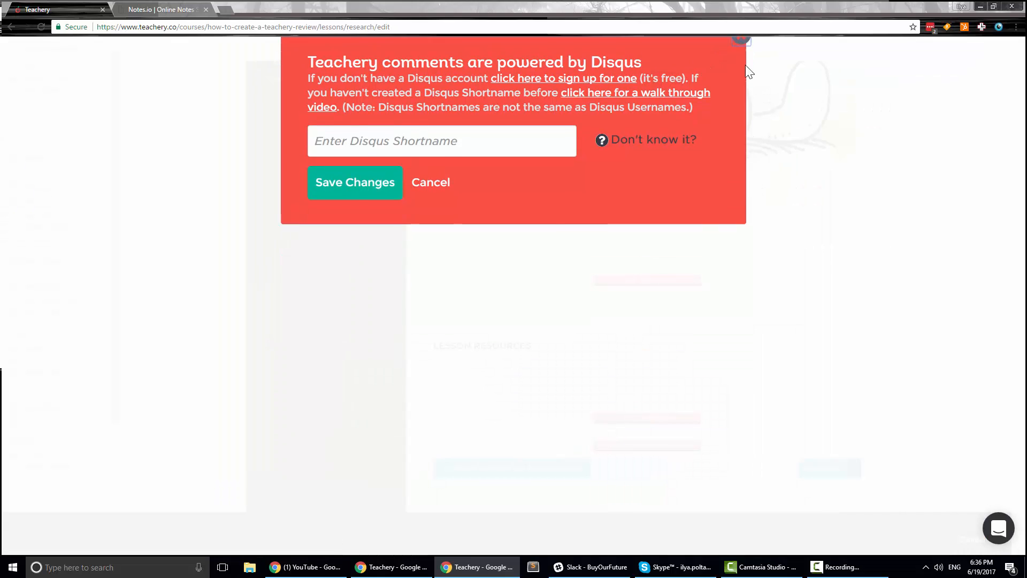
{"action": "left_click", "coordinate": [650, 448]}
{"action": "left_click", "coordinate": [651, 449]}
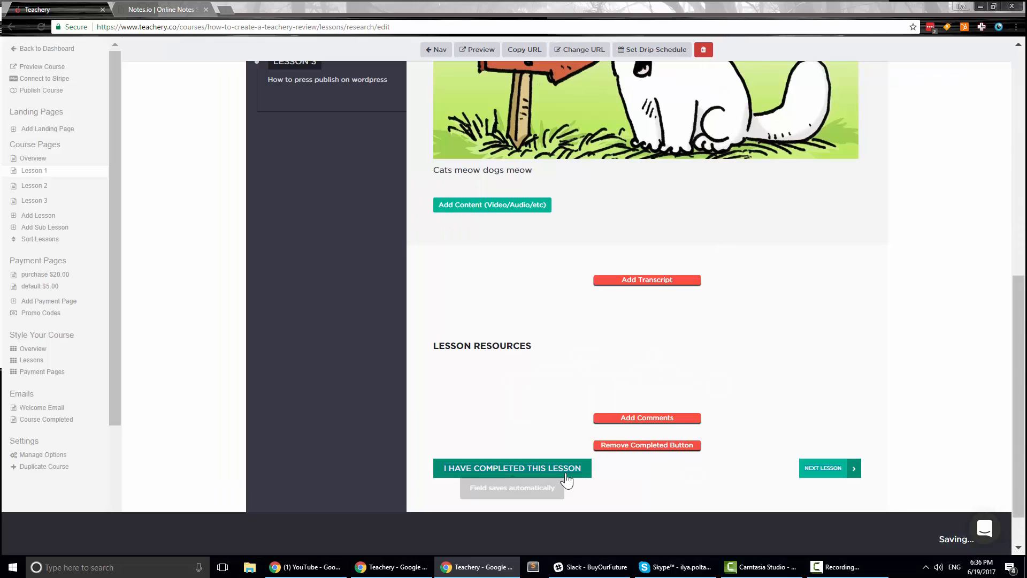
Create a new main lesson titled "Lesson 4"
{"action": "scroll", "coordinate": [519, 359], "scroll_direction": "up", "scroll_amount": 4}
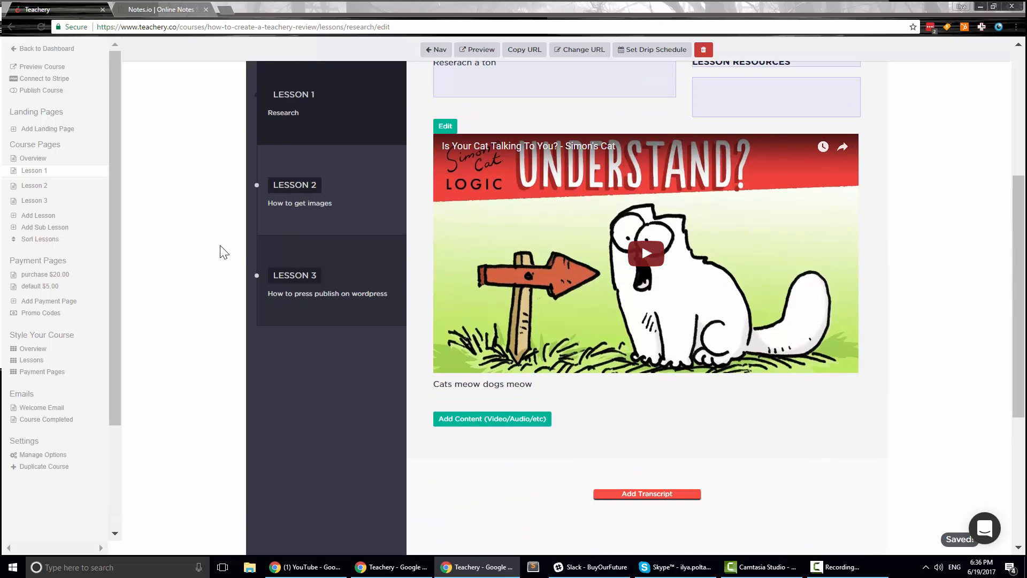
{"action": "left_click", "coordinate": [48, 215]}
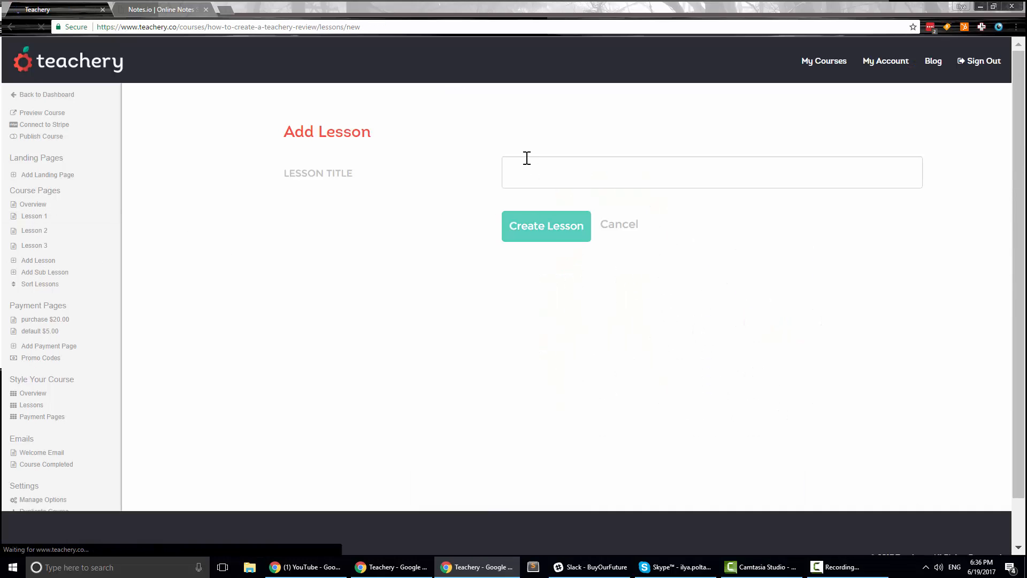
{"action": "left_click", "coordinate": [527, 157]}
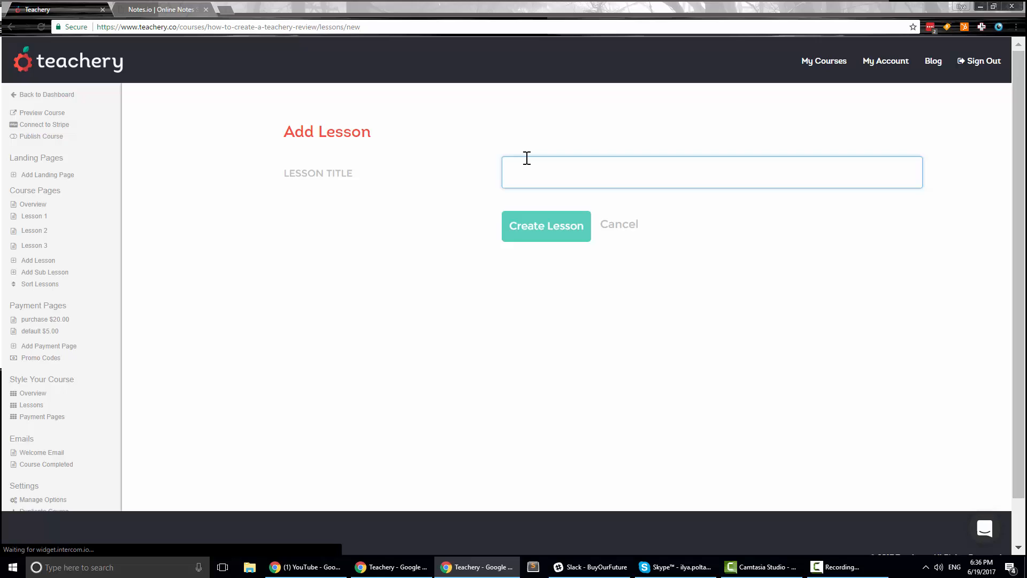
{"action": "type", "text": "Lesson 4"}
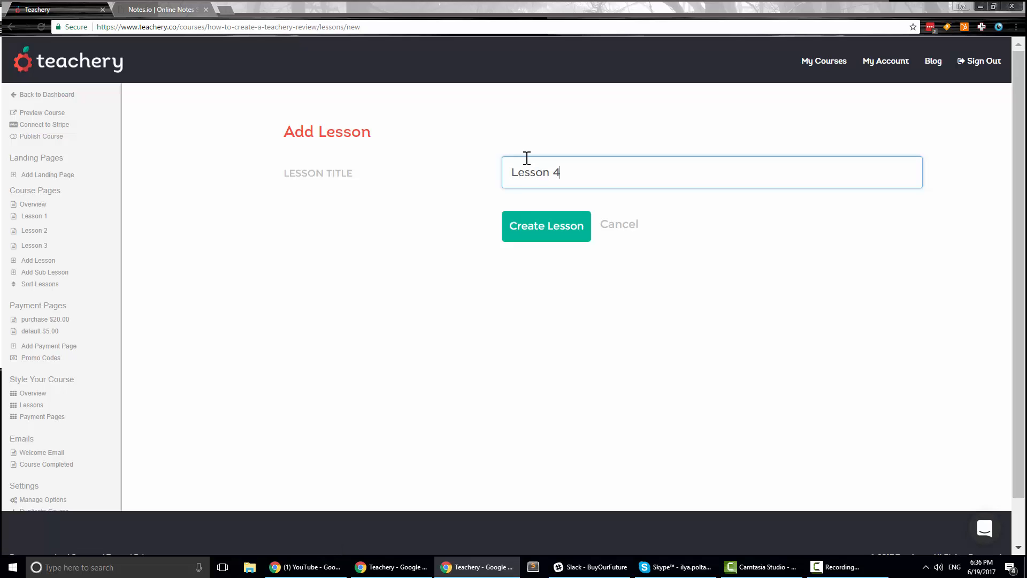
{"action": "left_click", "coordinate": [532, 227]}
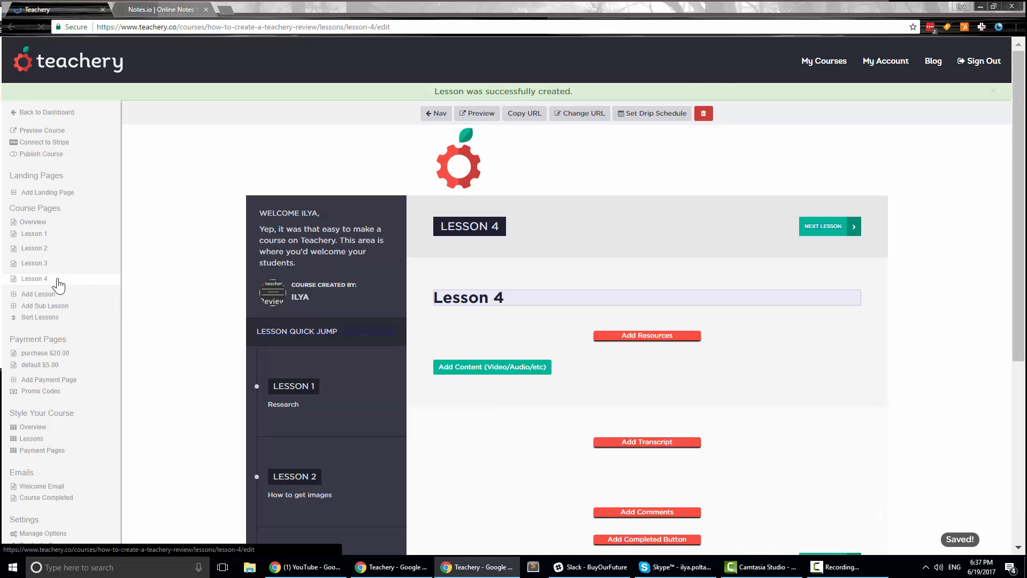
Create a sub lesson titled "Don't forget to stretch" with Lesson 1 as its parent lesson
{"action": "left_click", "coordinate": [38, 309]}
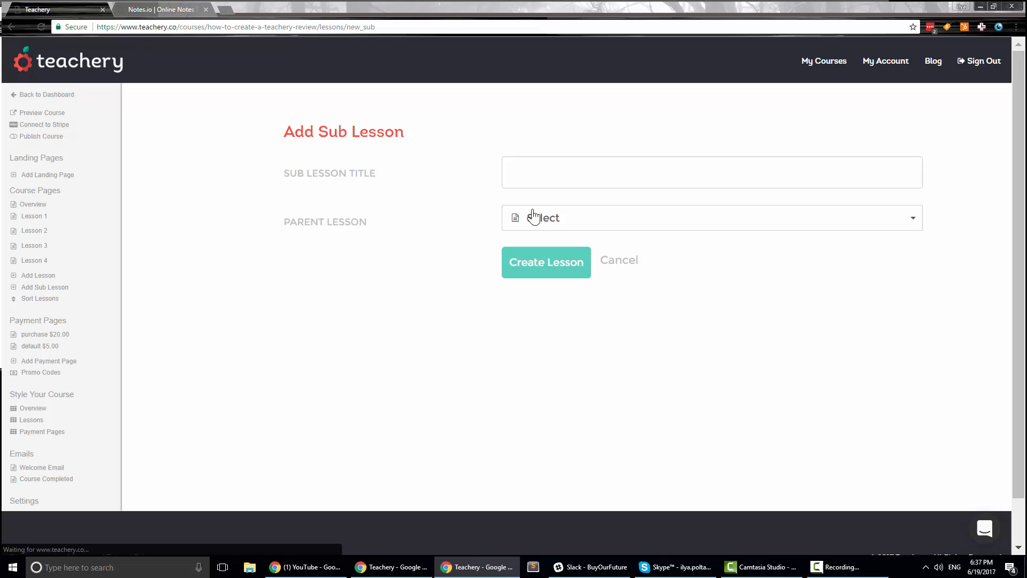
{"action": "left_click", "coordinate": [523, 217]}
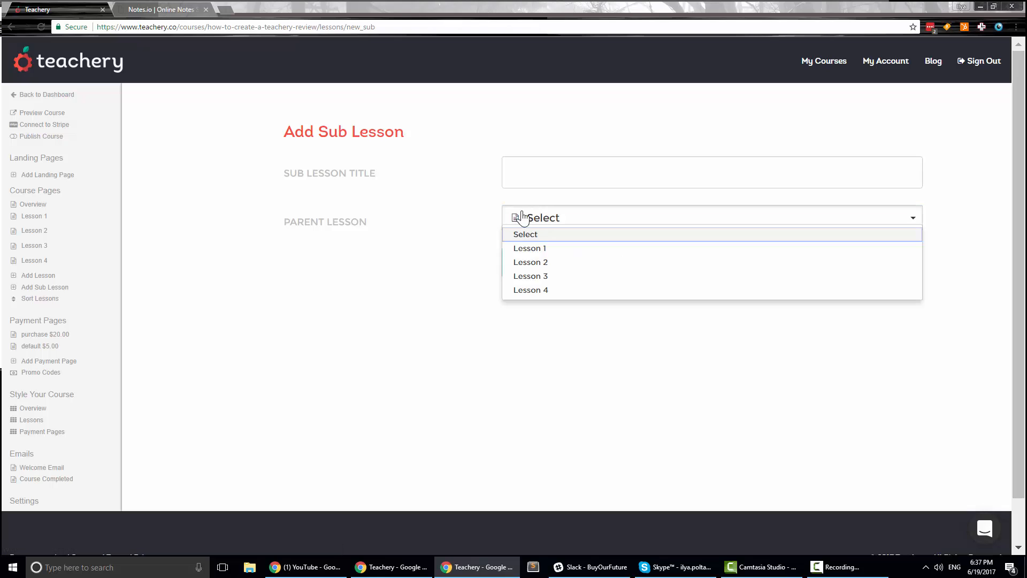
{"action": "left_click", "coordinate": [541, 247]}
{"action": "left_click", "coordinate": [529, 179]}
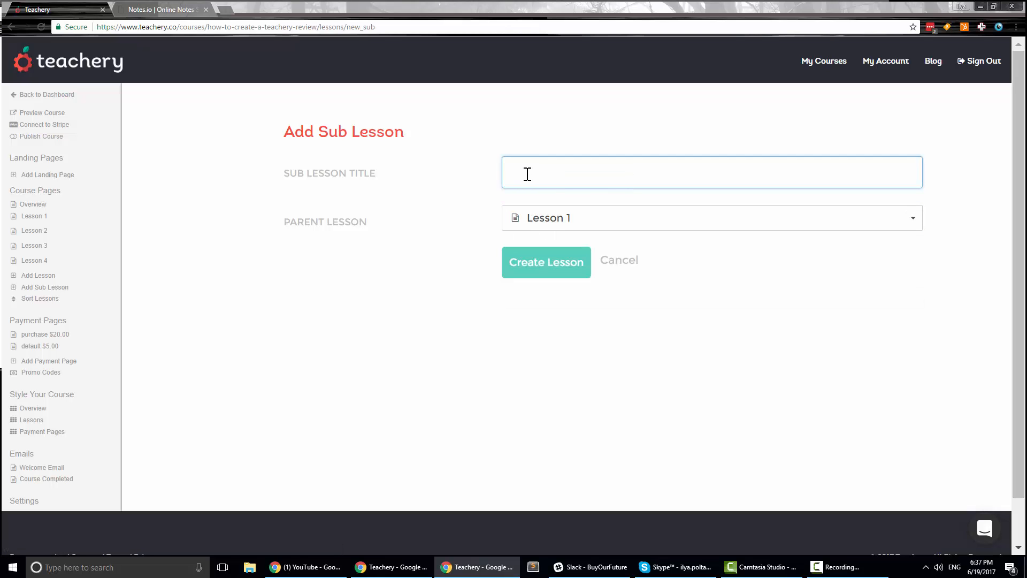
{"action": "type", "text": "Ho"}
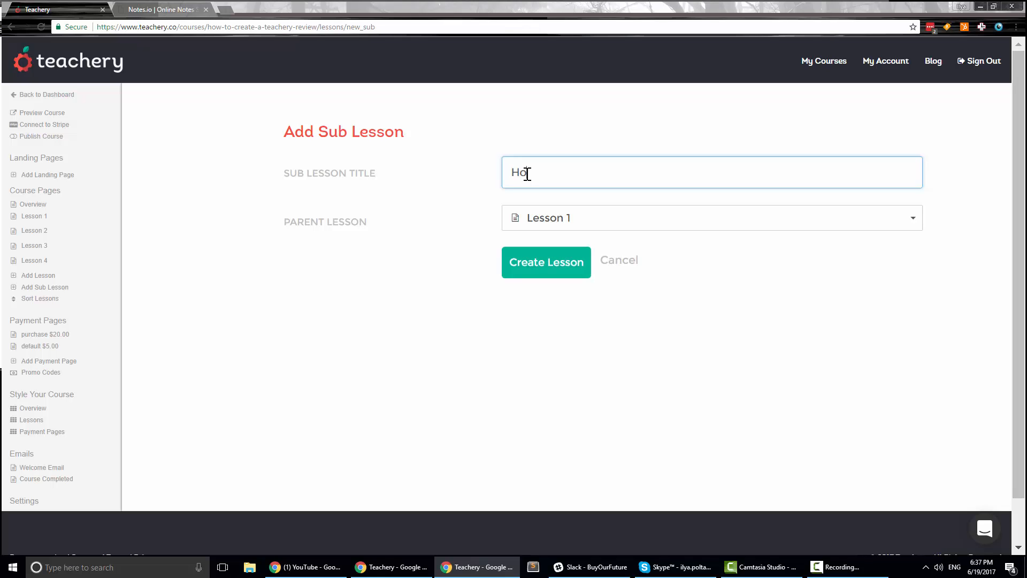
{"action": "key", "text": "BackSpace"}
{"action": "type", "text": "Don't forget to stretch"}
{"action": "left_click", "coordinate": [532, 264]}
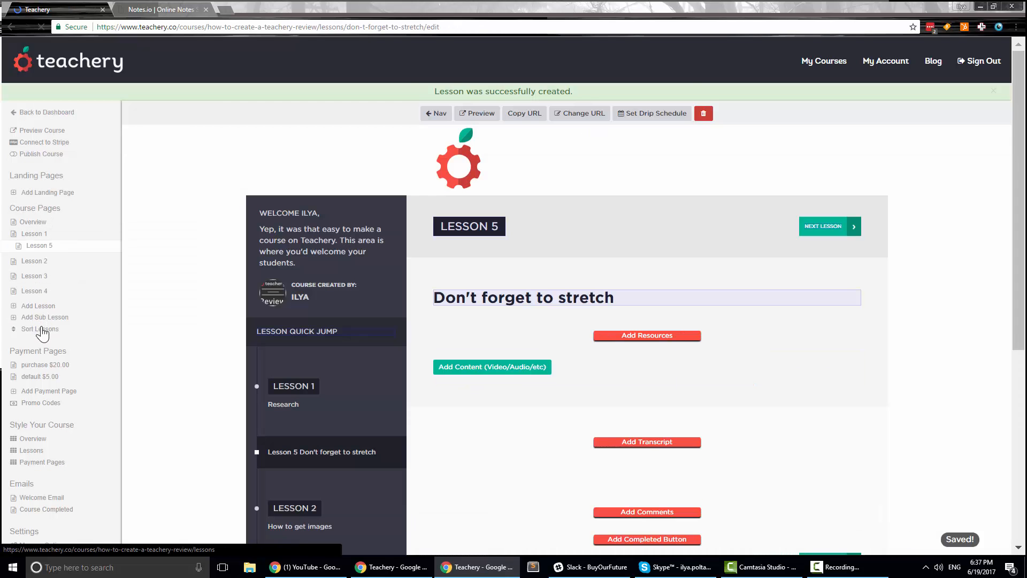
Open the lesson sorting page and try moving Lesson 4 and the Lesson 5 sub lesson
{"action": "left_click", "coordinate": [41, 329]}
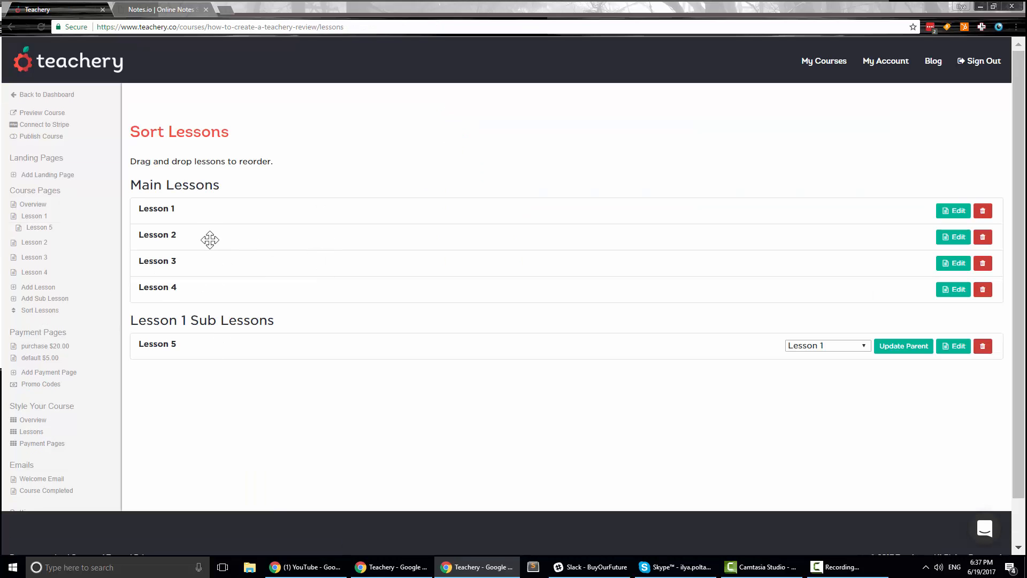
{"action": "mouse_move", "coordinate": [179, 287]}
{"action": "left_mouse_down"}
{"action": "mouse_move", "coordinate": [176, 272]}
{"action": "mouse_move", "coordinate": [172, 299]}
{"action": "left_mouse_up"}
{"action": "left_click_drag", "start_coordinate": [187, 341], "coordinate": [246, 351]}
Create a new landing page named "Hello"
{"action": "left_click", "coordinate": [37, 178]}
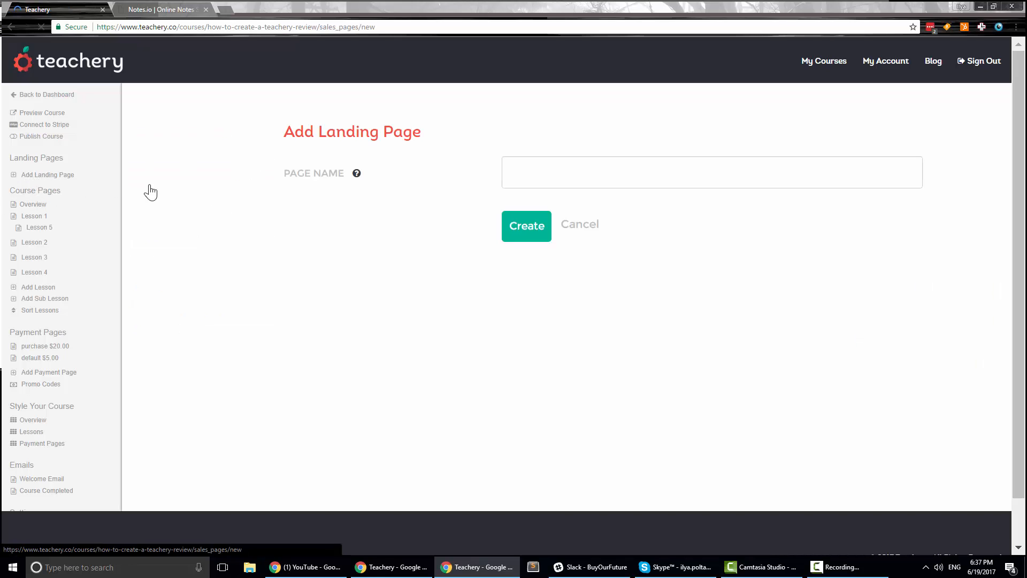
{"action": "left_click", "coordinate": [550, 172]}
{"action": "type", "text": "Hello"}
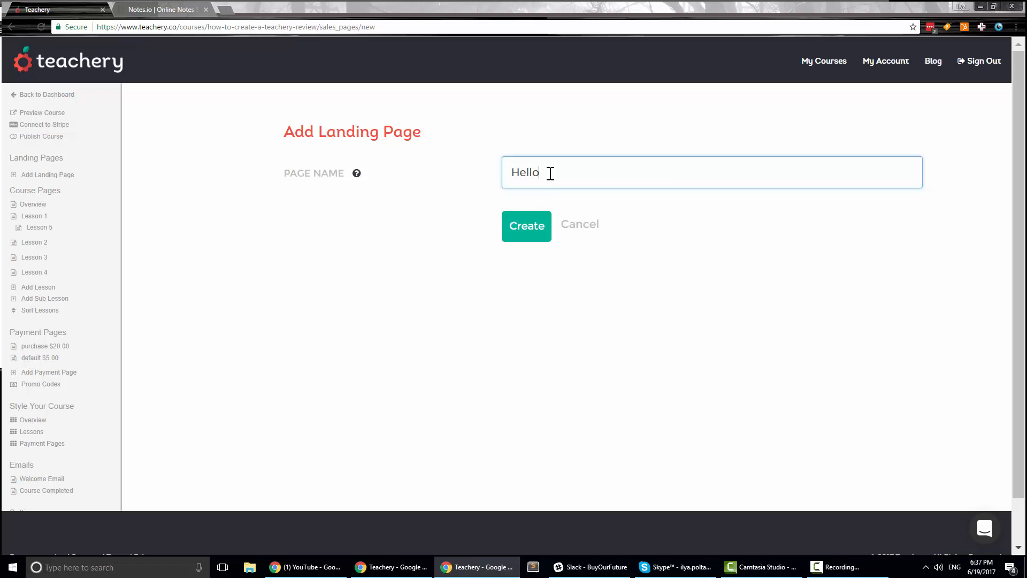
{"action": "left_click", "coordinate": [540, 227]}
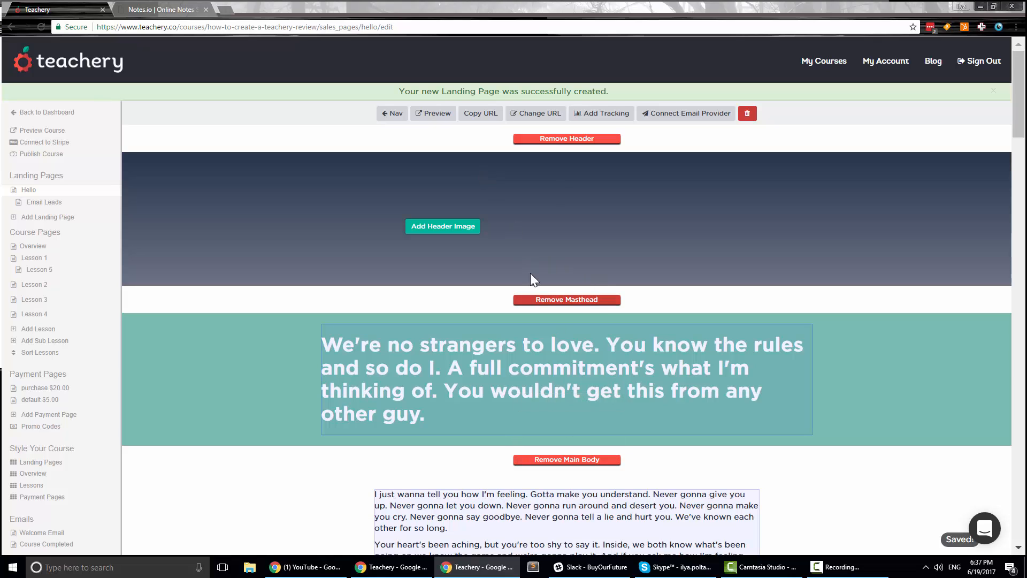
Look through the new landing page's masthead, main body and testimonial sections, including the main body's text editor
{"action": "scroll", "coordinate": [642, 224], "scroll_direction": "down", "scroll_amount": 1}
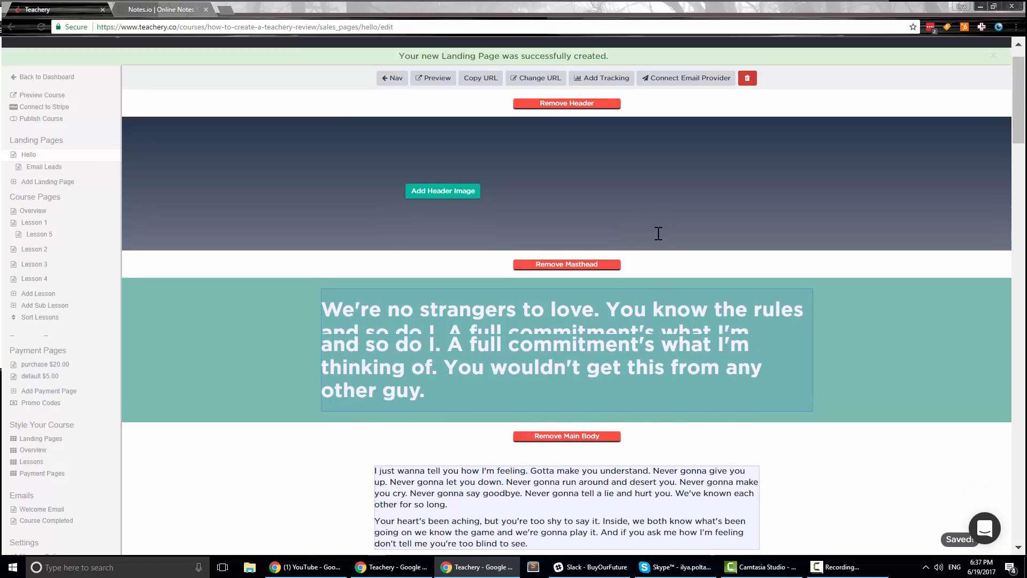
{"action": "scroll", "coordinate": [664, 203], "scroll_direction": "down", "scroll_amount": 2}
{"action": "scroll", "coordinate": [663, 208], "scroll_direction": "up", "scroll_amount": 3}
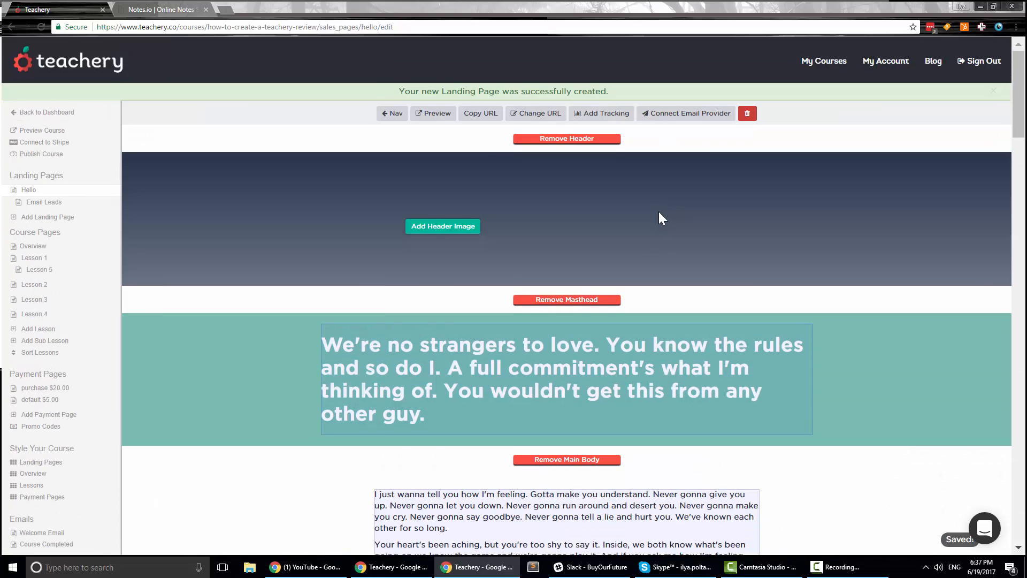
{"action": "scroll", "coordinate": [659, 212], "scroll_direction": "down", "scroll_amount": 5}
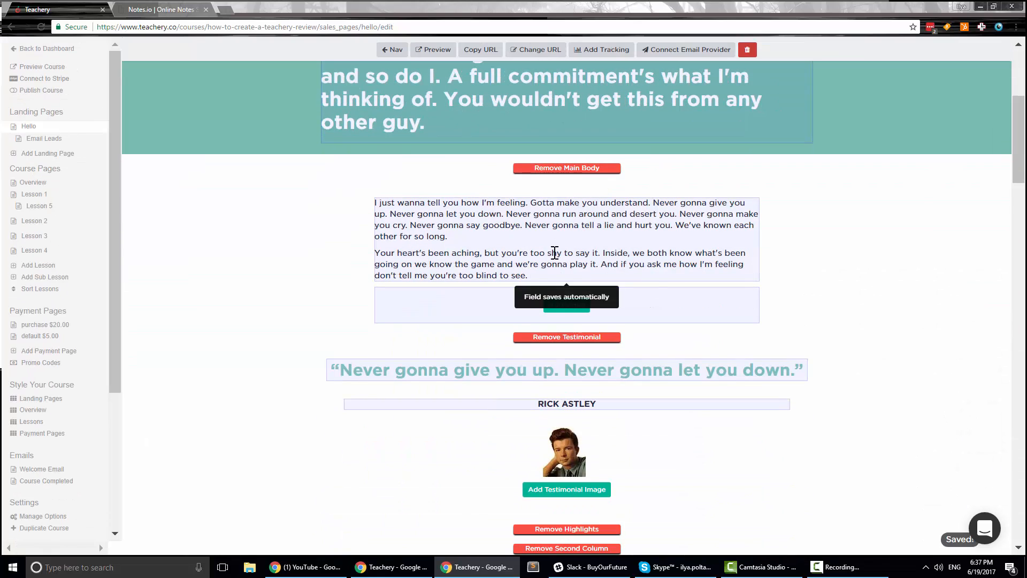
{"action": "left_click", "coordinate": [582, 264]}
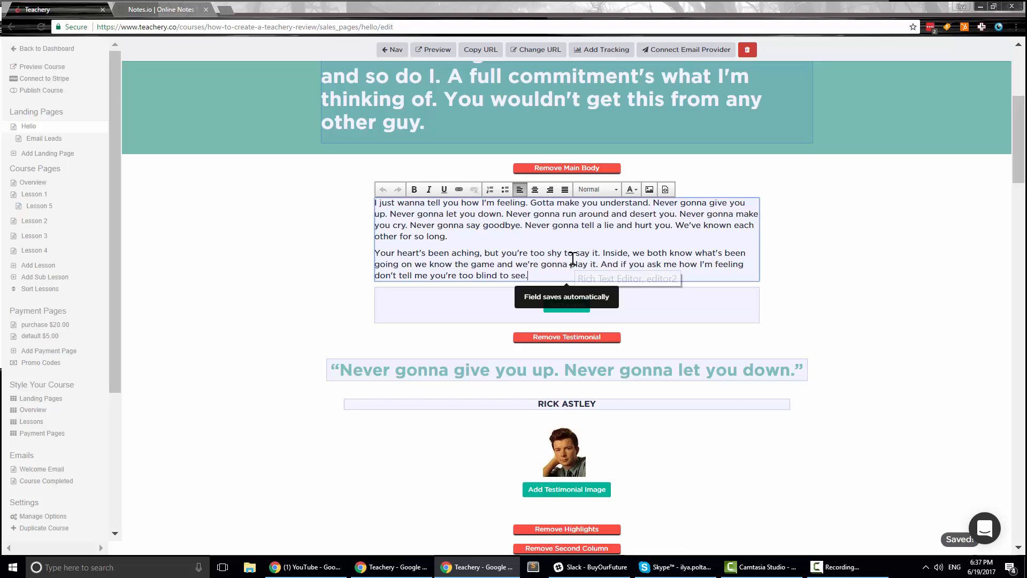
{"action": "left_click", "coordinate": [813, 246]}
{"action": "scroll", "coordinate": [763, 252], "scroll_direction": "down", "scroll_amount": 4}
{"action": "scroll", "coordinate": [760, 274], "scroll_direction": "up", "scroll_amount": 7}
{"action": "scroll", "coordinate": [761, 274], "scroll_direction": "up", "scroll_amount": 3}
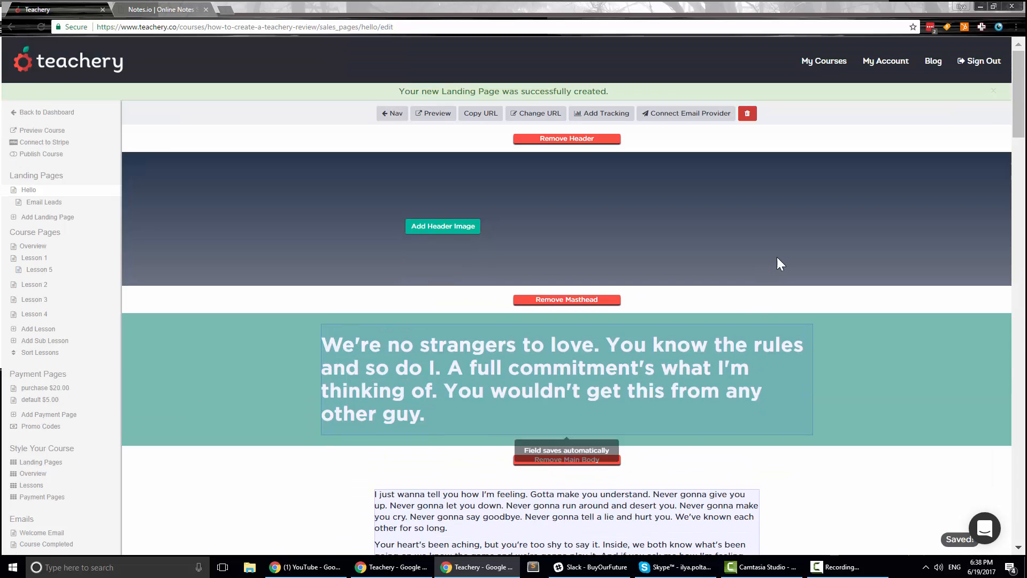
Upload the "Teachery Logo" file as the landing page's header image
{"action": "left_click", "coordinate": [431, 227]}
{"action": "left_click", "coordinate": [324, 232]}
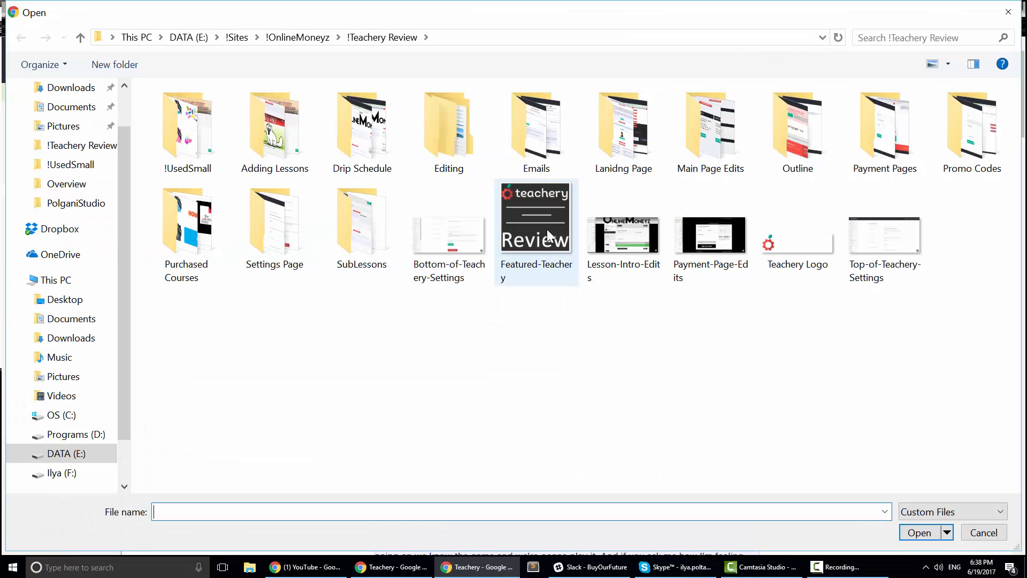
{"action": "double_click", "coordinate": [765, 233]}
{"action": "left_click", "coordinate": [431, 254]}
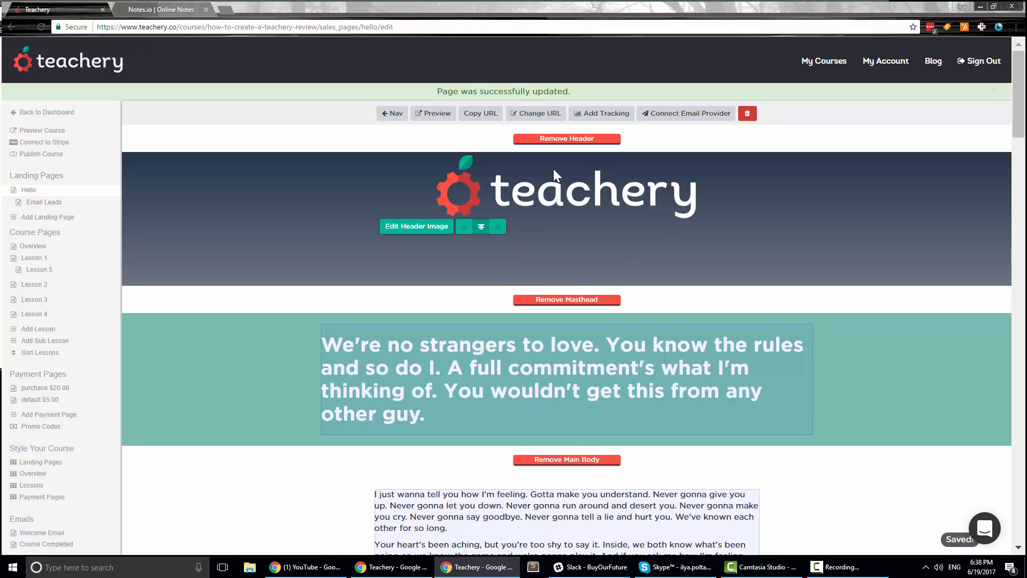
Remove the landing page's header section and open the masthead and main body texts for editing
{"action": "left_click", "coordinate": [559, 138]}
{"action": "left_click", "coordinate": [516, 228]}
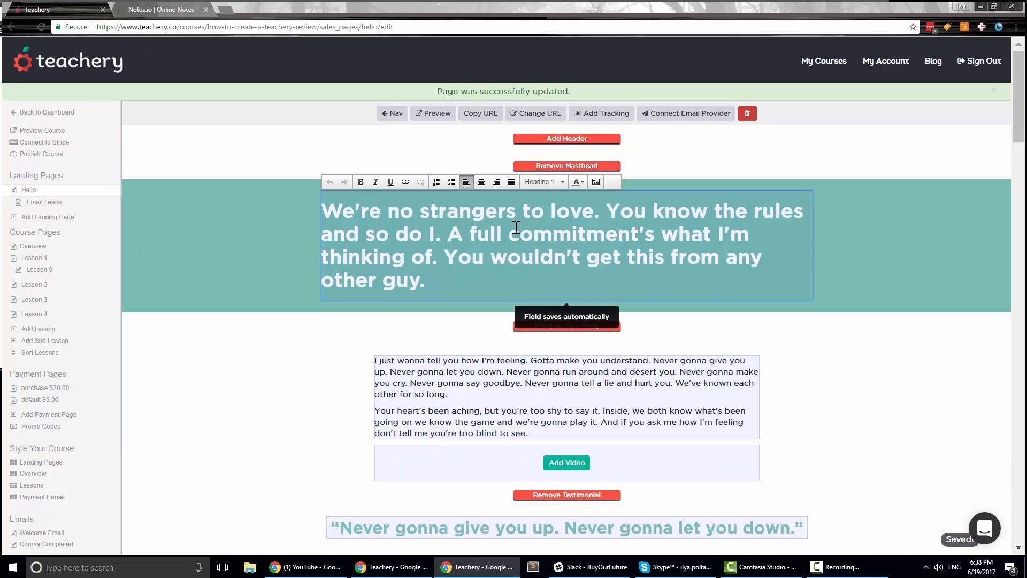
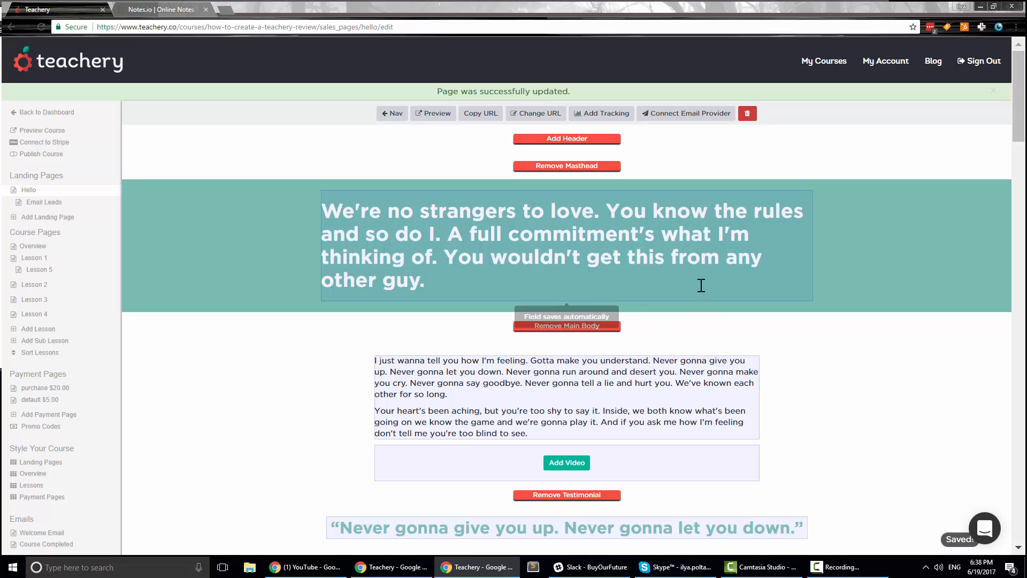
{"action": "left_click", "coordinate": [587, 372]}
Examine the landing page's video, testimonial and highlights sections below the main body text
{"action": "scroll", "coordinate": [595, 356], "scroll_direction": "down", "scroll_amount": 5}
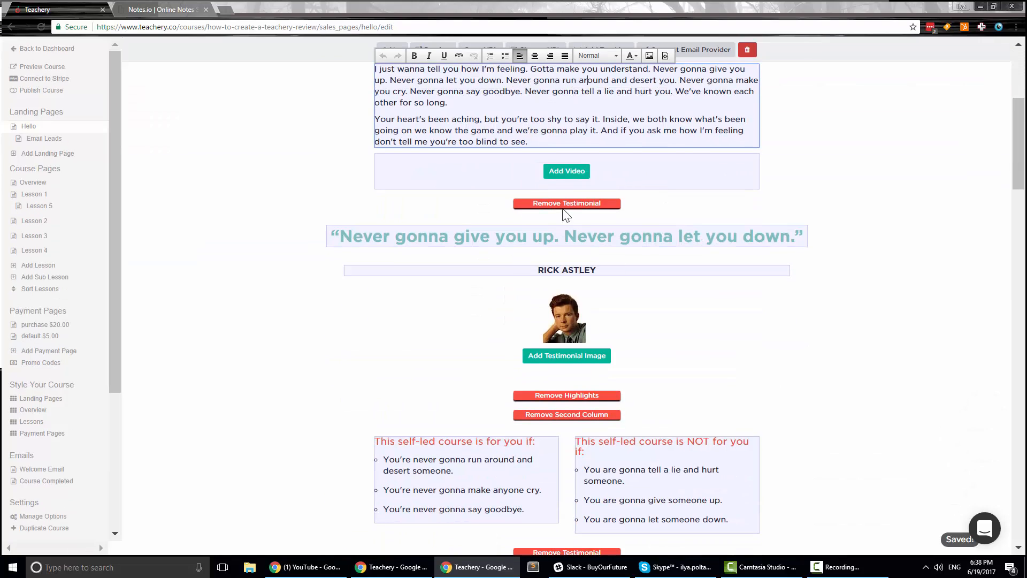
{"action": "scroll", "coordinate": [564, 233], "scroll_direction": "down", "scroll_amount": 2}
{"action": "scroll", "coordinate": [592, 232], "scroll_direction": "up", "scroll_amount": 8}
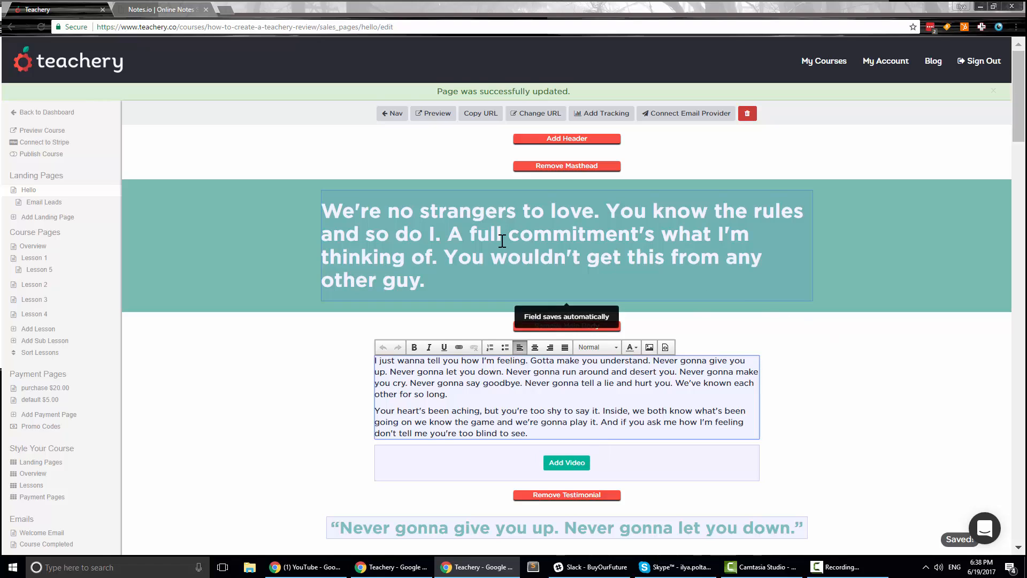
{"action": "scroll", "coordinate": [278, 264], "scroll_direction": "down", "scroll_amount": 1}
{"action": "scroll", "coordinate": [279, 264], "scroll_direction": "up", "scroll_amount": 1}
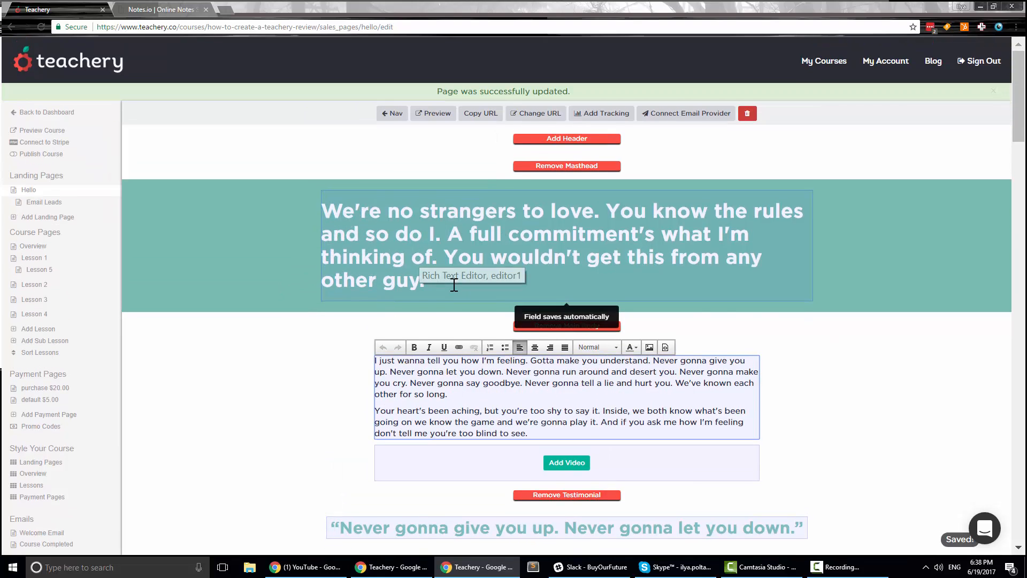
{"action": "scroll", "coordinate": [341, 263], "scroll_direction": "down", "scroll_amount": 4}
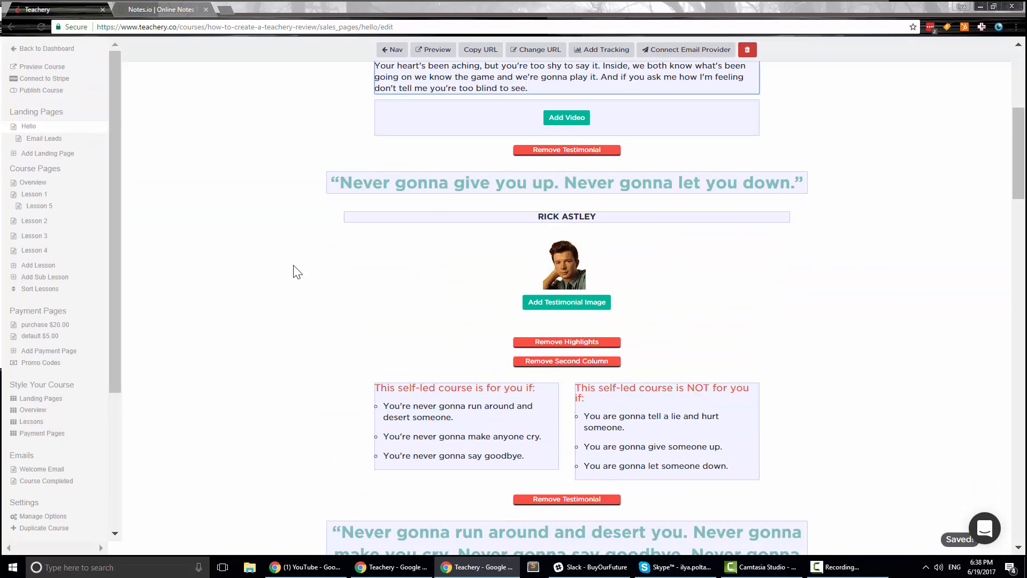
{"action": "scroll", "coordinate": [259, 273], "scroll_direction": "down", "scroll_amount": 2}
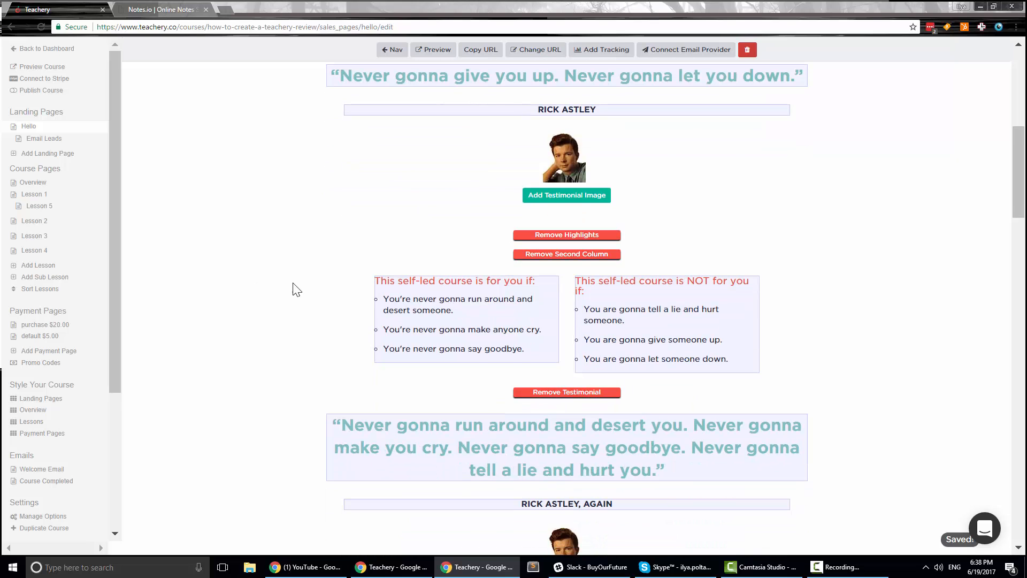
Remove the highlights section, add it back, and open its first column's text for editing
{"action": "left_click", "coordinate": [583, 239]}
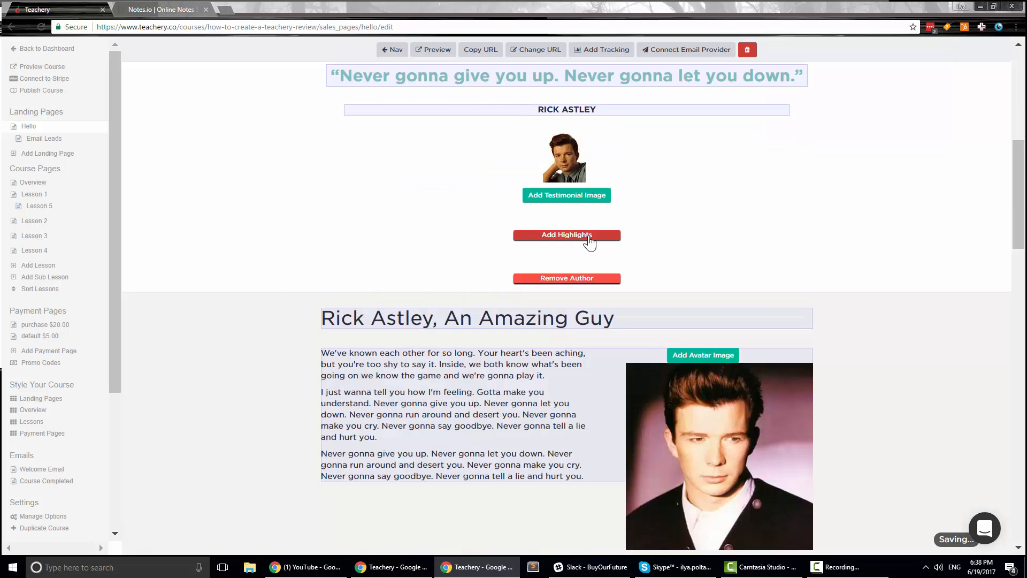
{"action": "left_click", "coordinate": [587, 236]}
{"action": "scroll", "coordinate": [488, 253], "scroll_direction": "down", "scroll_amount": 1}
{"action": "left_click", "coordinate": [452, 255]}
{"action": "scroll", "coordinate": [749, 241], "scroll_direction": "down", "scroll_amount": 2}
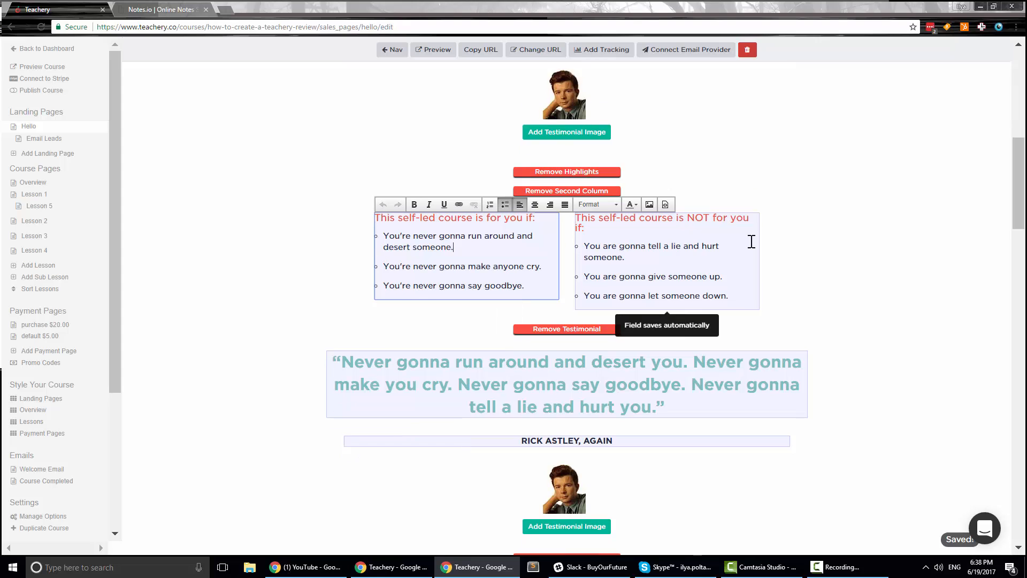
Remove the second column of the landing page's lessons section and restore it
{"action": "scroll", "coordinate": [693, 281], "scroll_direction": "down", "scroll_amount": 3}
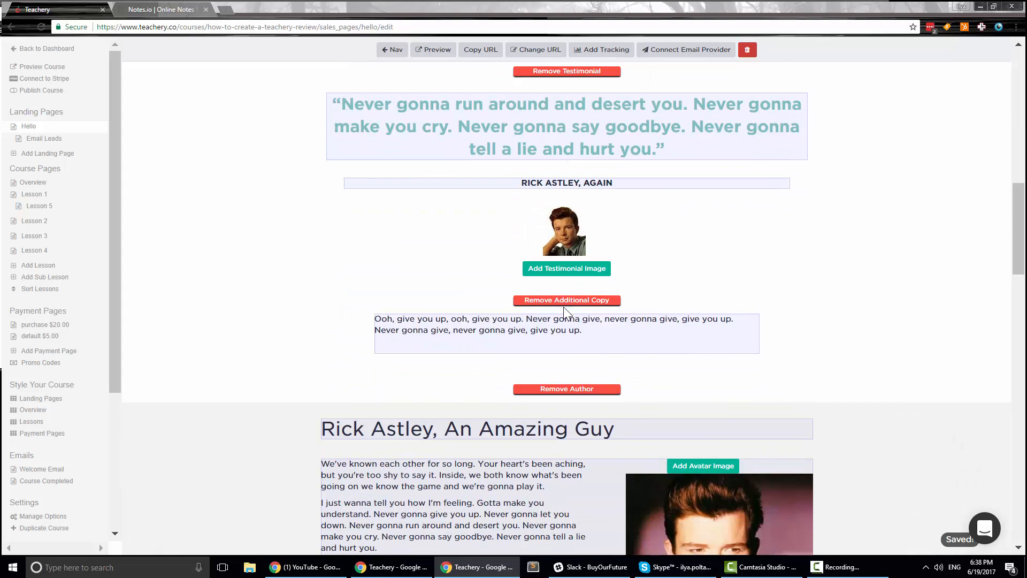
{"action": "scroll", "coordinate": [561, 299], "scroll_direction": "down", "scroll_amount": 4}
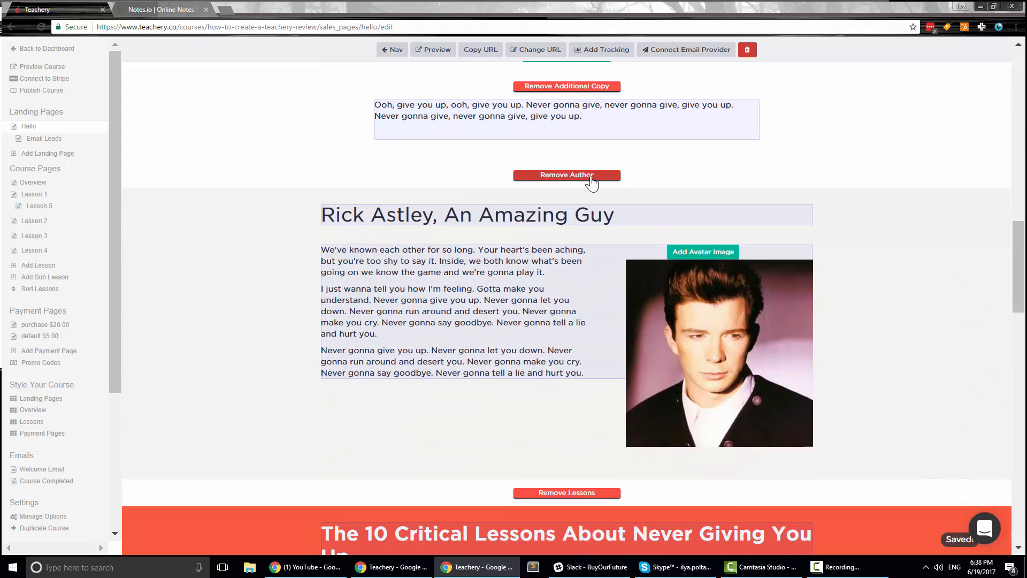
{"action": "scroll", "coordinate": [630, 307], "scroll_direction": "down", "scroll_amount": 5}
{"action": "scroll", "coordinate": [642, 315], "scroll_direction": "up", "scroll_amount": 4}
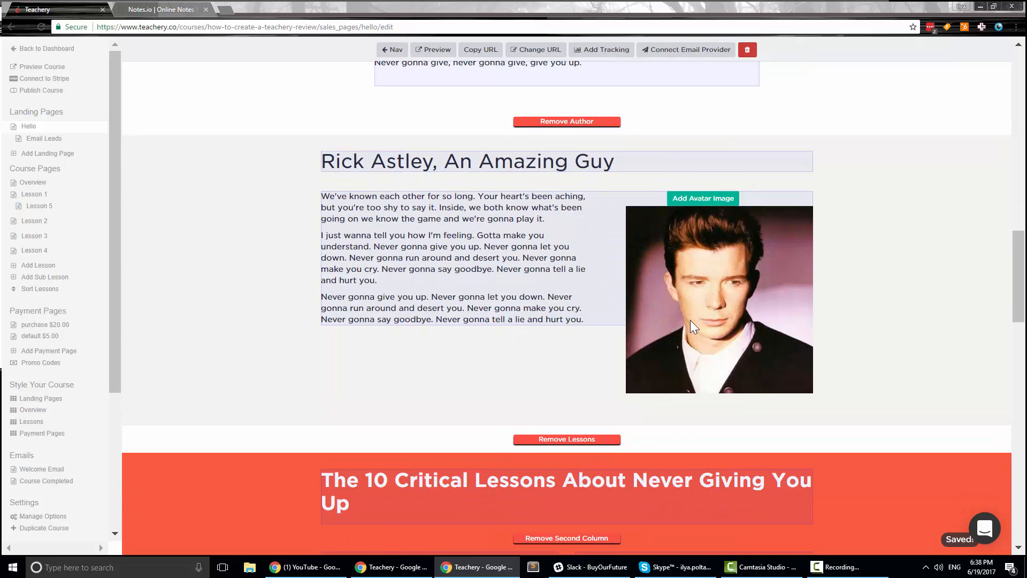
{"action": "scroll", "coordinate": [606, 236], "scroll_direction": "down", "scroll_amount": 1}
{"action": "scroll", "coordinate": [605, 236], "scroll_direction": "down", "scroll_amount": 5}
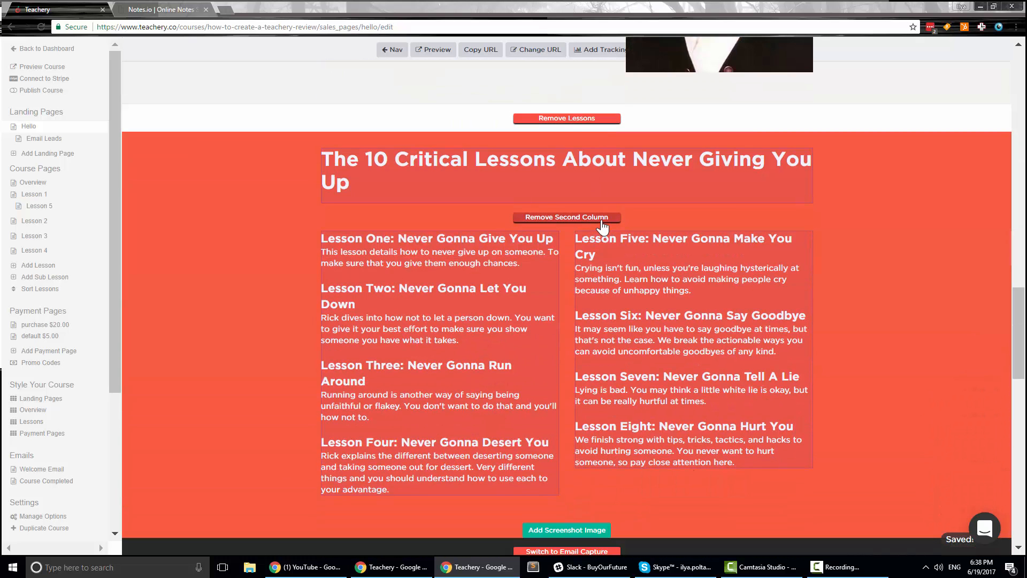
{"action": "left_click", "coordinate": [569, 218]}
{"action": "left_click", "coordinate": [570, 219]}
Upload Lesson-Intro-Edits.jpg as the course screenshot in the lessons section
{"action": "scroll", "coordinate": [588, 257], "scroll_direction": "down", "scroll_amount": 5}
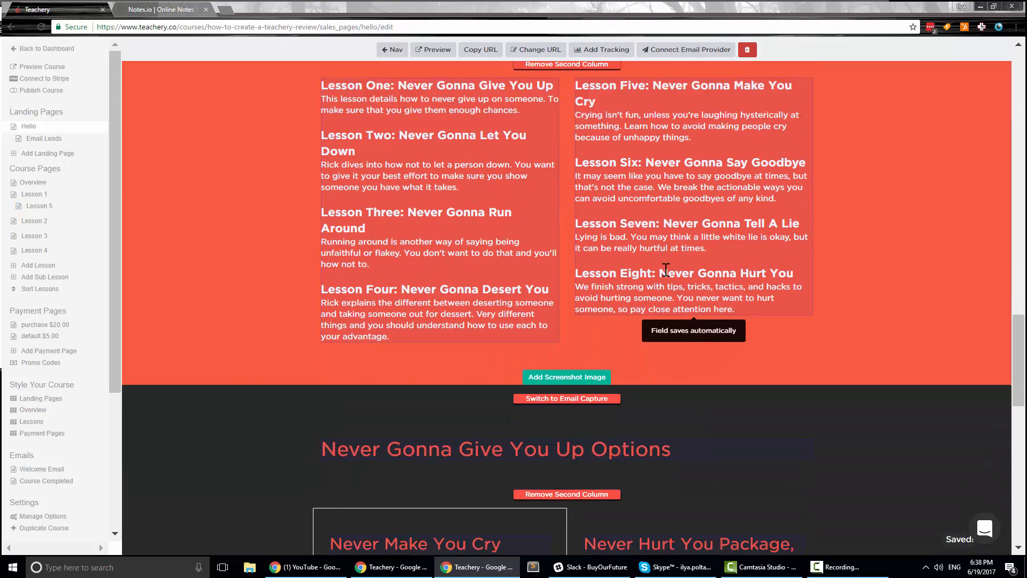
{"action": "left_click", "coordinate": [591, 264]}
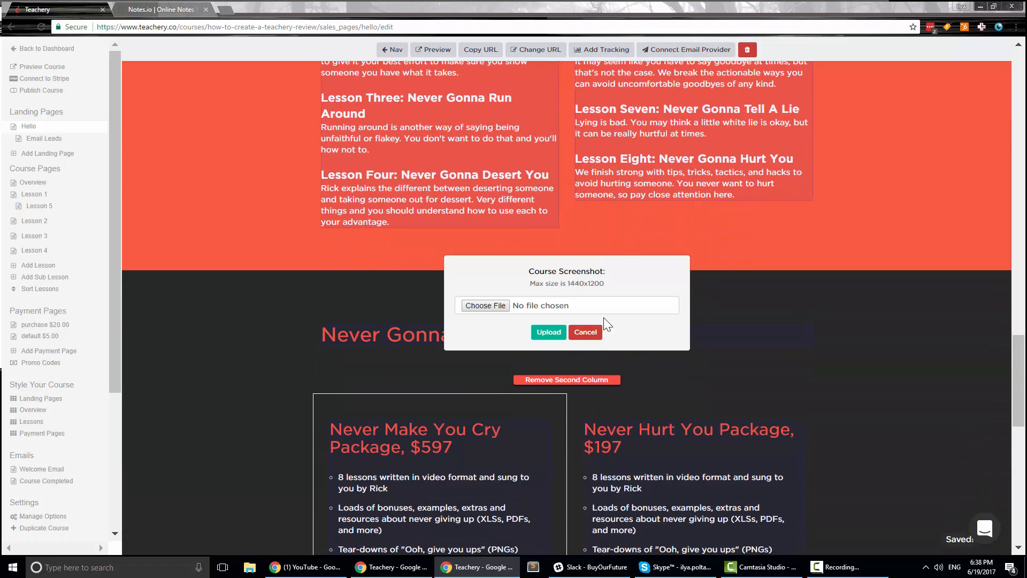
{"action": "left_click", "coordinate": [588, 331]}
{"action": "left_click", "coordinate": [578, 266]}
{"action": "left_click", "coordinate": [487, 306]}
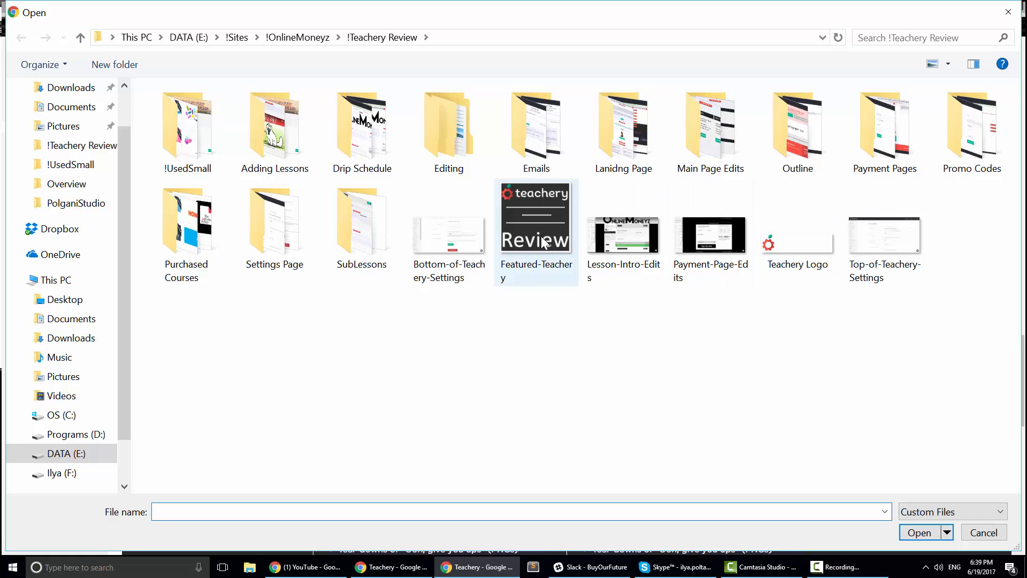
{"action": "double_click", "coordinate": [611, 243]}
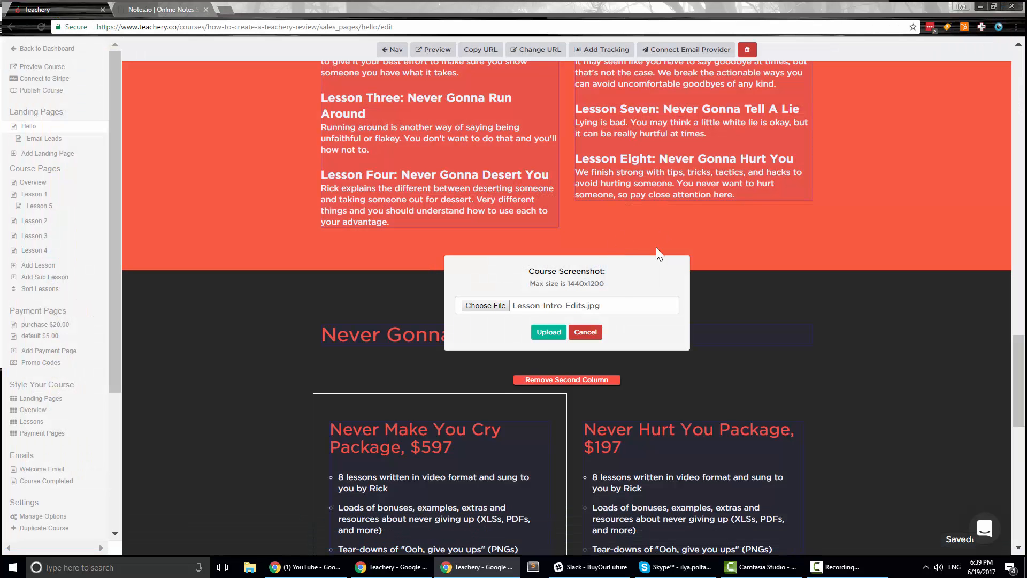
{"action": "left_click", "coordinate": [548, 333]}
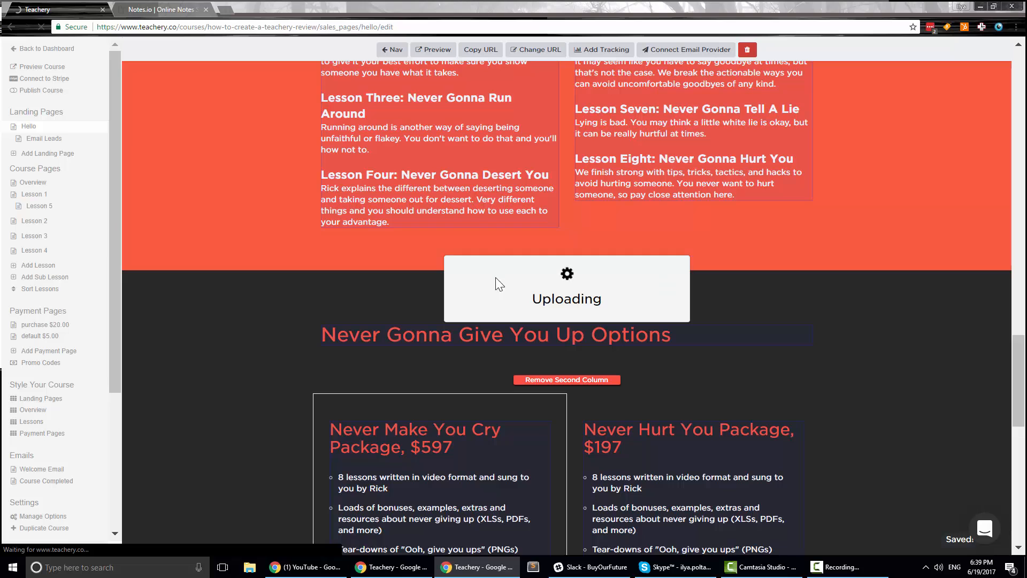
Check how the uploaded course screenshot appears in the lessons section
{"action": "scroll", "coordinate": [755, 217], "scroll_direction": "down", "scroll_amount": 2}
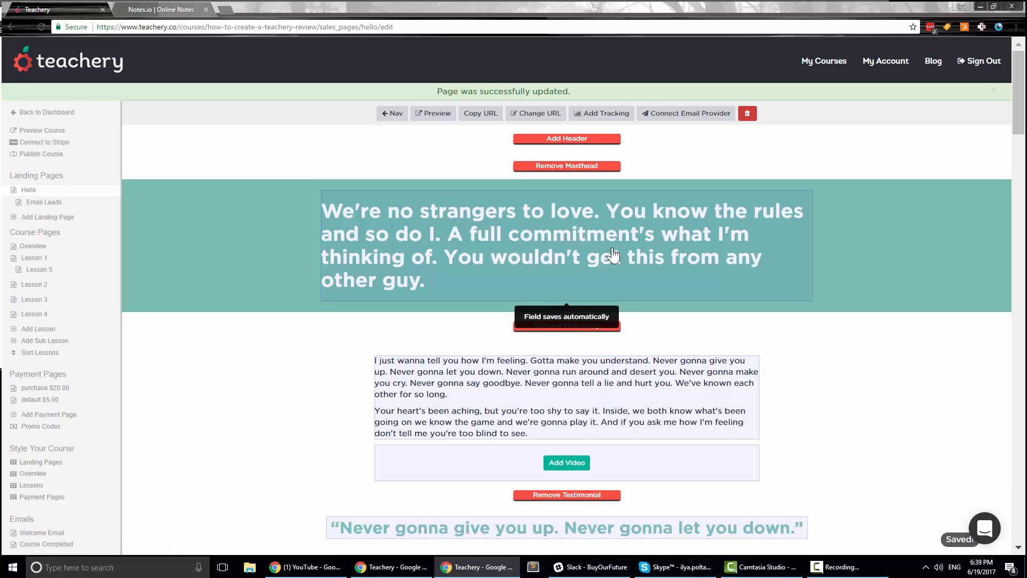
{"action": "scroll", "coordinate": [544, 187], "scroll_direction": "down", "scroll_amount": 8}
{"action": "scroll", "coordinate": [544, 187], "scroll_direction": "down", "scroll_amount": 20}
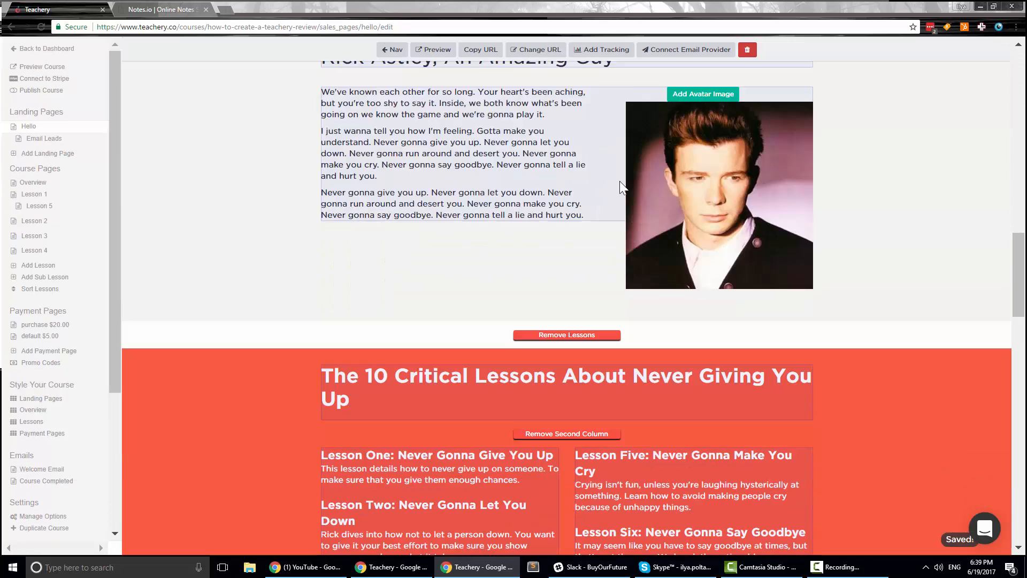
{"action": "scroll", "coordinate": [640, 174], "scroll_direction": "down", "scroll_amount": 3}
{"action": "scroll", "coordinate": [643, 182], "scroll_direction": "up", "scroll_amount": 6}
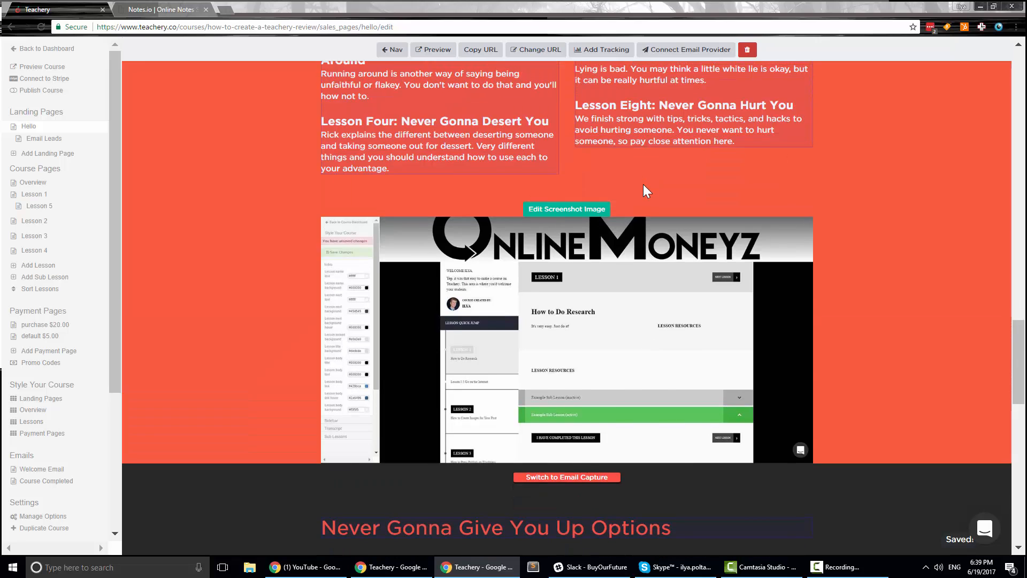
Switch the package options section to email capture and back to packages
{"action": "scroll", "coordinate": [556, 158], "scroll_direction": "down", "scroll_amount": 5}
{"action": "scroll", "coordinate": [546, 214], "scroll_direction": "down", "scroll_amount": 4}
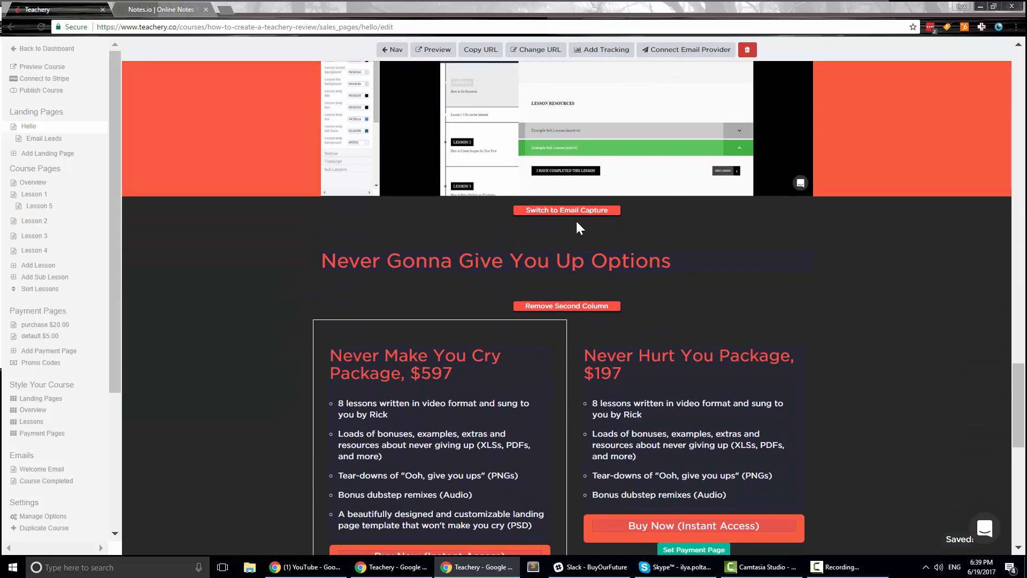
{"action": "left_click", "coordinate": [577, 160]}
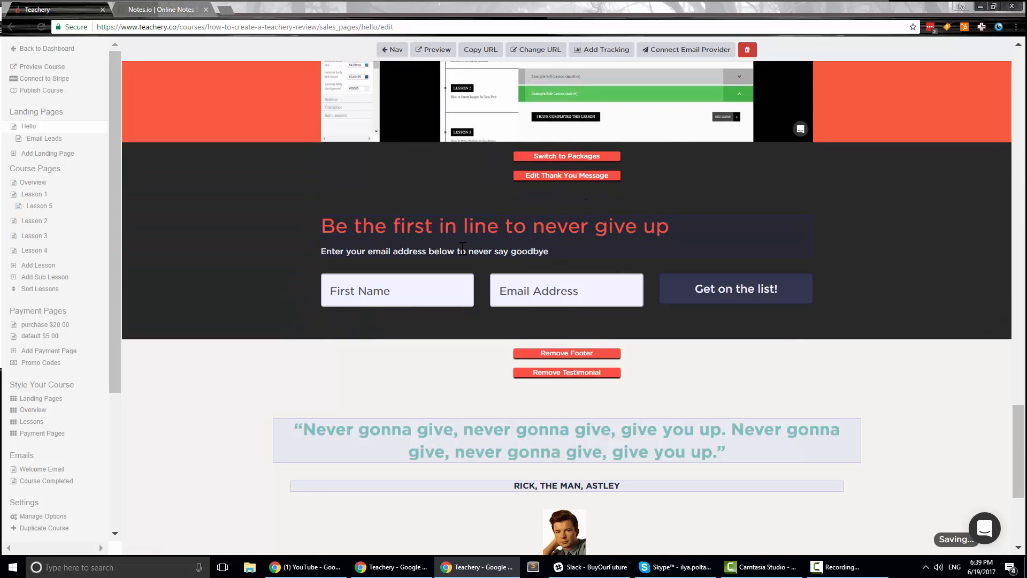
{"action": "left_click", "coordinate": [562, 157]}
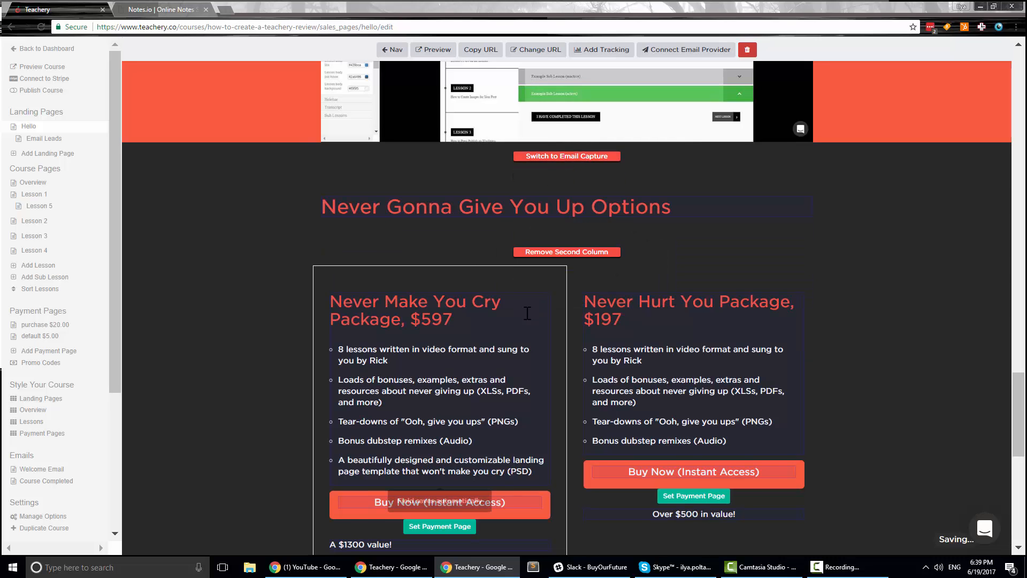
{"action": "scroll", "coordinate": [696, 417], "scroll_direction": "down", "scroll_amount": 1}
{"action": "scroll", "coordinate": [782, 298], "scroll_direction": "down", "scroll_amount": 1}
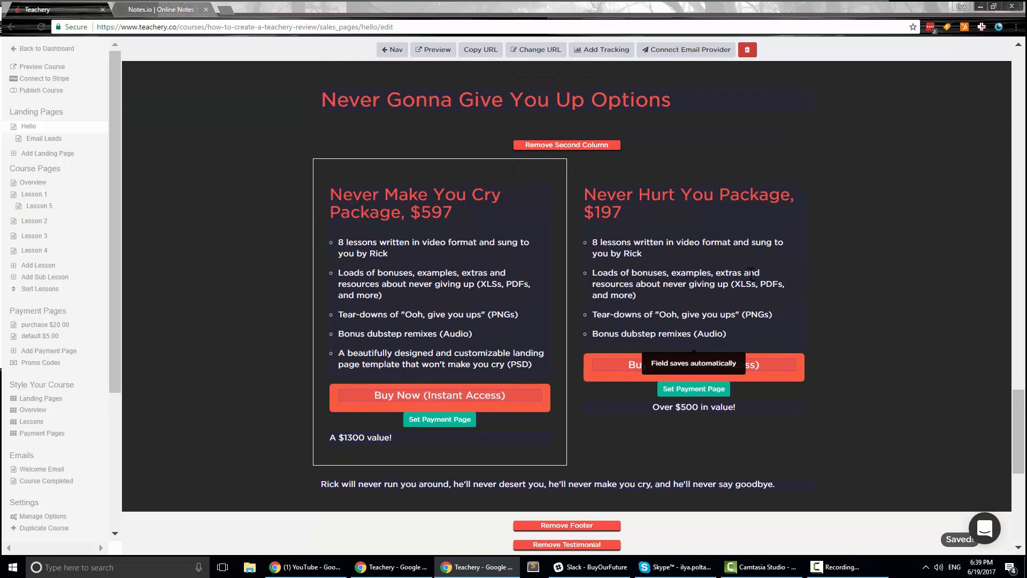
Remove the second column of the landing page's package options section and restore it
{"action": "left_click", "coordinate": [543, 145]}
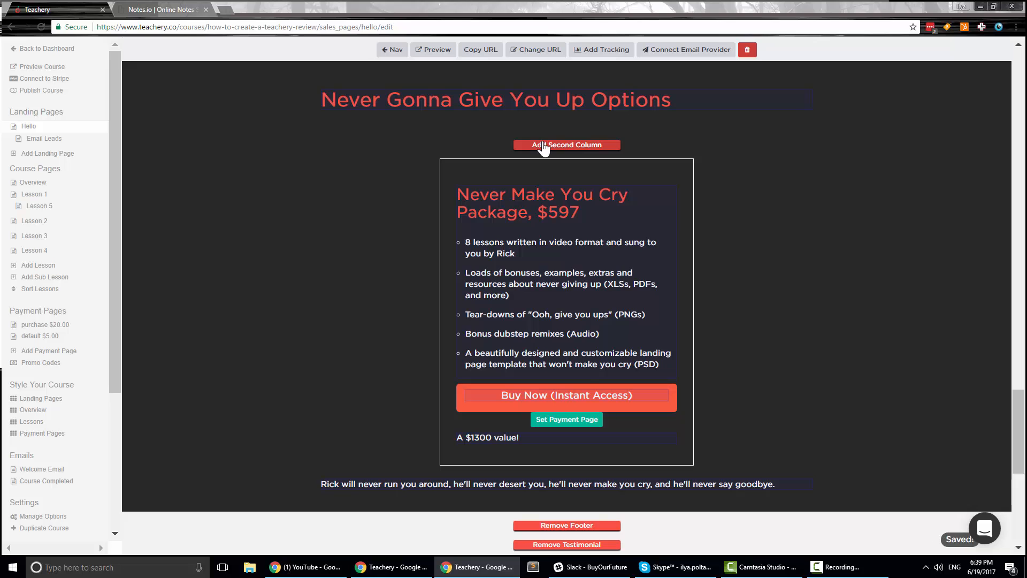
{"action": "left_click", "coordinate": [543, 146]}
{"action": "scroll", "coordinate": [617, 220], "scroll_direction": "down", "scroll_amount": 6}
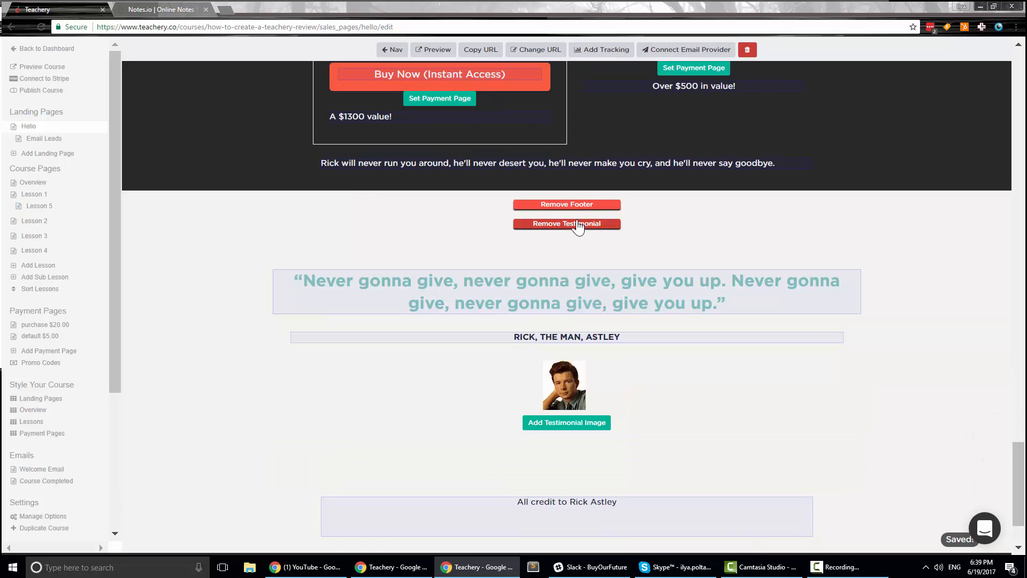
{"action": "scroll", "coordinate": [577, 221], "scroll_direction": "down", "scroll_amount": 2}
{"action": "scroll", "coordinate": [575, 217], "scroll_direction": "up", "scroll_amount": 3}
Add a Heading 1 line reading "Point 1" below the text of the landing page's main body
{"action": "left_click_drag", "start_coordinate": [1019, 438], "coordinate": [967, 107]}
{"action": "scroll", "coordinate": [711, 219], "scroll_direction": "up", "scroll_amount": 3}
{"action": "scroll", "coordinate": [695, 230], "scroll_direction": "down", "scroll_amount": 4}
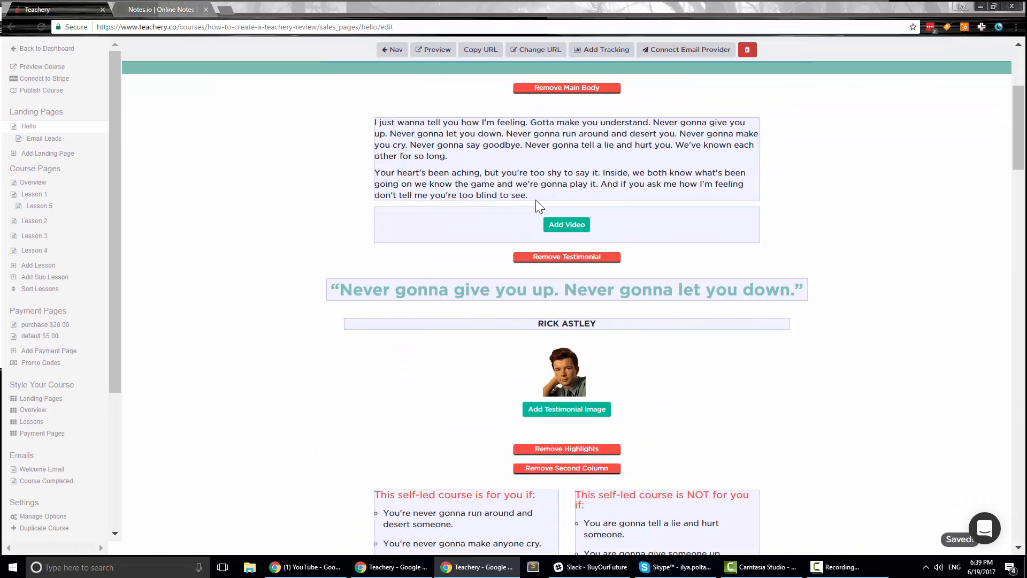
{"action": "left_click", "coordinate": [535, 199]}
{"action": "scroll", "coordinate": [754, 222], "scroll_direction": "up", "scroll_amount": 2}
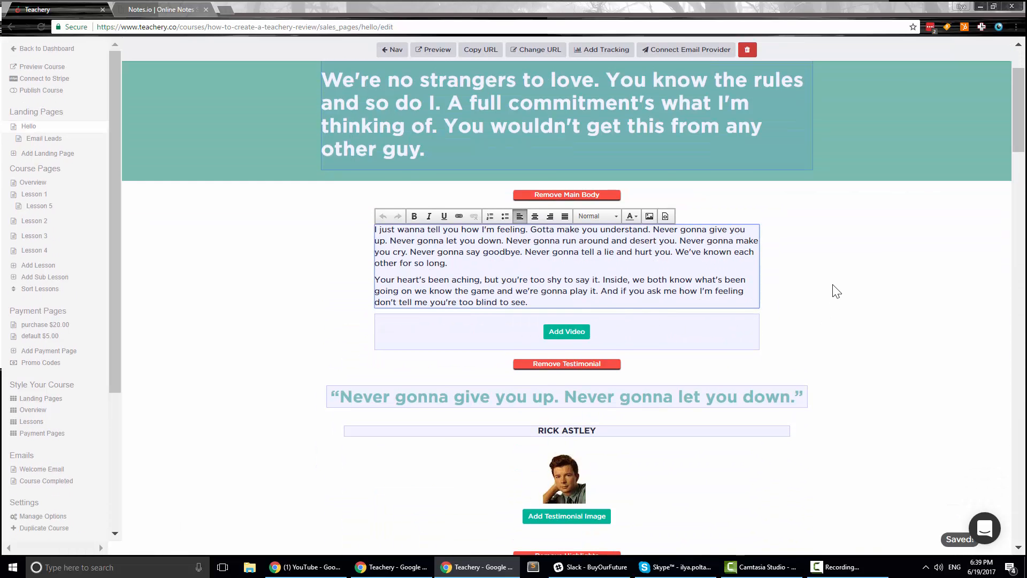
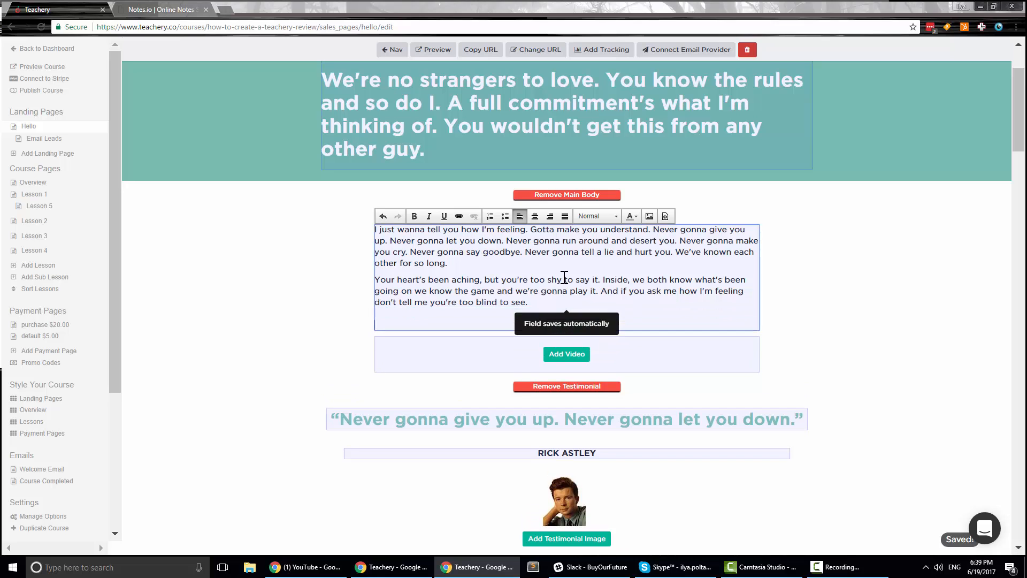
{"action": "left_click", "coordinate": [632, 218]}
{"action": "left_click", "coordinate": [631, 217]}
{"action": "left_click", "coordinate": [613, 216]}
{"action": "left_click", "coordinate": [611, 252]}
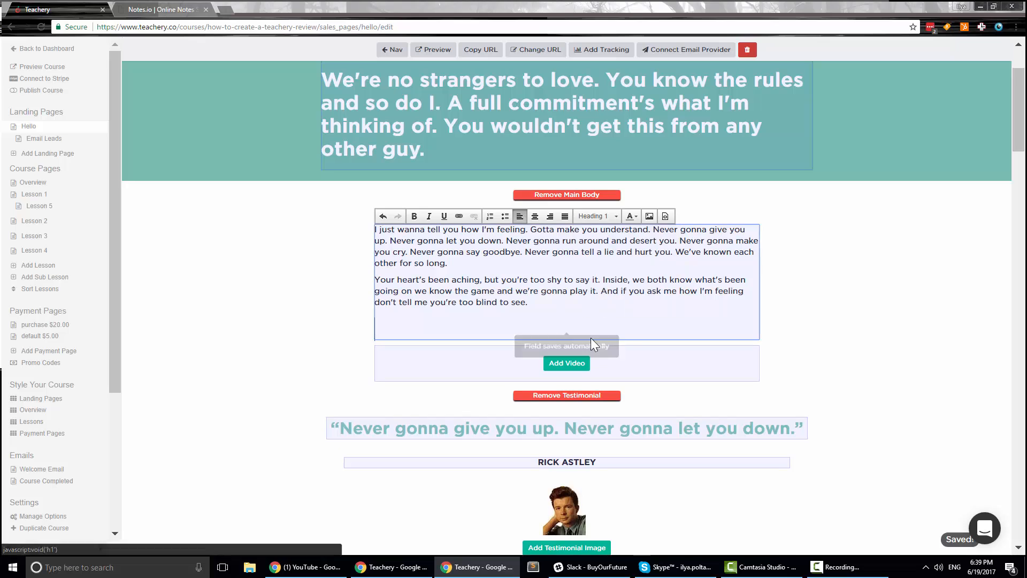
{"action": "type", "text": "Point 1"}
{"action": "key", "text": "Return"}
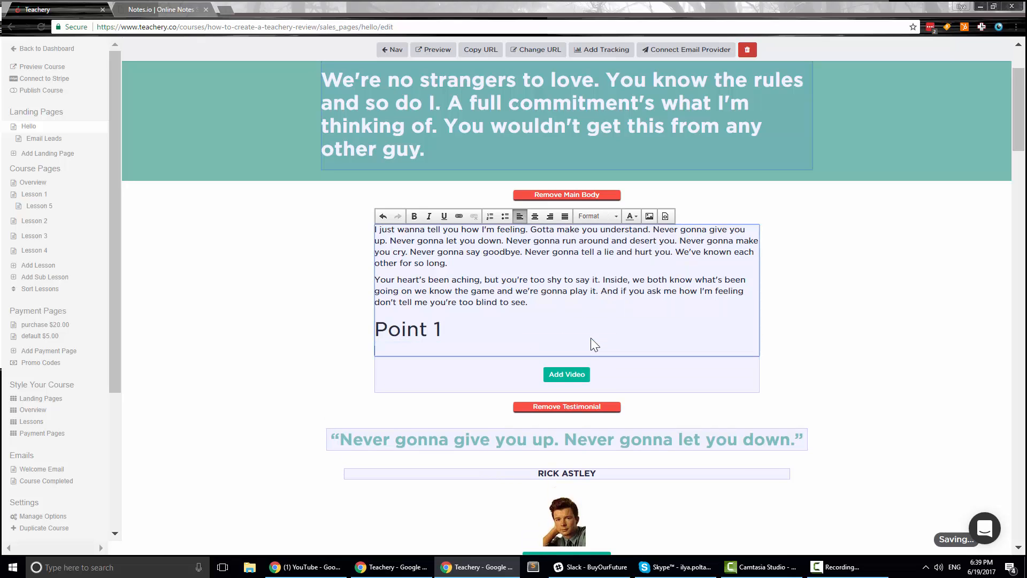
Add the lines "Blah blah", "Point 2" and "Point 3" below the Point 1 heading
{"action": "type", "text": "Blah blah"}
{"action": "key", "text": "Return"}
{"action": "type", "text": "Point 2"}
{"action": "key", "text": "Return"}
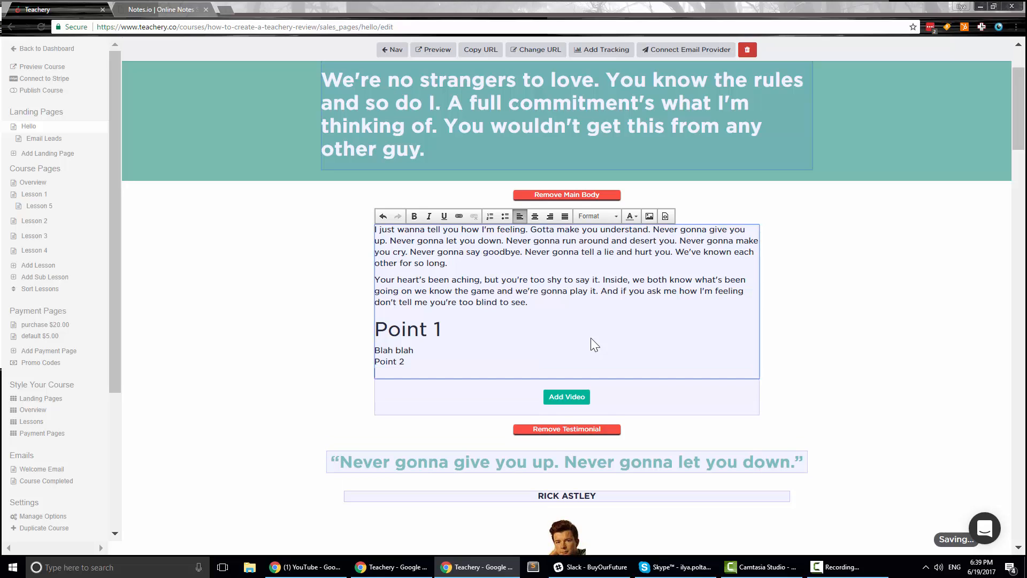
{"action": "type", "text": "Point 3"}
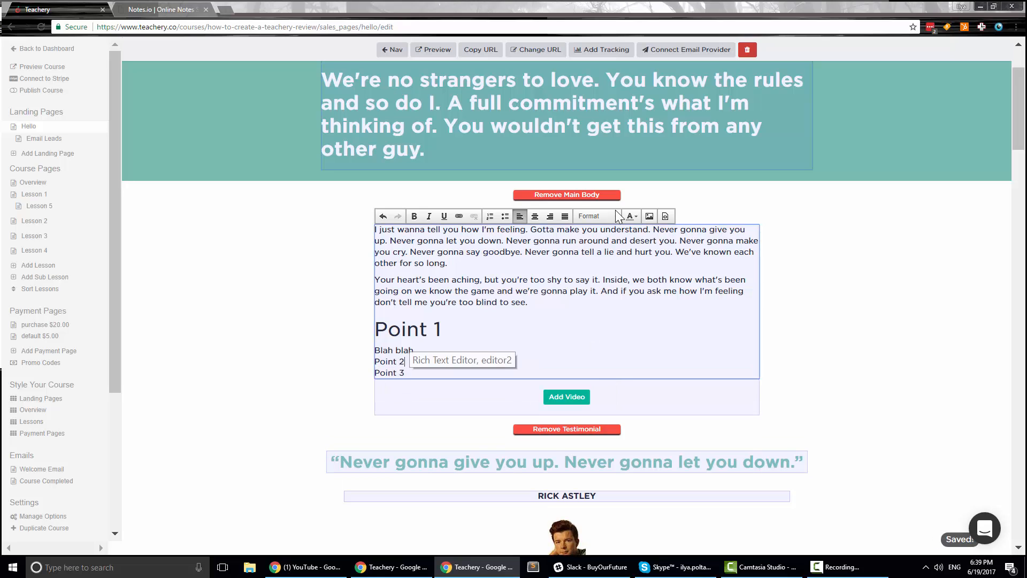
Format the Point 2 line as Heading 2 and the Point 3 line as Heading 1
{"action": "left_click", "coordinate": [605, 216]}
{"action": "left_click", "coordinate": [613, 277]}
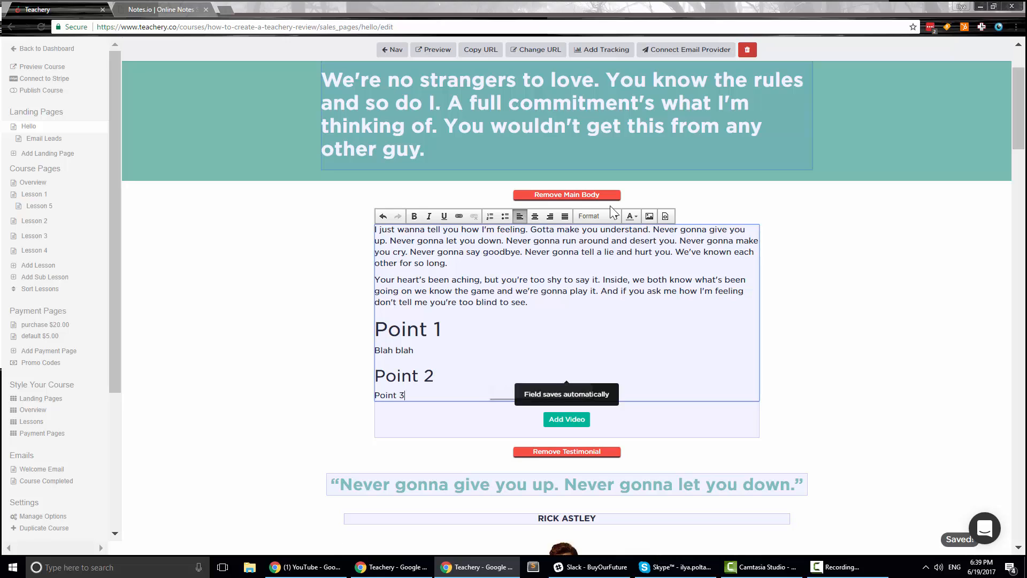
{"action": "left_click", "coordinate": [484, 394]}
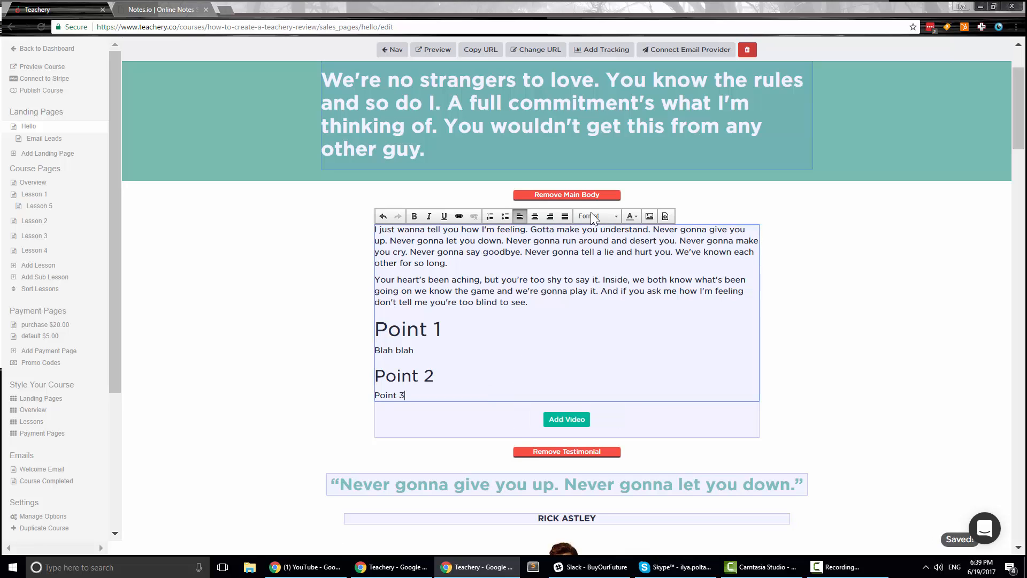
{"action": "left_click", "coordinate": [595, 216]}
{"action": "left_click", "coordinate": [605, 301]}
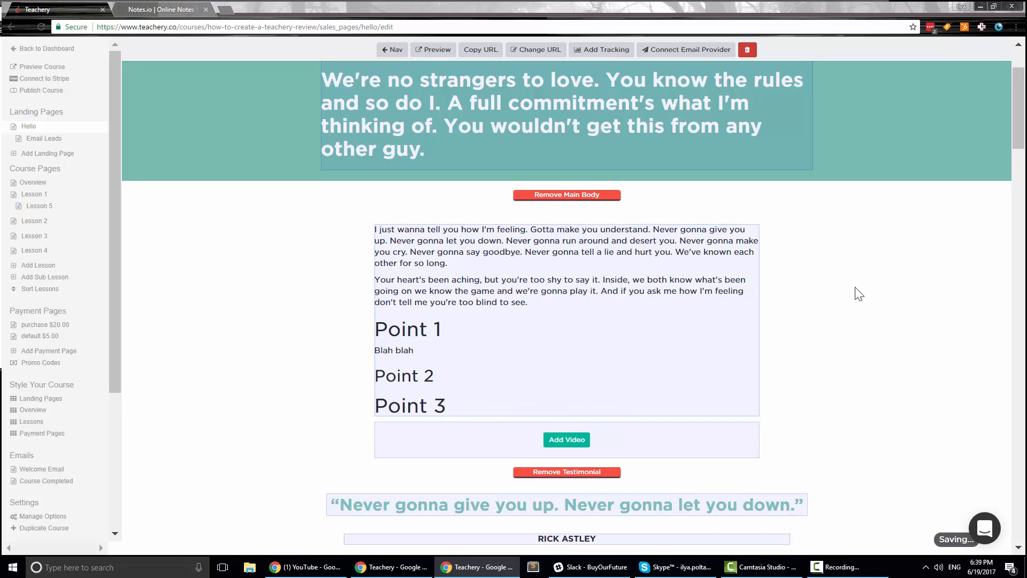
View the main body's image insertion option and its HTML source, and close both without changes
{"action": "scroll", "coordinate": [465, 185], "scroll_direction": "down", "scroll_amount": 2}
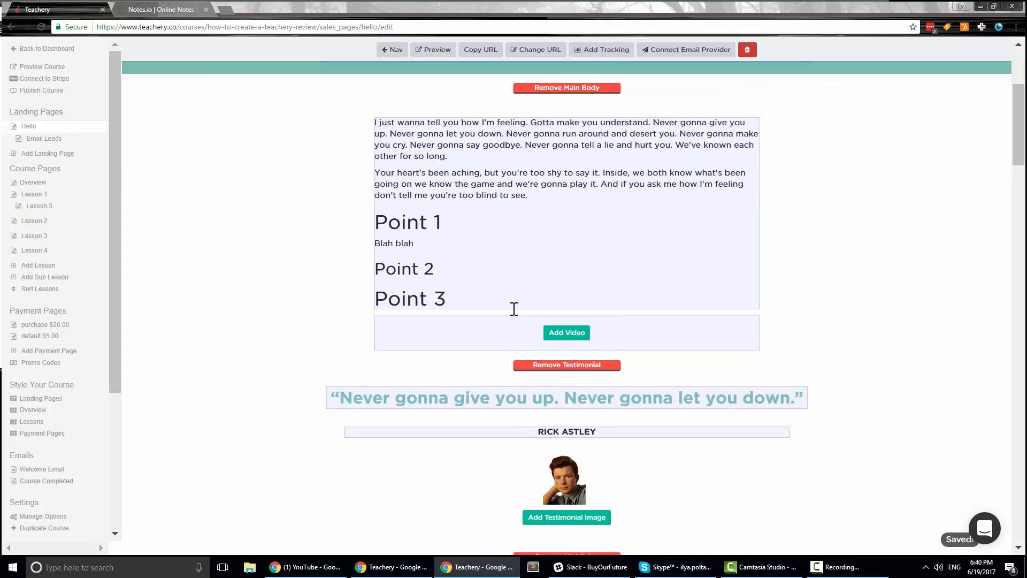
{"action": "scroll", "coordinate": [526, 374], "scroll_direction": "up", "scroll_amount": 3}
{"action": "scroll", "coordinate": [527, 388], "scroll_direction": "down", "scroll_amount": 1}
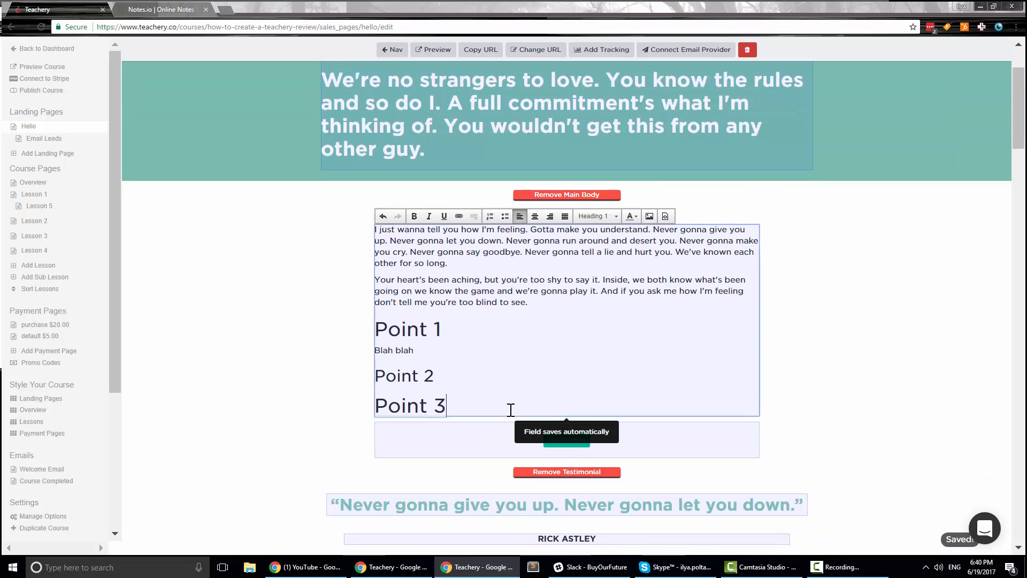
{"action": "left_click", "coordinate": [650, 216]}
{"action": "left_click", "coordinate": [616, 175]}
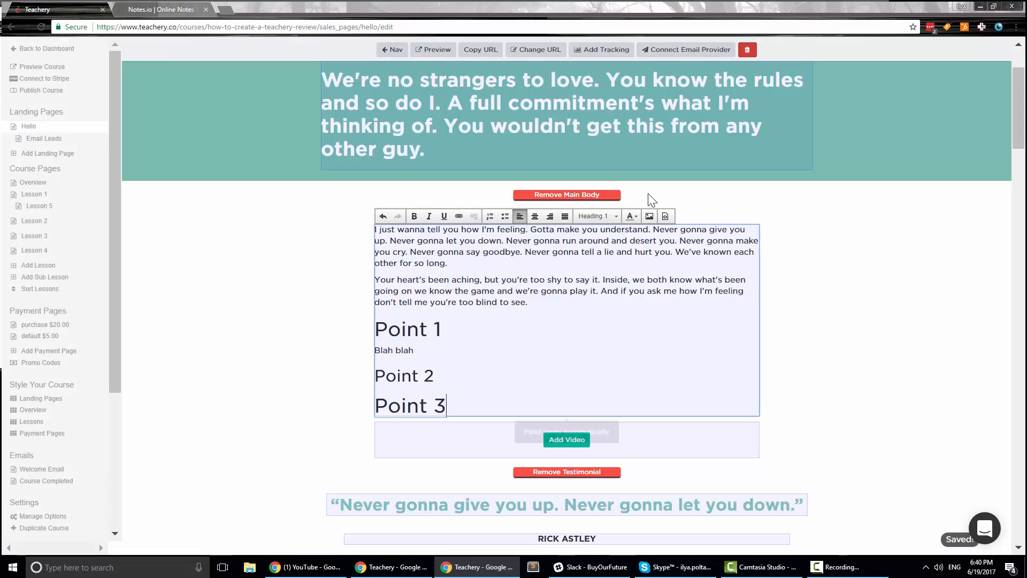
{"action": "left_click", "coordinate": [665, 216]}
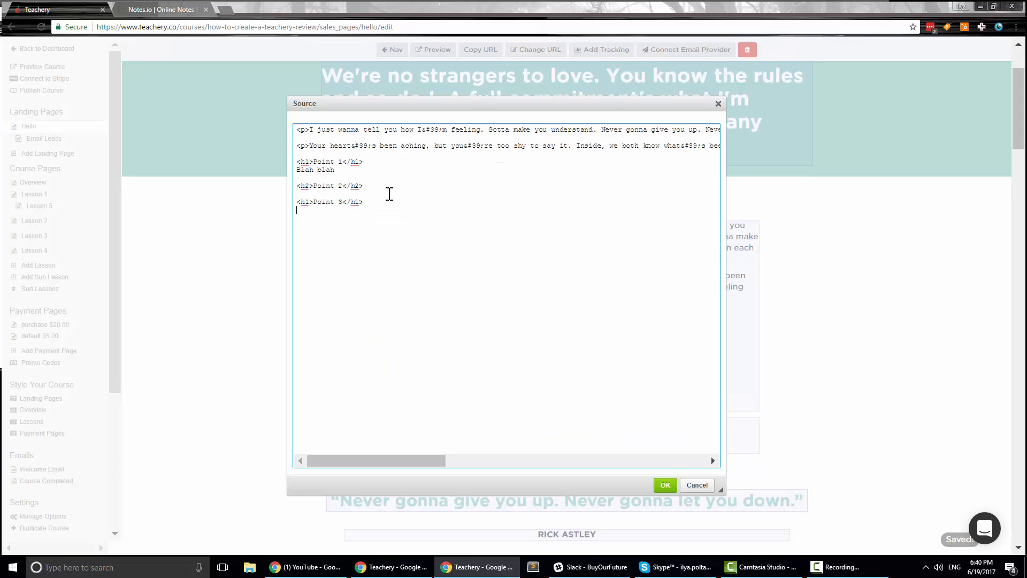
{"action": "left_click", "coordinate": [697, 485]}
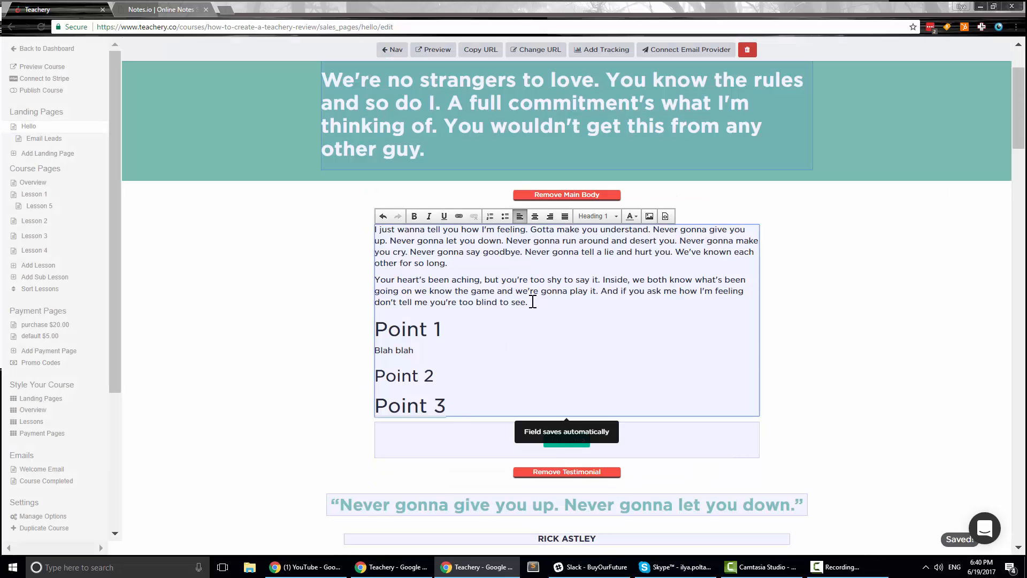
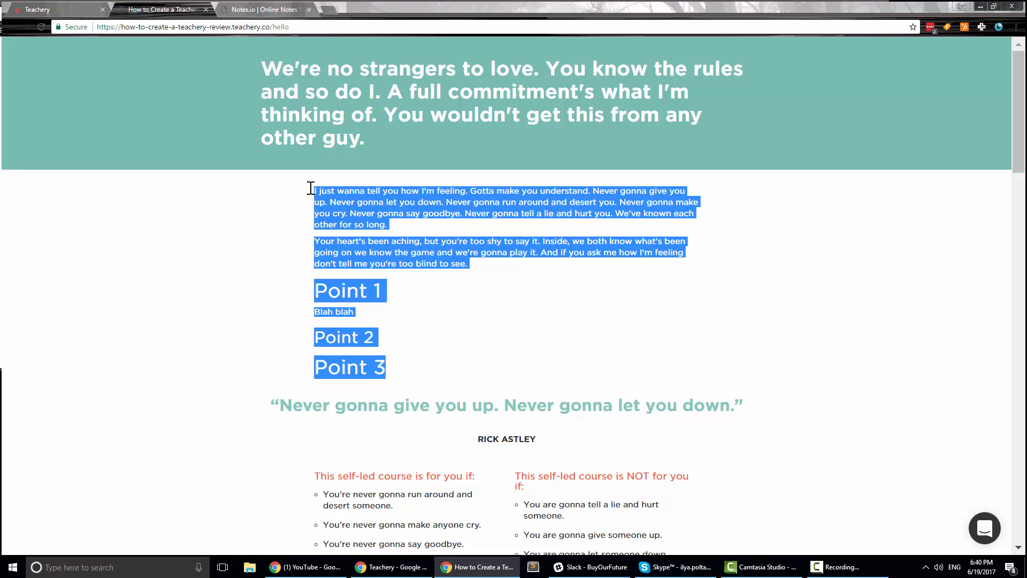
Check the main body text in the landing page preview, close it and look through the page's sections in the editor
{"action": "left_click", "coordinate": [436, 241]}
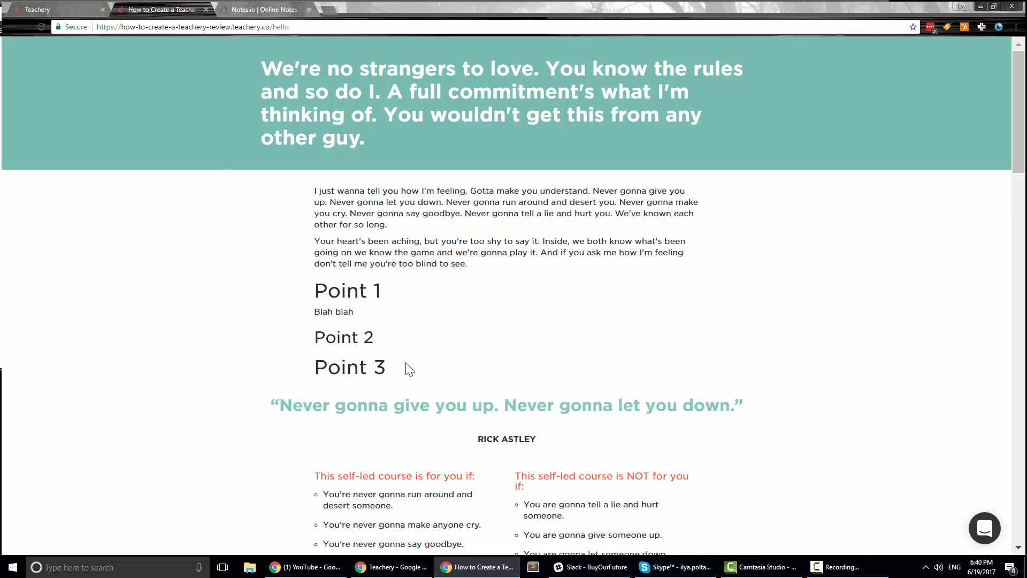
{"action": "left_click", "coordinate": [205, 10]}
{"action": "scroll", "coordinate": [560, 236], "scroll_direction": "down", "scroll_amount": 10}
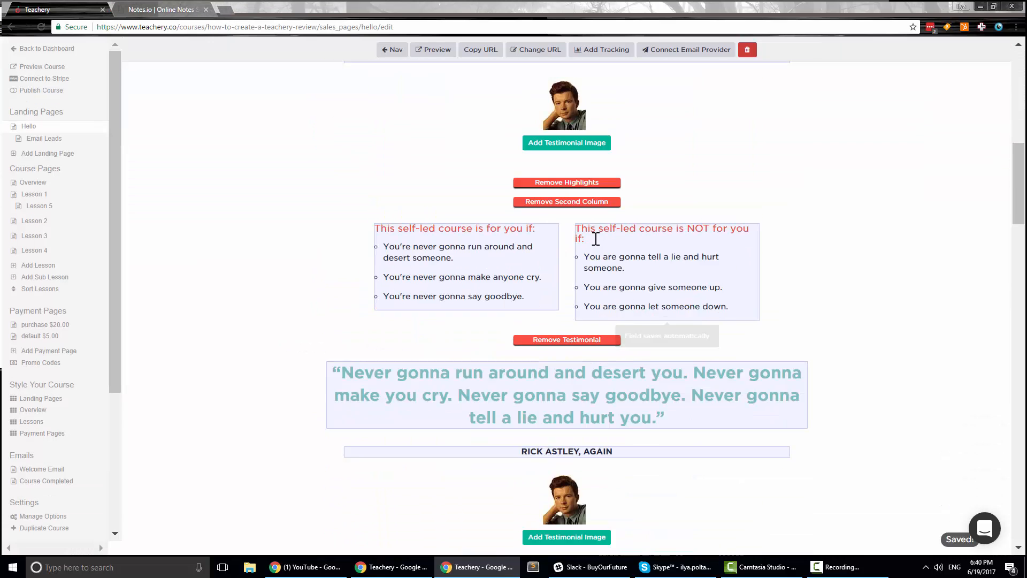
{"action": "scroll", "coordinate": [596, 239], "scroll_direction": "down", "scroll_amount": 20}
{"action": "scroll", "coordinate": [646, 222], "scroll_direction": "up", "scroll_amount": 8}
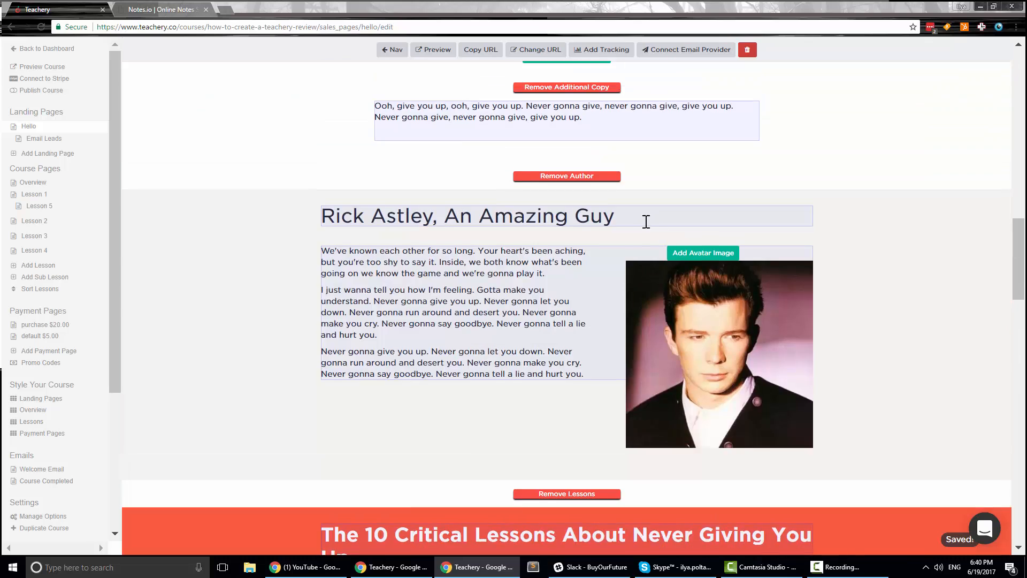
{"action": "scroll", "coordinate": [646, 222], "scroll_direction": "up", "scroll_amount": 15}
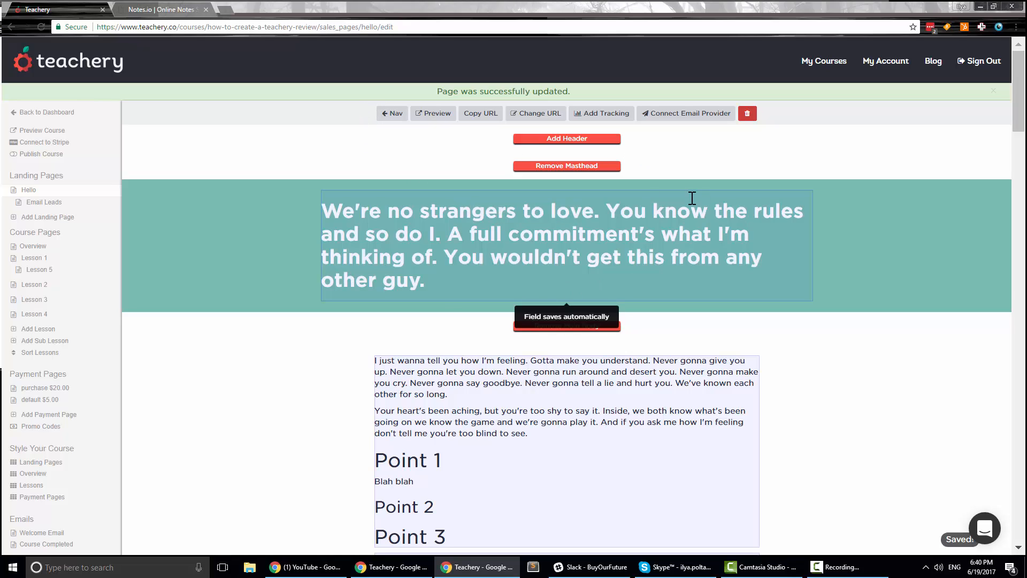
{"action": "scroll", "coordinate": [56, 340], "scroll_direction": "down", "scroll_amount": 1}
{"action": "scroll", "coordinate": [56, 340], "scroll_direction": "down", "scroll_amount": 1}
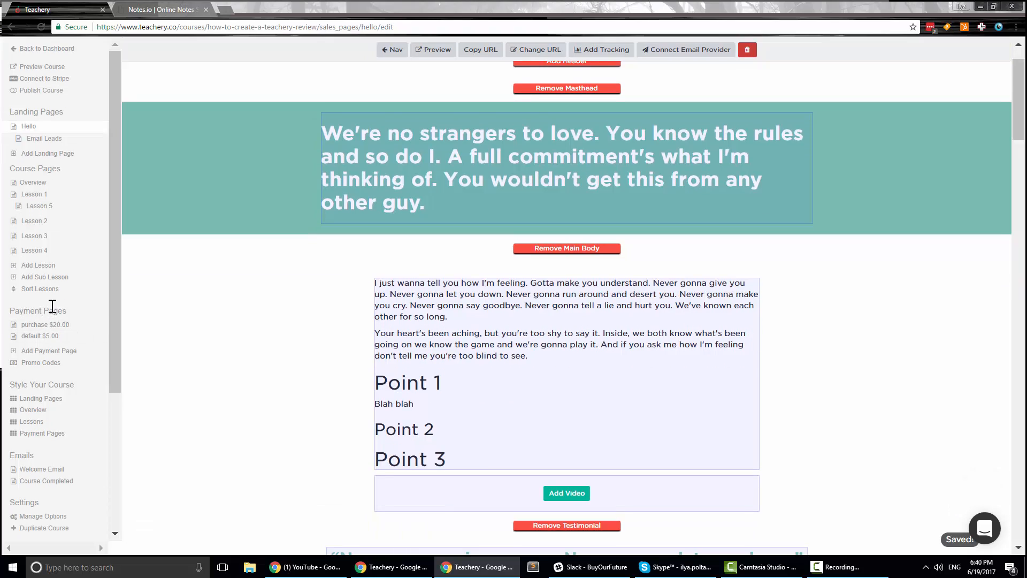
Start a new payment page with the page name Expensive and the payment type Recurring Monthly
{"action": "left_click", "coordinate": [43, 351]}
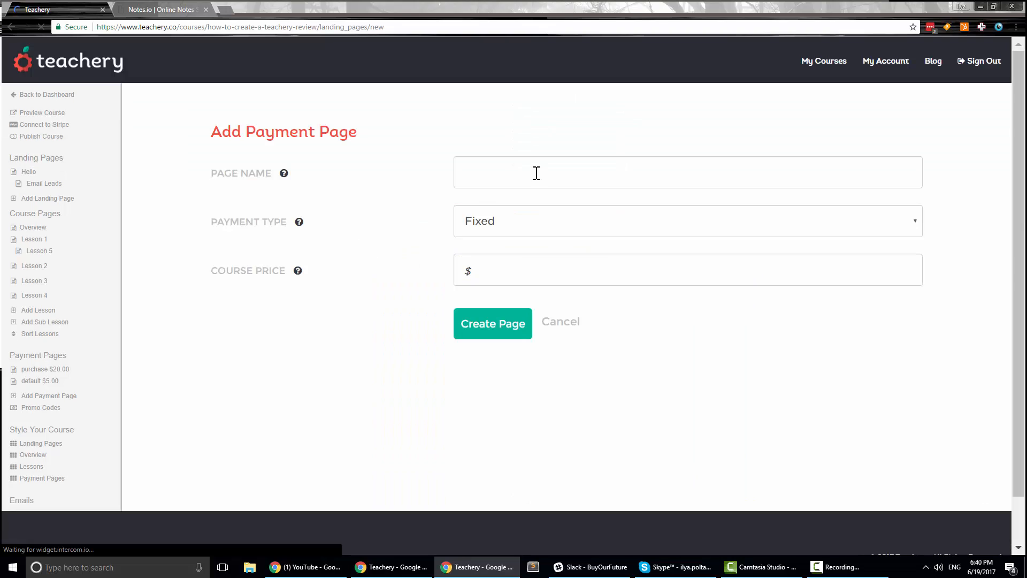
{"action": "left_click", "coordinate": [535, 174]}
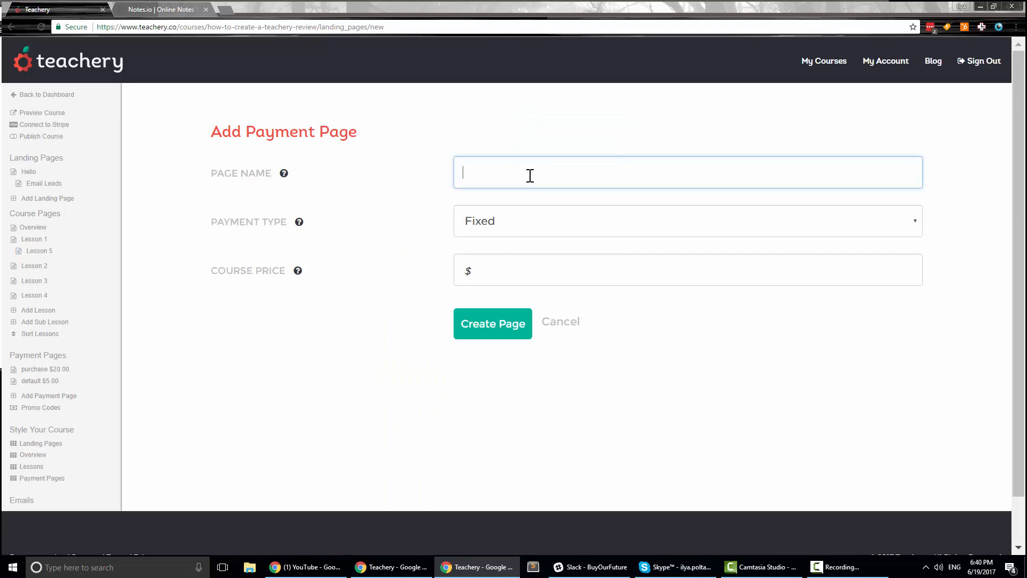
{"action": "type", "text": "Expensive"}
{"action": "key", "text": "Tab"}
{"action": "left_click", "coordinate": [506, 221]}
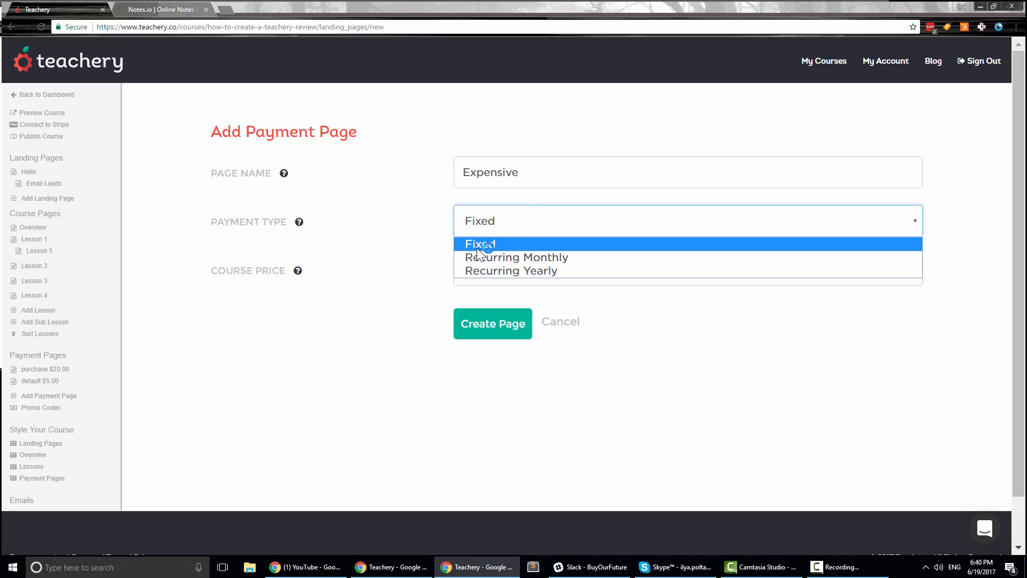
{"action": "left_click", "coordinate": [501, 258]}
{"action": "left_click", "coordinate": [504, 223]}
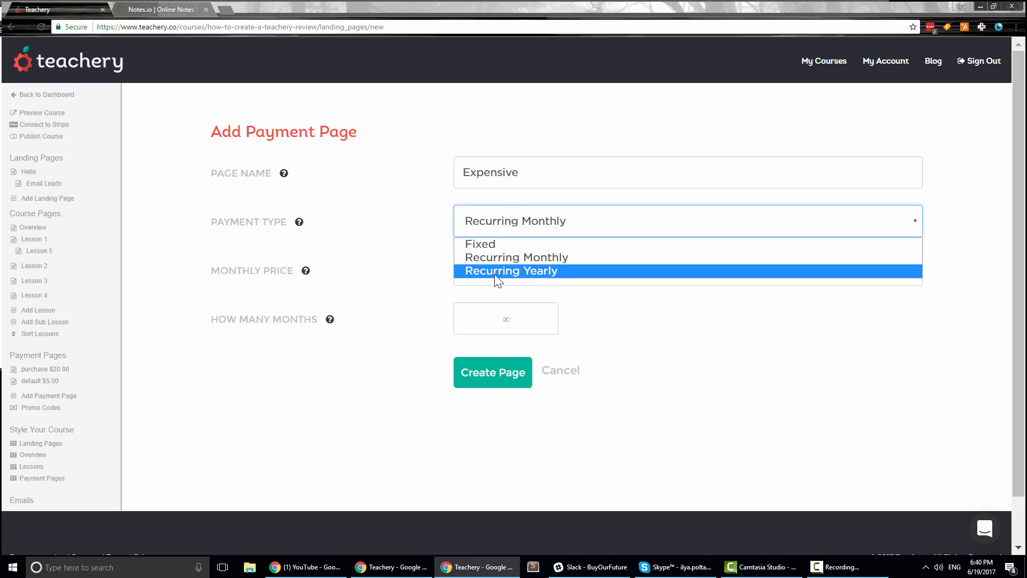
{"action": "left_click", "coordinate": [497, 259]}
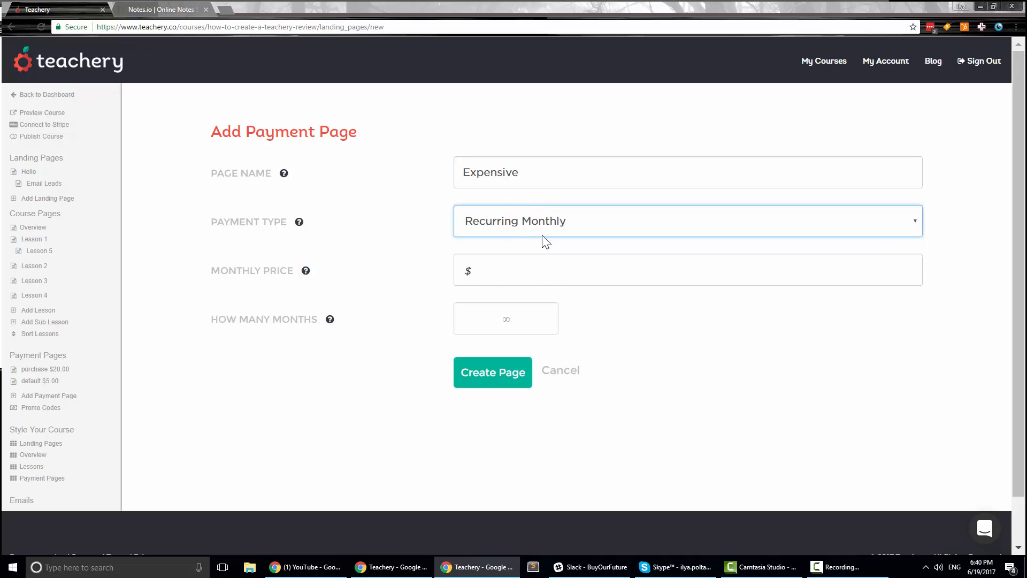
Set the monthly price to $49.99 for 24 months and create the payment page
{"action": "left_click", "coordinate": [536, 268]}
{"action": "type", "text": "49."}
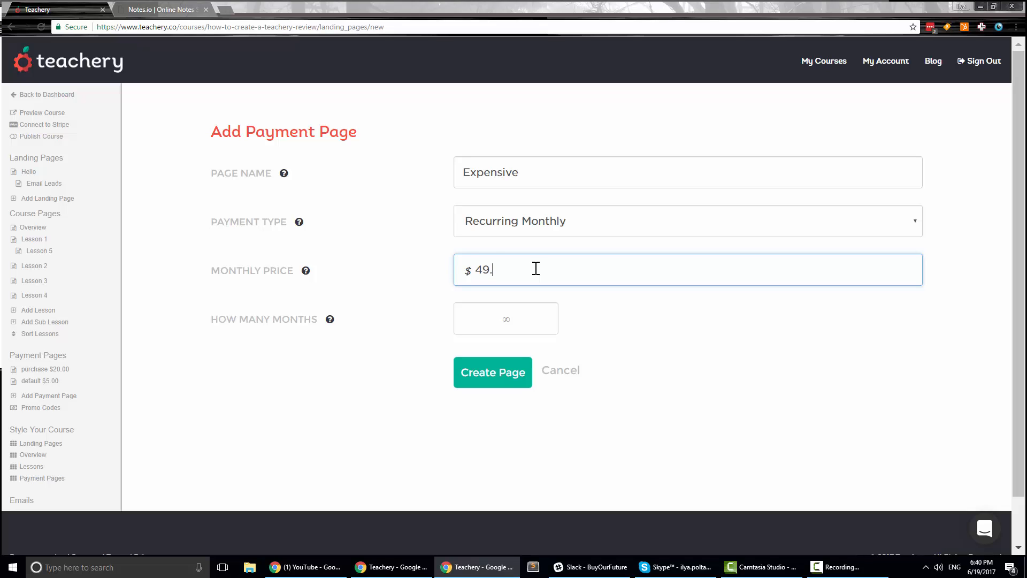
{"action": "type", "text": "99"}
{"action": "key", "text": "Tab"}
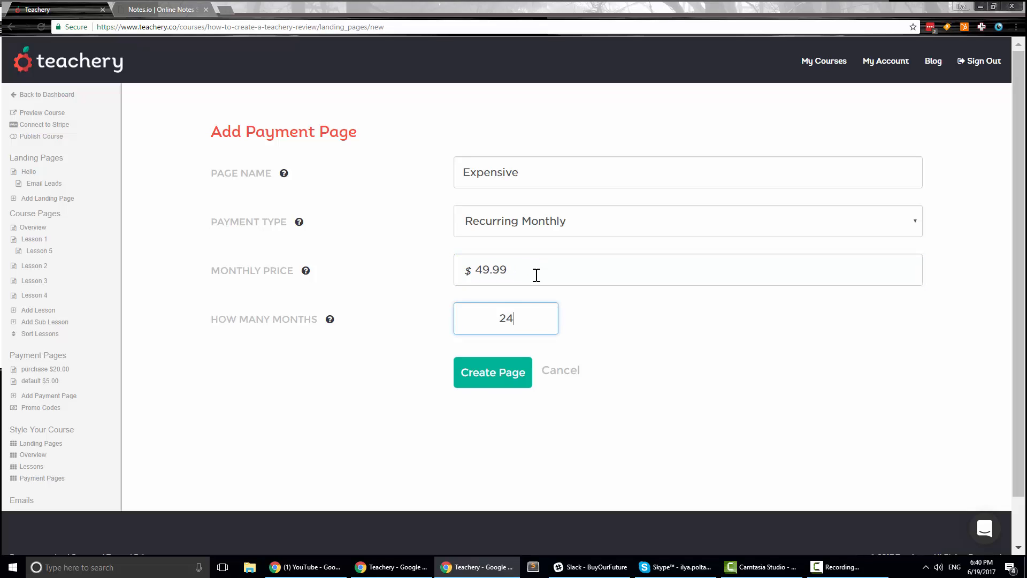
{"action": "left_click", "coordinate": [474, 386]}
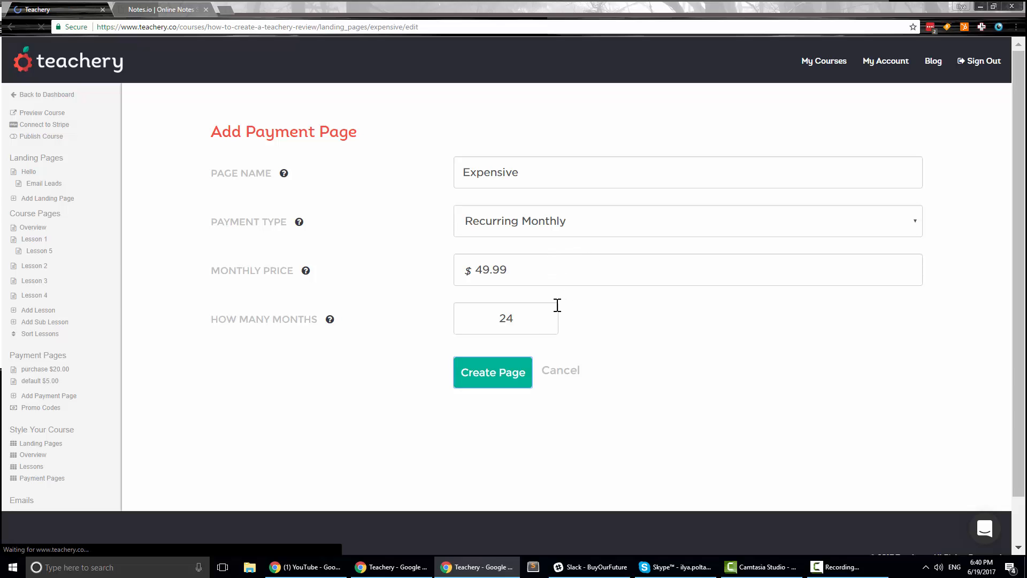
View the new payment page's course sold notification setting and close it without changes
{"action": "scroll", "coordinate": [539, 362], "scroll_direction": "down", "scroll_amount": 1}
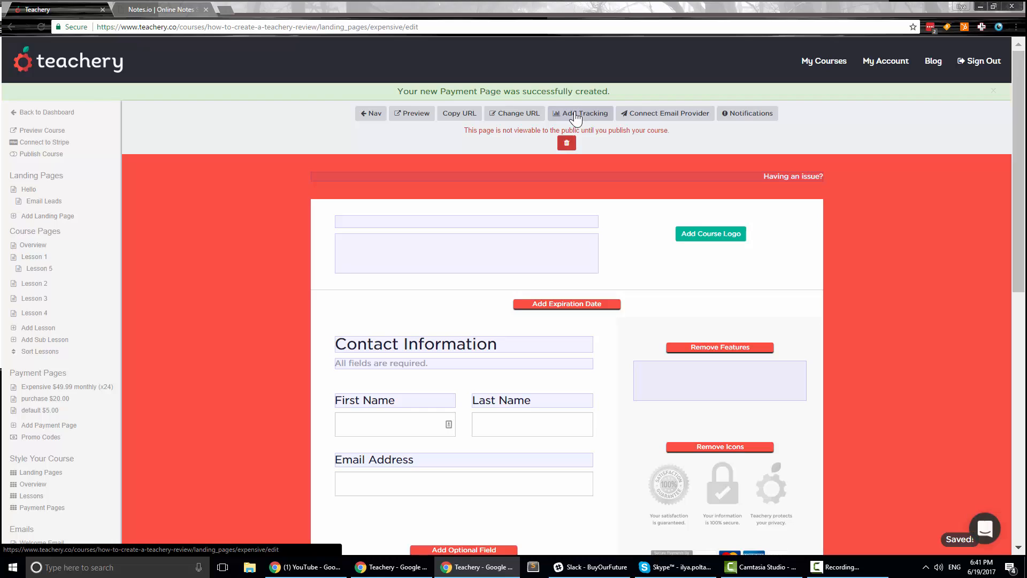
{"action": "left_click", "coordinate": [738, 113]}
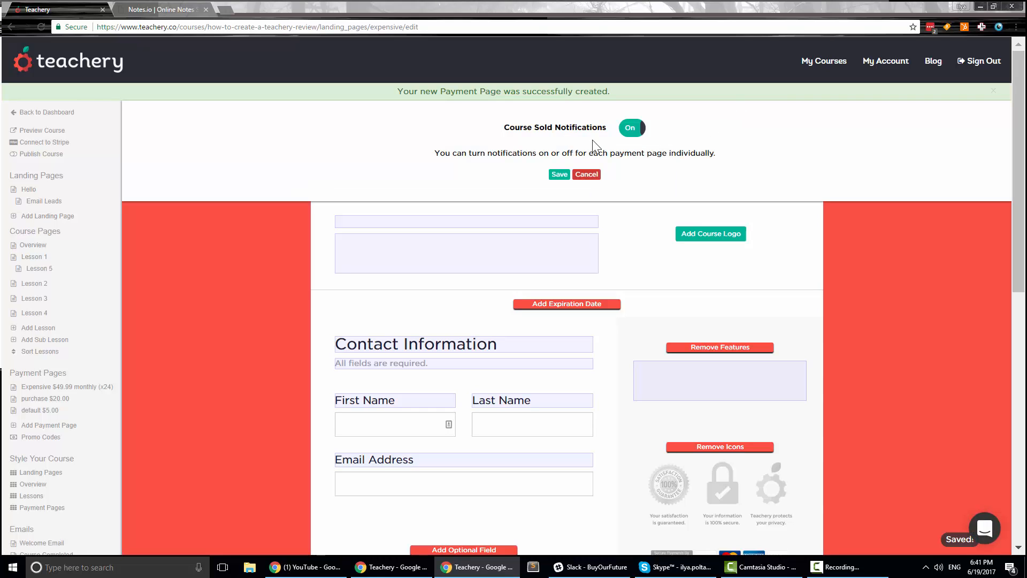
{"action": "left_click", "coordinate": [591, 178]}
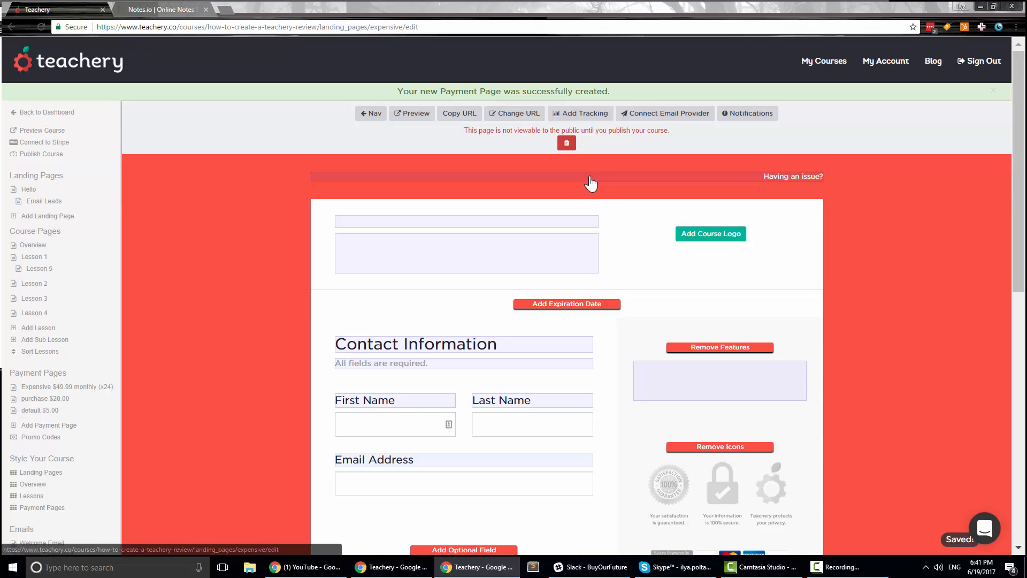
Check that the title and description areas at the head of the new payment page are editable
{"action": "left_click", "coordinate": [545, 224]}
{"action": "left_click", "coordinate": [476, 211]}
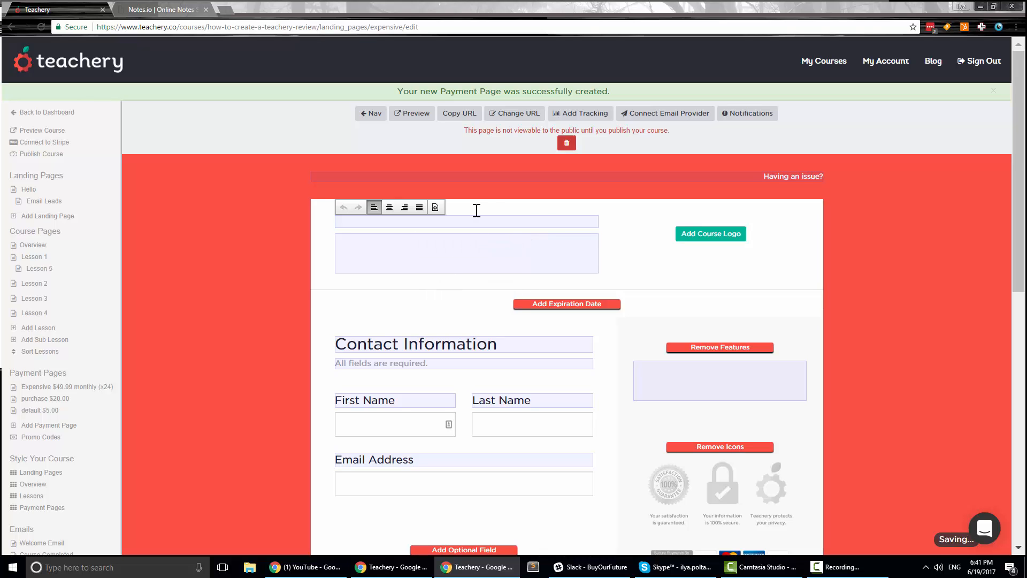
{"action": "left_click", "coordinate": [477, 222]}
{"action": "left_click", "coordinate": [452, 249]}
Add a course registration expiration date of June 28, 2017 at midnight to the payment page and save it
{"action": "scroll", "coordinate": [447, 237], "scroll_direction": "down", "scroll_amount": 3}
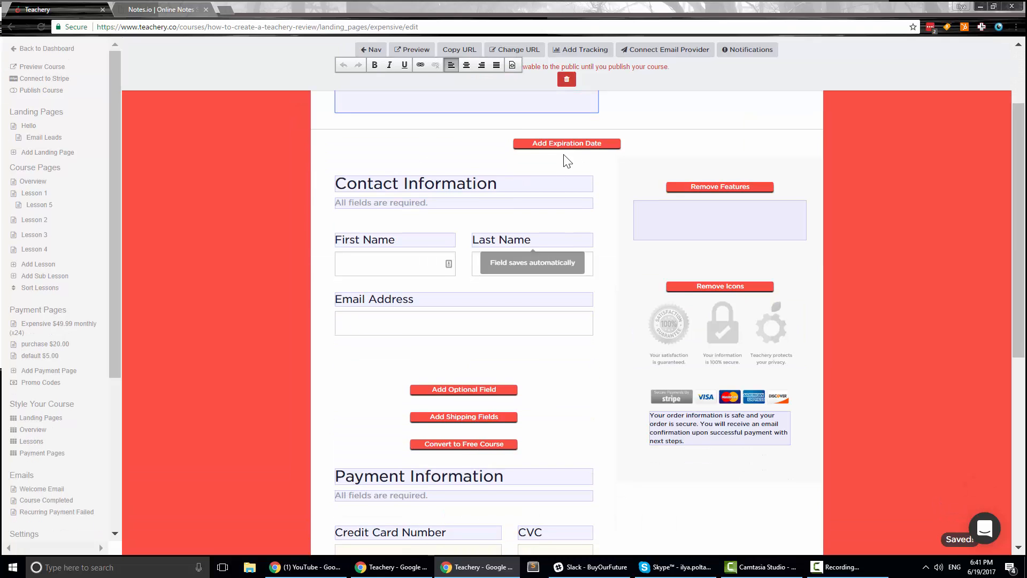
{"action": "left_click", "coordinate": [564, 147]}
{"action": "left_click", "coordinate": [562, 202]}
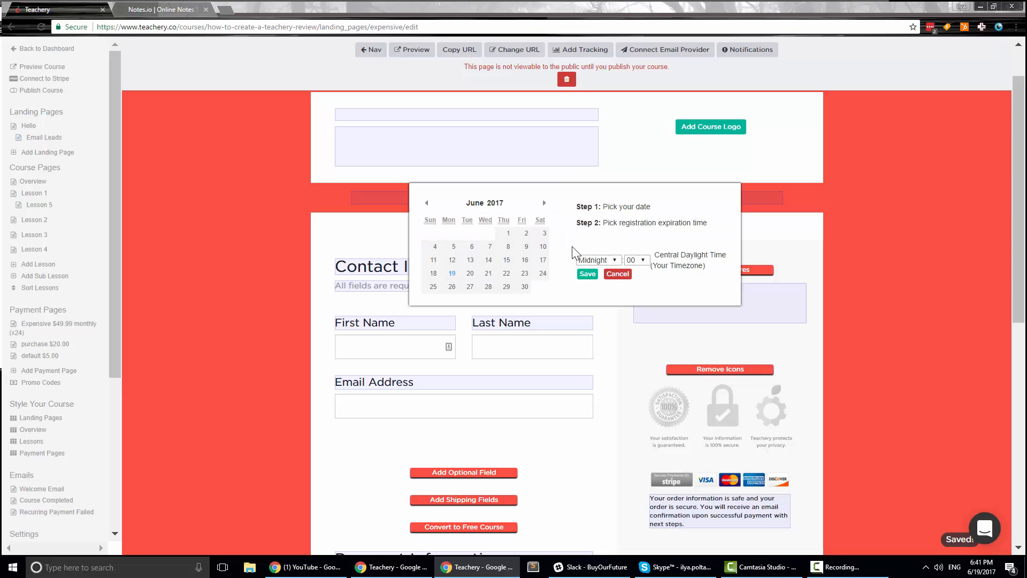
{"action": "left_click", "coordinate": [581, 277]}
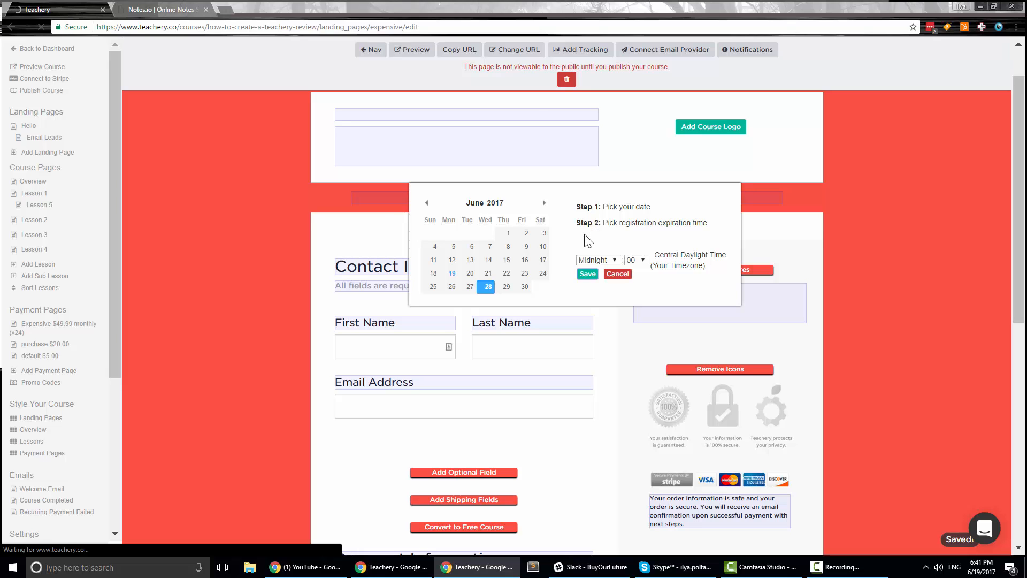
{"action": "scroll", "coordinate": [821, 356], "scroll_direction": "down", "scroll_amount": 2}
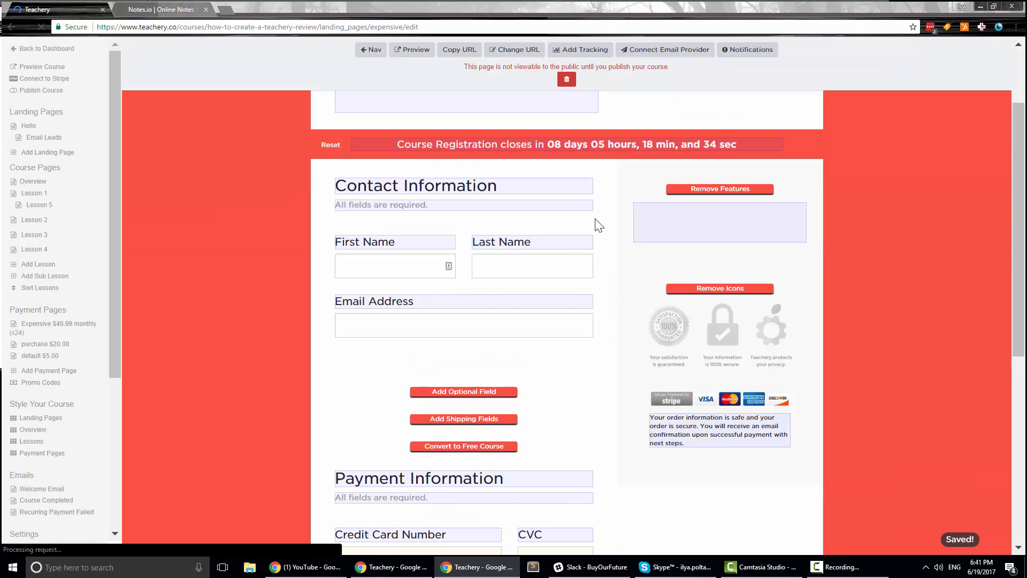
{"action": "scroll", "coordinate": [578, 299], "scroll_direction": "down", "scroll_amount": 2}
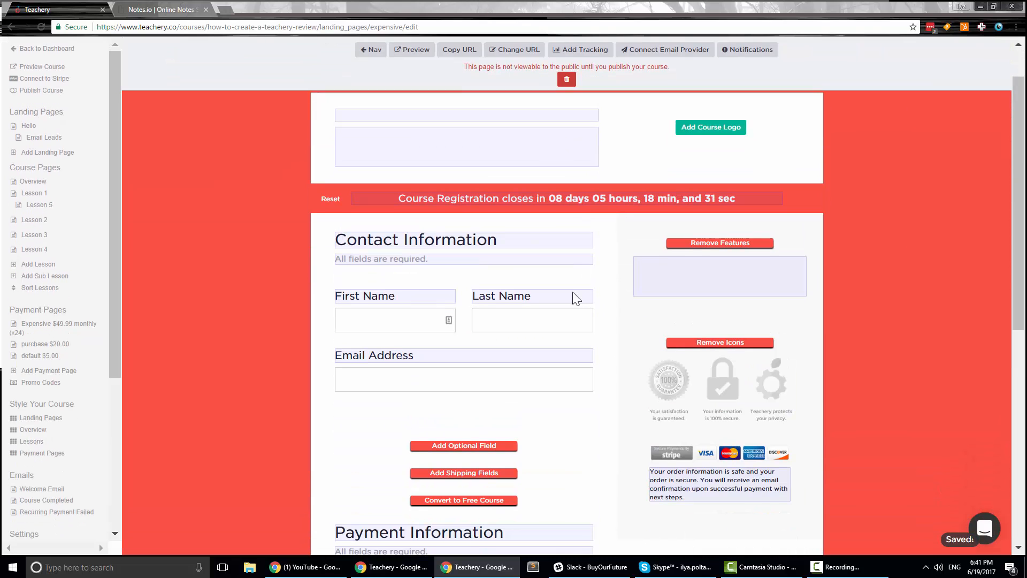
Remove and restore the features block, and do the same with the trust icons beside the contact form
{"action": "left_click", "coordinate": [700, 243]}
{"action": "left_click", "coordinate": [701, 244]}
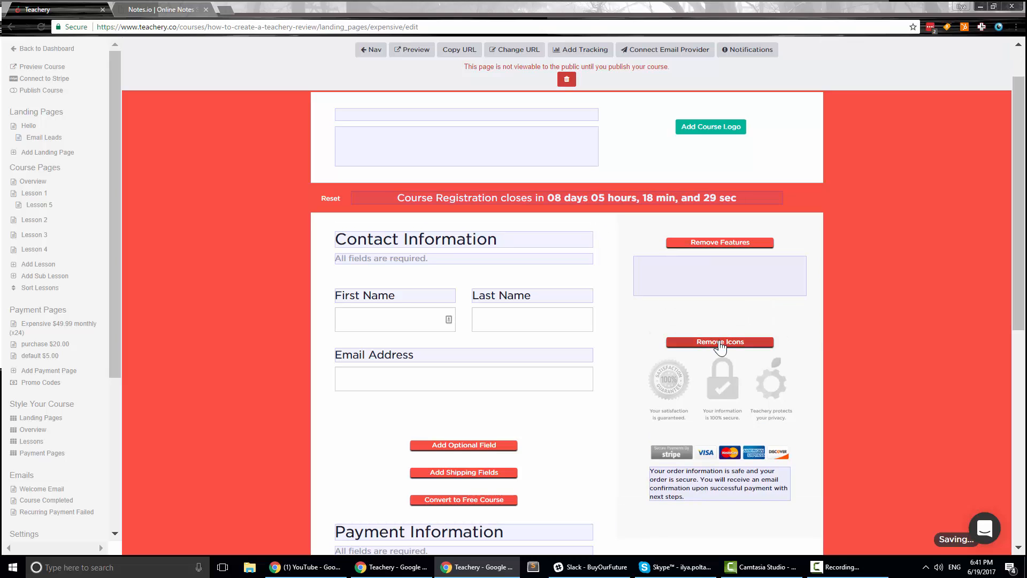
{"action": "left_click", "coordinate": [718, 343]}
{"action": "left_click", "coordinate": [713, 344]}
Add an optional field and the shipping fields to the payment form below the email address
{"action": "scroll", "coordinate": [497, 343], "scroll_direction": "down", "scroll_amount": 2}
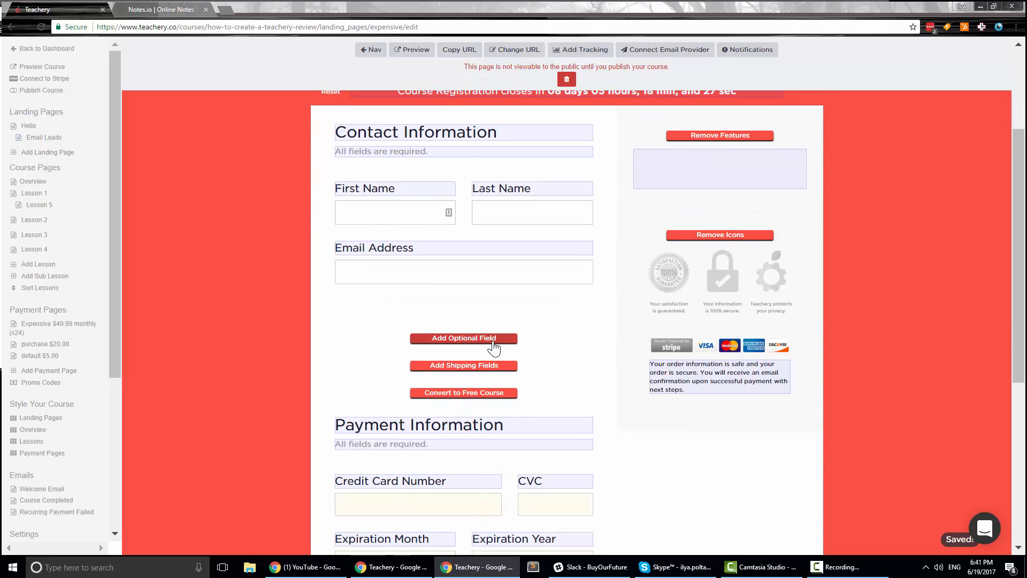
{"action": "left_click", "coordinate": [493, 348]}
{"action": "scroll", "coordinate": [509, 350], "scroll_direction": "down", "scroll_amount": 1}
{"action": "scroll", "coordinate": [449, 295], "scroll_direction": "down", "scroll_amount": 2}
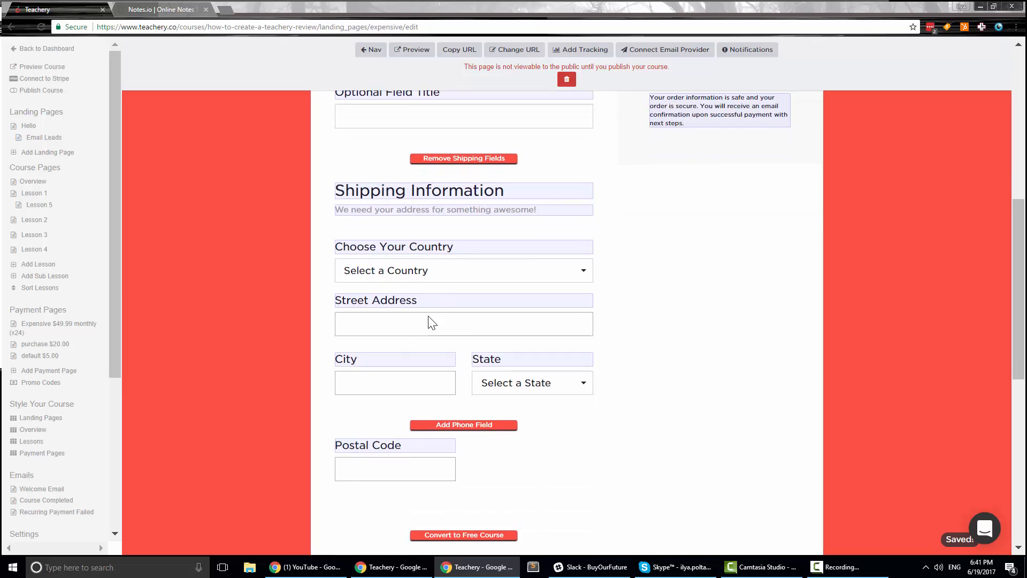
{"action": "scroll", "coordinate": [426, 321], "scroll_direction": "up", "scroll_amount": 3}
{"action": "scroll", "coordinate": [426, 337], "scroll_direction": "down", "scroll_amount": 2}
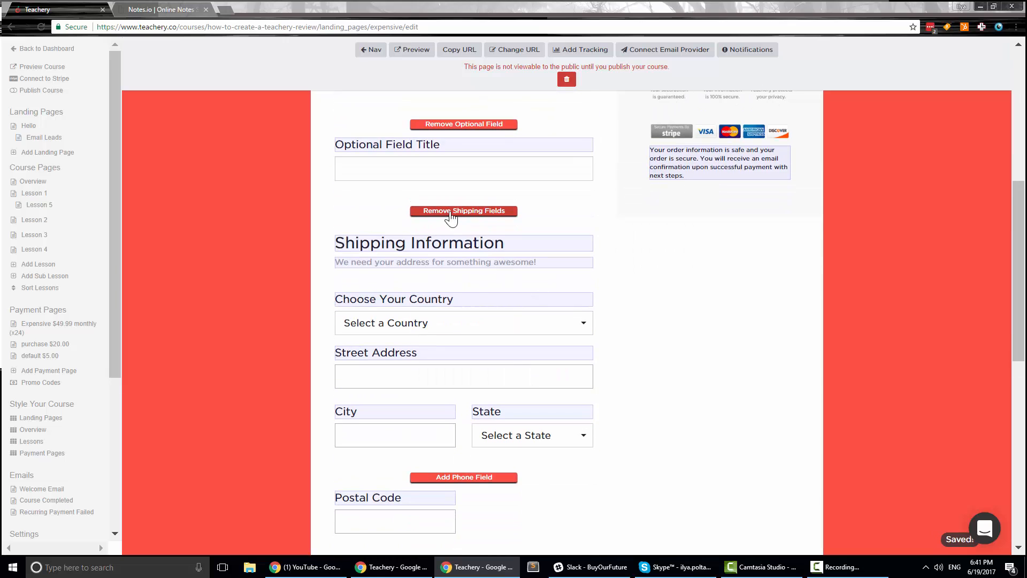
Switch the shipping section off and on, add and remove its phone field, and take the shipping fields off the form
{"action": "left_click", "coordinate": [451, 212]}
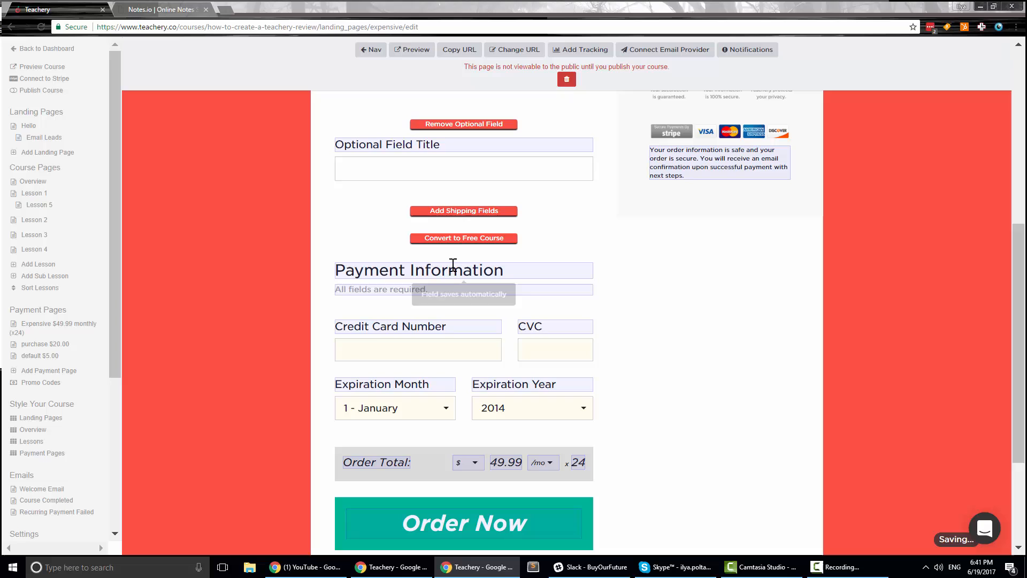
{"action": "left_click", "coordinate": [459, 213]}
{"action": "left_click", "coordinate": [482, 476]}
{"action": "left_click", "coordinate": [483, 478]}
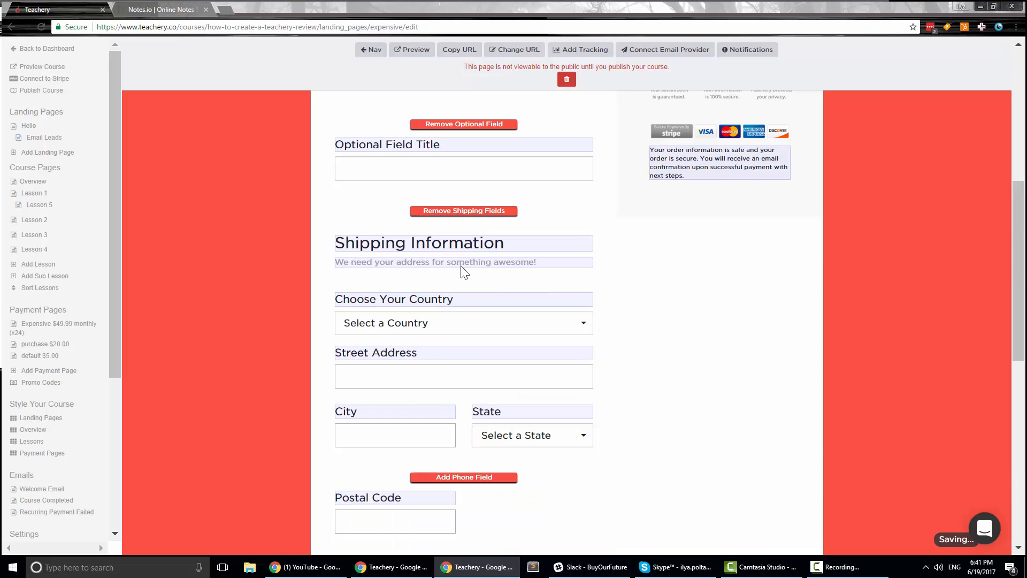
{"action": "left_click", "coordinate": [451, 211]}
Convert the payment page to a free course and back to a paid course
{"action": "left_click", "coordinate": [460, 237]}
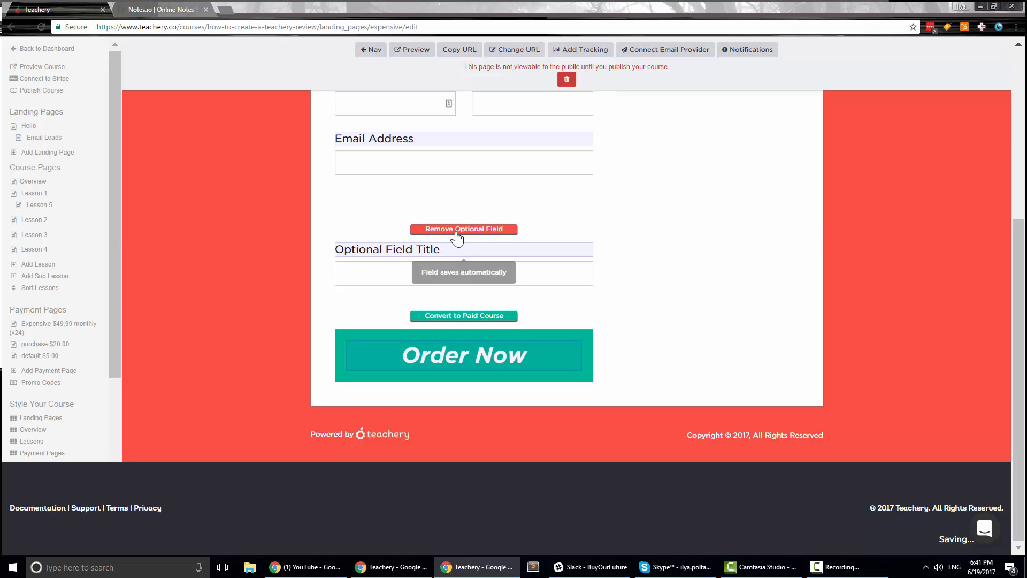
{"action": "left_click", "coordinate": [453, 315]}
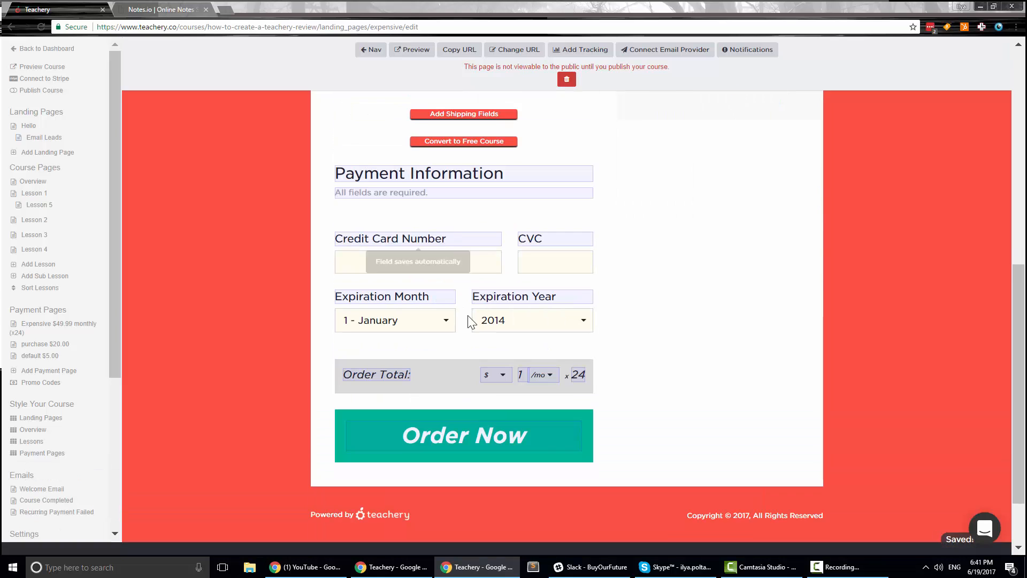
{"action": "scroll", "coordinate": [575, 371], "scroll_direction": "down", "scroll_amount": 1}
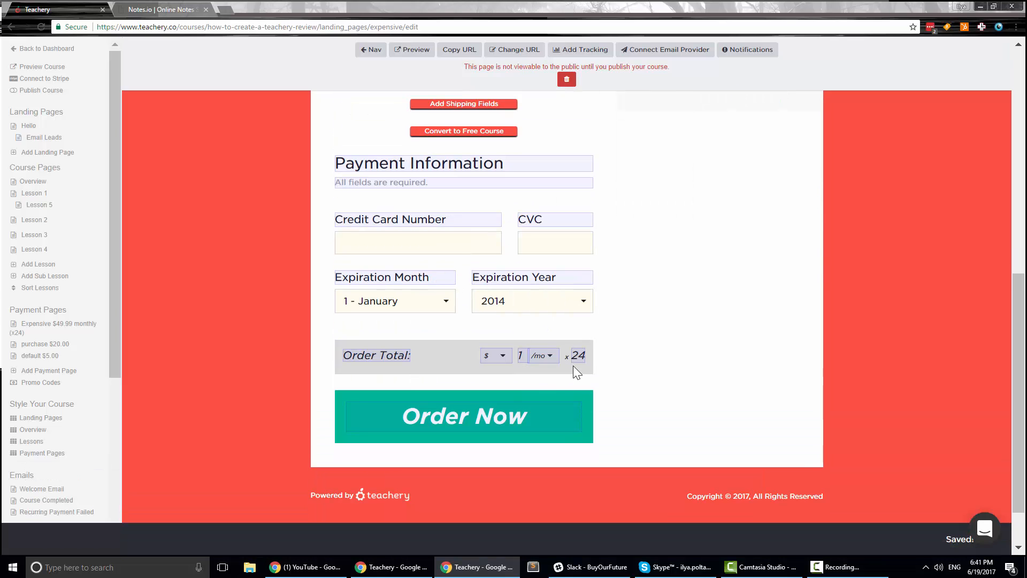
Try the card expiration selectors, choosing 2017 as the year and April, then 1 - January as the month
{"action": "left_click", "coordinate": [523, 301]}
{"action": "left_click", "coordinate": [507, 365]}
{"action": "left_click", "coordinate": [505, 302]}
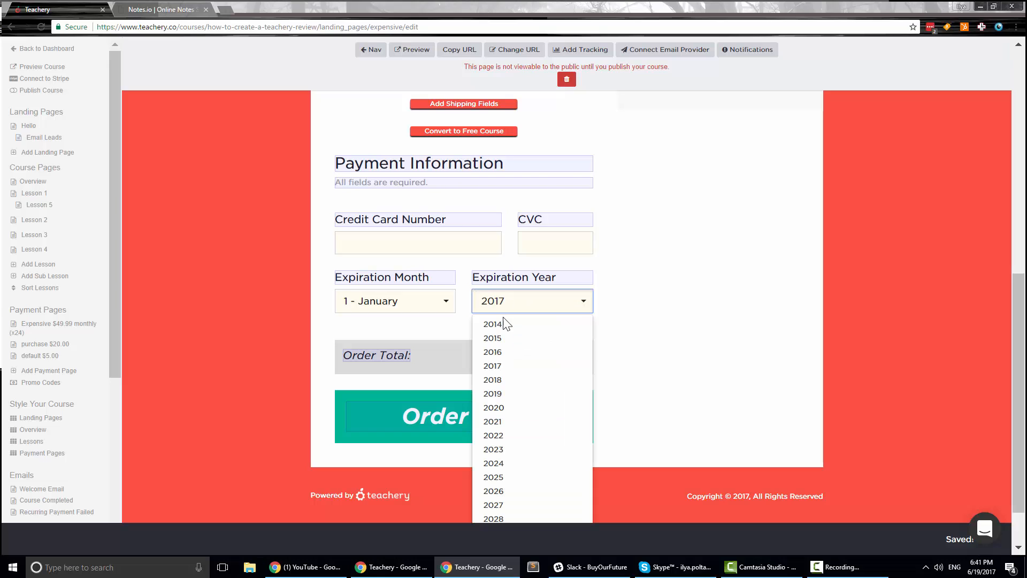
{"action": "left_click", "coordinate": [499, 367]}
{"action": "left_click", "coordinate": [426, 309]}
{"action": "left_click", "coordinate": [406, 367]}
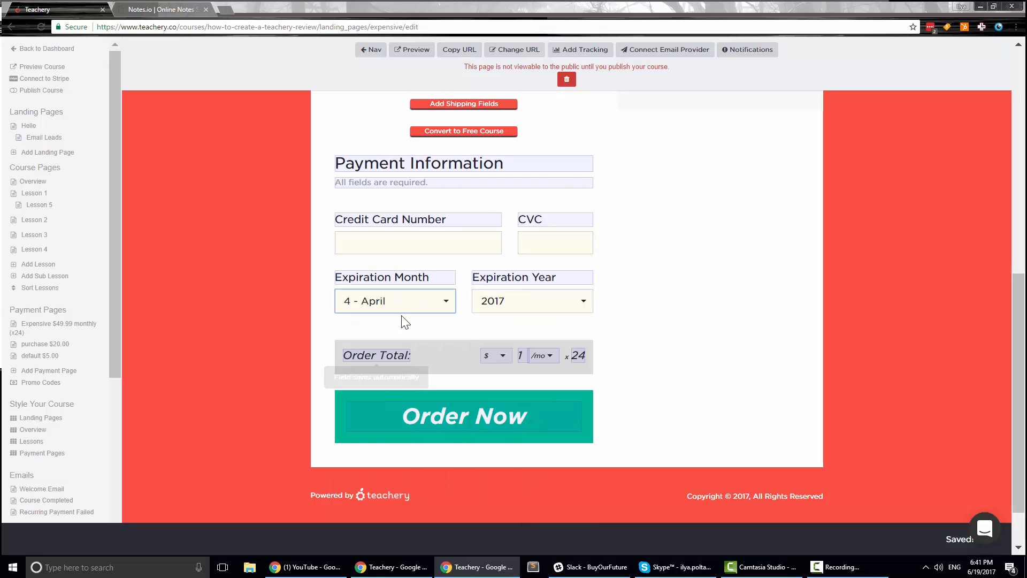
{"action": "left_click", "coordinate": [392, 309]}
{"action": "left_click", "coordinate": [390, 324]}
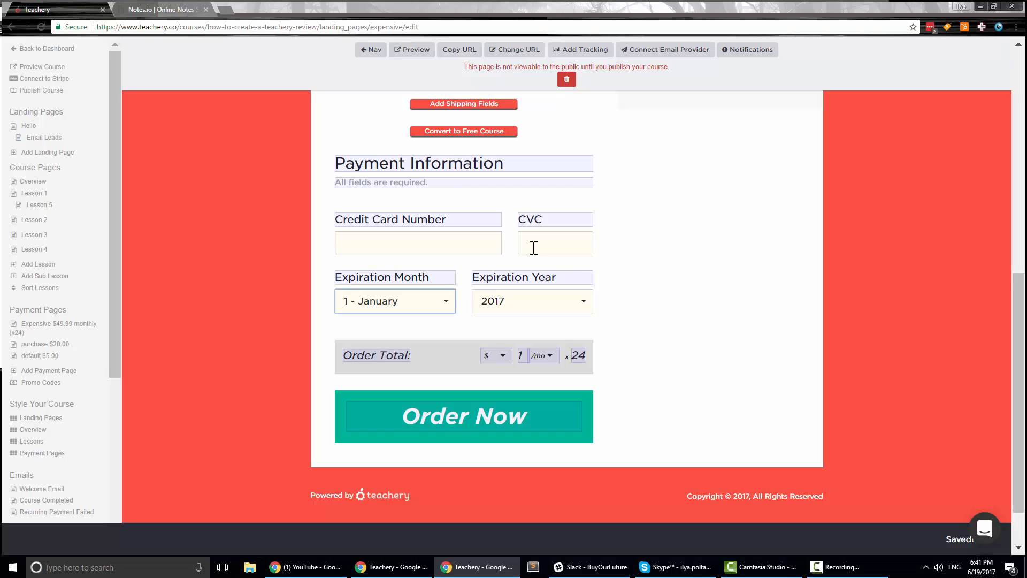
Open the purchase payment page for editing and look through its form sections
{"action": "scroll", "coordinate": [616, 293], "scroll_direction": "up", "scroll_amount": 6}
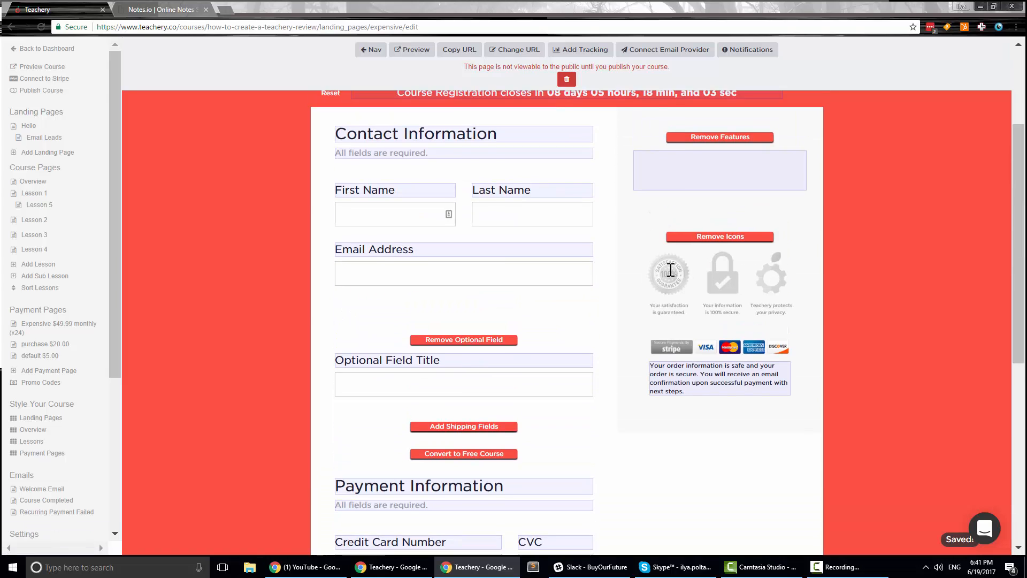
{"action": "scroll", "coordinate": [671, 270], "scroll_direction": "up", "scroll_amount": 4}
{"action": "left_click", "coordinate": [91, 399]}
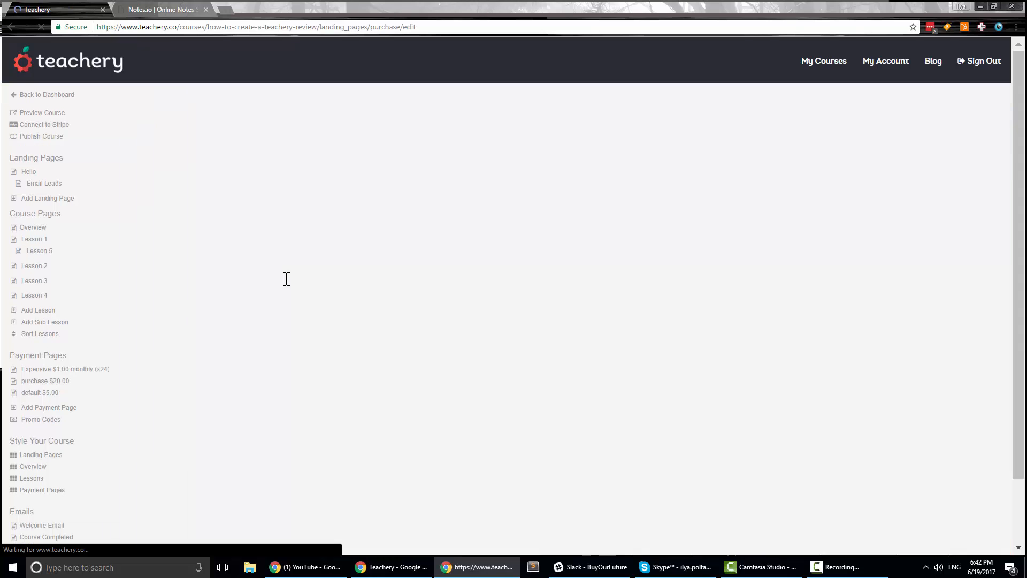
{"action": "scroll", "coordinate": [283, 280], "scroll_direction": "down", "scroll_amount": 10}
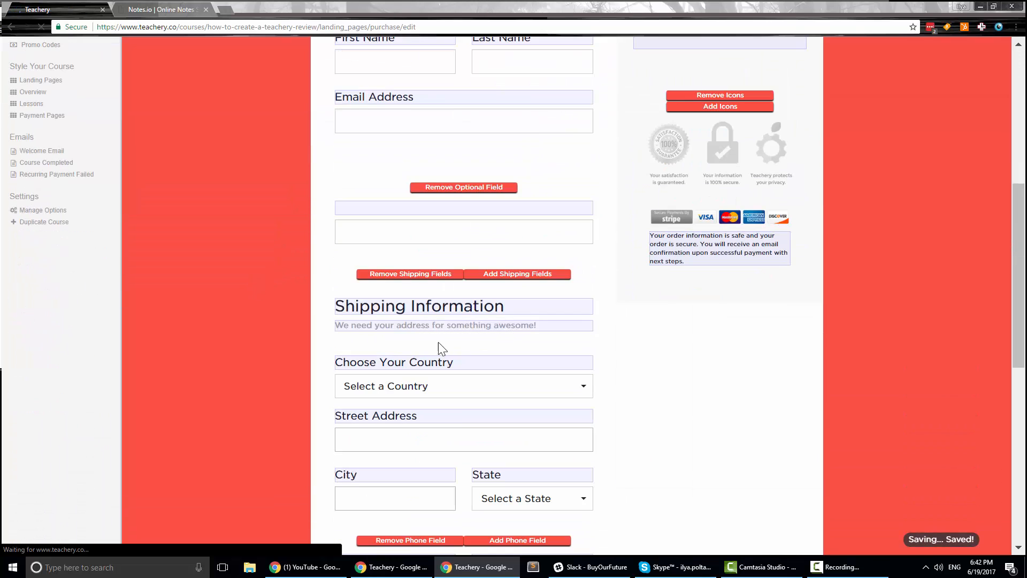
{"action": "scroll", "coordinate": [415, 338], "scroll_direction": "up", "scroll_amount": 9}
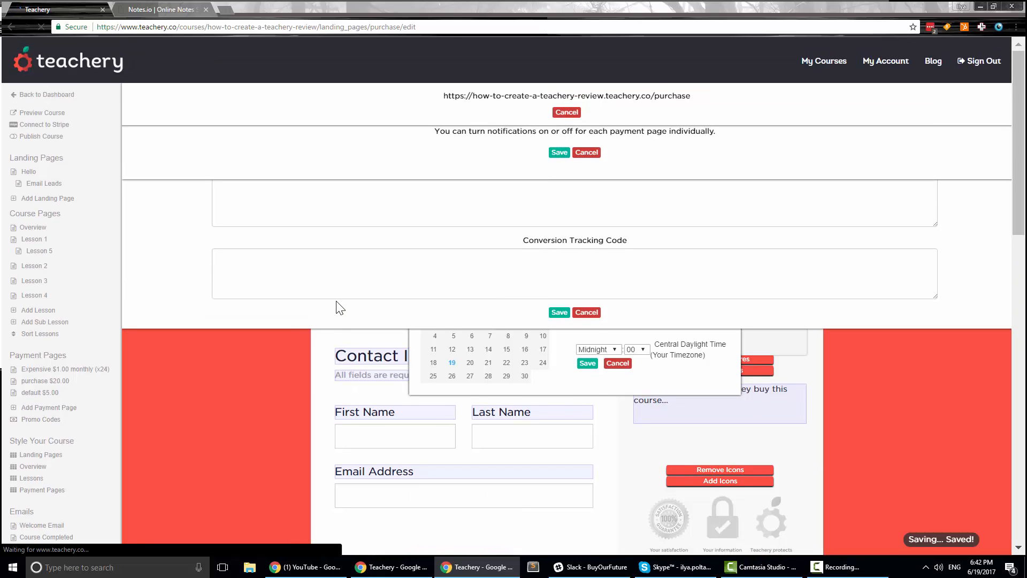
{"action": "scroll", "coordinate": [252, 353], "scroll_direction": "down", "scroll_amount": 3}
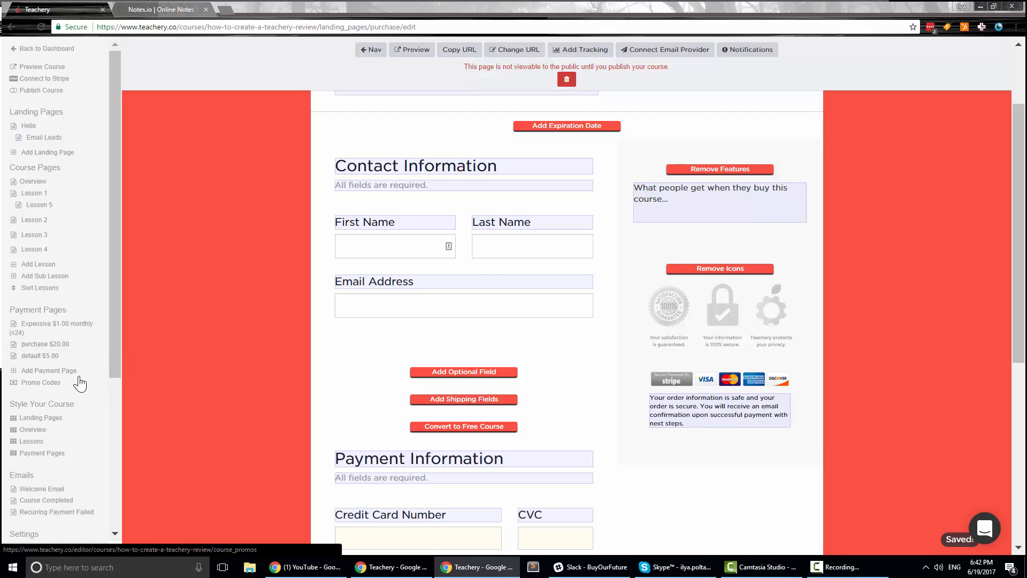
Start a new promo code for the course and set its percentage off to 100
{"action": "left_click", "coordinate": [52, 383]}
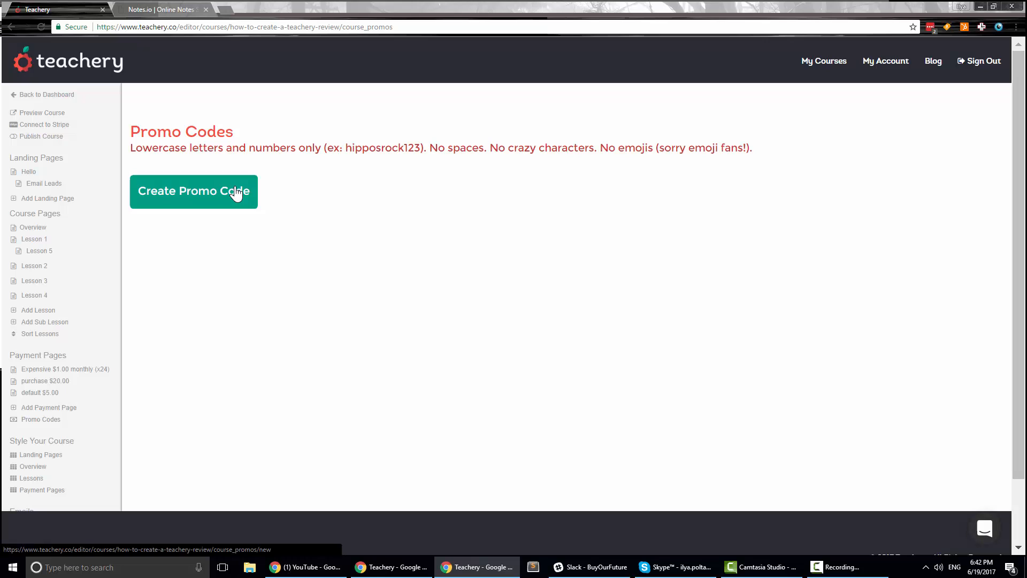
{"action": "left_click", "coordinate": [255, 206]}
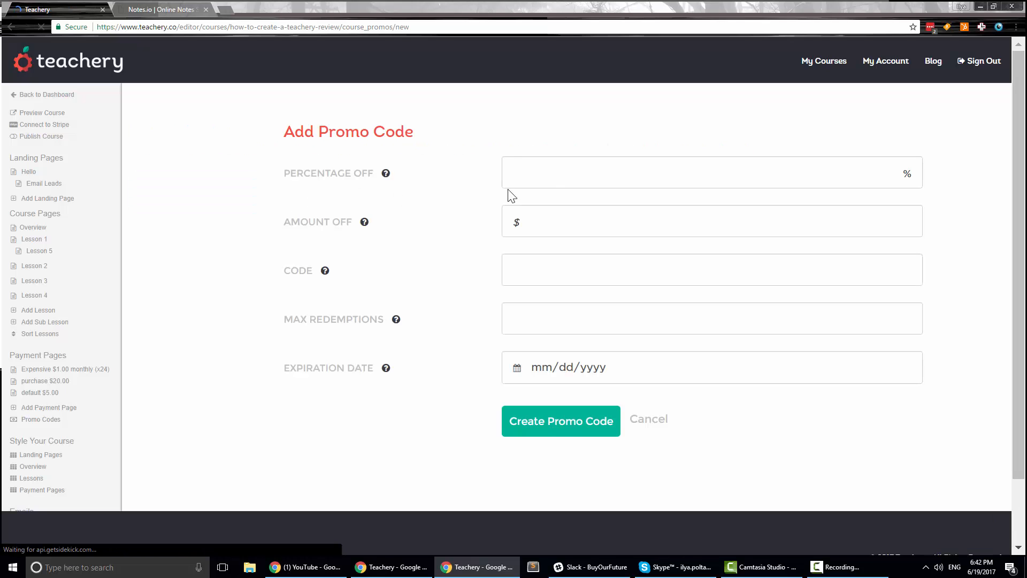
{"action": "left_click", "coordinate": [566, 171]}
{"action": "left_click", "coordinate": [576, 224]}
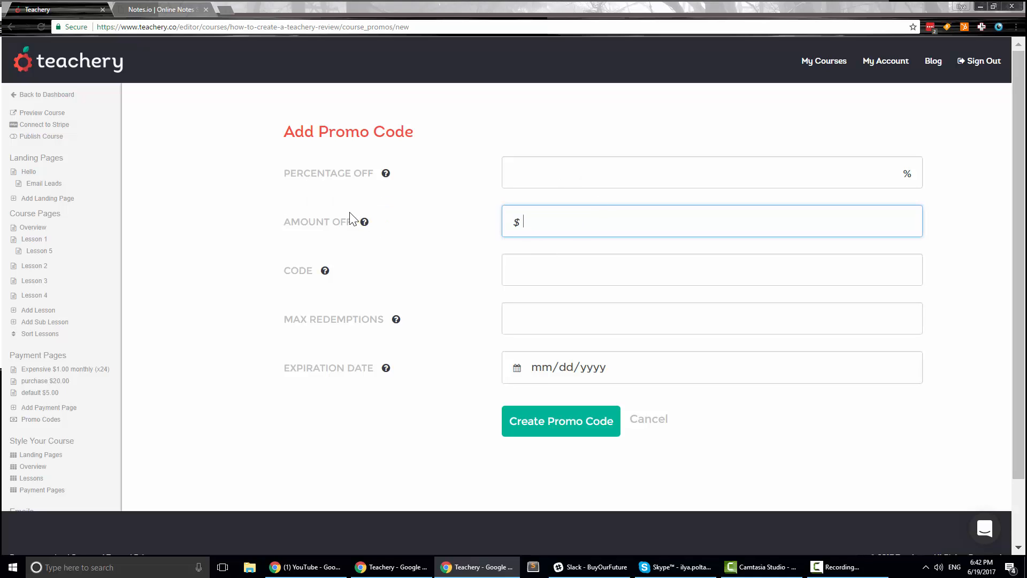
{"action": "left_click", "coordinate": [593, 182]}
{"action": "type", "text": "100"}
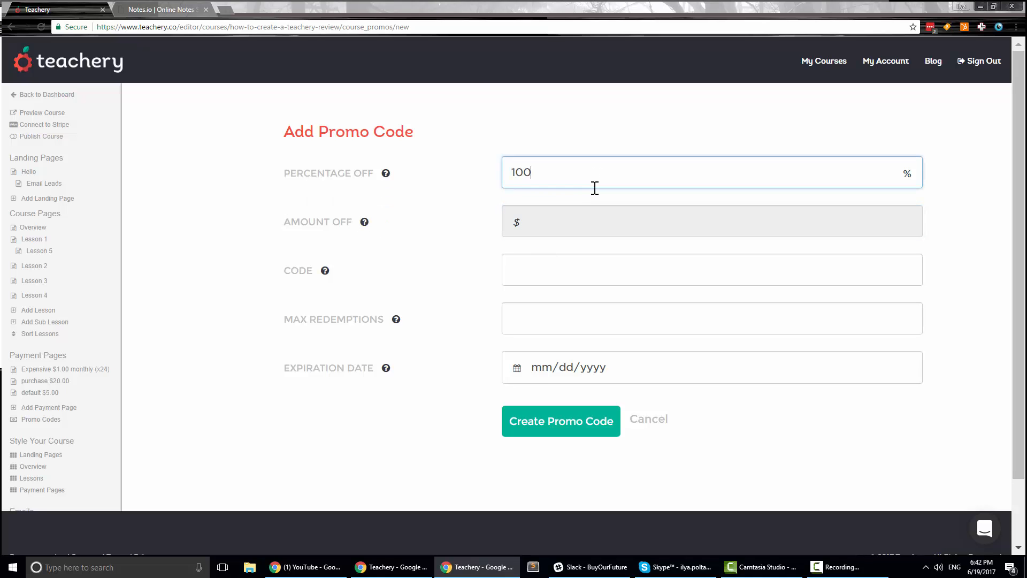
Name the promo code FREEFORALL, limit it to 1 redemption with no expiration date, and create it
{"action": "left_click", "coordinate": [505, 278]}
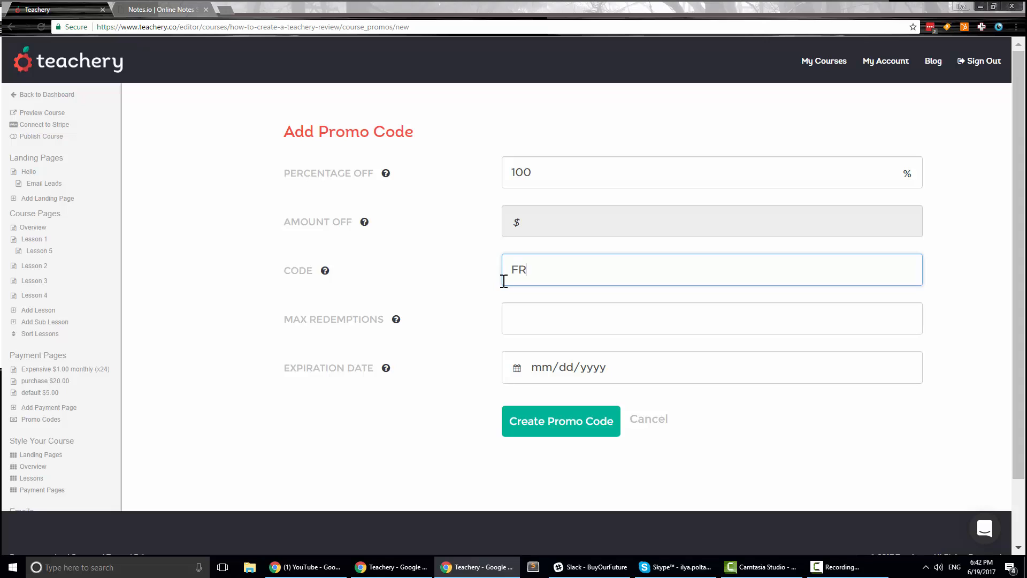
{"action": "left_click", "coordinate": [521, 331]}
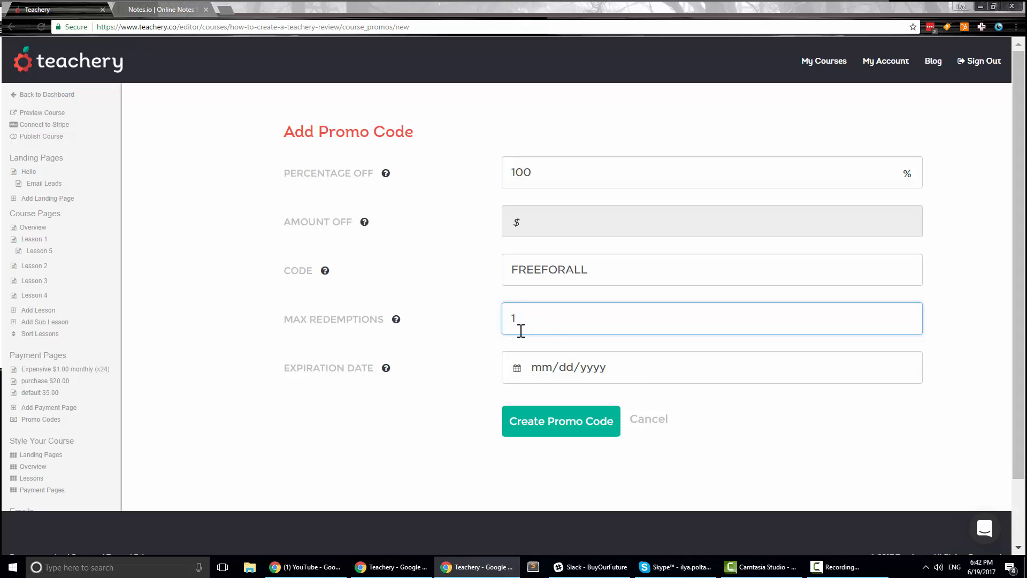
{"action": "left_click", "coordinate": [635, 374]}
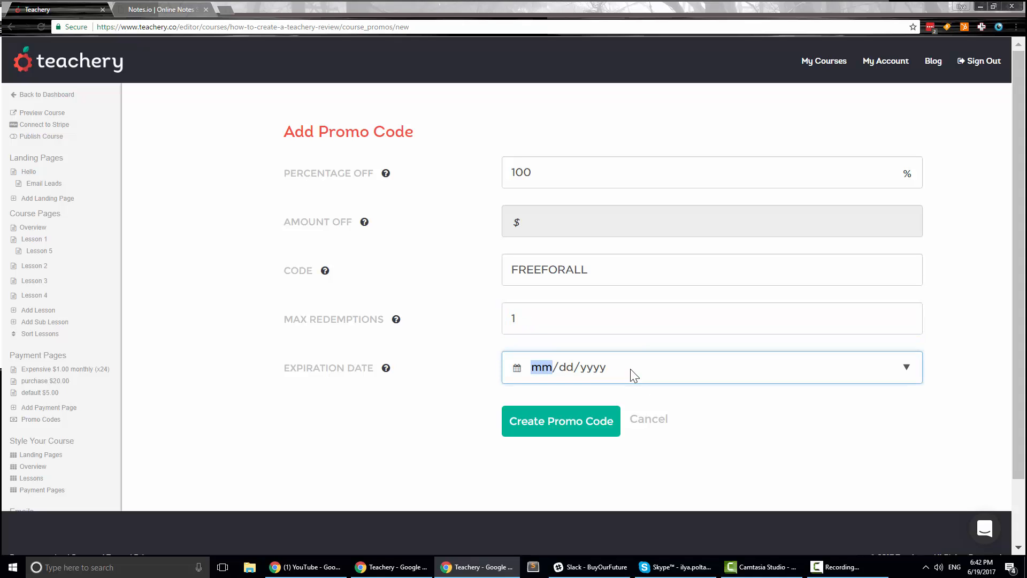
{"action": "left_click", "coordinate": [596, 426]}
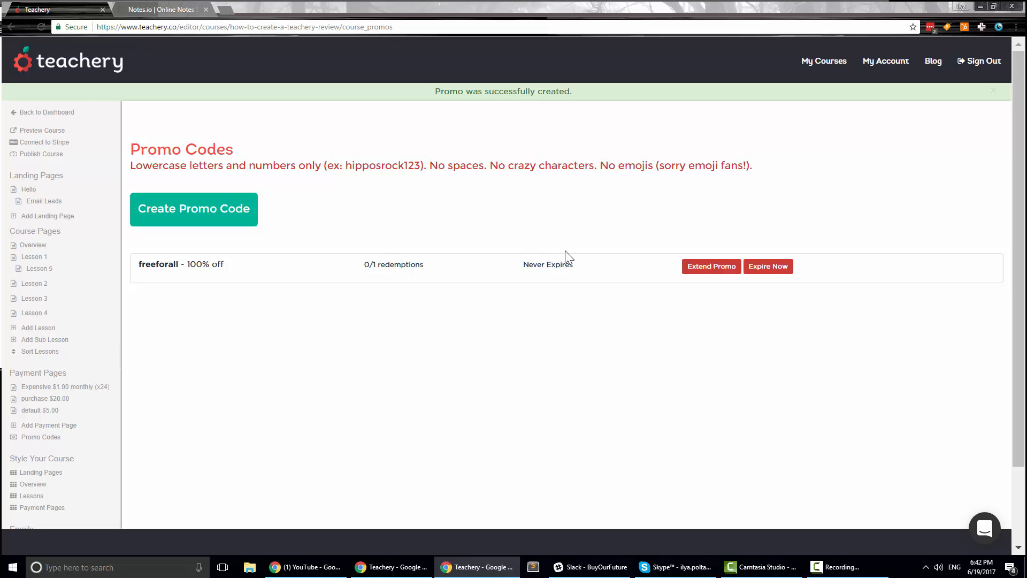
{"action": "scroll", "coordinate": [530, 237], "scroll_direction": "down", "scroll_amount": 2}
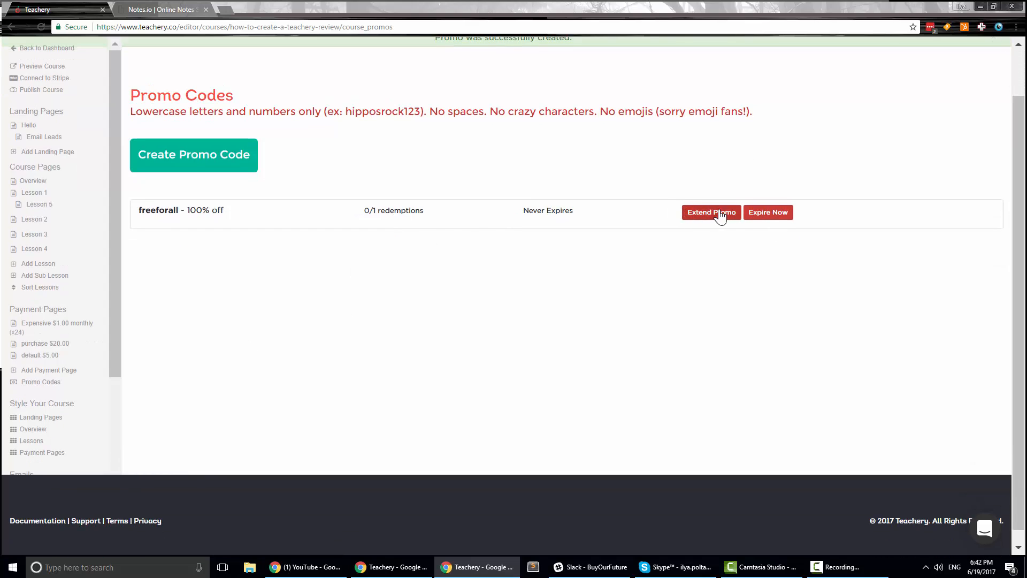
{"action": "scroll", "coordinate": [65, 289], "scroll_direction": "up", "scroll_amount": 2}
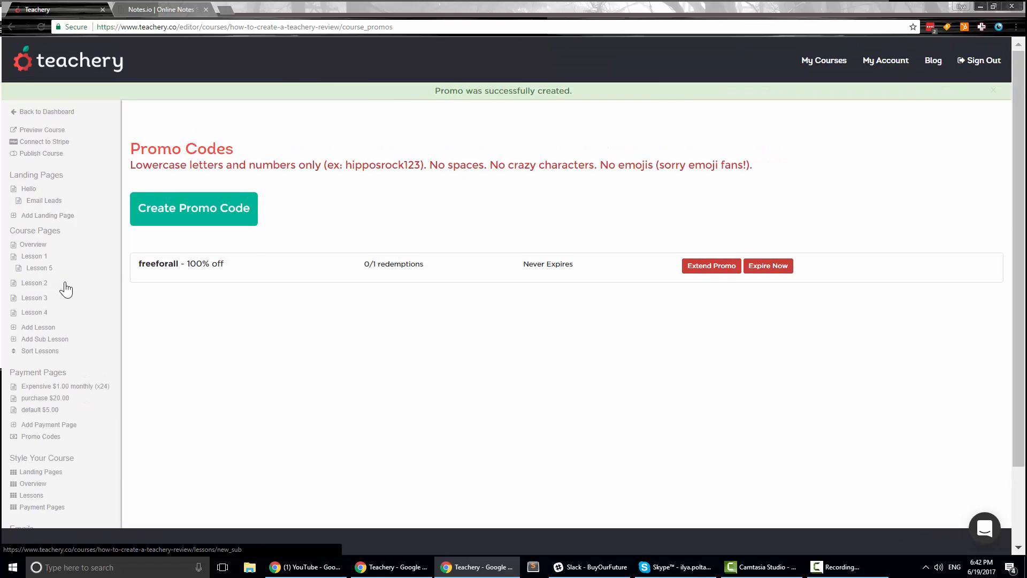
{"action": "scroll", "coordinate": [18, 440], "scroll_direction": "down", "scroll_amount": 2}
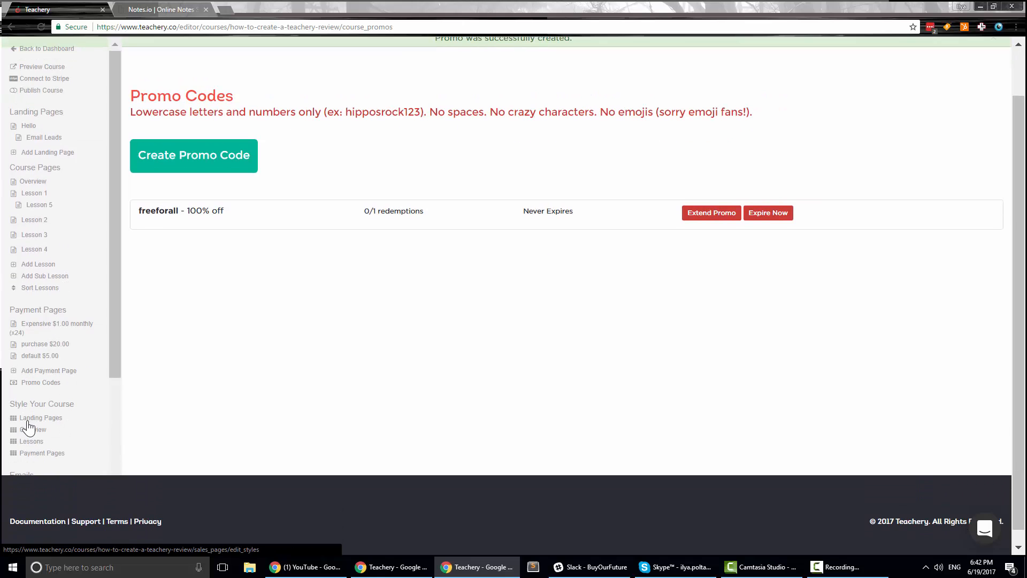
{"action": "scroll", "coordinate": [75, 323], "scroll_direction": "up", "scroll_amount": 2}
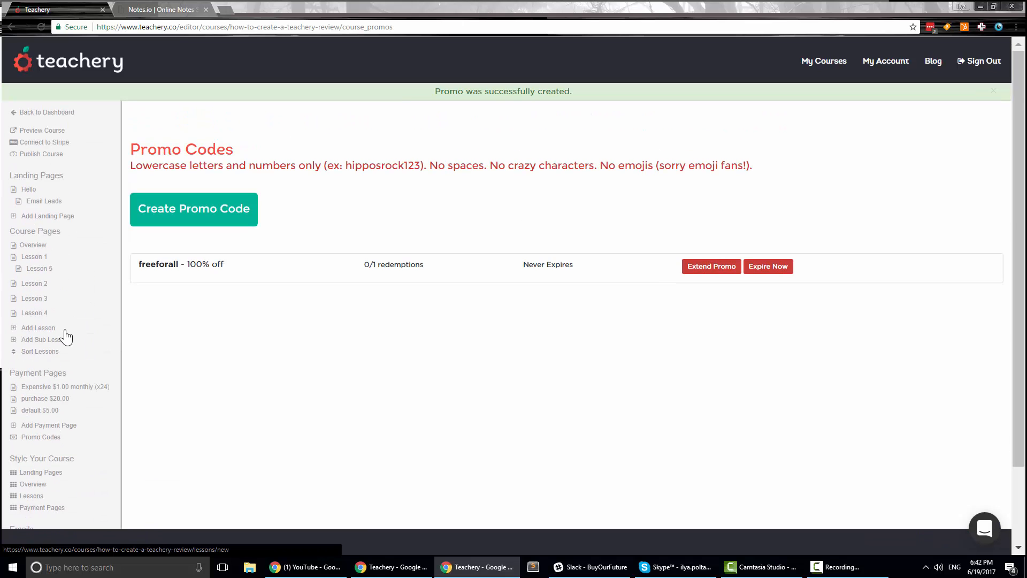
Open the drip schedule setting of Lesson 1 and close it with the unlock delay left blank
{"action": "left_click", "coordinate": [42, 269]}
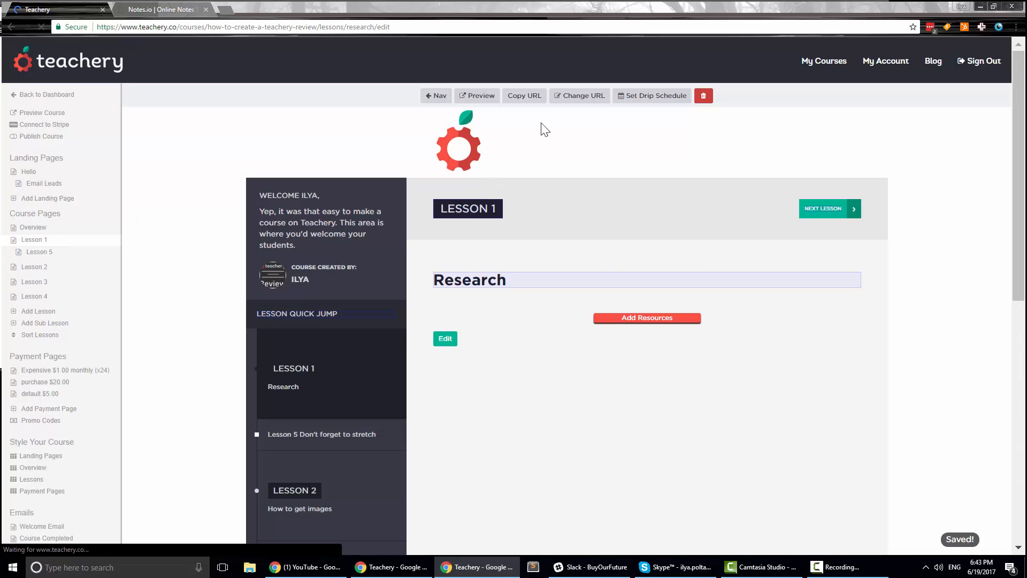
{"action": "left_click", "coordinate": [651, 95]}
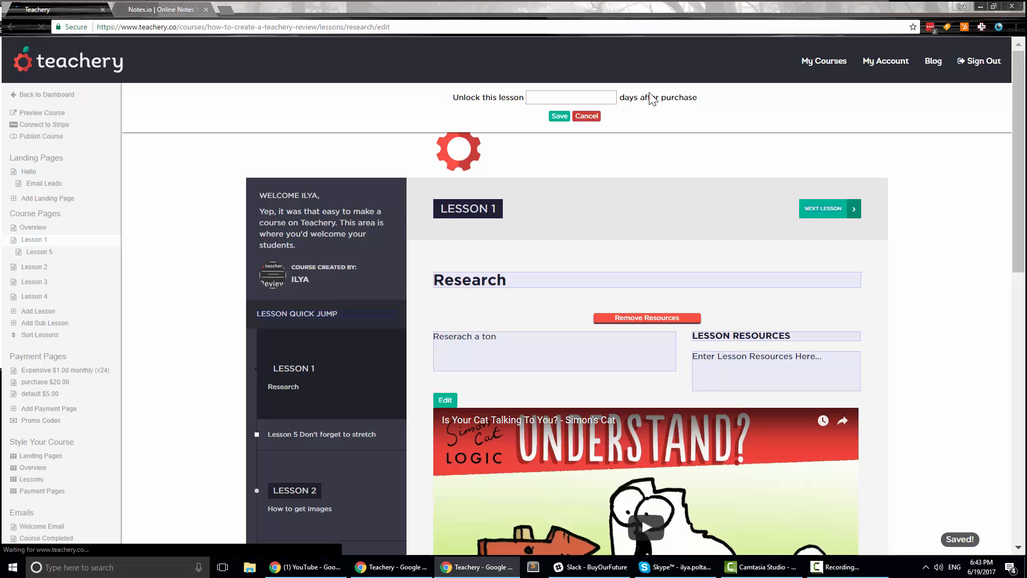
{"action": "left_click", "coordinate": [561, 100]}
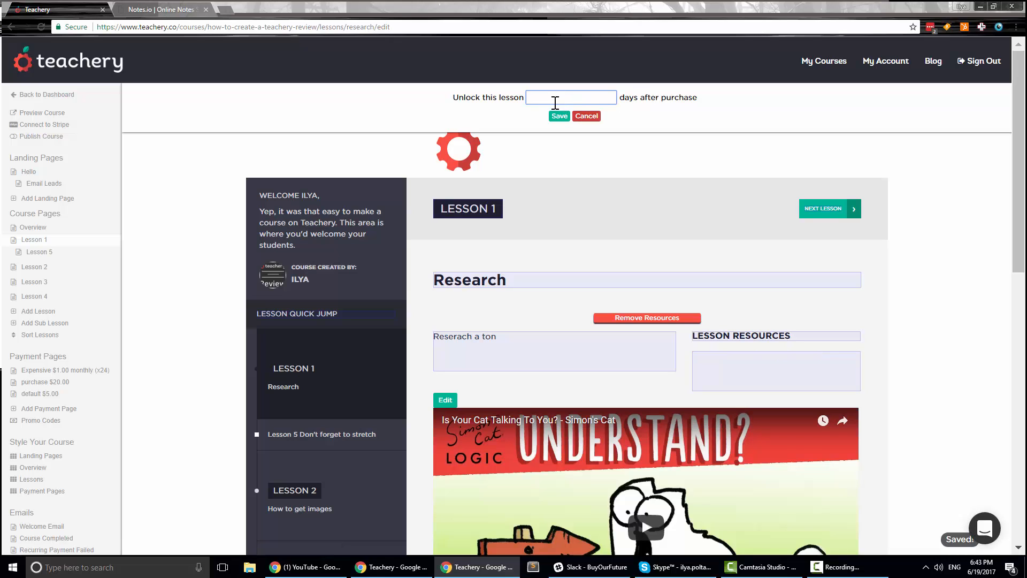
{"action": "left_click", "coordinate": [559, 116]}
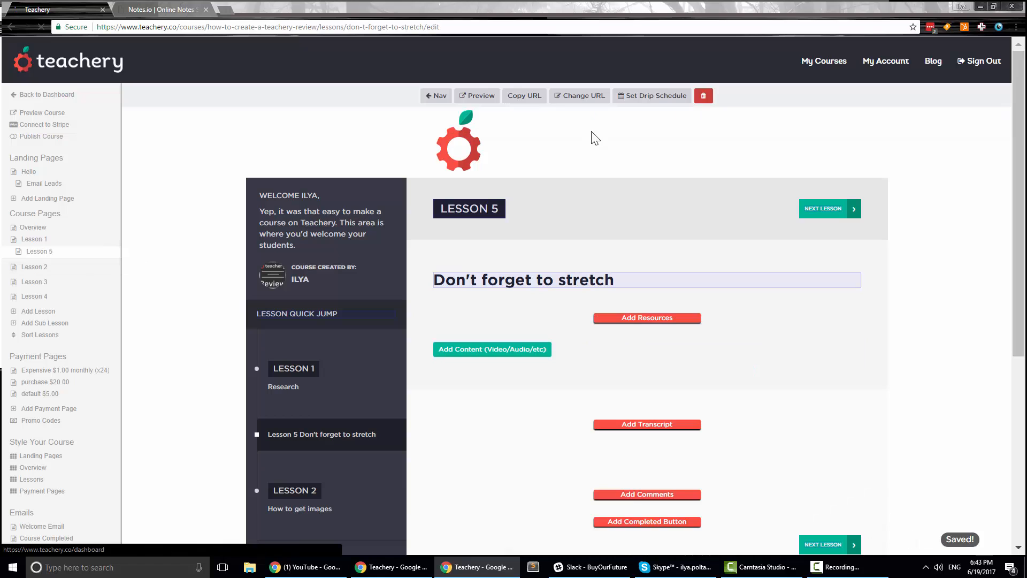
Set Lesson 5 to unlock 1 day after purchase and save its drip schedule
{"action": "left_click", "coordinate": [637, 99]}
{"action": "left_click", "coordinate": [546, 99]}
{"action": "type", "text": "1"}
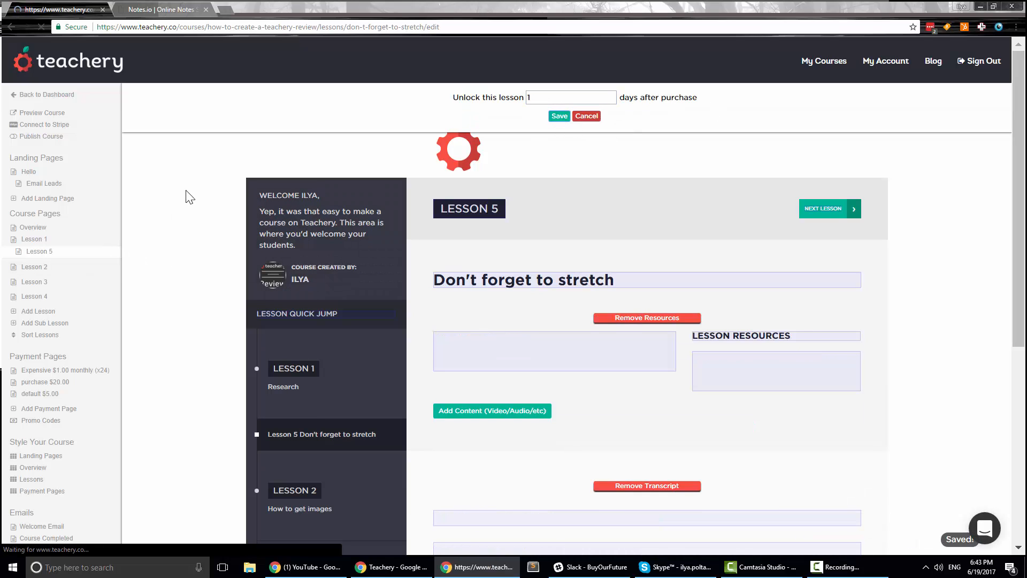
{"action": "key", "text": "Return"}
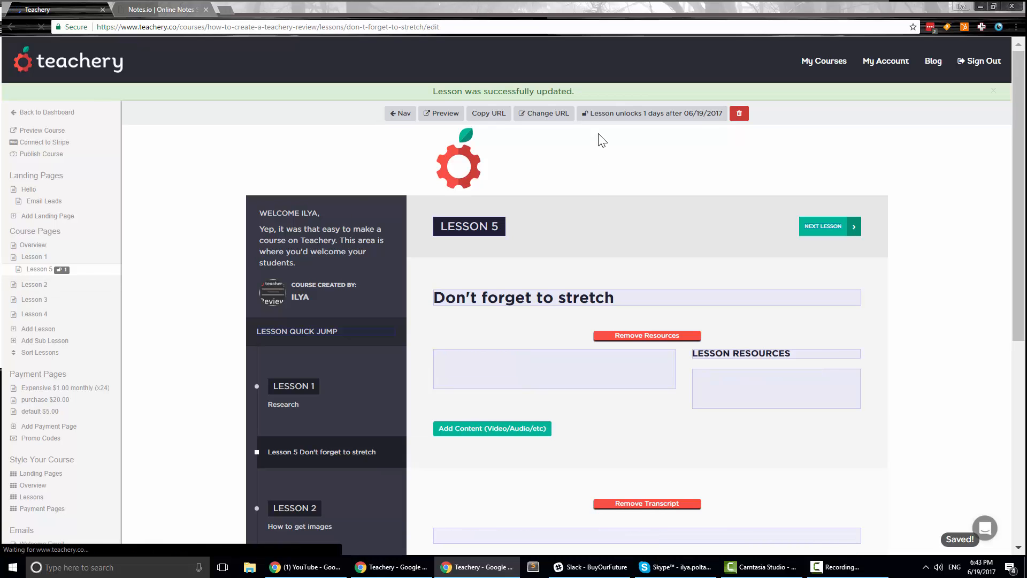
Set Lesson 2 to unlock 2 days after purchase and save its drip schedule
{"action": "left_click", "coordinate": [636, 99]}
{"action": "left_click", "coordinate": [559, 98]}
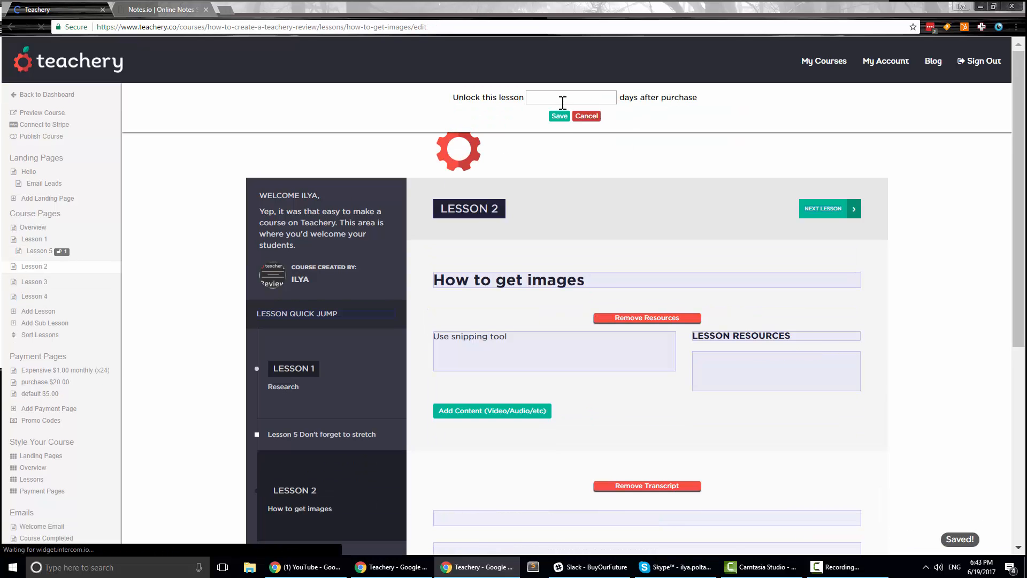
{"action": "type", "text": "2"}
{"action": "left_click", "coordinate": [559, 116]}
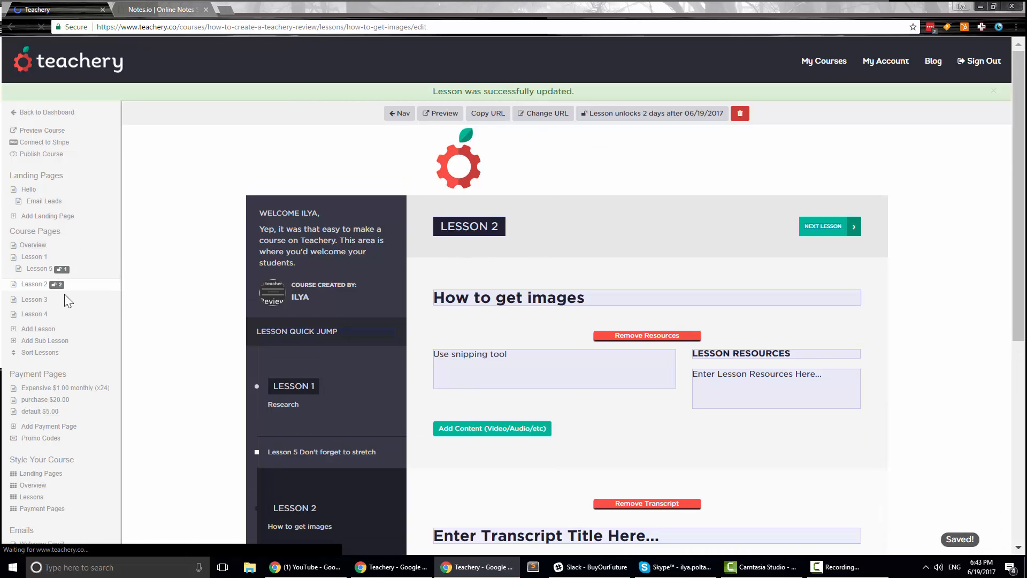
Review the course-level drip schedule options on the course overview page, then cancel them
{"action": "left_click", "coordinate": [31, 244]}
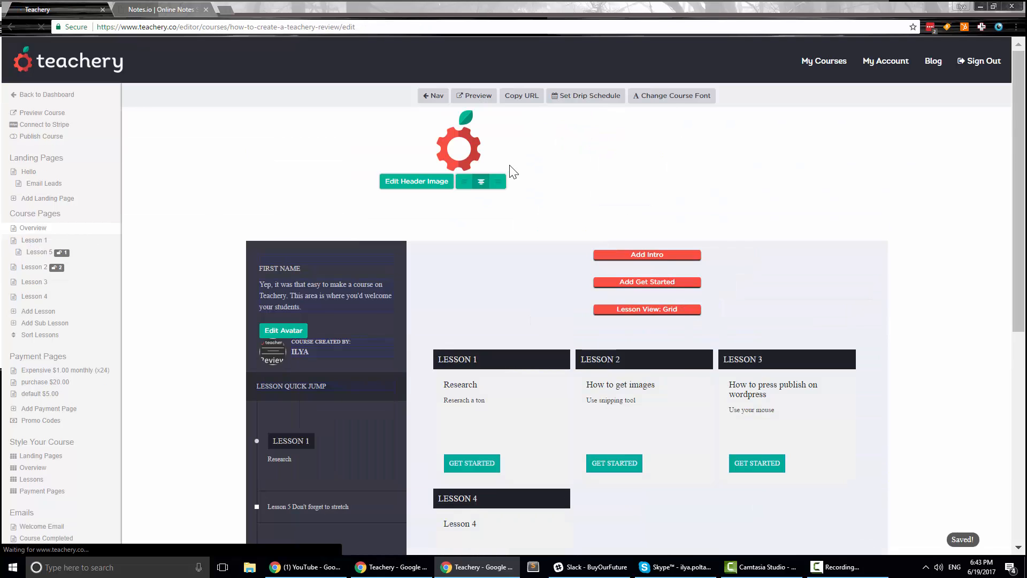
{"action": "left_click", "coordinate": [605, 99]}
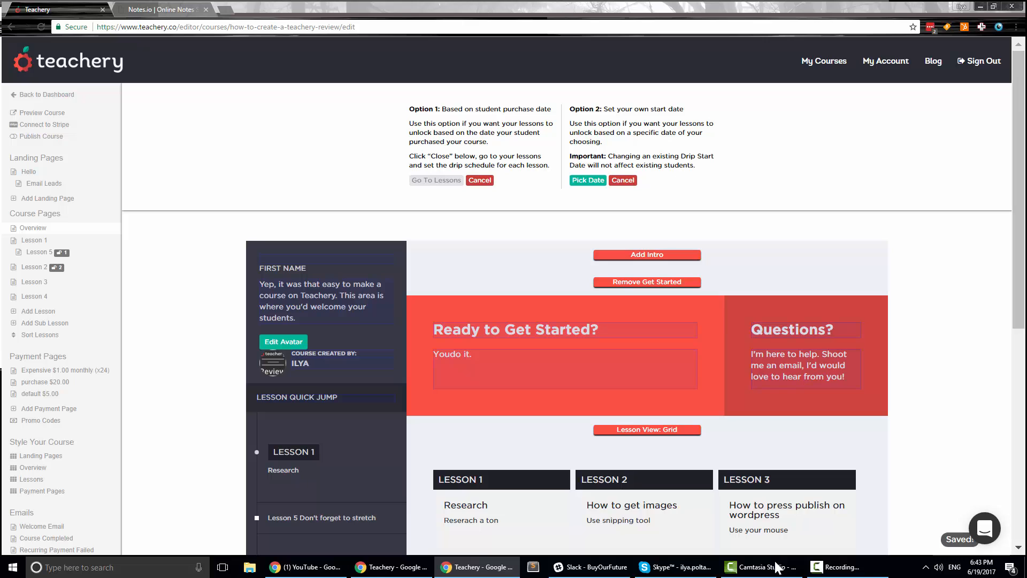
{"action": "left_click", "coordinate": [622, 180]}
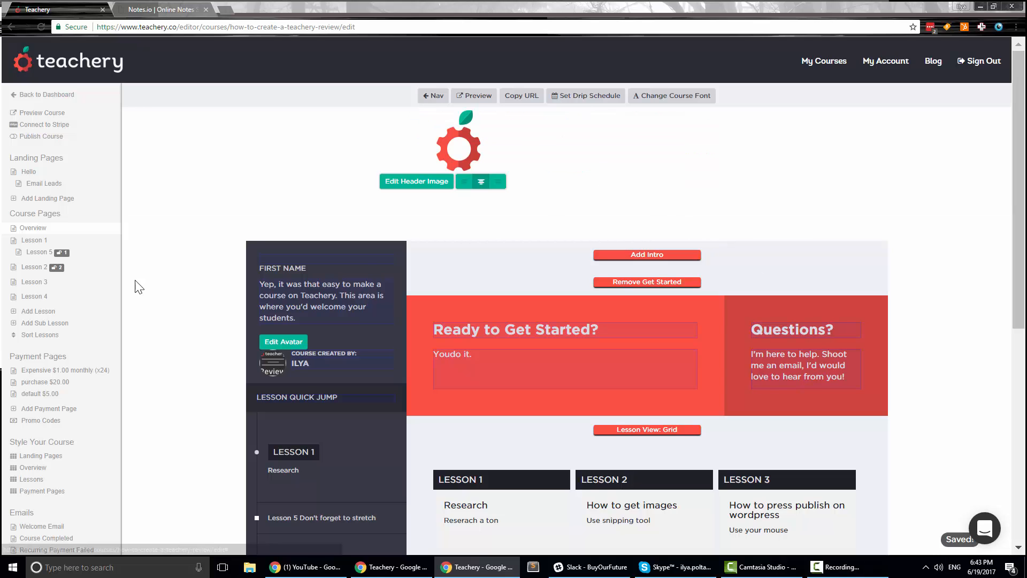
Try a #0066ff sales page header top color in the landing page styles and leave without saving
{"action": "scroll", "coordinate": [53, 291], "scroll_direction": "down", "scroll_amount": 4}
{"action": "scroll", "coordinate": [56, 310], "scroll_direction": "down", "scroll_amount": 1}
{"action": "left_click", "coordinate": [48, 367]}
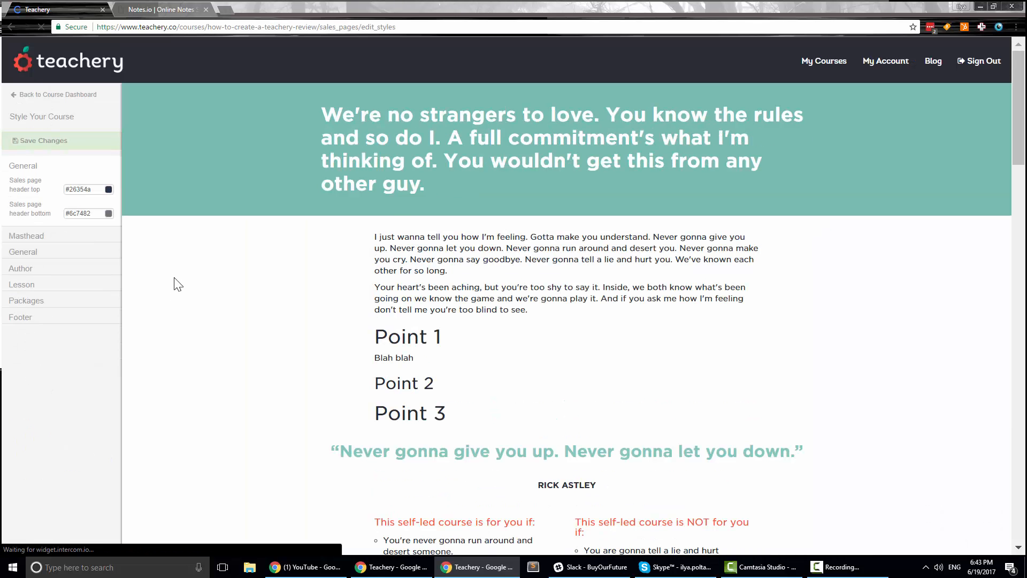
{"action": "left_click", "coordinate": [90, 190]}
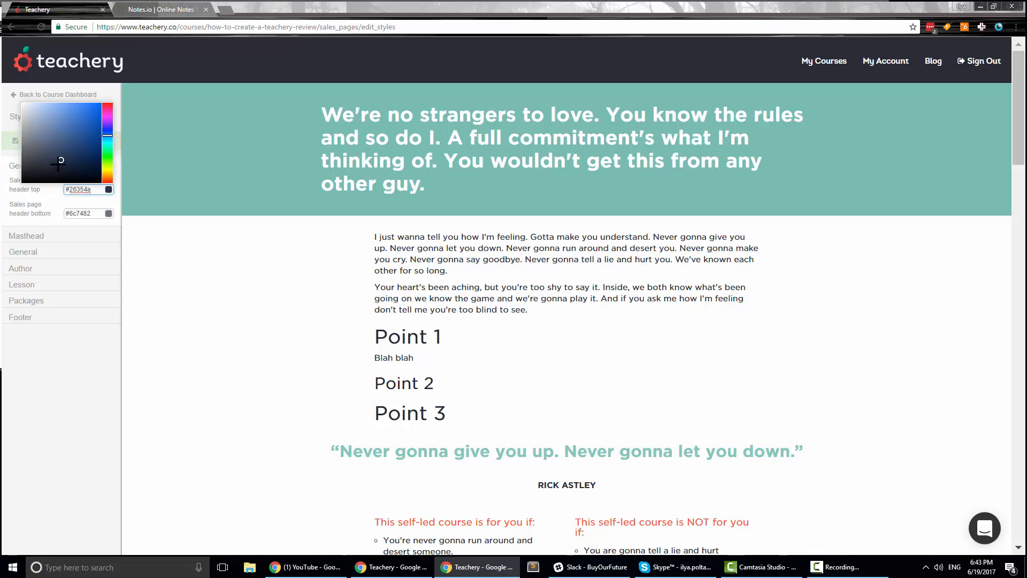
{"action": "left_click_drag", "start_coordinate": [59, 163], "coordinate": [110, 99]}
{"action": "left_click", "coordinate": [342, 105]}
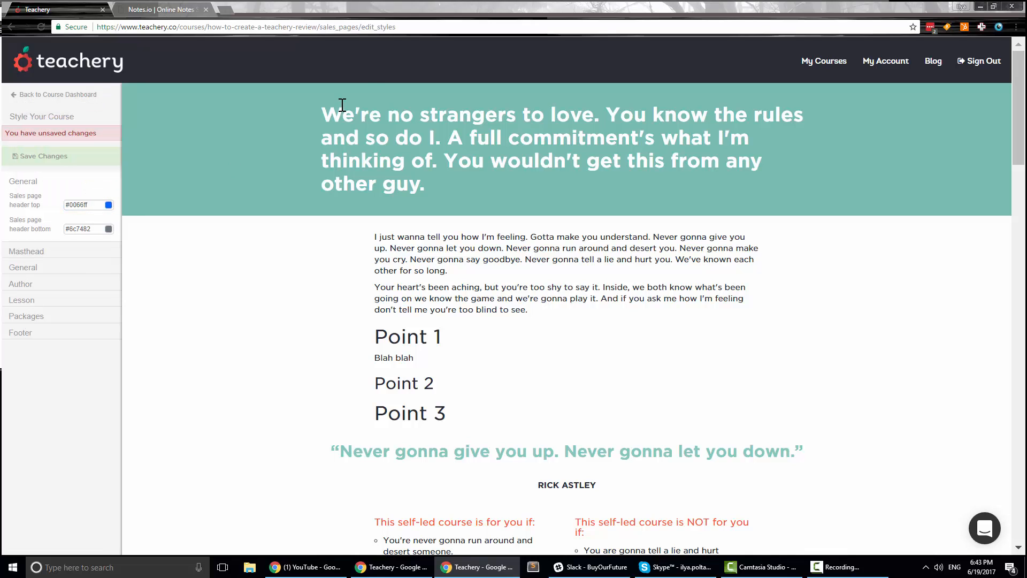
{"action": "left_click", "coordinate": [103, 161]}
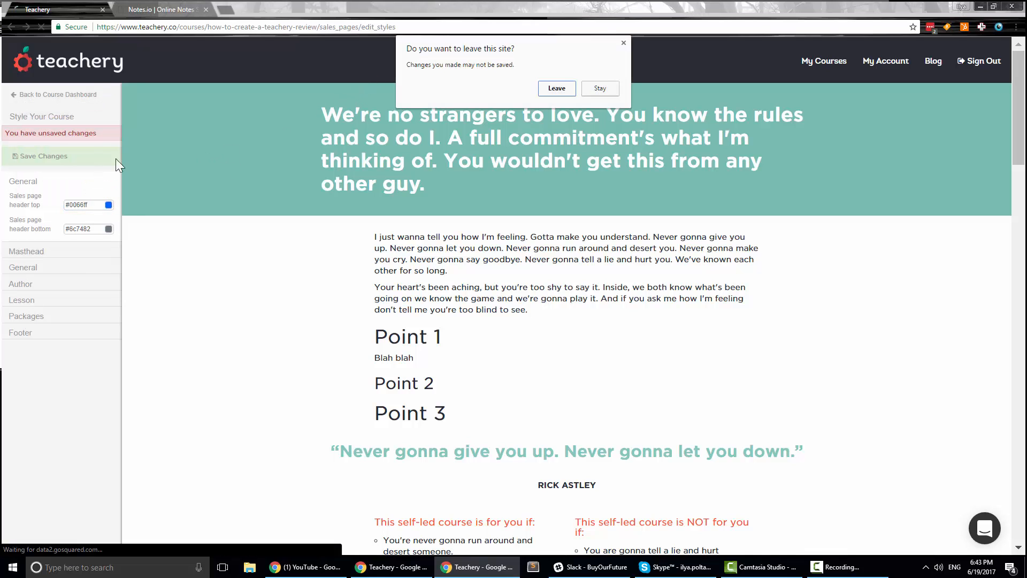
{"action": "left_click", "coordinate": [565, 90]}
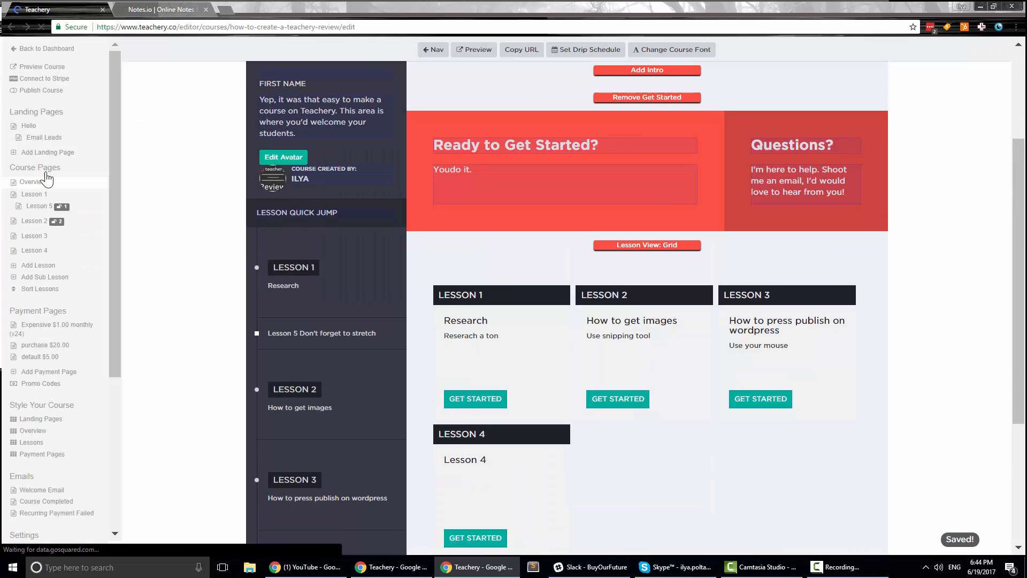
Add a header to the Hello landing page and return to the dashboard
{"action": "left_click", "coordinate": [47, 131]}
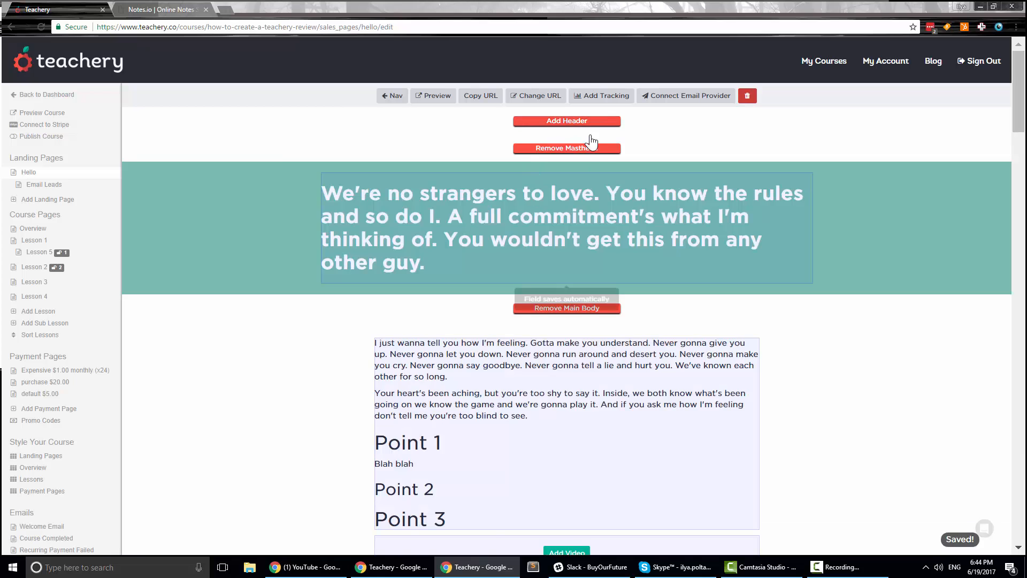
{"action": "left_click", "coordinate": [556, 122]}
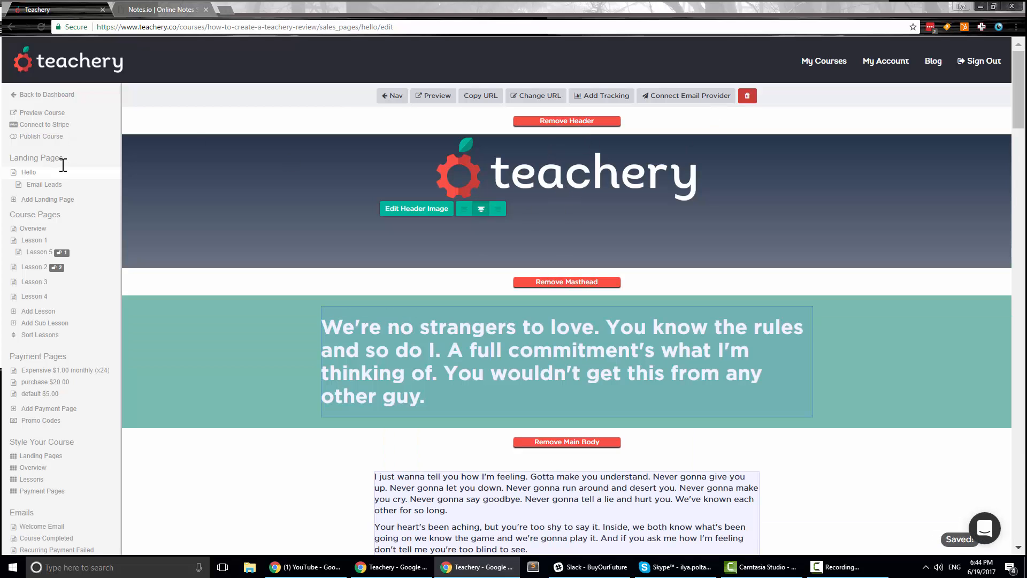
{"action": "left_click", "coordinate": [71, 96]}
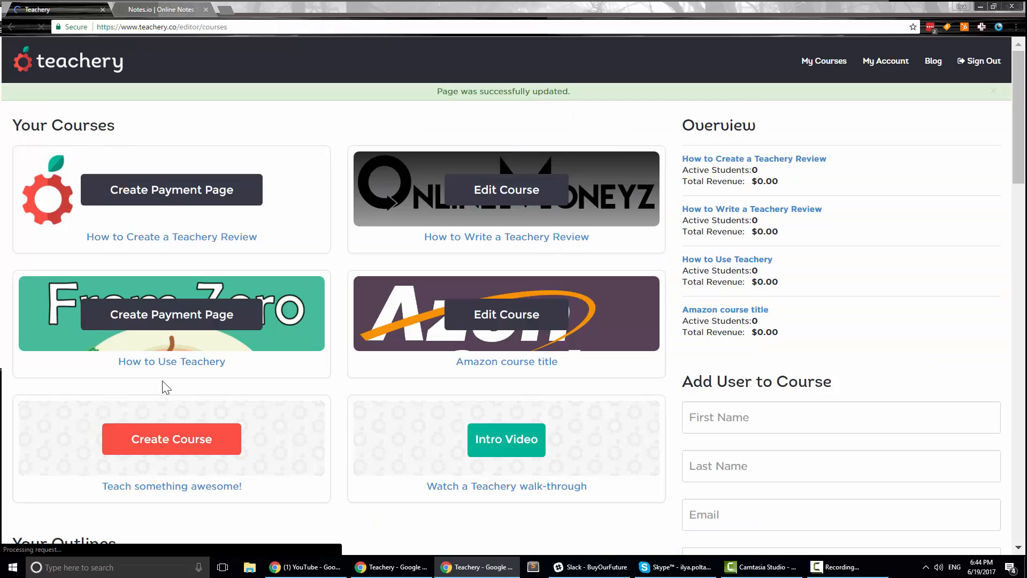
Open the landing page styles of the How to Create a Teachery Review course
{"action": "left_click", "coordinate": [187, 240]}
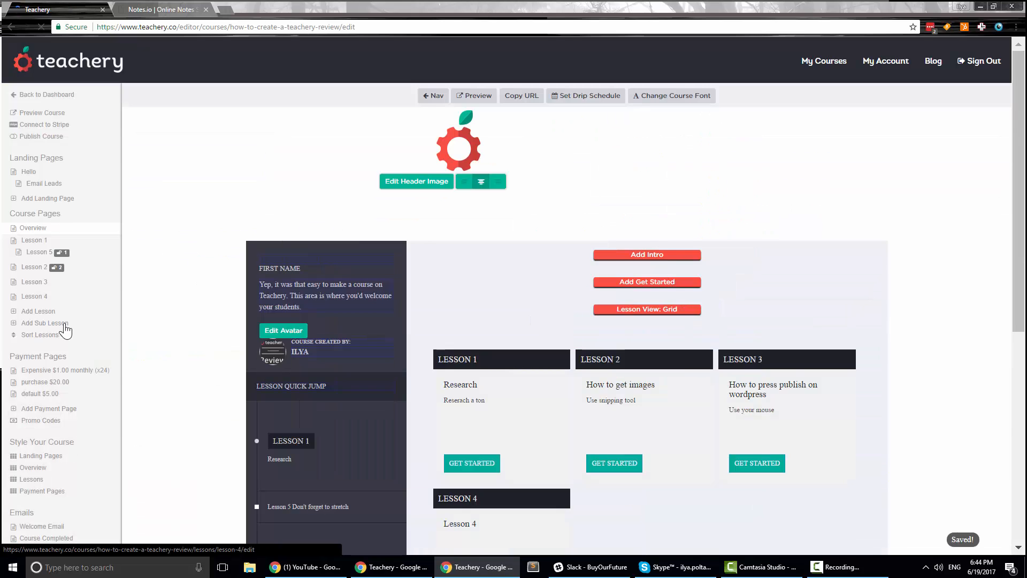
{"action": "scroll", "coordinate": [49, 390], "scroll_direction": "down", "scroll_amount": 1}
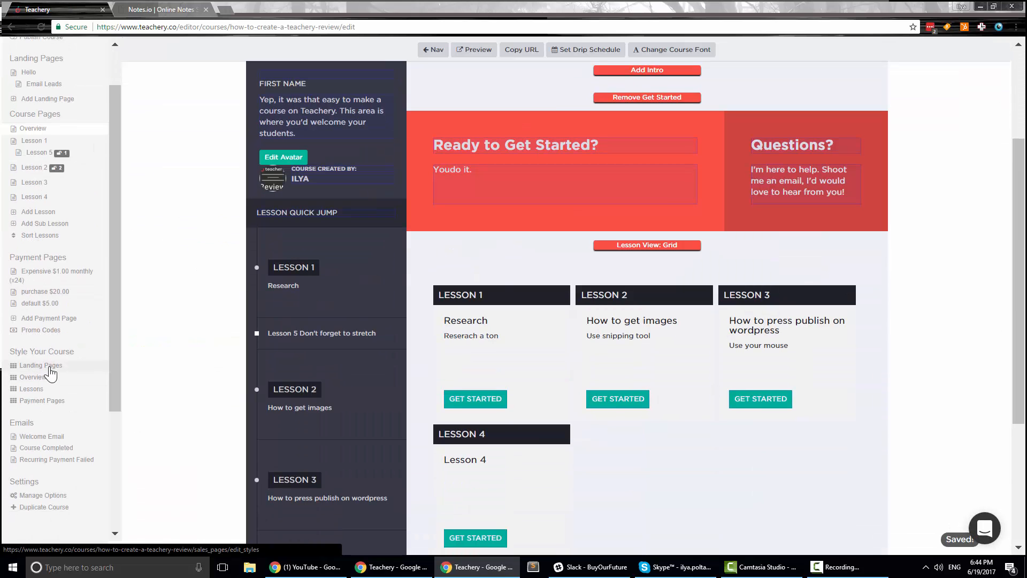
{"action": "left_click", "coordinate": [42, 365]}
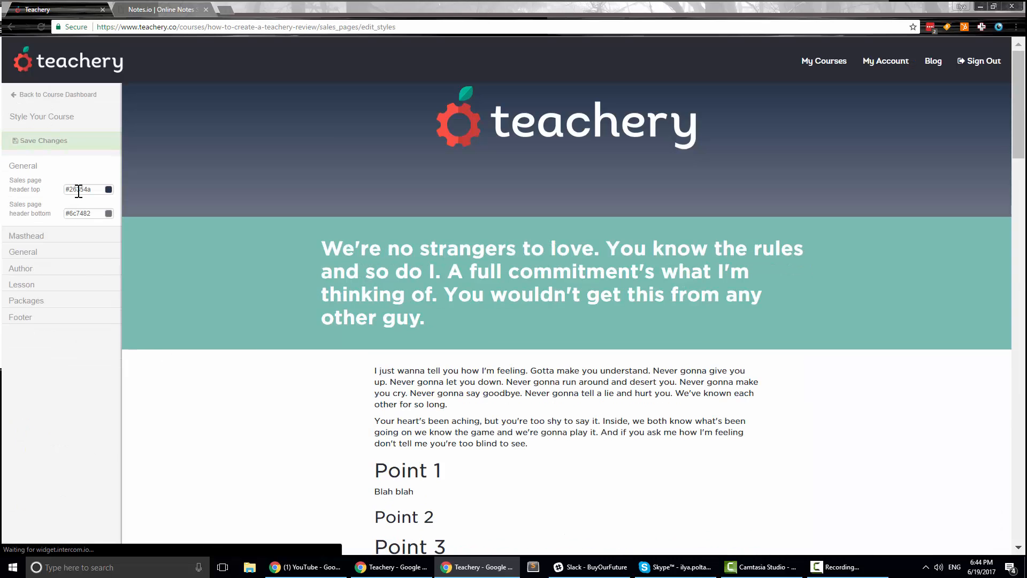
Set the sales page header top color to #0066ff and the header bottom color to #000000
{"action": "left_click", "coordinate": [79, 191]}
{"action": "left_click_drag", "start_coordinate": [67, 159], "coordinate": [122, 112]}
{"action": "left_click", "coordinate": [89, 227]}
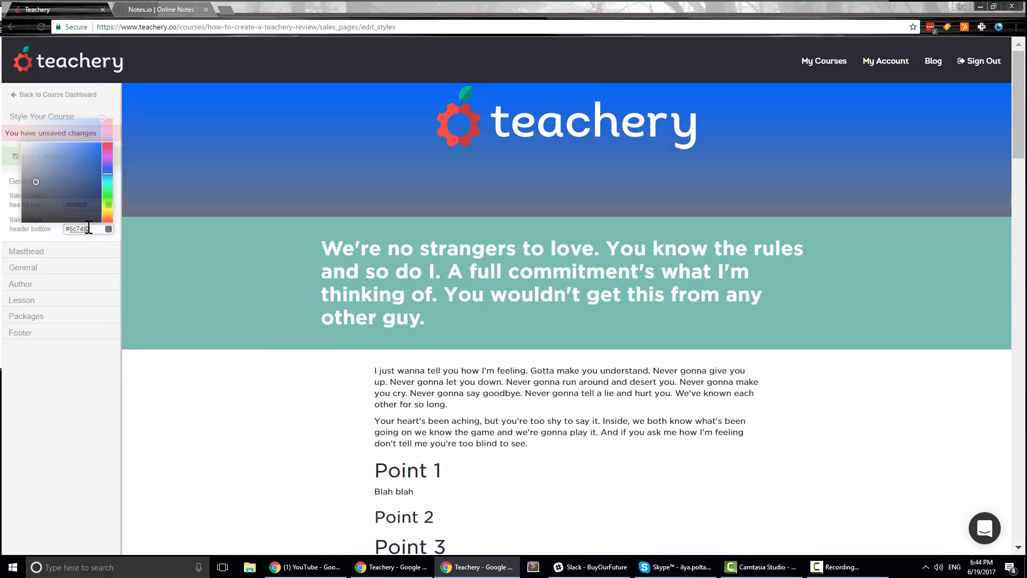
{"action": "left_click_drag", "start_coordinate": [58, 207], "coordinate": [11, 231]}
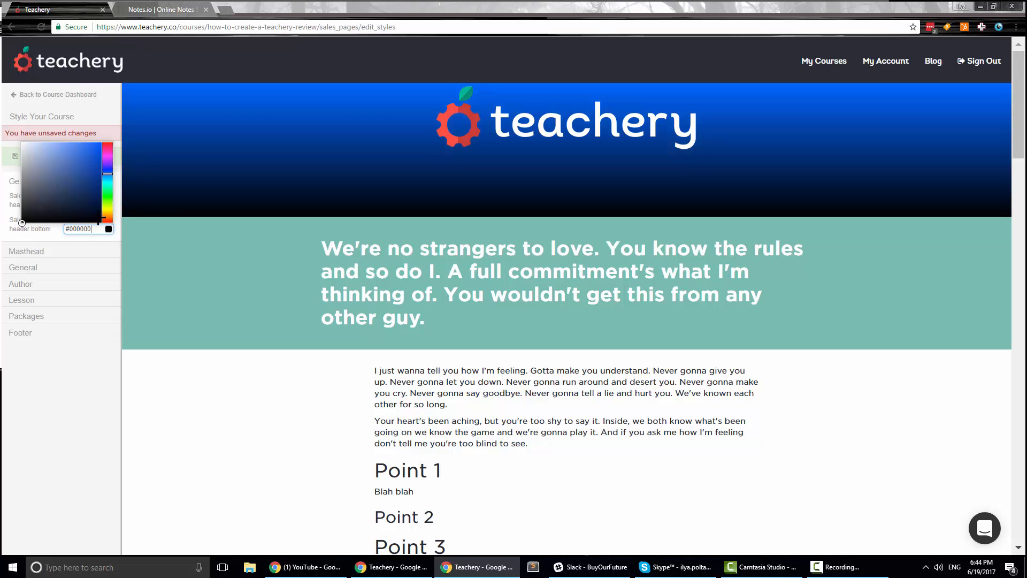
{"action": "left_click", "coordinate": [105, 183]}
{"action": "left_click", "coordinate": [88, 179]}
Change the sales page header gradient to black at its top and #ffffff at its bottom
{"action": "left_click", "coordinate": [84, 204]}
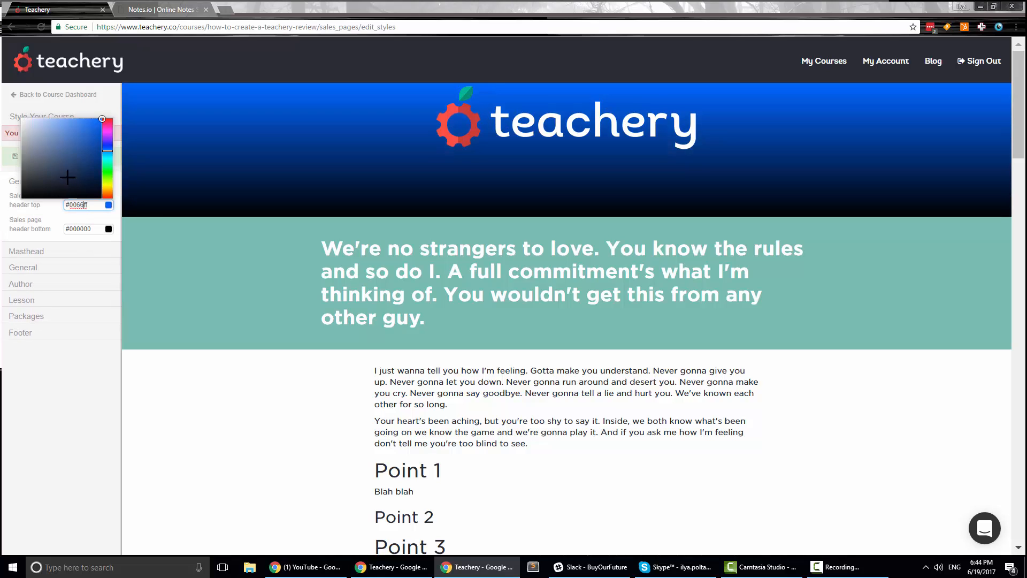
{"action": "left_click_drag", "start_coordinate": [67, 177], "coordinate": [19, 215]}
{"action": "left_click", "coordinate": [81, 227]}
{"action": "mouse_move", "coordinate": [56, 185]}
{"action": "left_mouse_down"}
{"action": "mouse_move", "coordinate": [8, 129]}
{"action": "mouse_move", "coordinate": [6, 142]}
{"action": "left_mouse_up"}
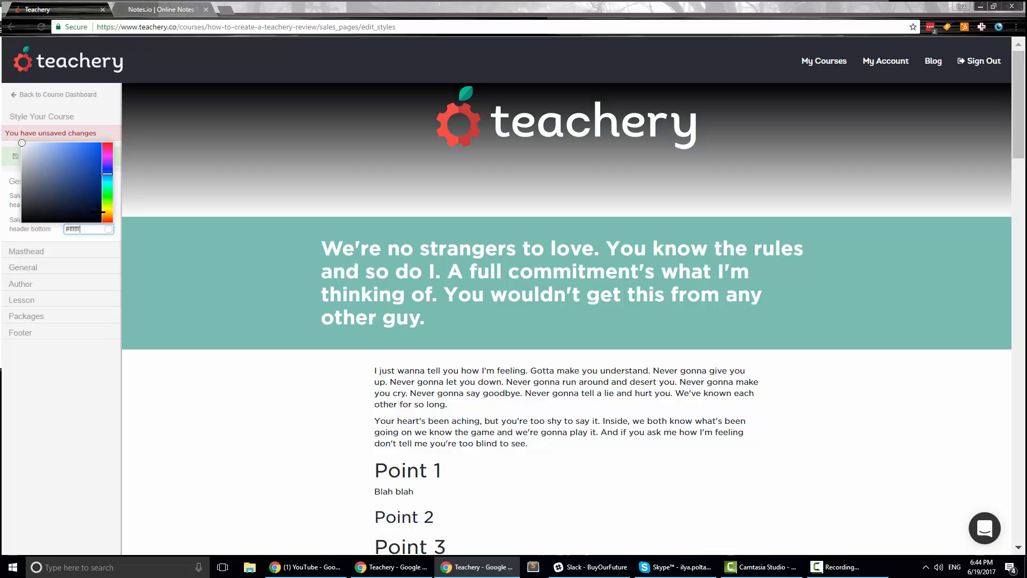
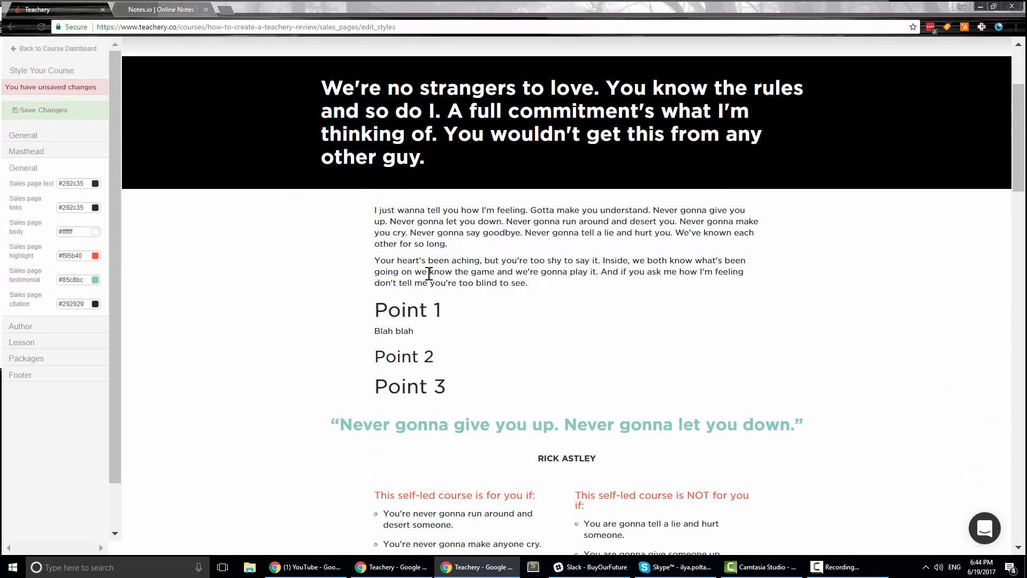
Set the sales page text color to #ffffff, the links to #5c85ff and the body to #2e2e2e
{"action": "left_click", "coordinate": [80, 186]}
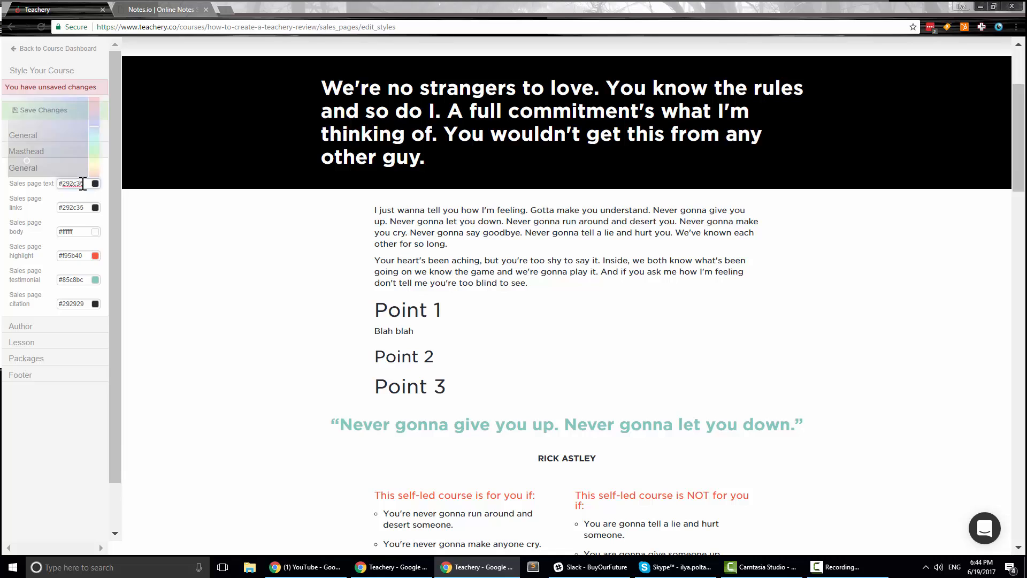
{"action": "left_click_drag", "start_coordinate": [34, 159], "coordinate": [8, 97]}
{"action": "left_click", "coordinate": [84, 210]}
{"action": "left_click", "coordinate": [38, 165]}
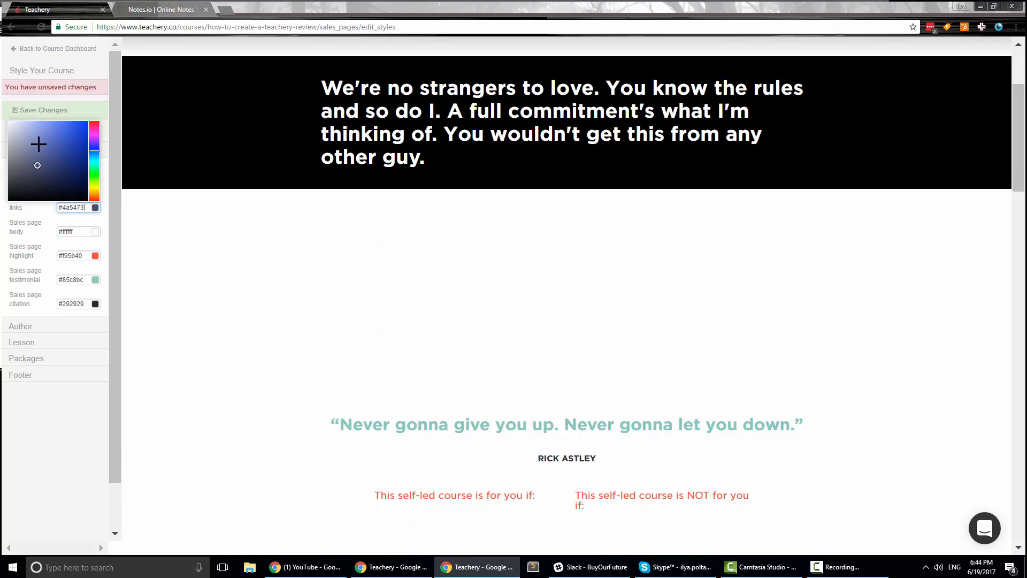
{"action": "left_click", "coordinate": [80, 231]}
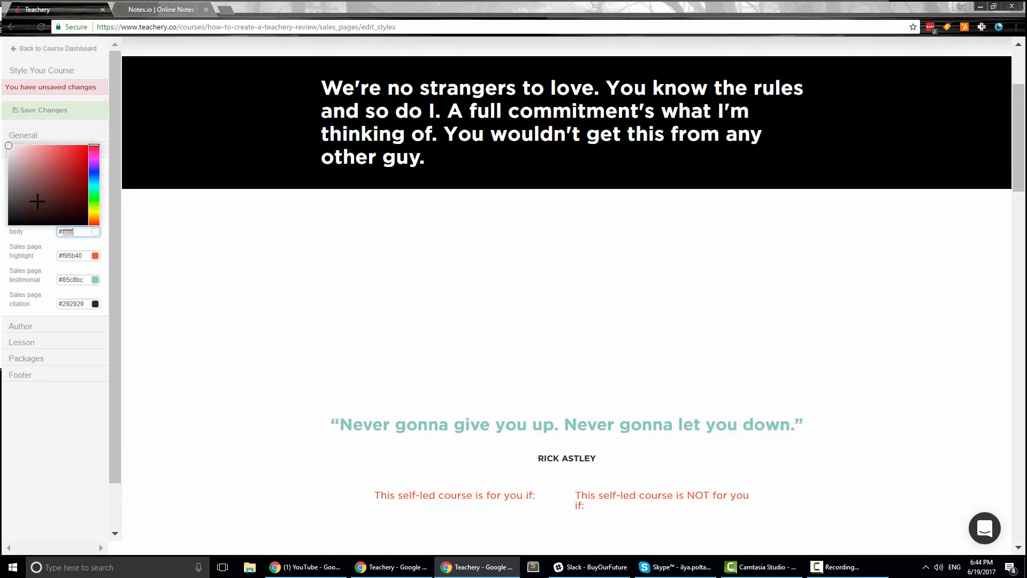
{"action": "mouse_move", "coordinate": [39, 200]}
{"action": "left_mouse_down"}
{"action": "mouse_move", "coordinate": [8, 226]}
{"action": "mouse_move", "coordinate": [1, 211]}
{"action": "left_mouse_up"}
Change the sales page highlight color to a brighter red and the testimonial color to #00f7ce
{"action": "scroll", "coordinate": [343, 345], "scroll_direction": "up", "scroll_amount": 3}
{"action": "scroll", "coordinate": [300, 327], "scroll_direction": "down", "scroll_amount": 2}
{"action": "scroll", "coordinate": [358, 294], "scroll_direction": "down", "scroll_amount": 1}
{"action": "scroll", "coordinate": [313, 294], "scroll_direction": "down", "scroll_amount": 2}
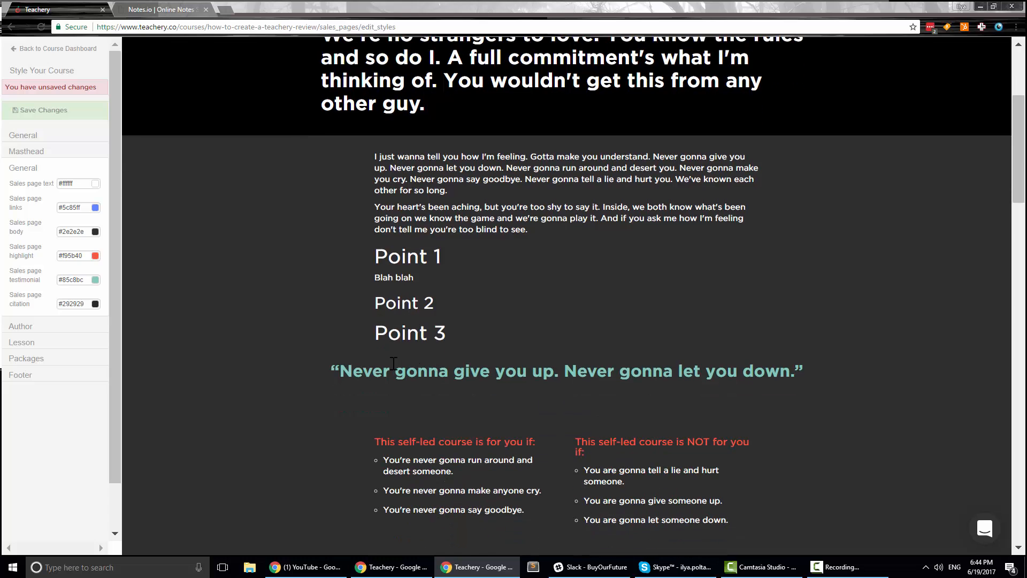
{"action": "left_click", "coordinate": [78, 260]}
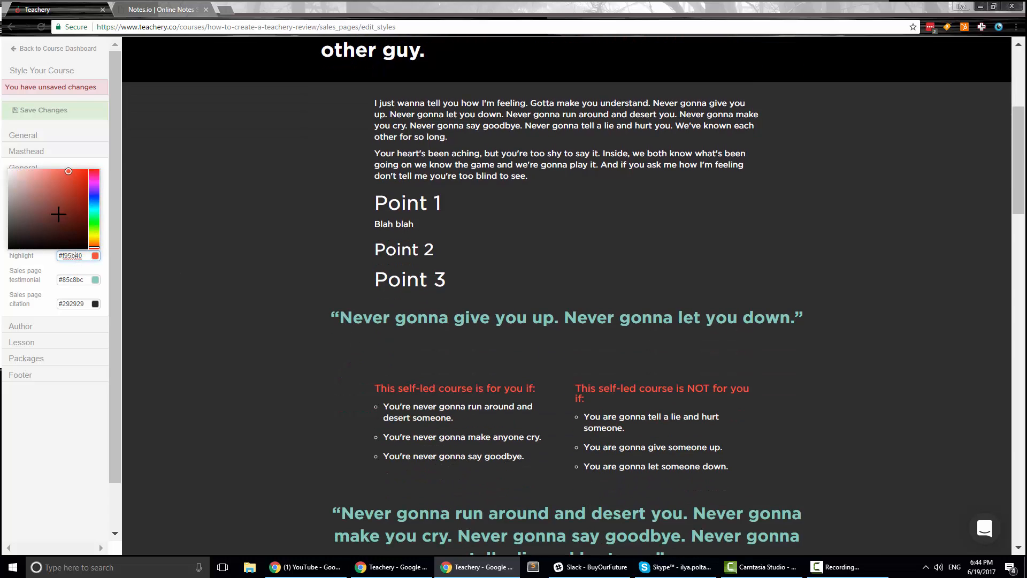
{"action": "left_click_drag", "start_coordinate": [58, 211], "coordinate": [97, 156]}
{"action": "left_click", "coordinate": [84, 283]}
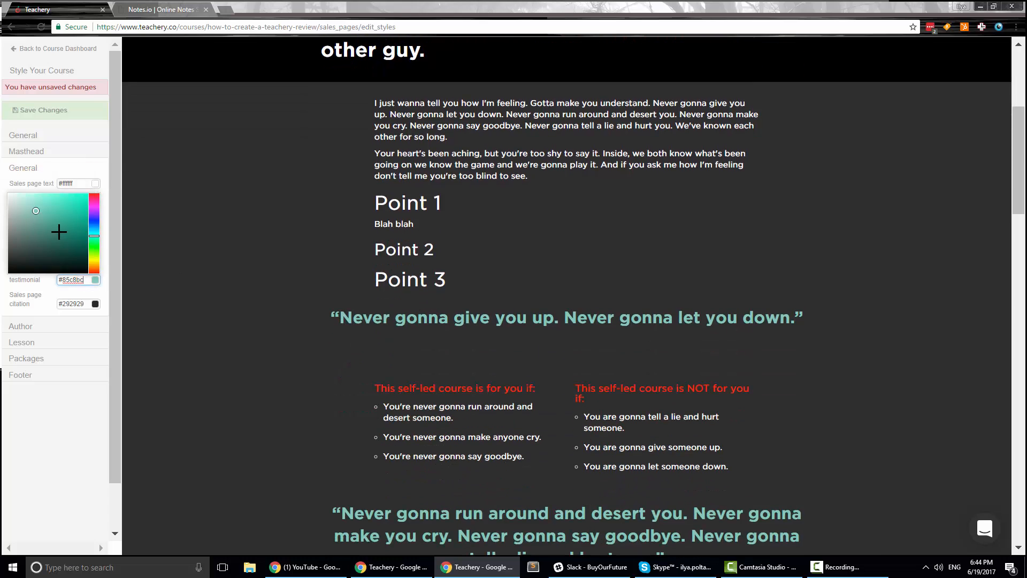
{"action": "left_click_drag", "start_coordinate": [59, 231], "coordinate": [89, 196]}
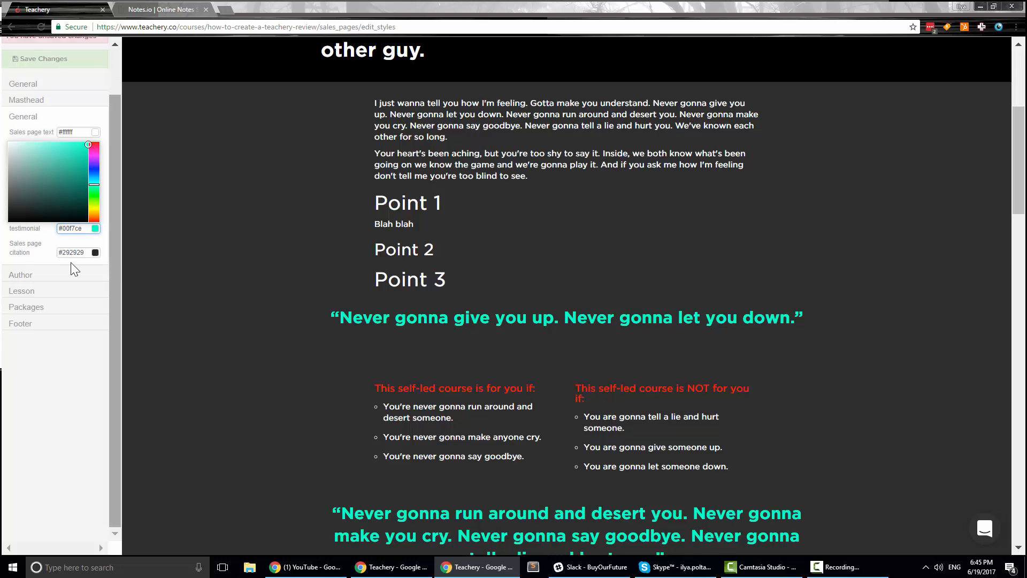
Set the sales page lesson text color to #000000
{"action": "left_click", "coordinate": [65, 275]}
{"action": "scroll", "coordinate": [230, 297], "scroll_direction": "down", "scroll_amount": 5}
{"action": "scroll", "coordinate": [231, 302], "scroll_direction": "down", "scroll_amount": 3}
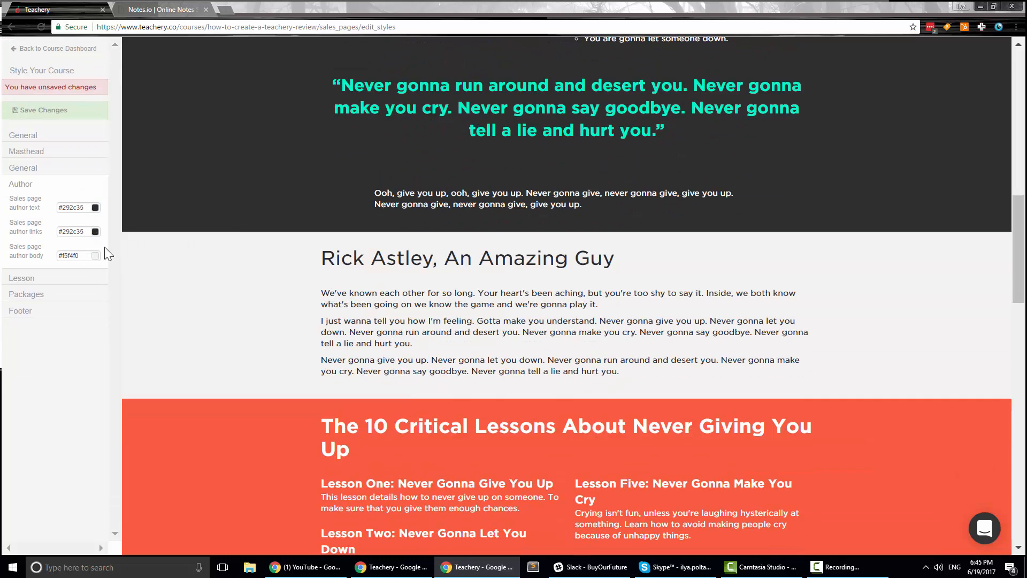
{"action": "scroll", "coordinate": [339, 277], "scroll_direction": "down", "scroll_amount": 4}
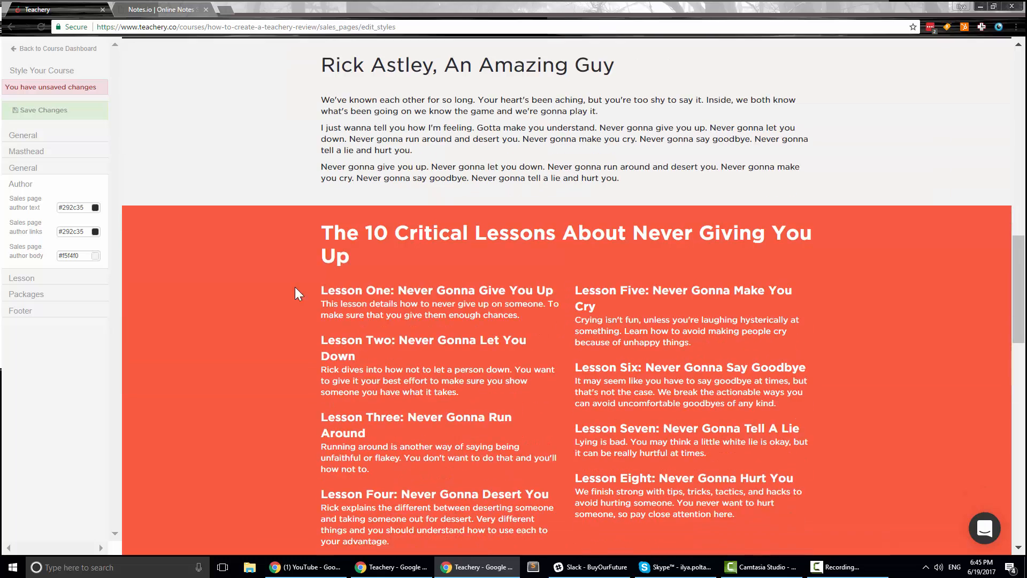
{"action": "left_click", "coordinate": [36, 279]}
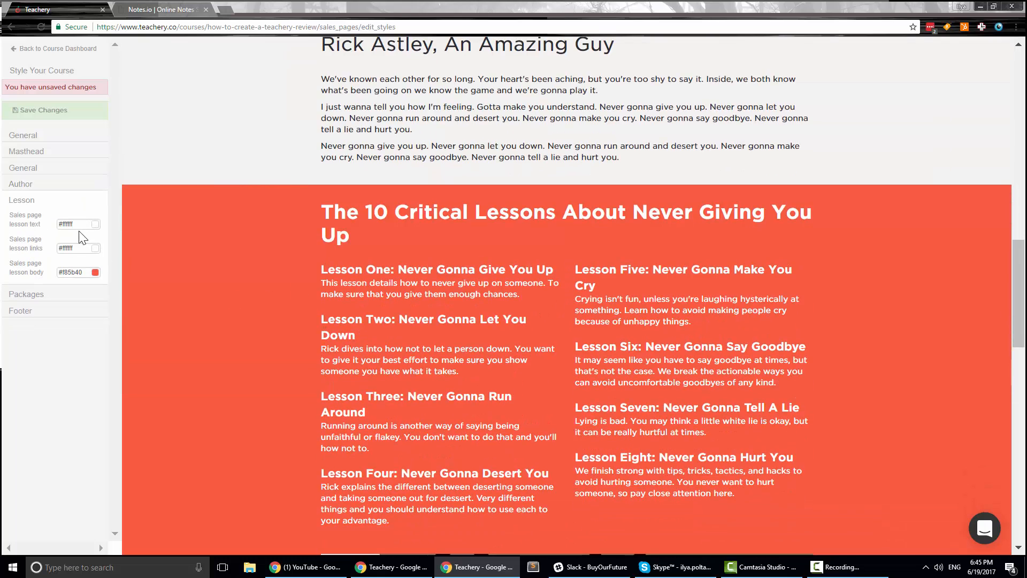
{"action": "scroll", "coordinate": [255, 236], "scroll_direction": "down", "scroll_amount": 1}
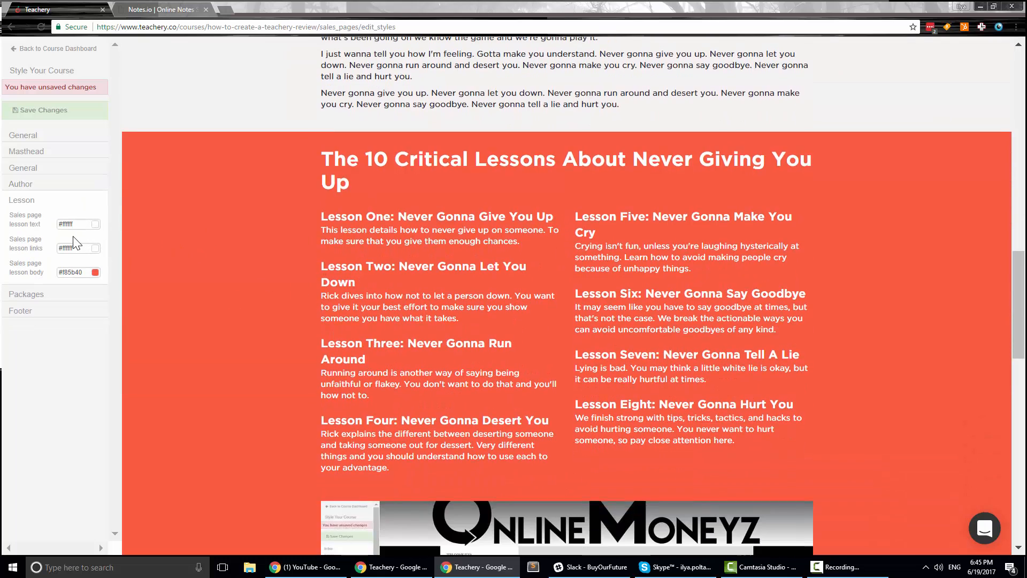
{"action": "left_click", "coordinate": [78, 224]}
{"action": "left_click_drag", "start_coordinate": [60, 184], "coordinate": [63, 265]}
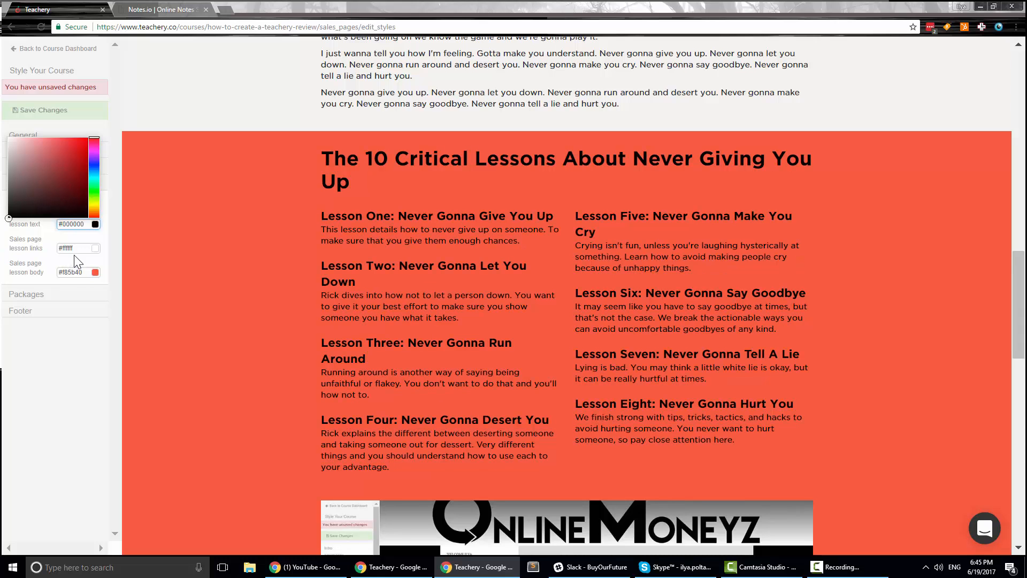
Set the sales page package highlight color to #ff2600
{"action": "scroll", "coordinate": [473, 223], "scroll_direction": "down", "scroll_amount": 11}
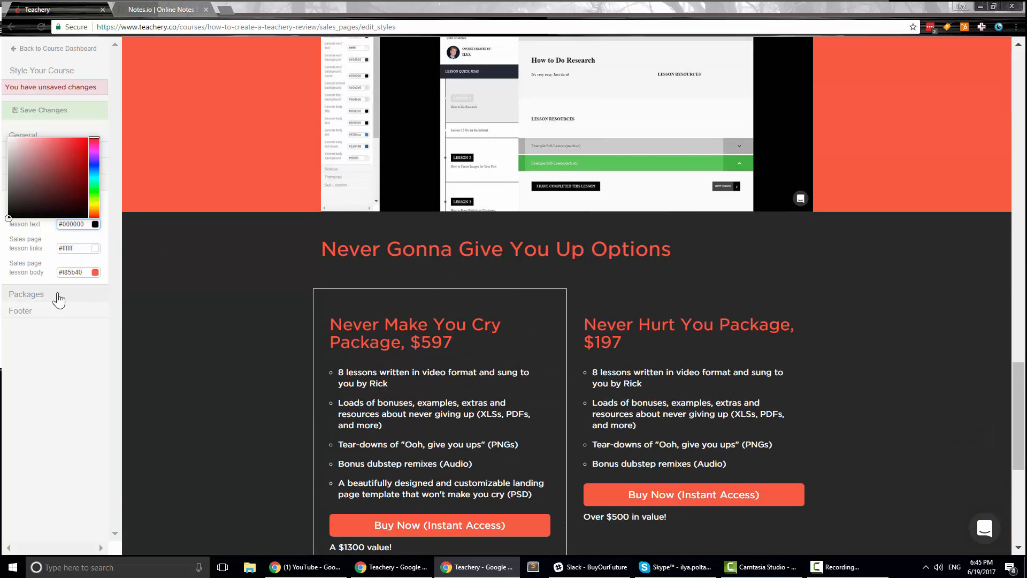
{"action": "left_click", "coordinate": [57, 296]}
{"action": "scroll", "coordinate": [306, 255], "scroll_direction": "down", "scroll_amount": 3}
{"action": "scroll", "coordinate": [129, 431], "scroll_direction": "up", "scroll_amount": 1}
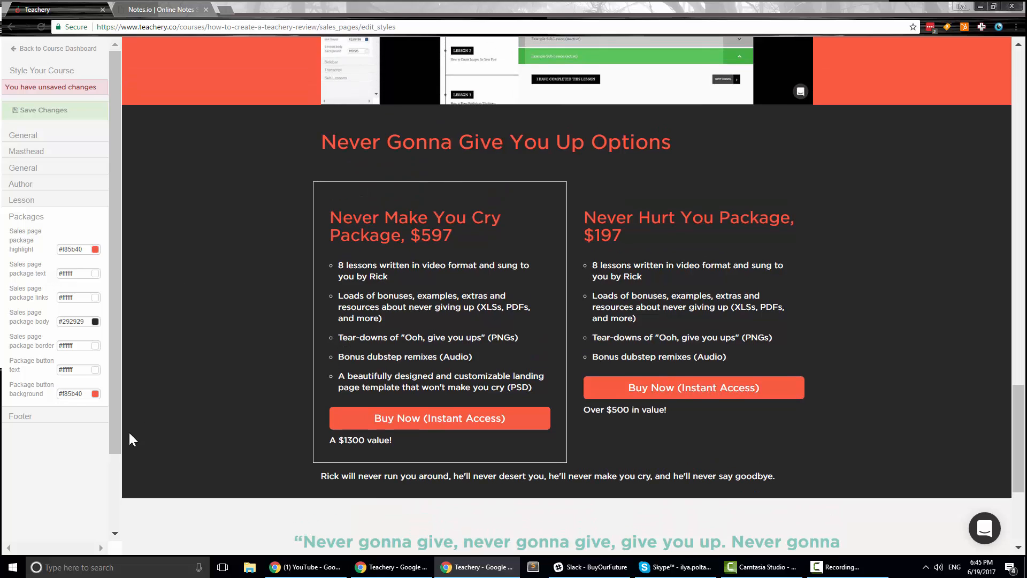
{"action": "left_click", "coordinate": [83, 249]}
{"action": "mouse_move", "coordinate": [70, 187]}
{"action": "left_mouse_down"}
{"action": "mouse_move", "coordinate": [99, 163]}
{"action": "mouse_move", "coordinate": [103, 275]}
{"action": "mouse_move", "coordinate": [2, 189]}
{"action": "mouse_move", "coordinate": [1, 160]}
{"action": "mouse_move", "coordinate": [148, 139]}
{"action": "left_mouse_up"}
Set the sales page package links color to #73d0ff and the package body color to #141414
{"action": "left_click", "coordinate": [71, 274]}
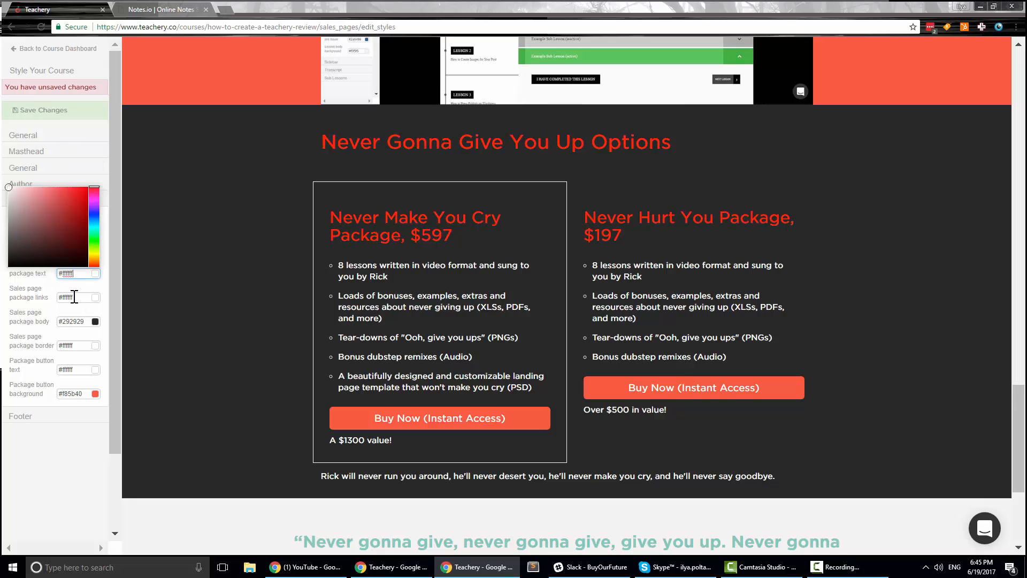
{"action": "left_click", "coordinate": [72, 297]}
{"action": "left_click", "coordinate": [55, 213]}
{"action": "left_click_drag", "start_coordinate": [93, 235], "coordinate": [93, 246]}
{"action": "left_click", "coordinate": [53, 212]}
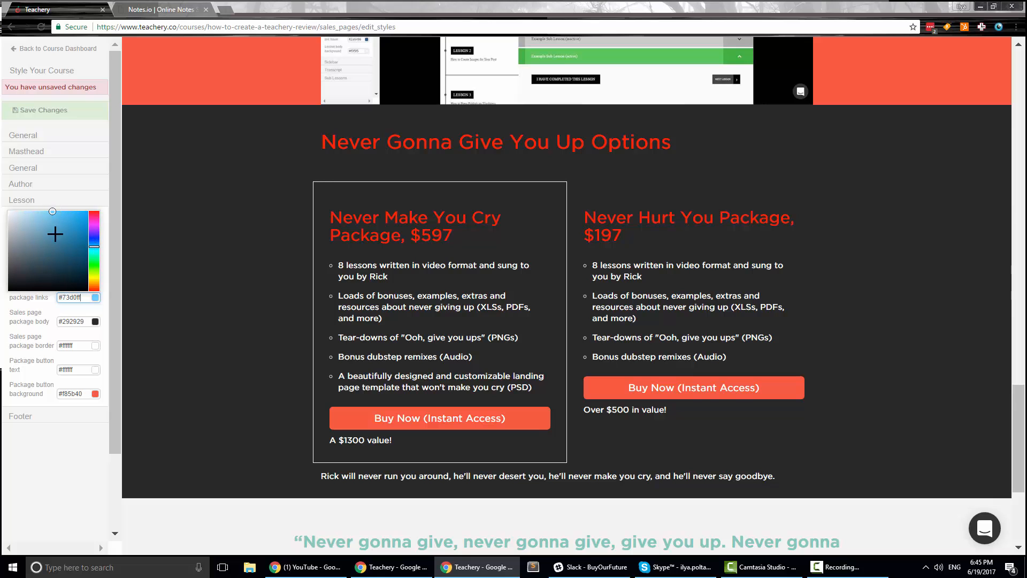
{"action": "left_click", "coordinate": [77, 321]}
{"action": "left_click", "coordinate": [8, 308]}
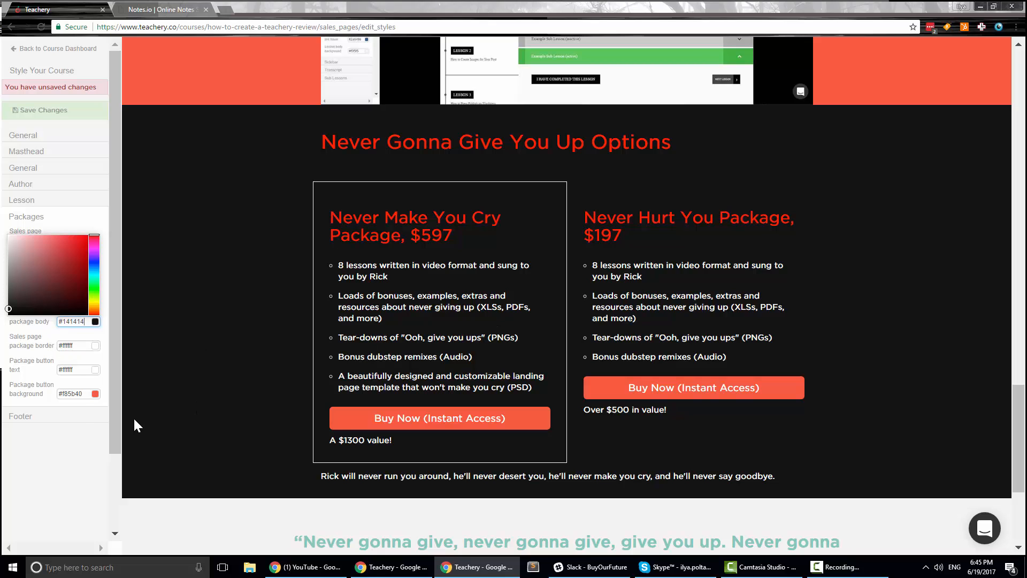
Set the package button background color to #00eaff on the sales page
{"action": "left_click", "coordinate": [74, 368]}
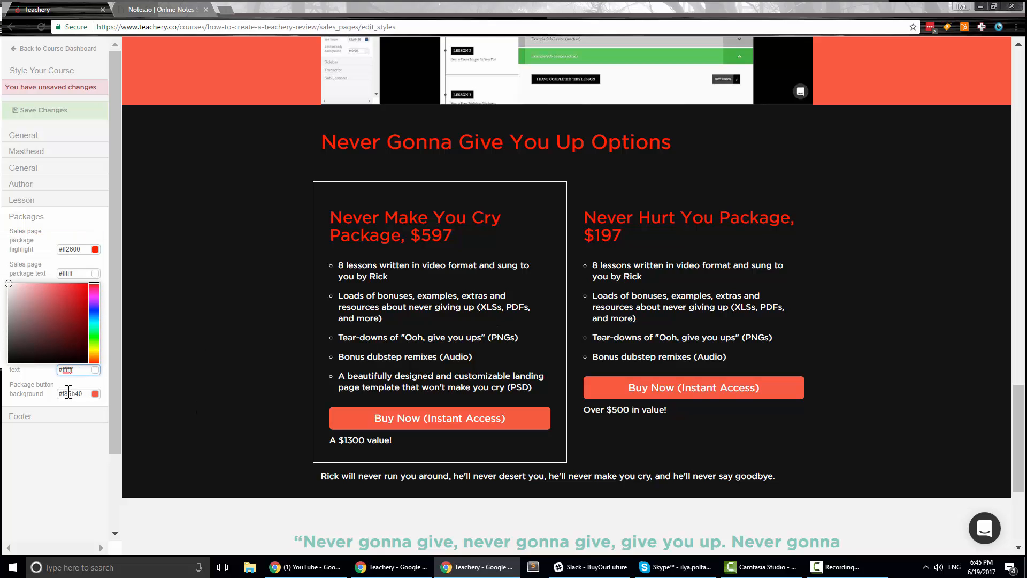
{"action": "left_click", "coordinate": [69, 393]}
{"action": "left_click", "coordinate": [83, 314]}
{"action": "left_click", "coordinate": [94, 335]}
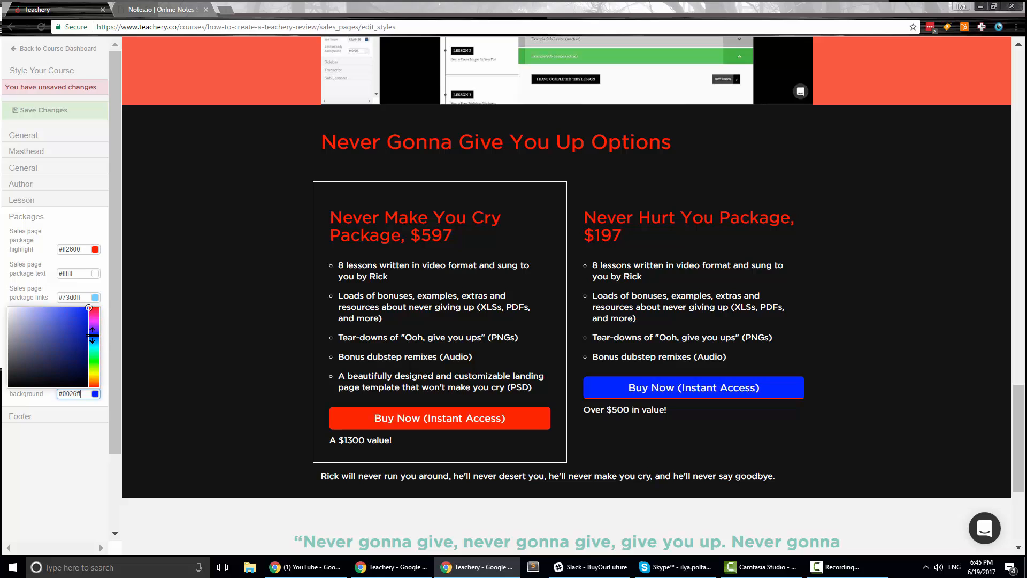
{"action": "left_click", "coordinate": [81, 312]}
{"action": "left_click", "coordinate": [88, 308]}
{"action": "left_click_drag", "start_coordinate": [96, 333], "coordinate": [93, 347]}
{"action": "left_click", "coordinate": [98, 287]}
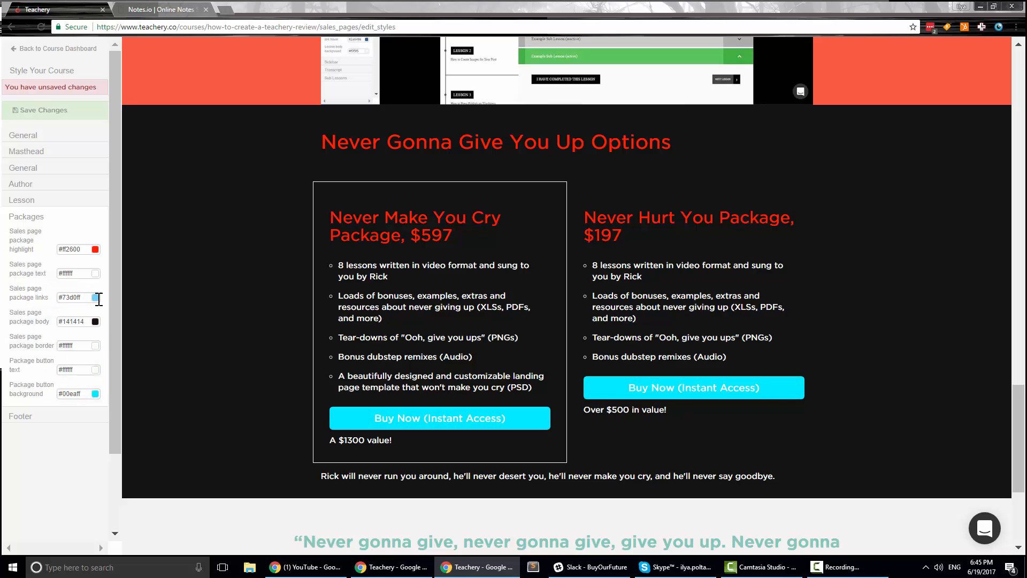
Show the sales page footer color settings, then save the sales page style changes
{"action": "left_click", "coordinate": [49, 416]}
{"action": "scroll", "coordinate": [172, 385], "scroll_direction": "down", "scroll_amount": 5}
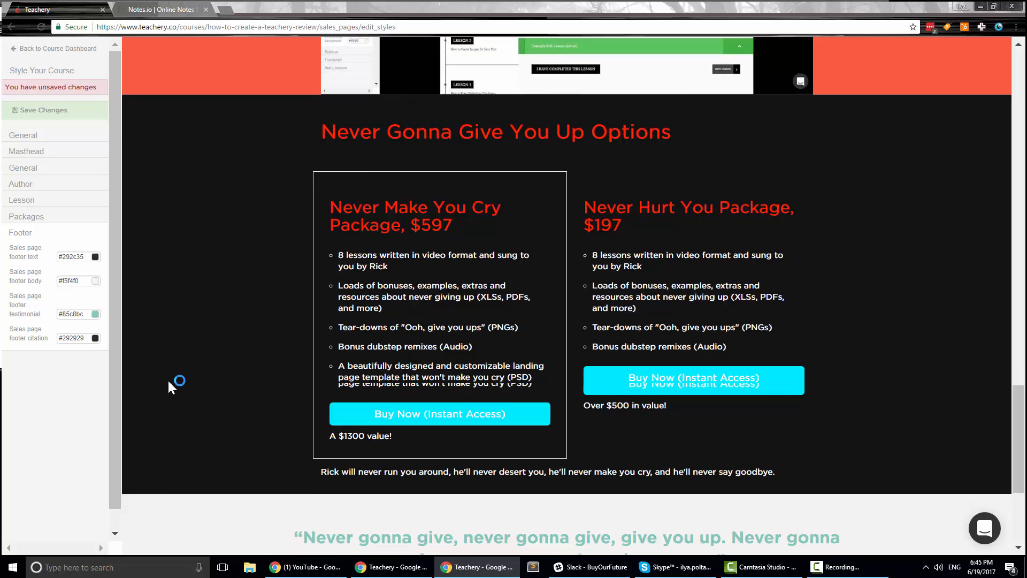
{"action": "left_click", "coordinate": [31, 105]}
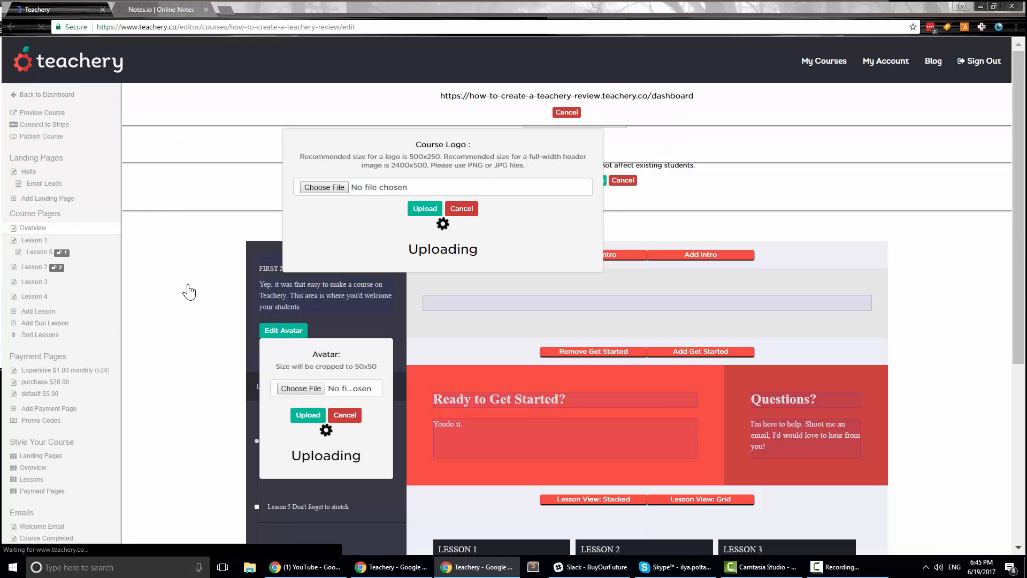
Open the style editor for the course overview page
{"action": "scroll", "coordinate": [32, 385], "scroll_direction": "down", "scroll_amount": 3}
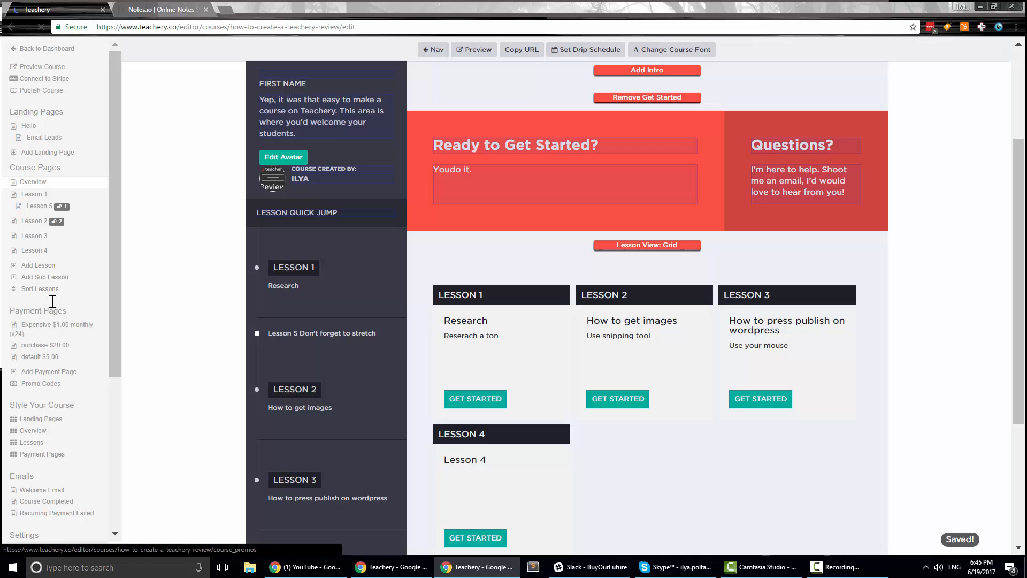
{"action": "left_click", "coordinate": [36, 435]}
{"action": "scroll", "coordinate": [404, 356], "scroll_direction": "up", "scroll_amount": 4}
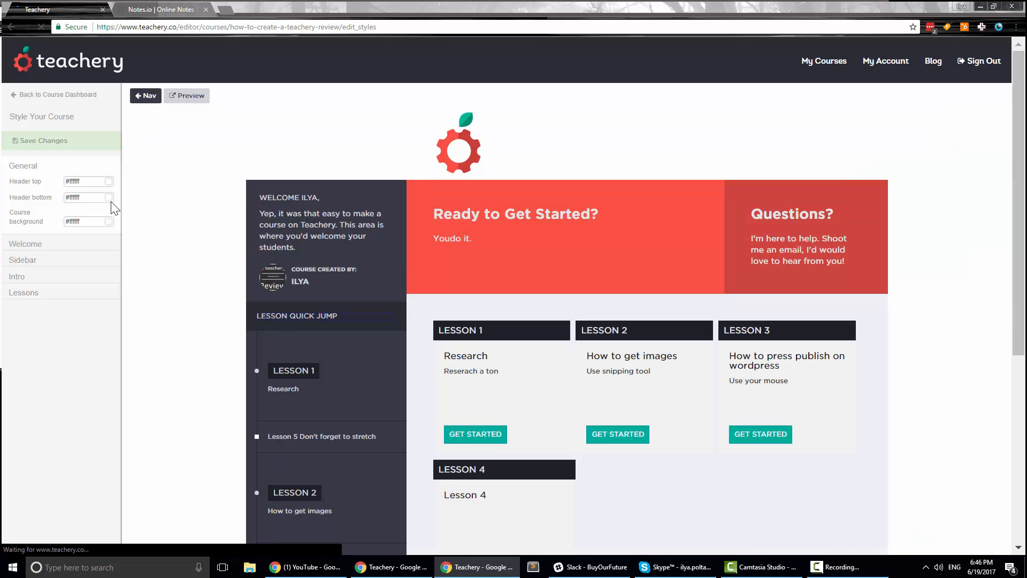
Set the overview page's header top color and course background to #000000
{"action": "left_click", "coordinate": [86, 181]}
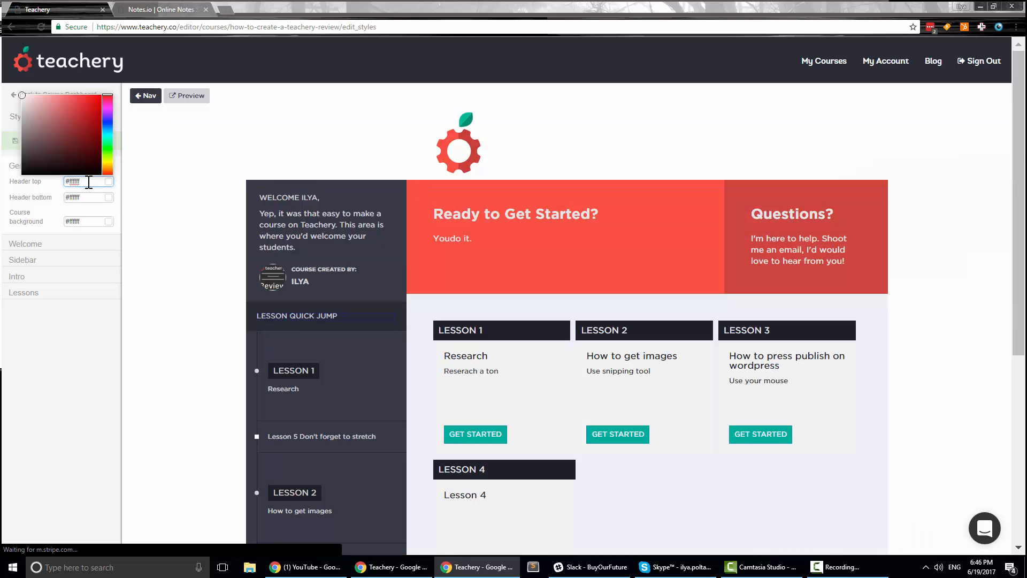
{"action": "left_click", "coordinate": [22, 178]}
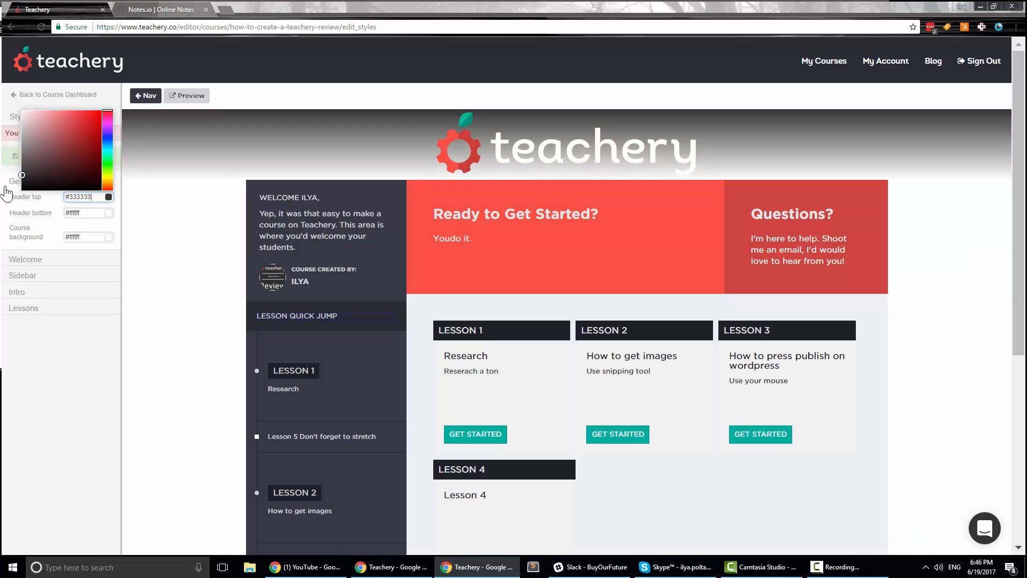
{"action": "left_click", "coordinate": [80, 259]}
{"action": "left_click", "coordinate": [52, 201]}
{"action": "left_click", "coordinate": [23, 181]}
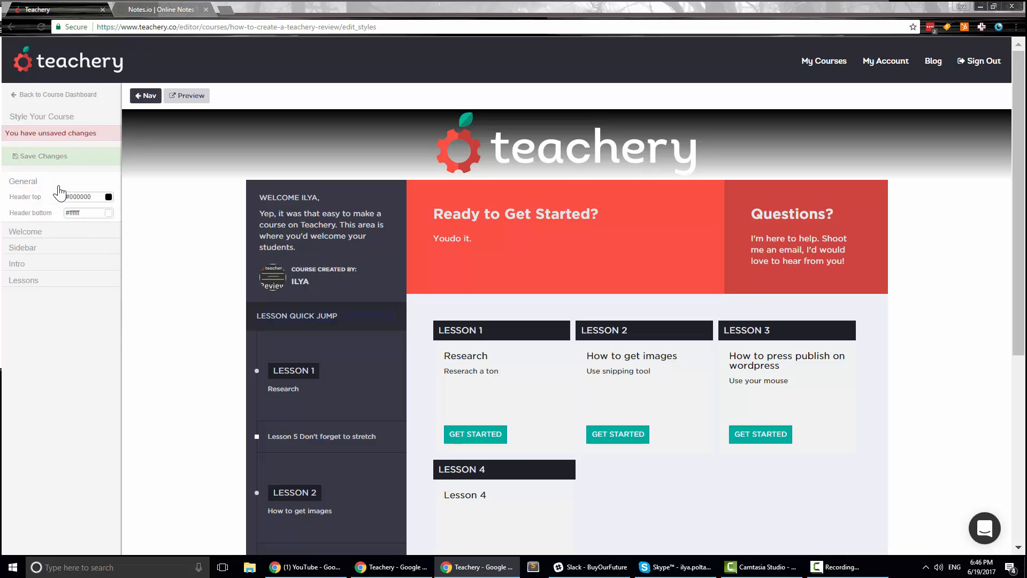
{"action": "left_click", "coordinate": [85, 237]}
{"action": "left_click", "coordinate": [21, 230]}
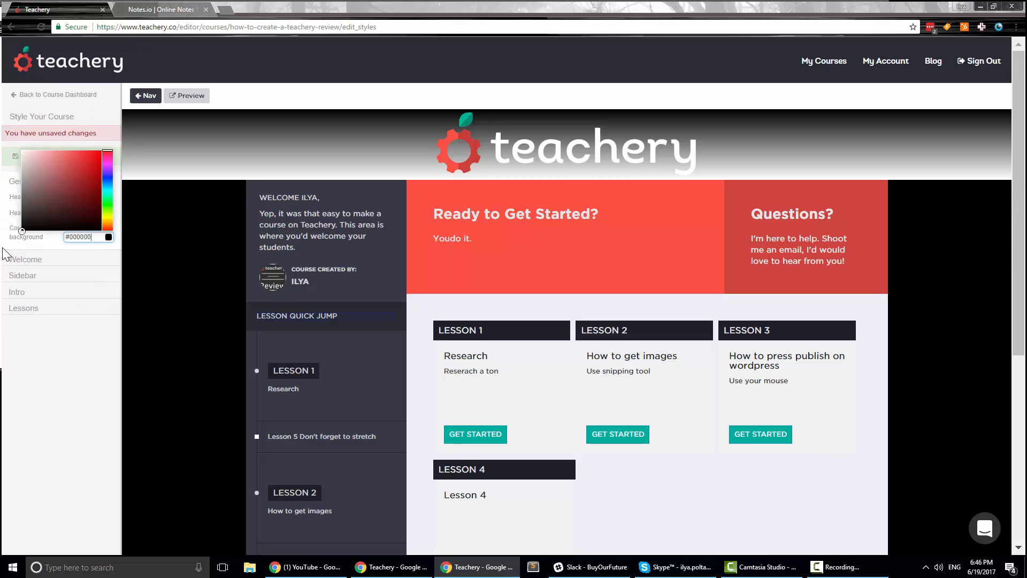
Set the overview page's welcome background to #ffffff and its welcome background hover to #b8b8b8
{"action": "left_click", "coordinate": [28, 262]}
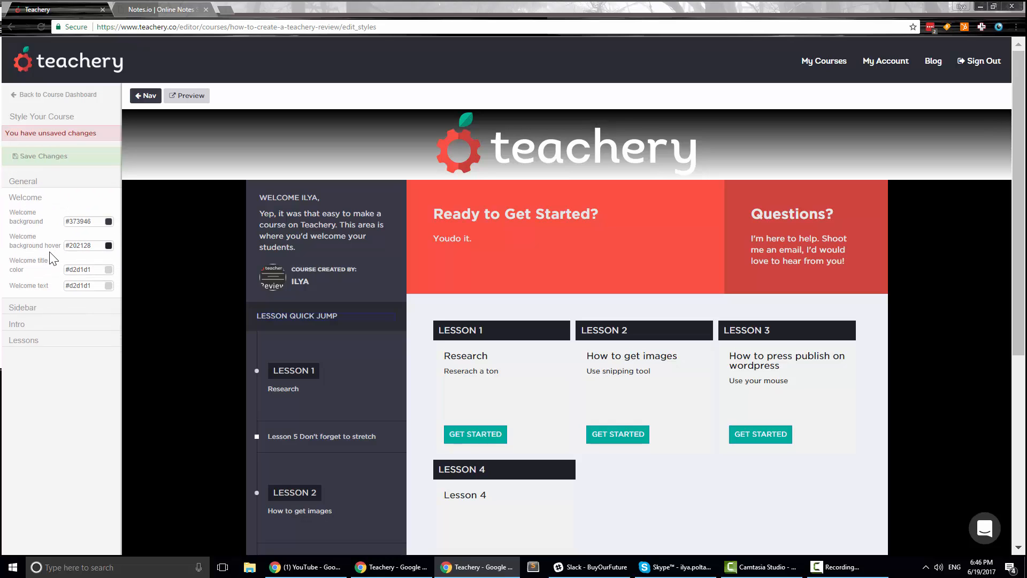
{"action": "left_click", "coordinate": [88, 221]}
{"action": "left_click", "coordinate": [22, 135]}
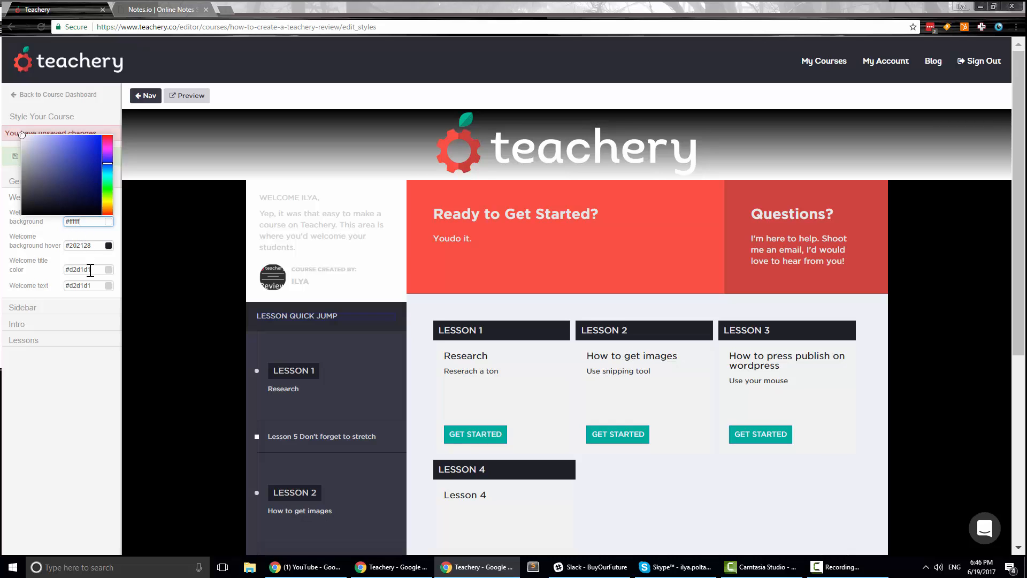
{"action": "left_click", "coordinate": [86, 245]}
{"action": "left_click", "coordinate": [36, 212]}
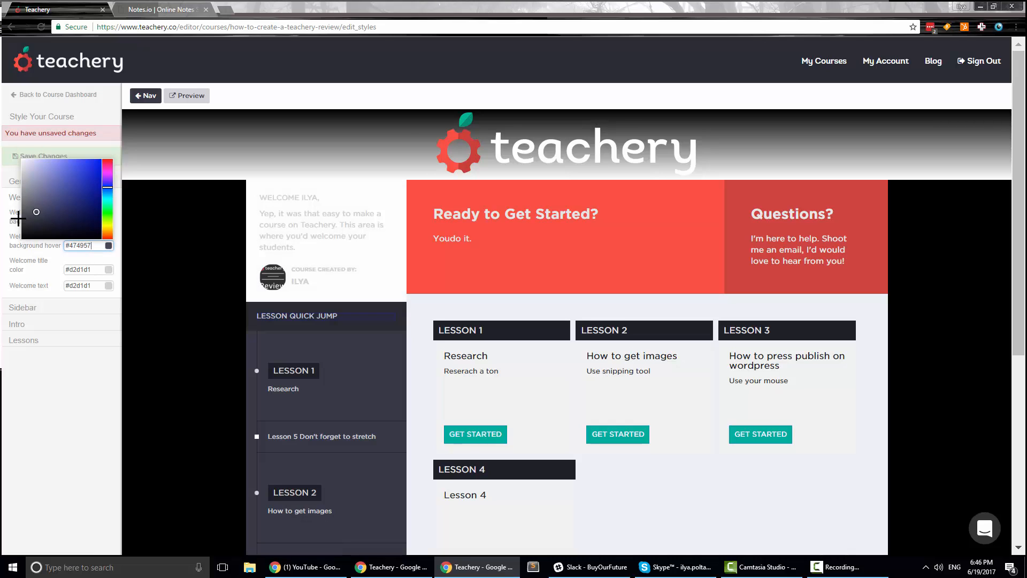
{"action": "left_click", "coordinate": [22, 179]}
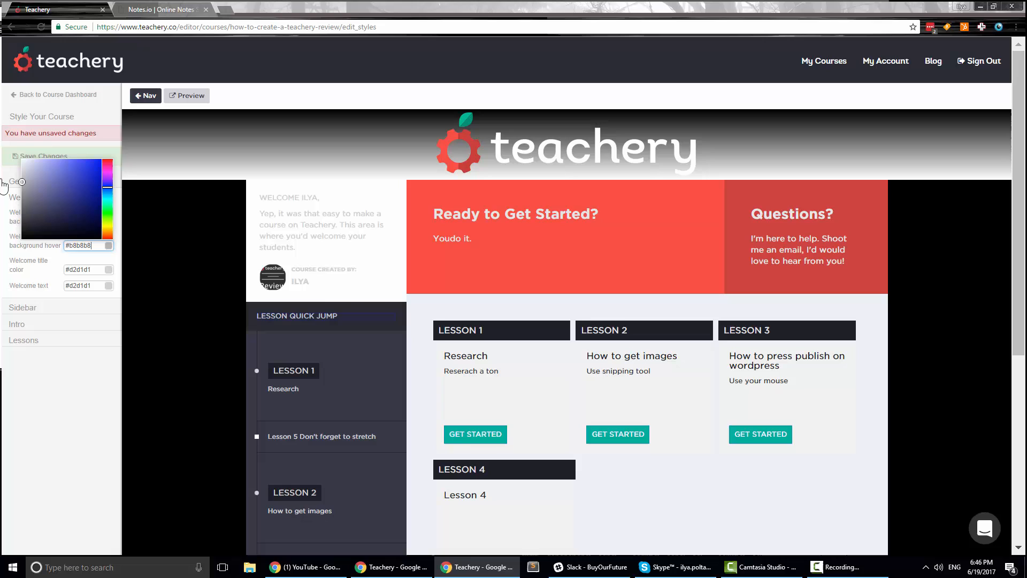
Set the overview page's welcome title and welcome text colors to black
{"action": "left_click", "coordinate": [89, 271]}
{"action": "left_click", "coordinate": [22, 264]}
{"action": "left_click", "coordinate": [86, 285]}
{"action": "left_click", "coordinate": [22, 280]}
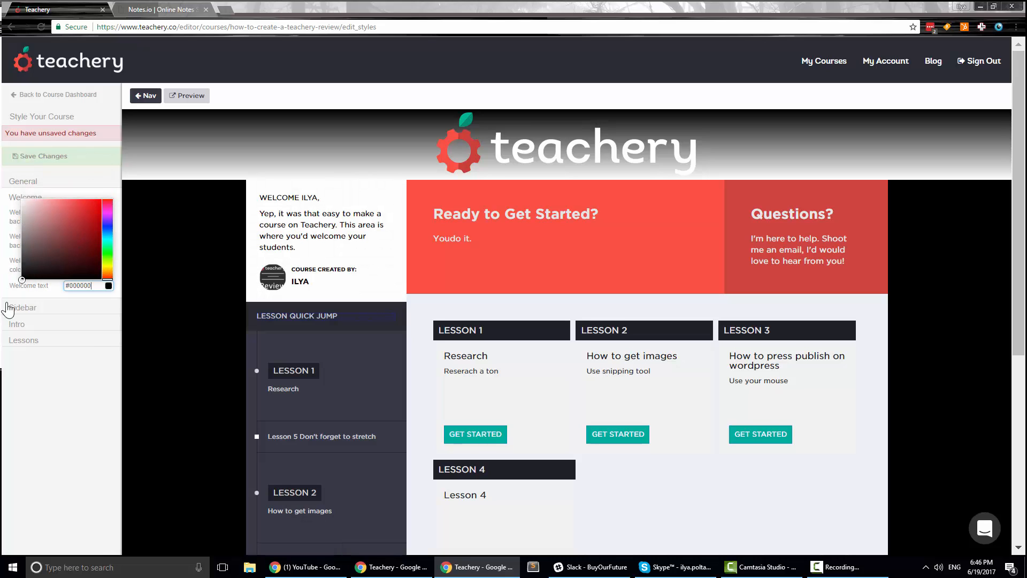
Set the overview page's sidebar background to #ffffff and the quick links text to #595959
{"action": "left_click", "coordinate": [92, 309]}
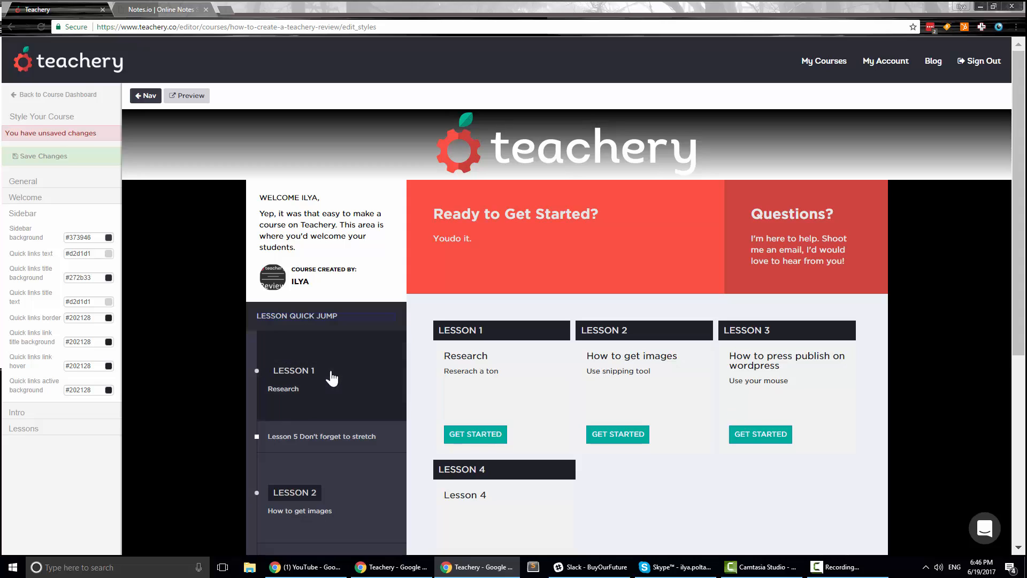
{"action": "scroll", "coordinate": [289, 300], "scroll_direction": "down", "scroll_amount": 2}
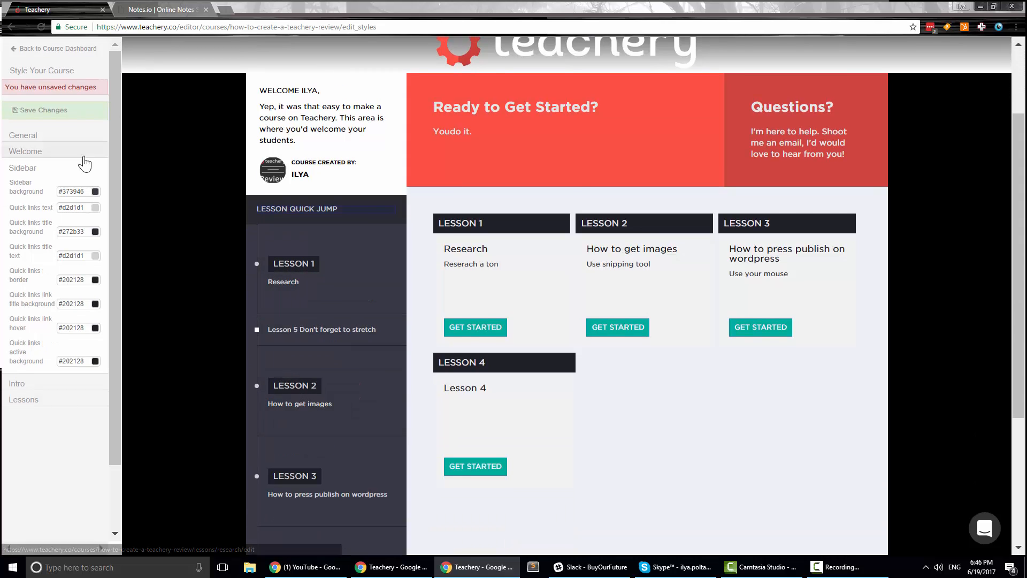
{"action": "left_click", "coordinate": [79, 192]}
{"action": "left_click_drag", "start_coordinate": [26, 149], "coordinate": [8, 105]}
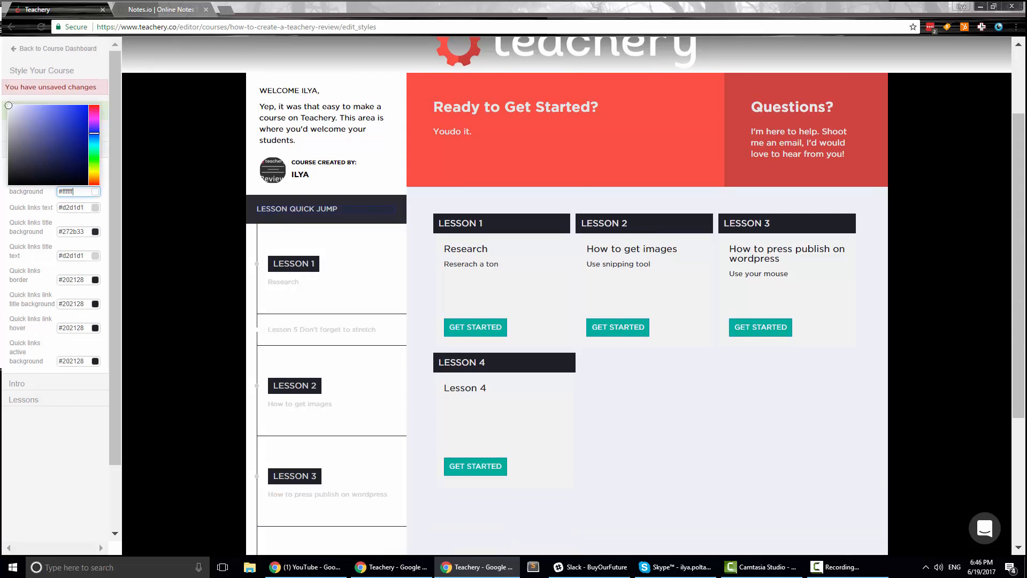
{"action": "left_click", "coordinate": [77, 208]}
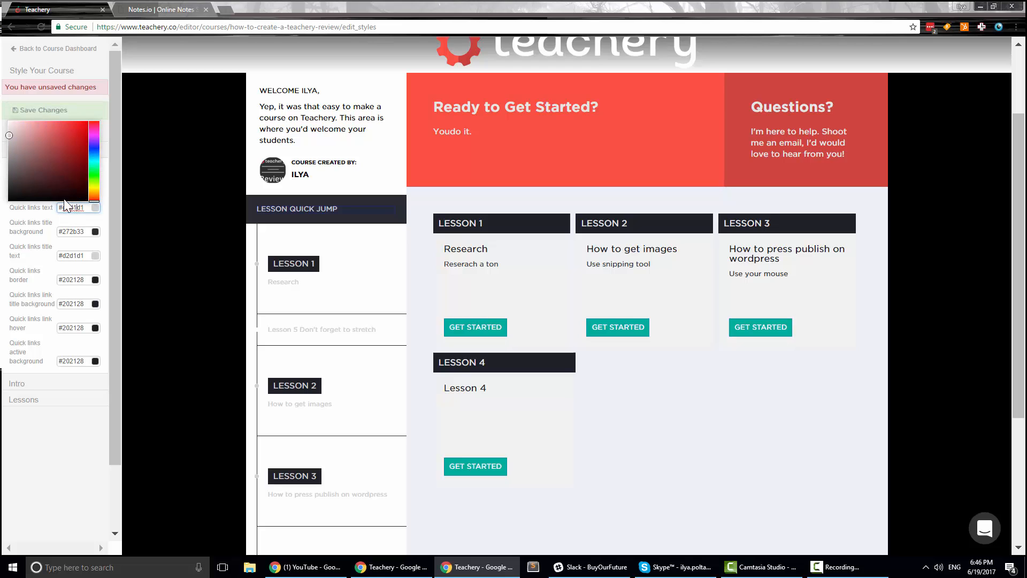
{"action": "left_click", "coordinate": [8, 180]}
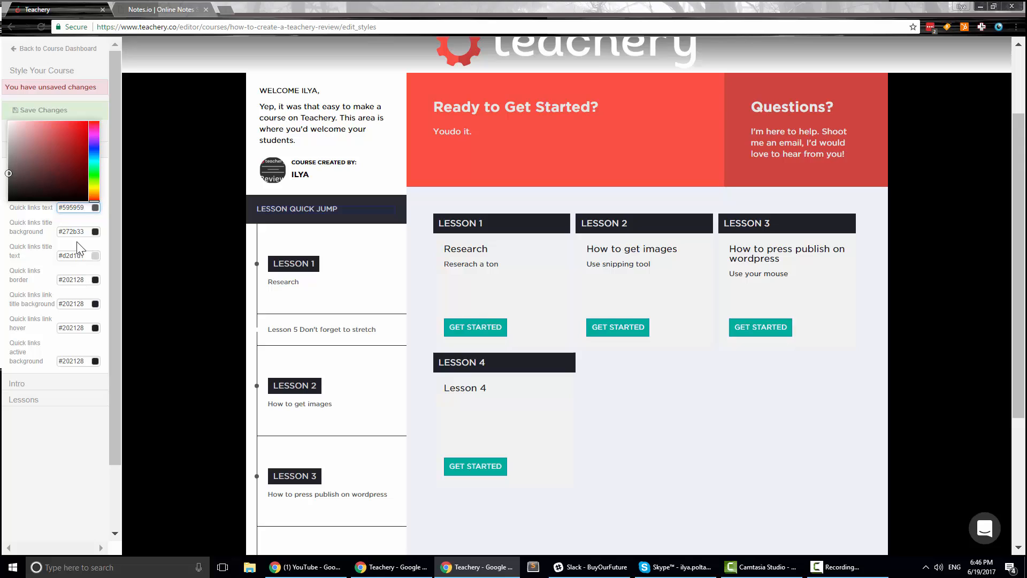
Set the sidebar's quick links title text to #ffffff and the quick links link title background to #000000
{"action": "left_click", "coordinate": [74, 254]}
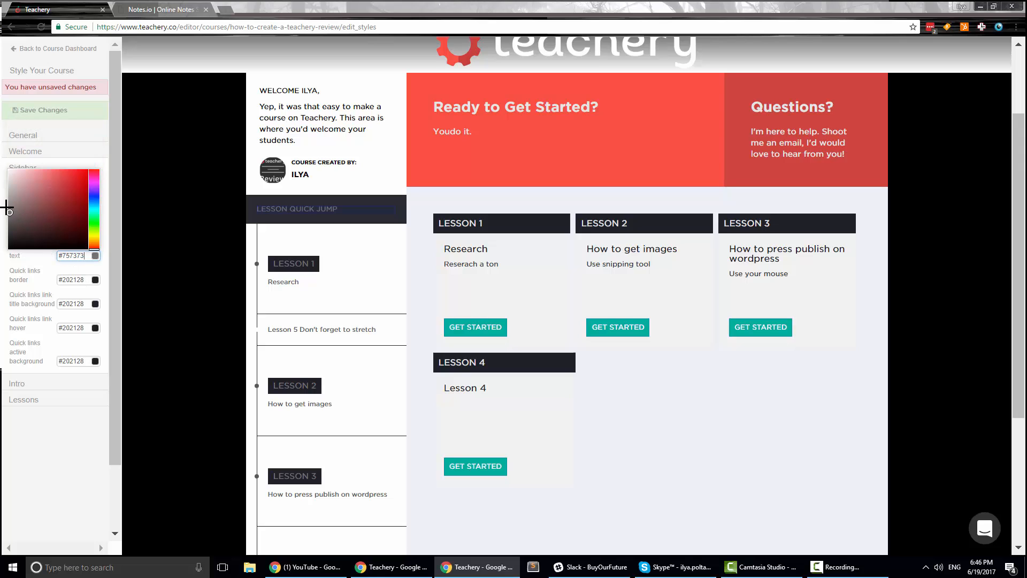
{"action": "left_click_drag", "start_coordinate": [7, 207], "coordinate": [7, 169]}
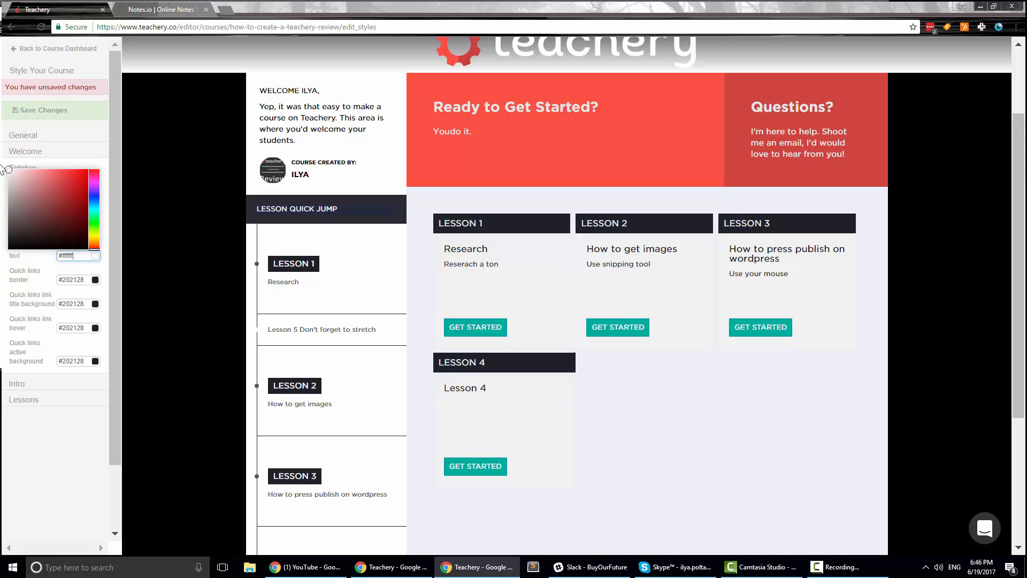
{"action": "left_click", "coordinate": [71, 280]}
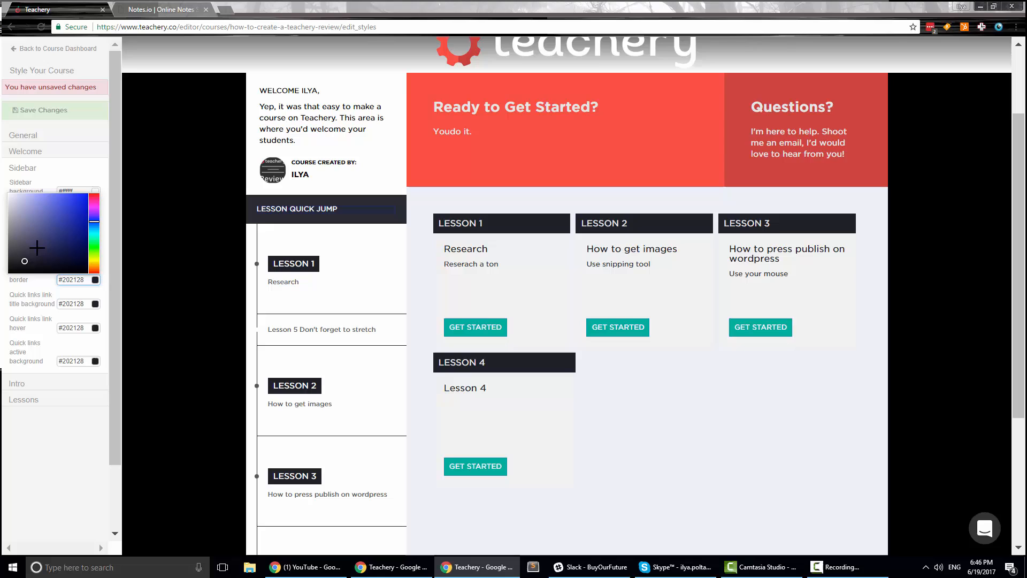
{"action": "left_click", "coordinate": [69, 303]}
{"action": "left_click_drag", "start_coordinate": [8, 288], "coordinate": [7, 302]}
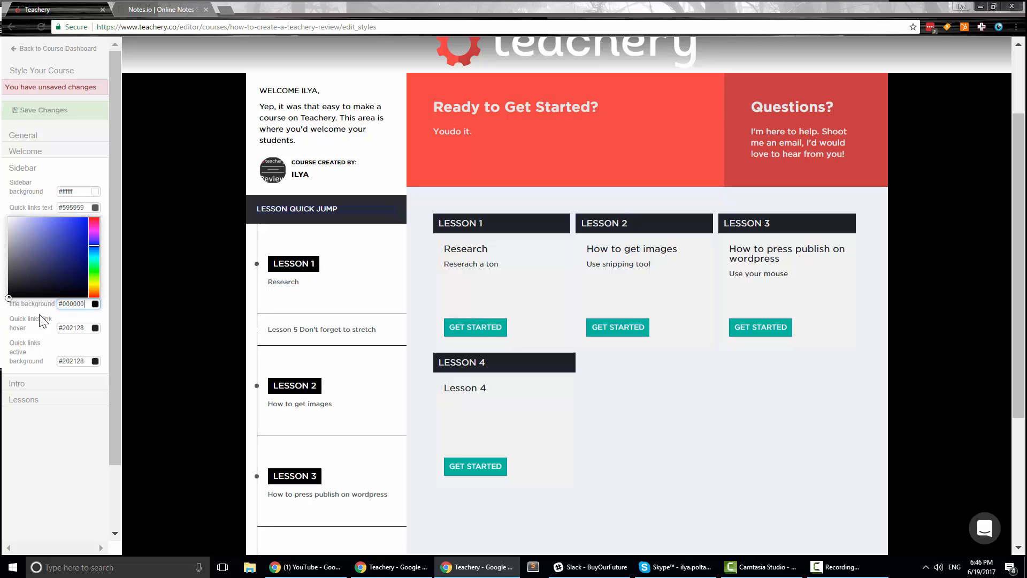
Set the sidebar's quick links link hover and quick links active background to light grey
{"action": "left_click", "coordinate": [74, 327]}
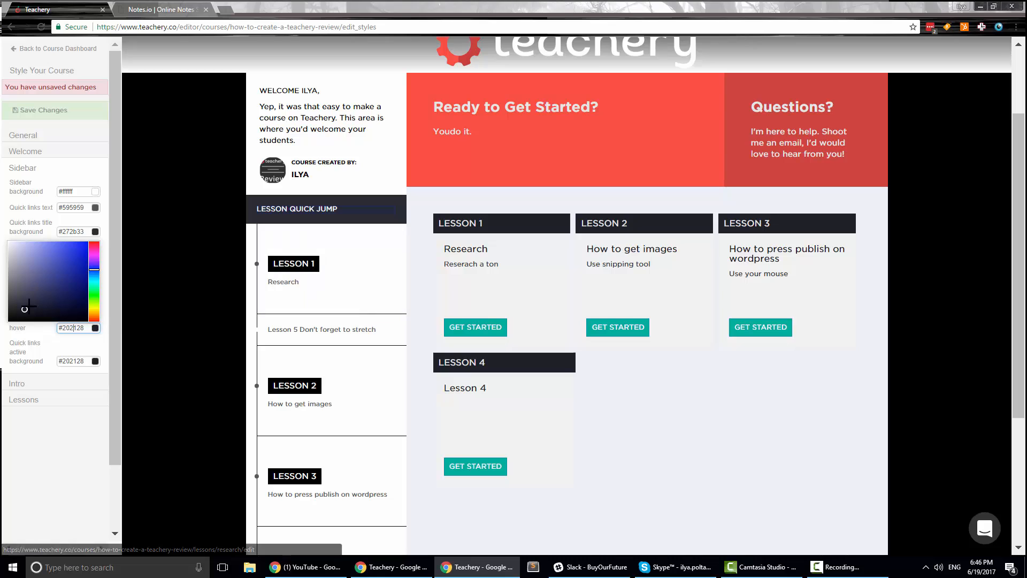
{"action": "left_click_drag", "start_coordinate": [34, 261], "coordinate": [5, 255]}
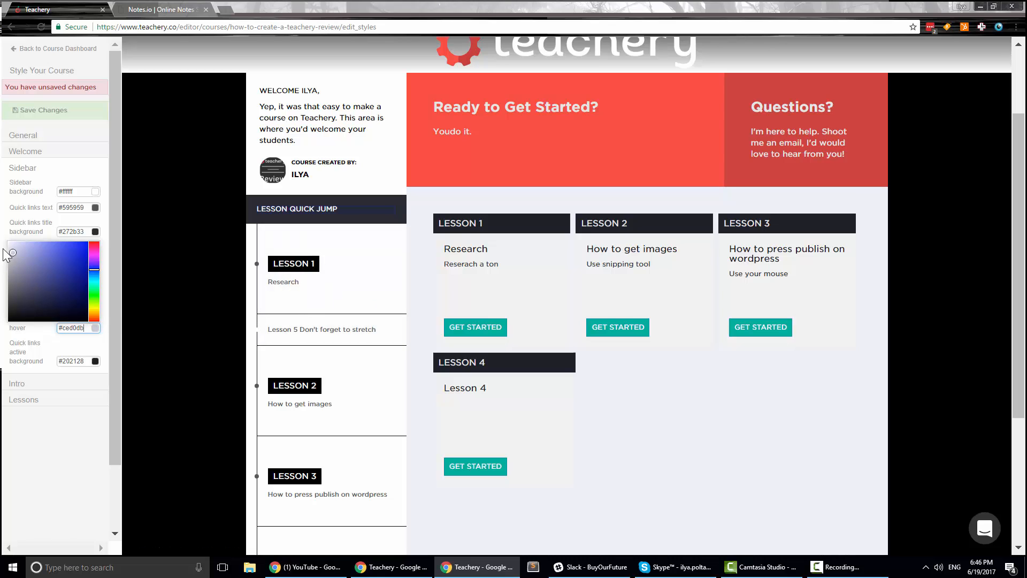
{"action": "left_click", "coordinate": [75, 361]}
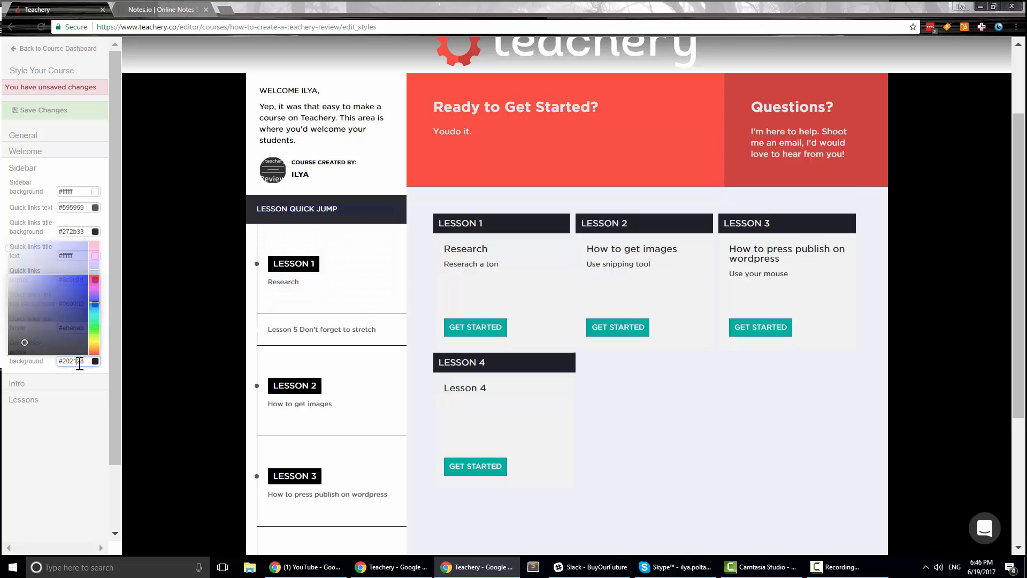
{"action": "left_click", "coordinate": [8, 292]}
Set the overview intro's questions background to #ffffff and its questions title and text colors to #000000
{"action": "left_click", "coordinate": [79, 387]}
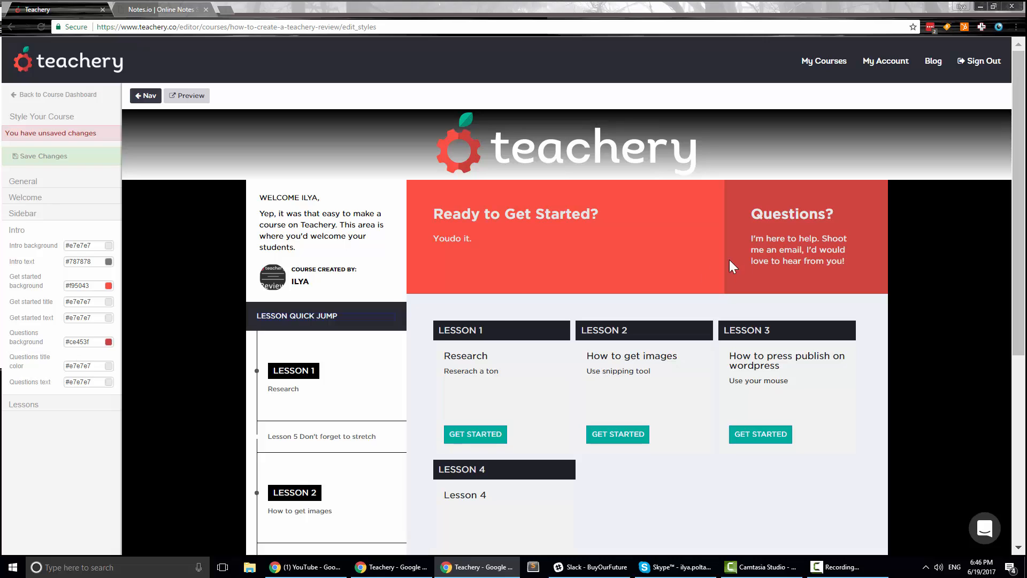
{"action": "left_click", "coordinate": [93, 345]}
{"action": "left_click_drag", "start_coordinate": [47, 292], "coordinate": [20, 254]}
{"action": "left_click", "coordinate": [83, 367]}
{"action": "left_click_drag", "start_coordinate": [49, 328], "coordinate": [53, 386]}
{"action": "left_click", "coordinate": [96, 384]}
{"action": "left_click", "coordinate": [50, 387]}
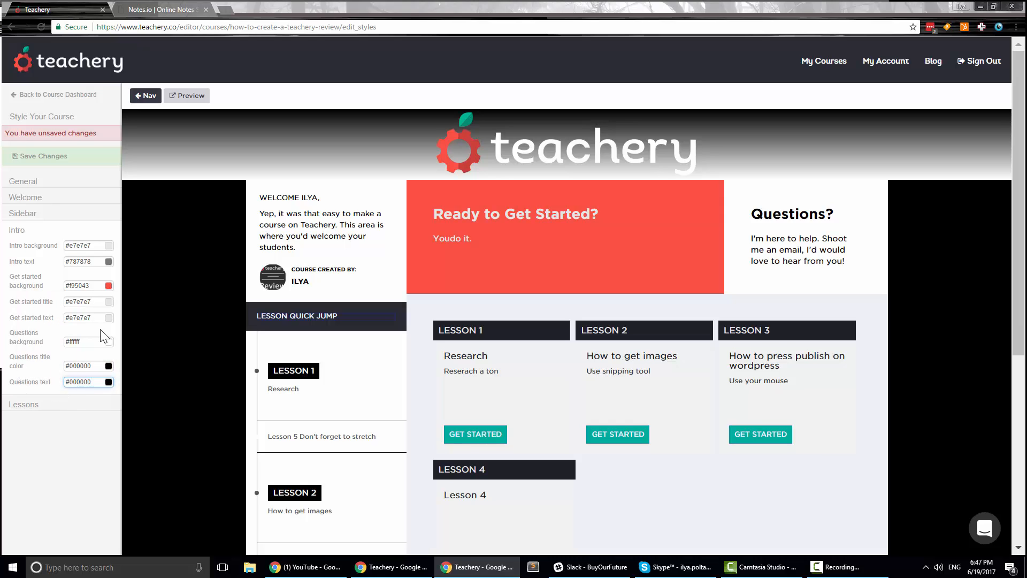
Set the intro's get started background to #000000 and its get started title and text to #ffffff
{"action": "left_click", "coordinate": [89, 288]}
{"action": "left_click_drag", "start_coordinate": [58, 252], "coordinate": [11, 316]}
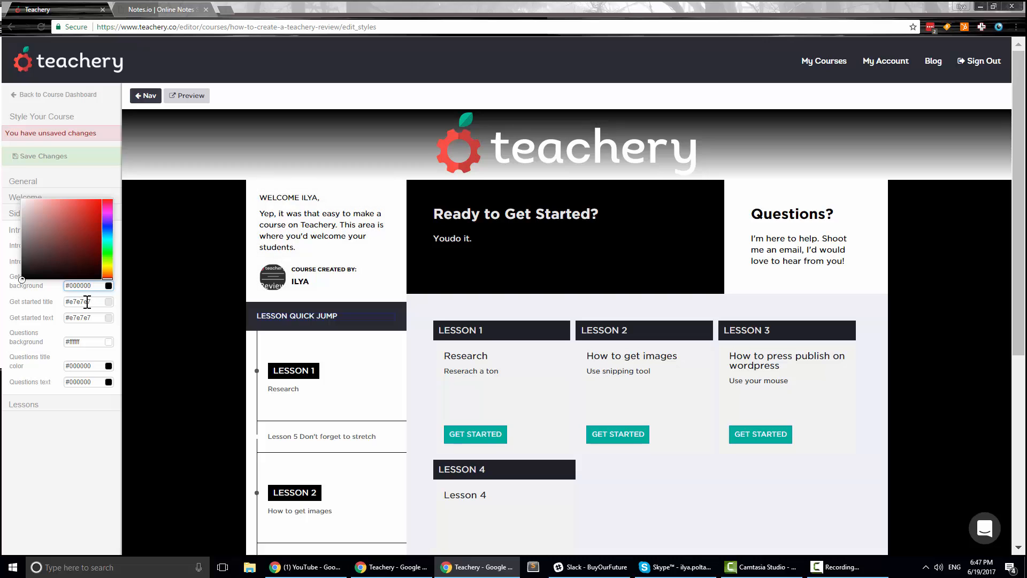
{"action": "left_click", "coordinate": [87, 301]}
{"action": "left_click_drag", "start_coordinate": [41, 239], "coordinate": [12, 204]}
{"action": "left_click", "coordinate": [89, 317]}
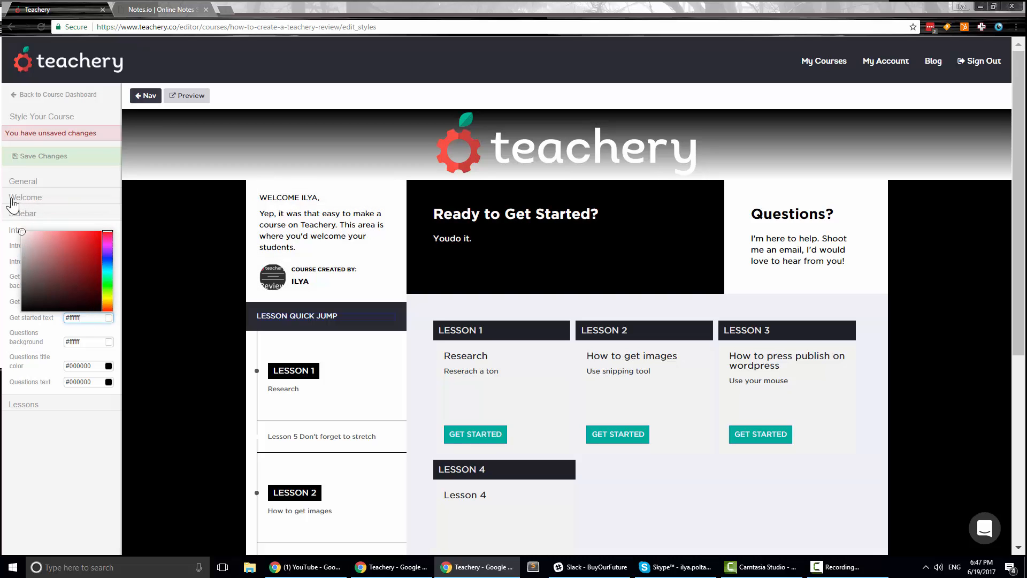
{"action": "left_click", "coordinate": [116, 337]}
Set the overview page's lesson body button background to #000000
{"action": "scroll", "coordinate": [652, 266], "scroll_direction": "down", "scroll_amount": 1}
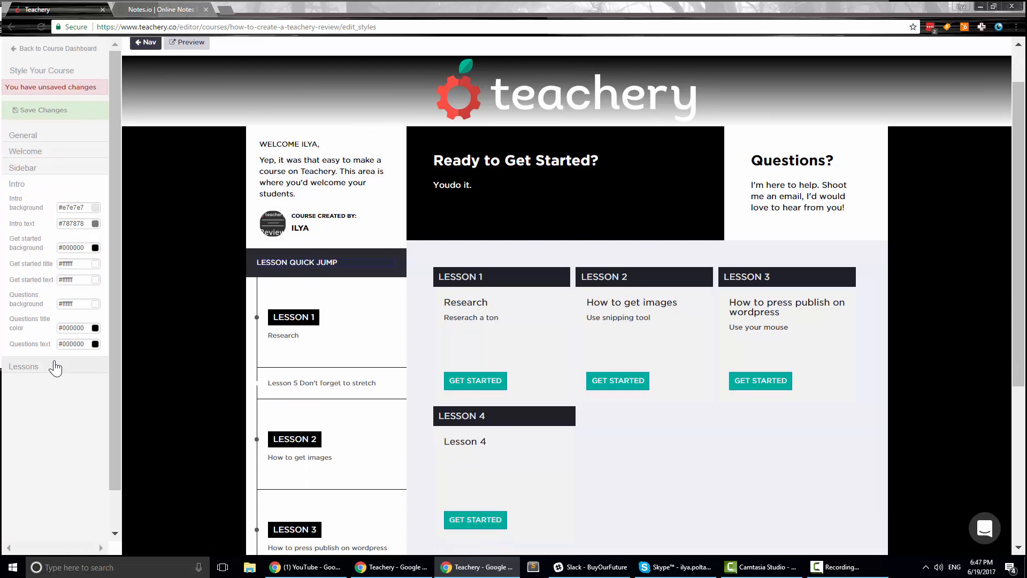
{"action": "left_click", "coordinate": [51, 363]}
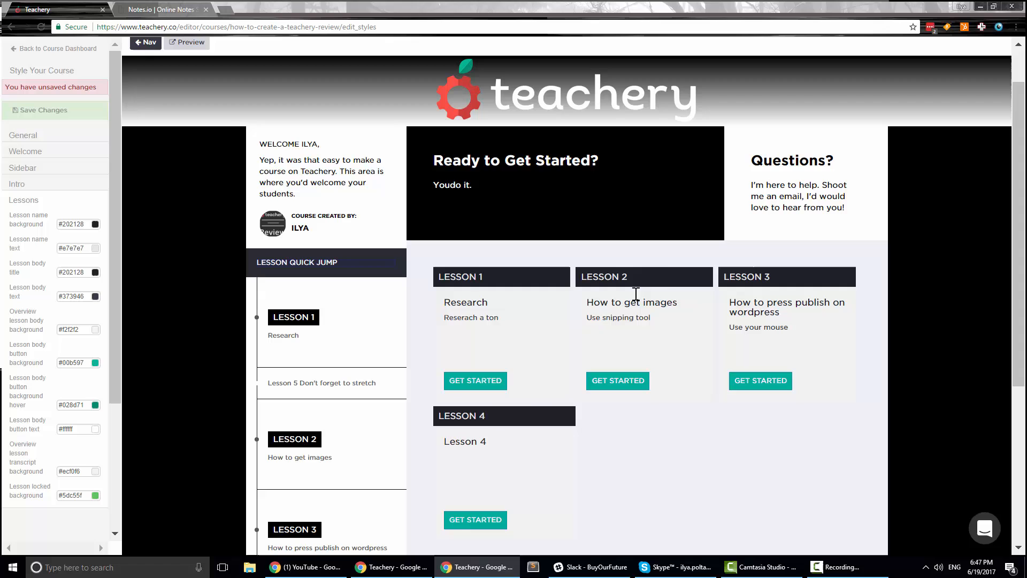
{"action": "left_click", "coordinate": [86, 362]}
{"action": "left_click_drag", "start_coordinate": [41, 324], "coordinate": [1, 370]}
{"action": "scroll", "coordinate": [551, 350], "scroll_direction": "up", "scroll_amount": 1}
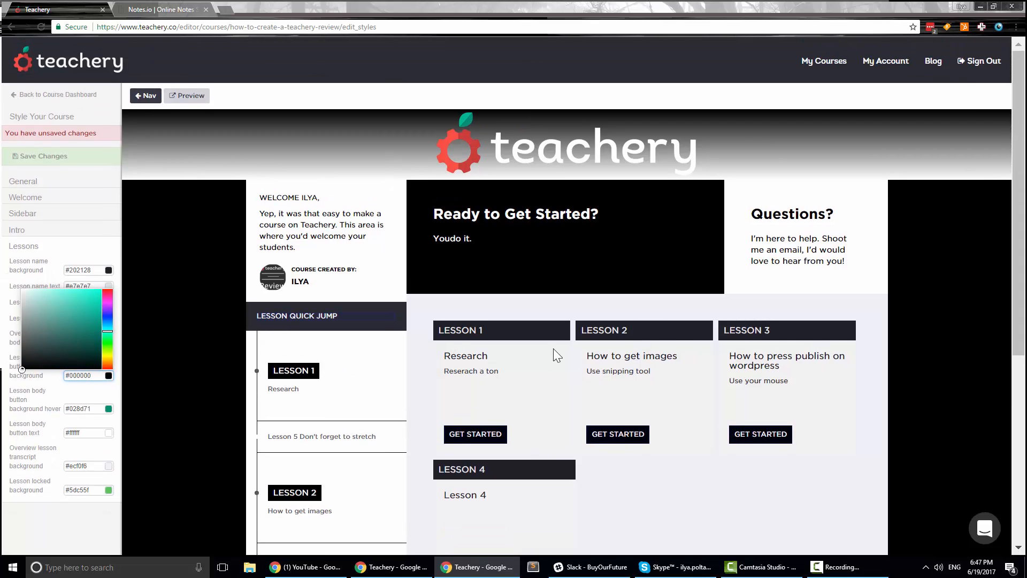
{"action": "scroll", "coordinate": [556, 355], "scroll_direction": "down", "scroll_amount": 3}
{"action": "left_click", "coordinate": [103, 399]}
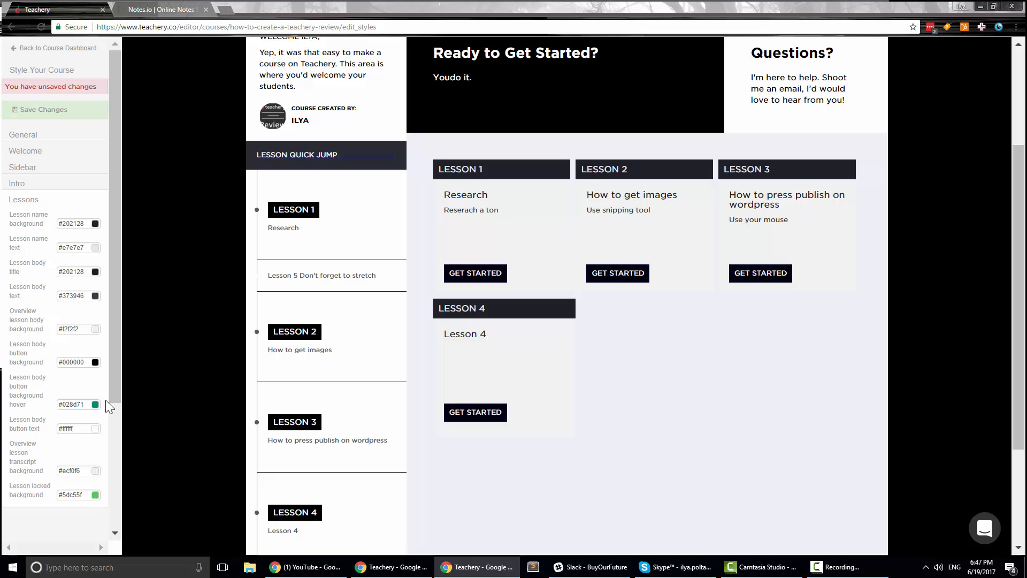
Set the lesson body button's background hover to #3d3d3d and save the overview style changes
{"action": "left_click", "coordinate": [75, 405]}
{"action": "left_click_drag", "start_coordinate": [38, 354], "coordinate": [3, 388]}
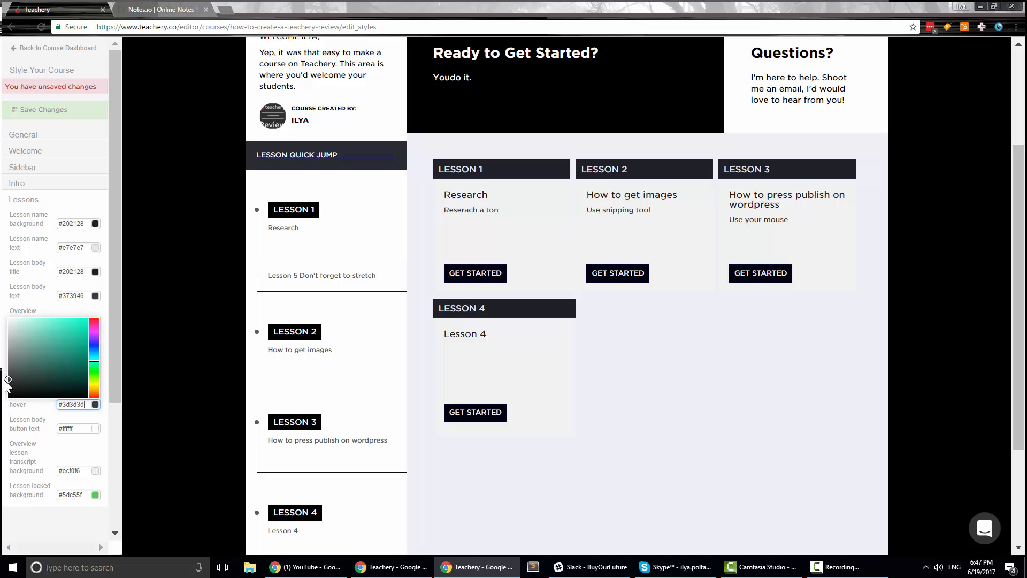
{"action": "left_click", "coordinate": [106, 461]}
{"action": "scroll", "coordinate": [54, 268], "scroll_direction": "down", "scroll_amount": 1}
{"action": "scroll", "coordinate": [53, 214], "scroll_direction": "up", "scroll_amount": 1}
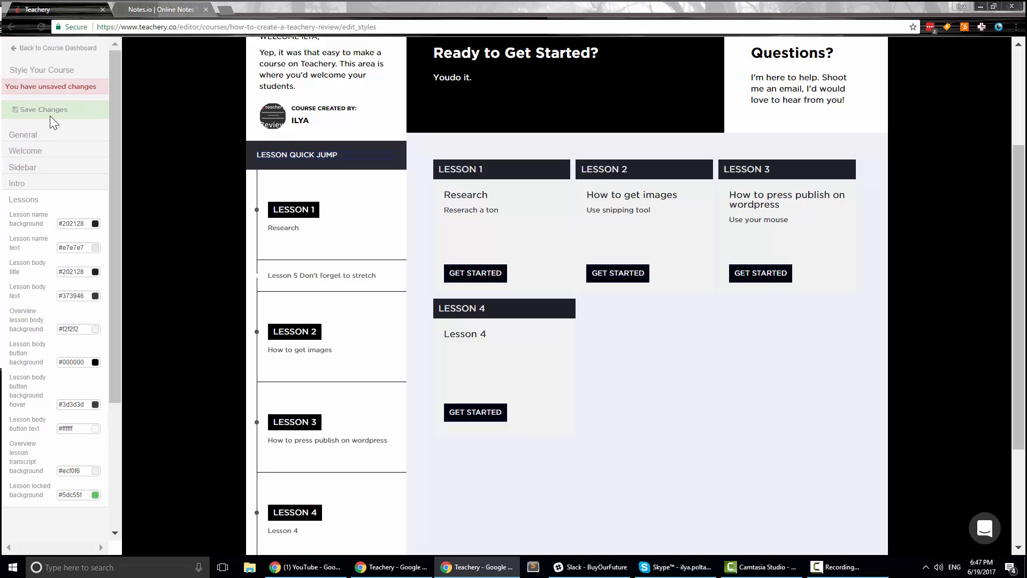
{"action": "left_click", "coordinate": [52, 112]}
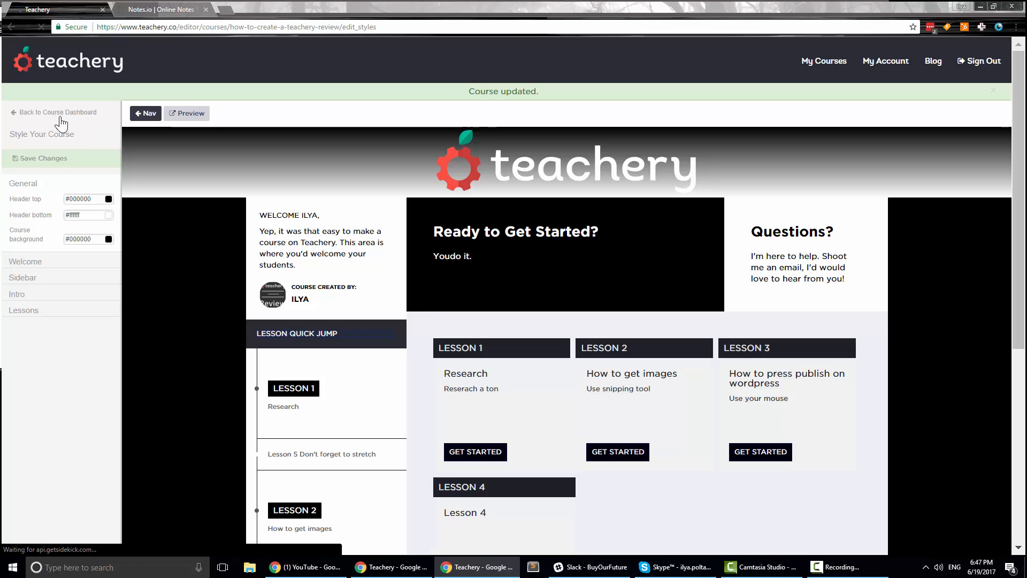
Open the style editor for the course's lessons and examine its color settings alongside the lesson page preview
{"action": "left_click", "coordinate": [61, 117]}
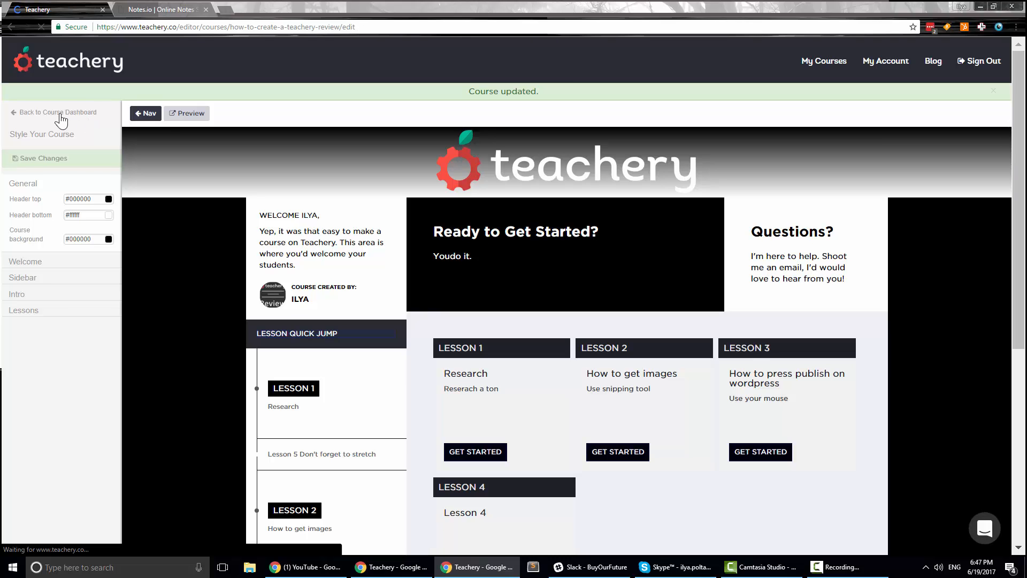
{"action": "scroll", "coordinate": [59, 395], "scroll_direction": "down", "scroll_amount": 3}
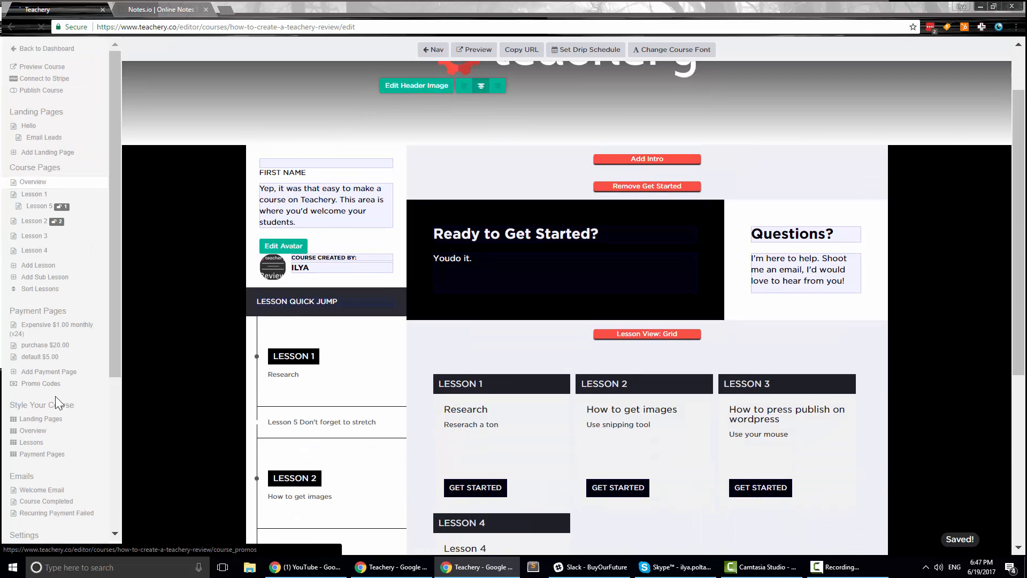
{"action": "left_click", "coordinate": [47, 446]}
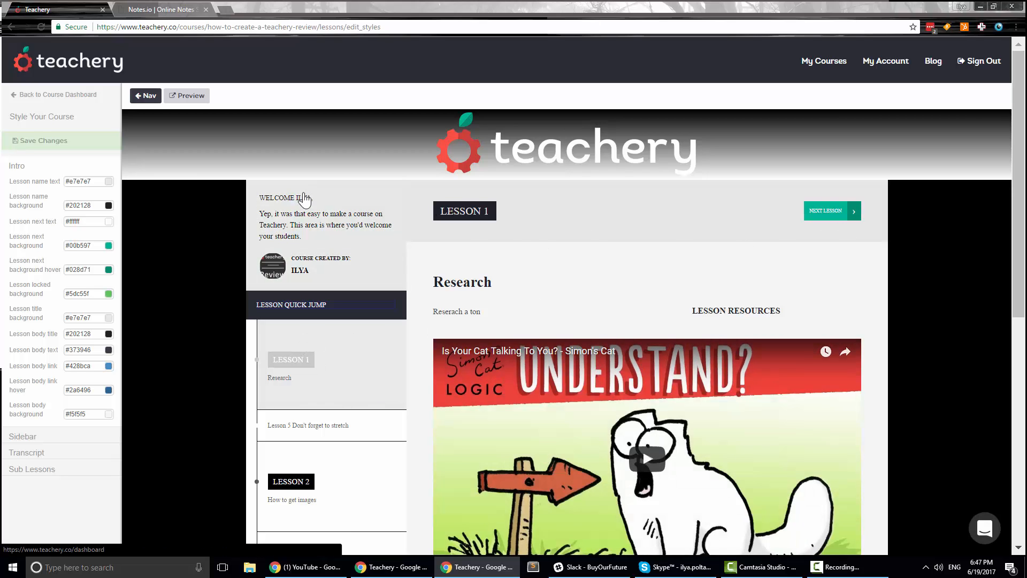
{"action": "scroll", "coordinate": [298, 314], "scroll_direction": "down", "scroll_amount": 4}
{"action": "scroll", "coordinate": [569, 184], "scroll_direction": "down", "scroll_amount": 4}
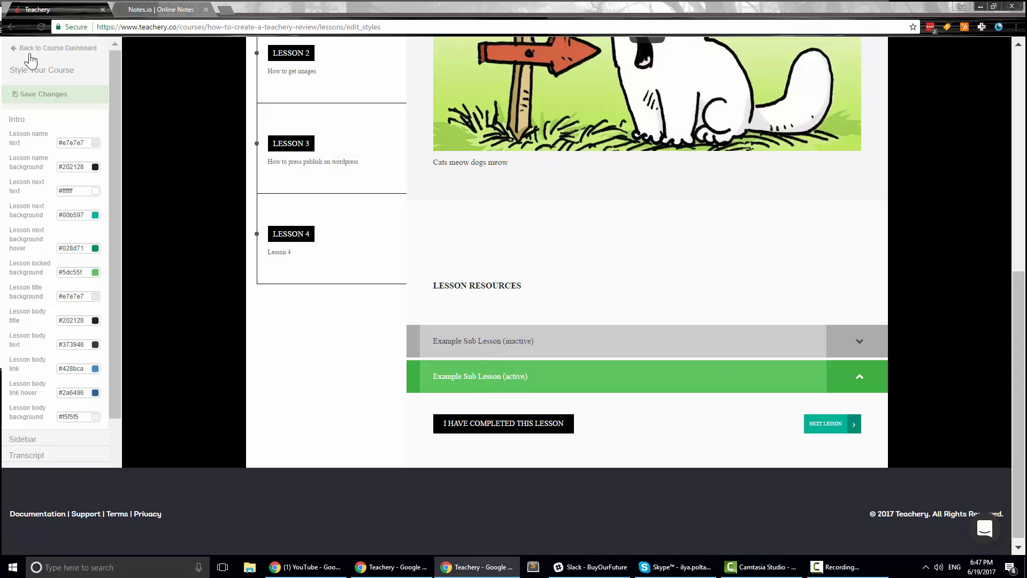
{"action": "scroll", "coordinate": [52, 340], "scroll_direction": "down", "scroll_amount": 2}
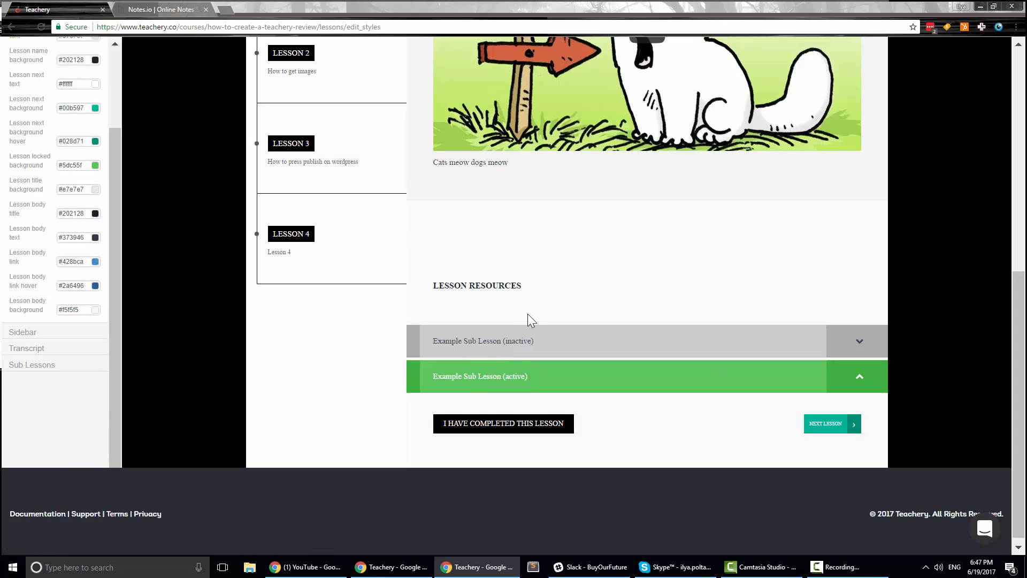
{"action": "scroll", "coordinate": [528, 320], "scroll_direction": "up", "scroll_amount": 2}
{"action": "scroll", "coordinate": [32, 80], "scroll_direction": "up", "scroll_amount": 2}
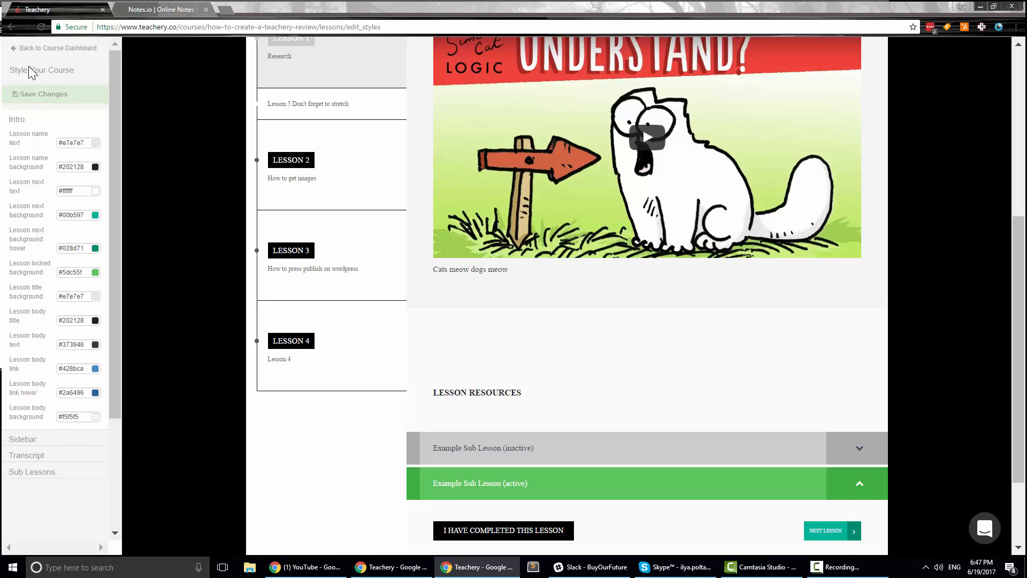
{"action": "scroll", "coordinate": [29, 66], "scroll_direction": "up", "scroll_amount": 2}
Open the style editor for payment pages and set the payment page background and countdown background to #000000
{"action": "left_click", "coordinate": [31, 48]}
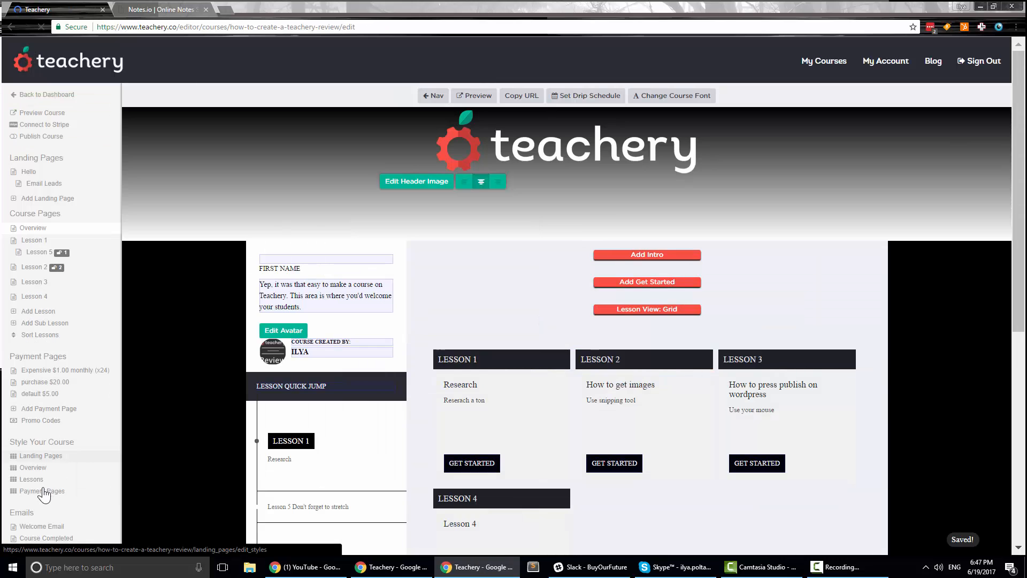
{"action": "left_click", "coordinate": [43, 493]}
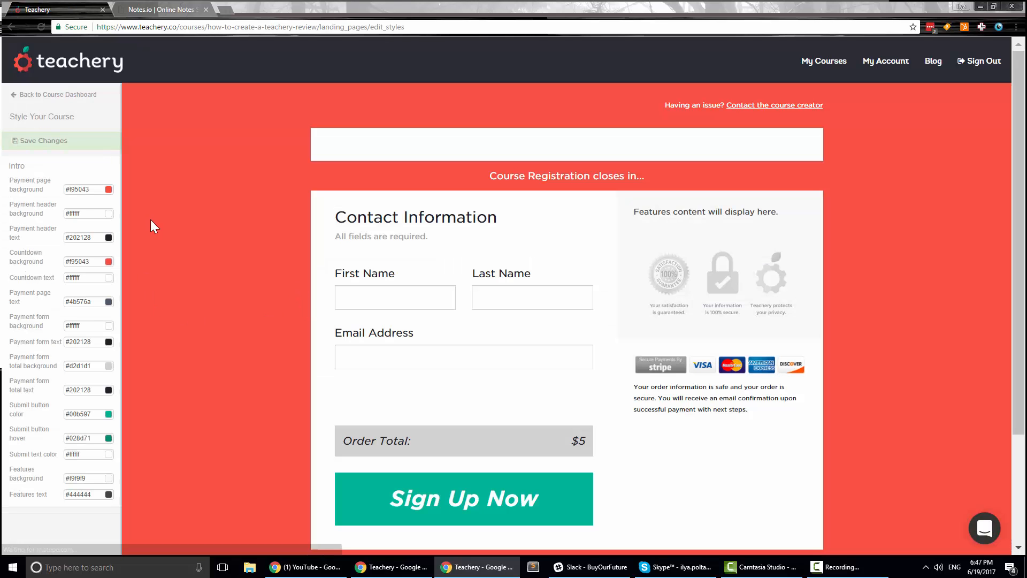
{"action": "left_click", "coordinate": [87, 189]}
{"action": "left_click", "coordinate": [21, 183]}
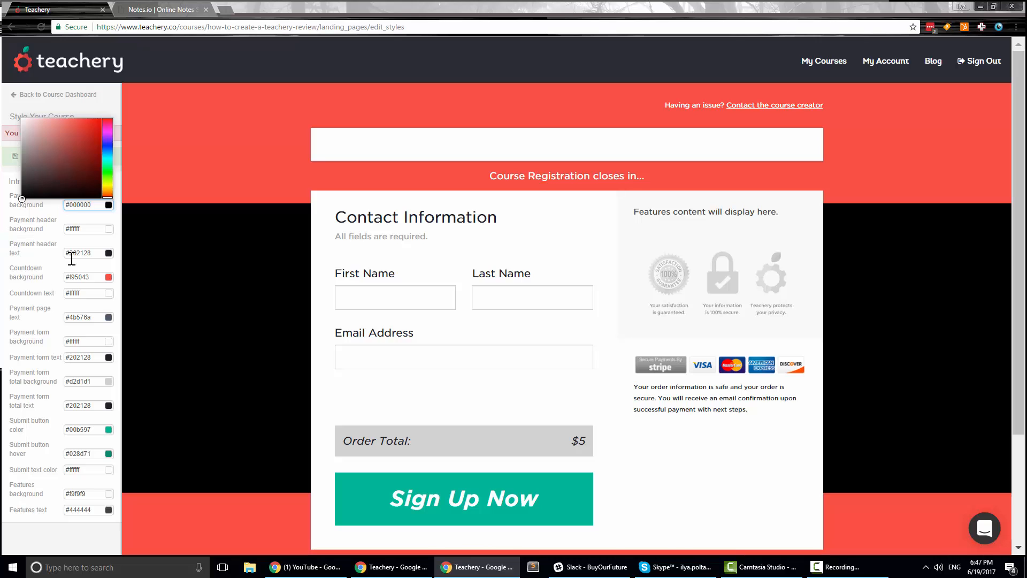
{"action": "left_click", "coordinate": [87, 276]}
{"action": "left_click", "coordinate": [29, 271]}
{"action": "left_click", "coordinate": [248, 275]}
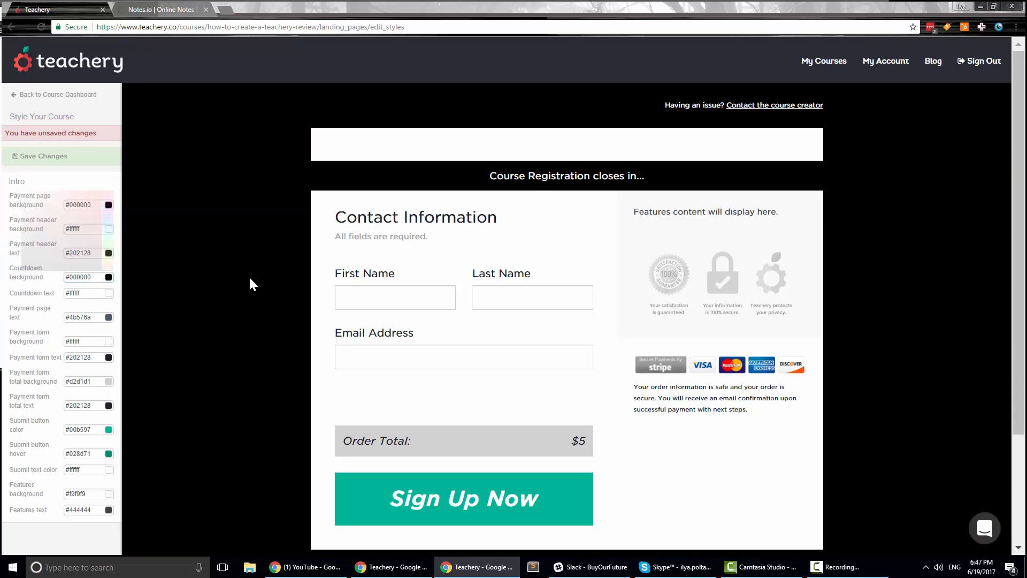
Set the payment page's submit button color to #ff0000
{"action": "scroll", "coordinate": [448, 303], "scroll_direction": "down", "scroll_amount": 3}
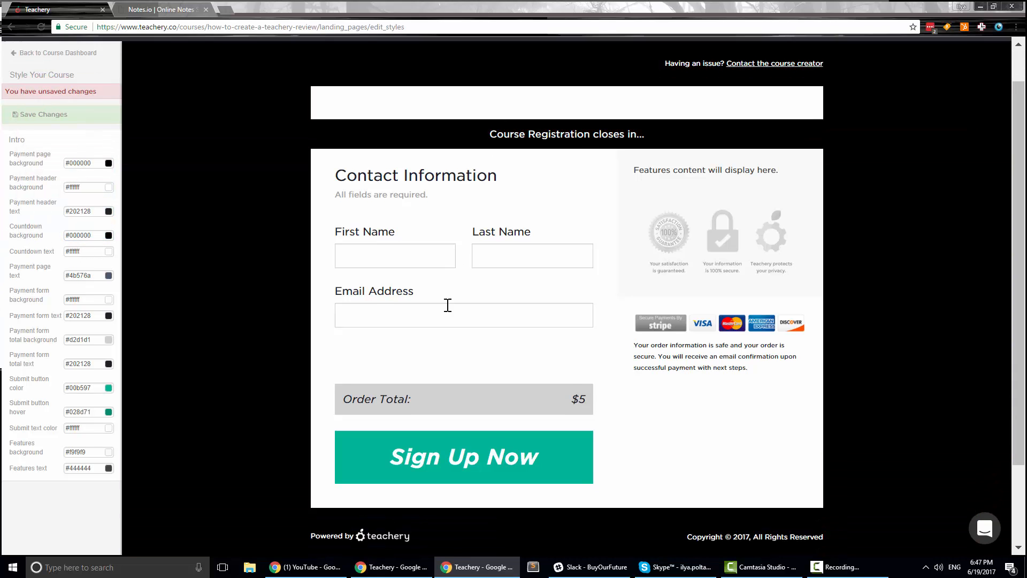
{"action": "scroll", "coordinate": [343, 300], "scroll_direction": "up", "scroll_amount": 3}
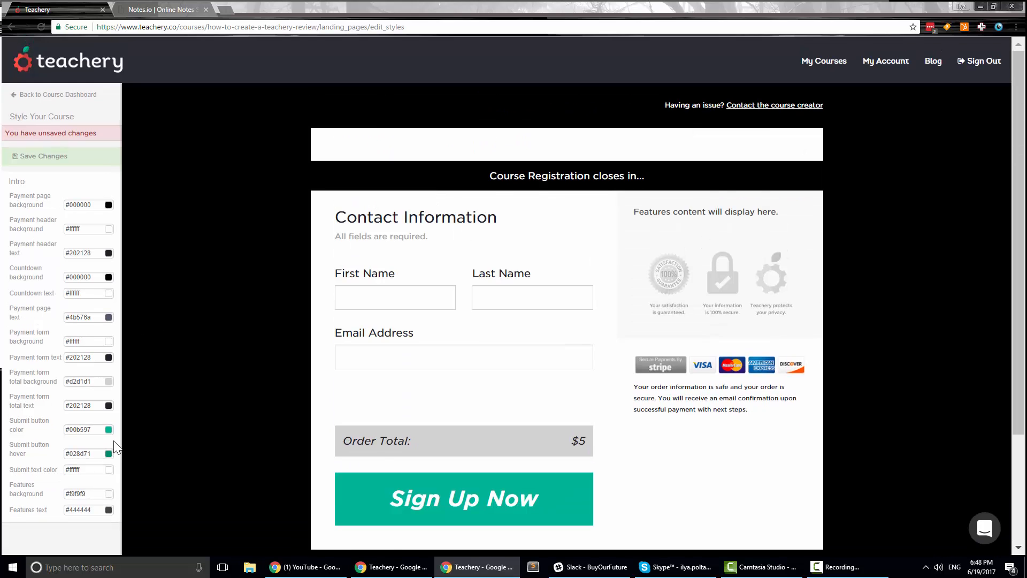
{"action": "left_click", "coordinate": [99, 433]}
{"action": "mouse_move", "coordinate": [107, 376]}
{"action": "left_mouse_down"}
{"action": "mouse_move", "coordinate": [107, 343]}
{"action": "mouse_move", "coordinate": [145, 291]}
{"action": "left_mouse_up"}
{"action": "left_click", "coordinate": [246, 353]}
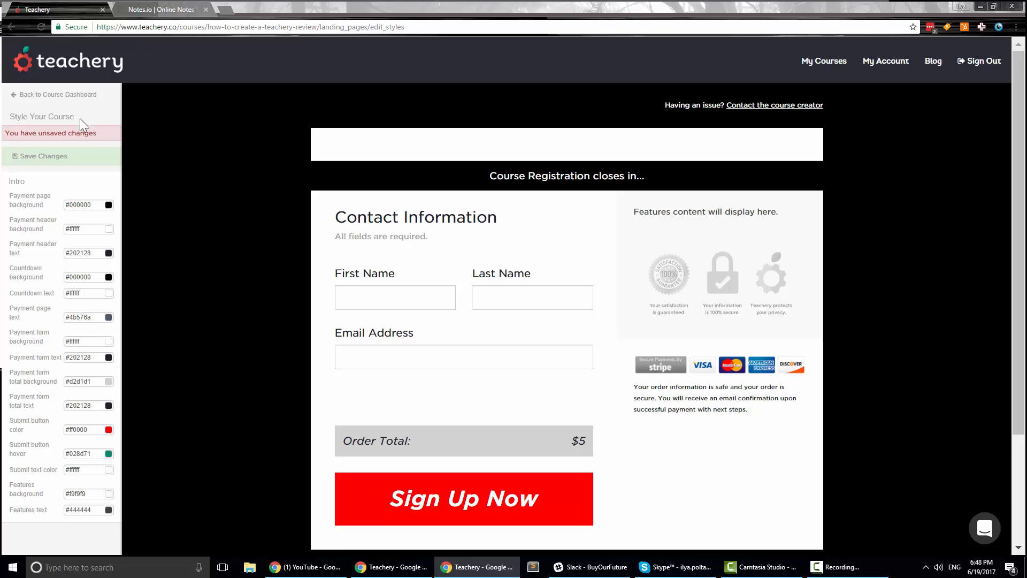
Leave the payment page styling without saving and open the course's Welcome Email for editing
{"action": "left_click", "coordinate": [19, 95]}
{"action": "left_click", "coordinate": [543, 94]}
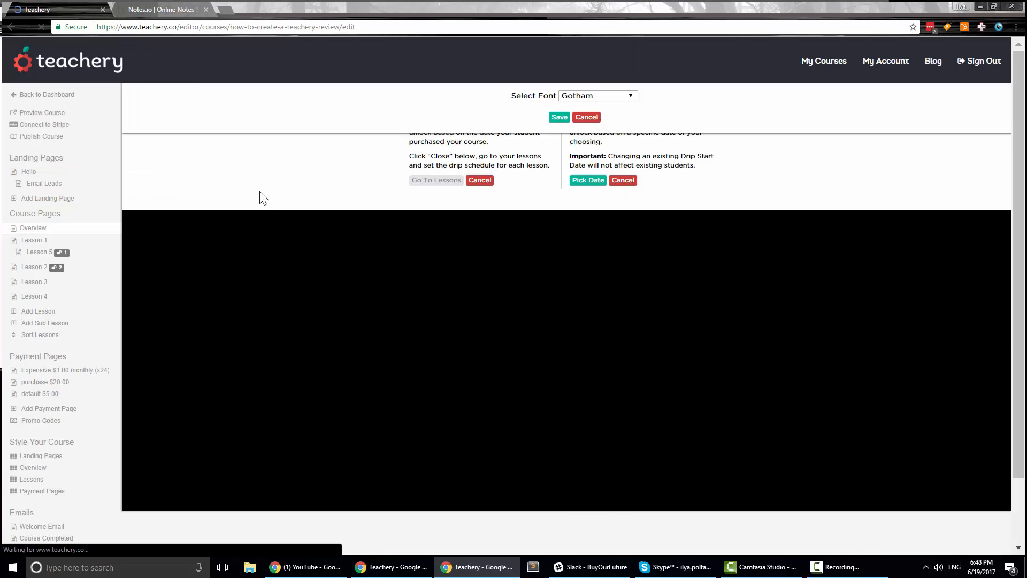
{"action": "scroll", "coordinate": [72, 332], "scroll_direction": "down", "scroll_amount": 3}
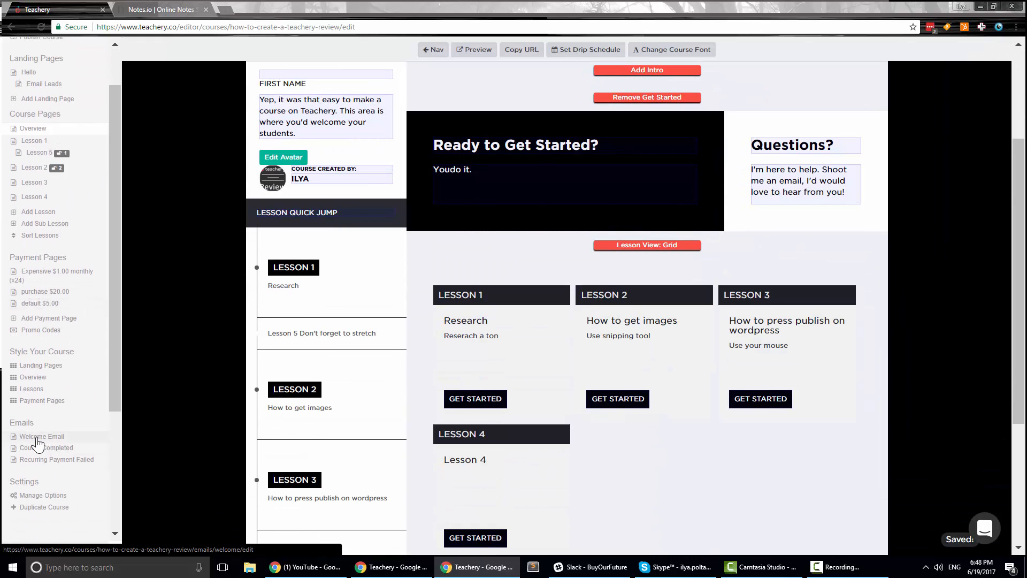
{"action": "left_click", "coordinate": [36, 438]}
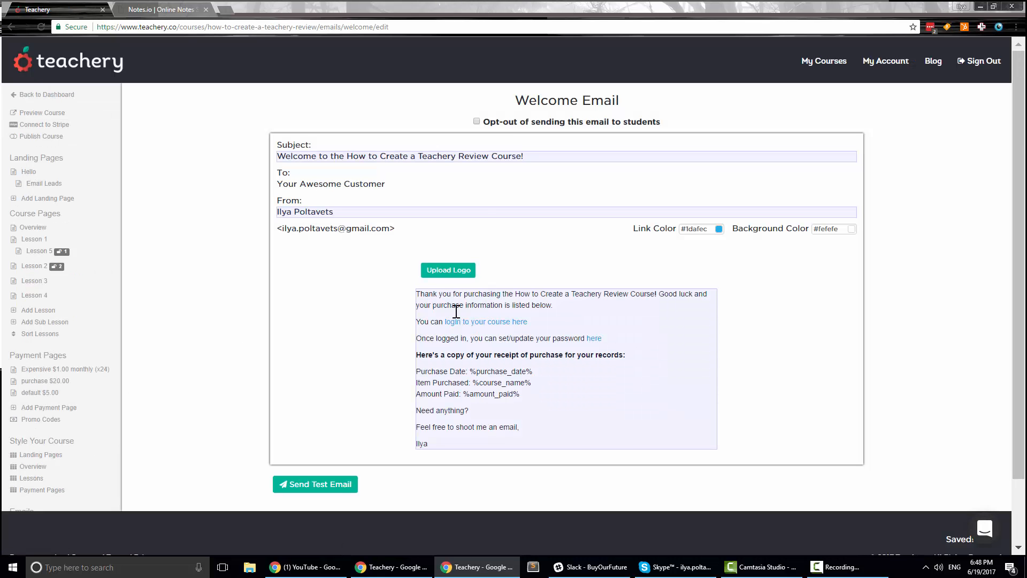
Review the welcome email's subject and body text, including the purchase date, course name and amount paid placeholders
{"action": "left_click_drag", "start_coordinate": [534, 155], "coordinate": [369, 144]}
{"action": "left_click", "coordinate": [474, 394]}
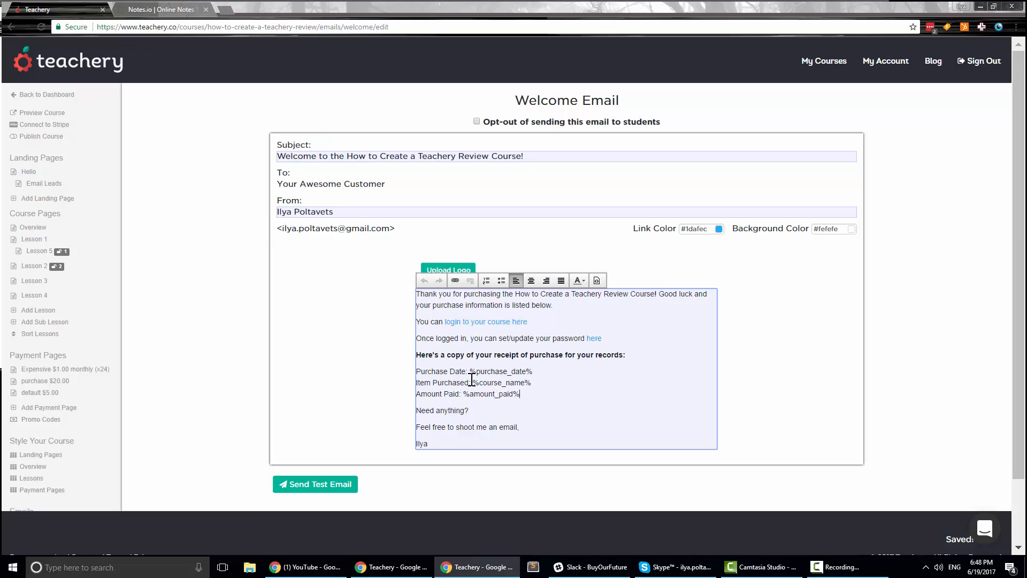
{"action": "triple_click", "coordinate": [472, 378]}
{"action": "left_click", "coordinate": [815, 302]}
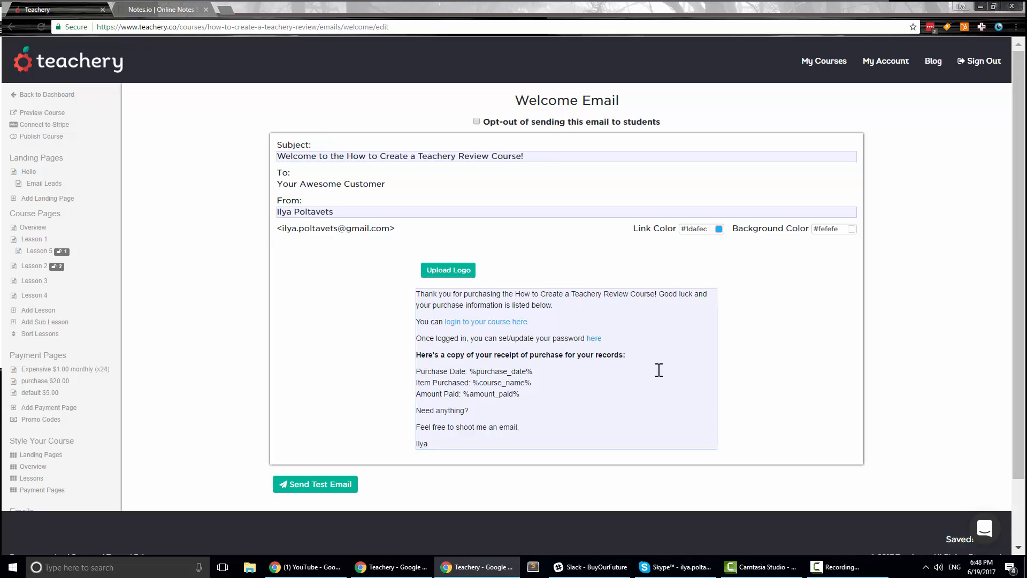
{"action": "left_click_drag", "start_coordinate": [522, 395], "coordinate": [411, 377]}
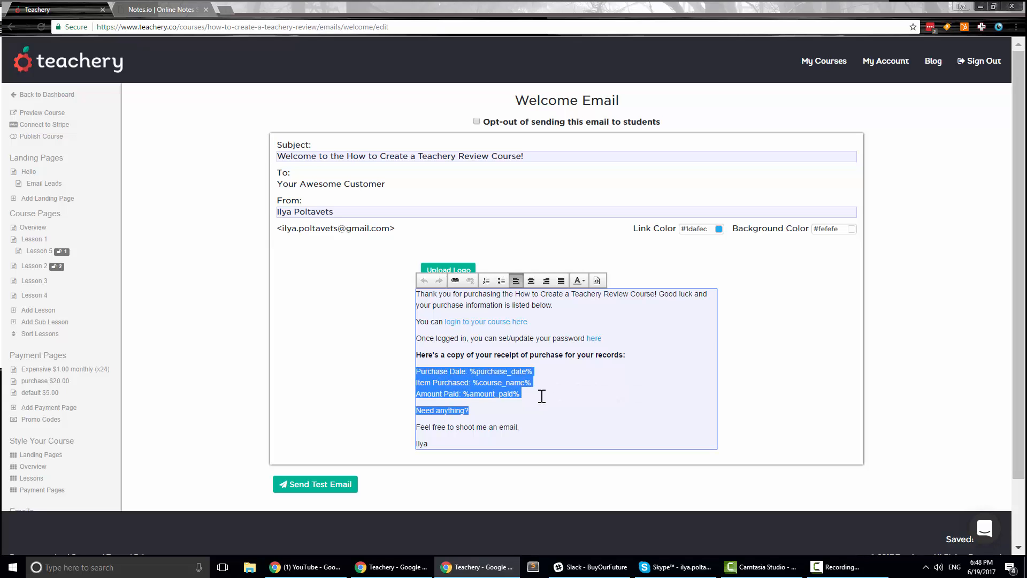
{"action": "left_click", "coordinate": [532, 395]}
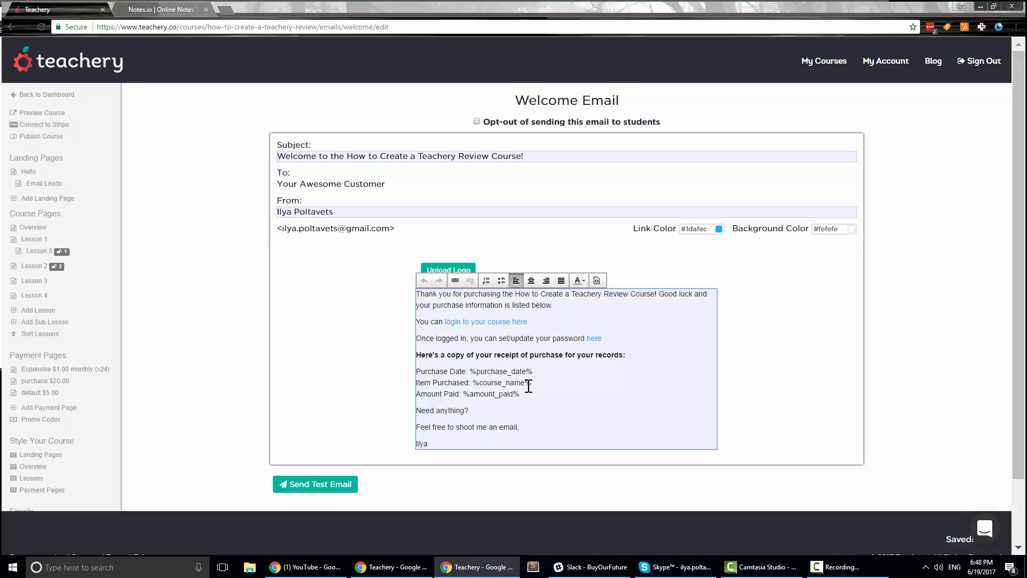
{"action": "left_click", "coordinate": [389, 295]}
{"action": "left_click_drag", "start_coordinate": [521, 446], "coordinate": [422, 404]}
{"action": "left_click_drag", "start_coordinate": [565, 338], "coordinate": [413, 301]}
{"action": "left_click_drag", "start_coordinate": [560, 411], "coordinate": [417, 310]}
{"action": "left_click", "coordinate": [391, 304]}
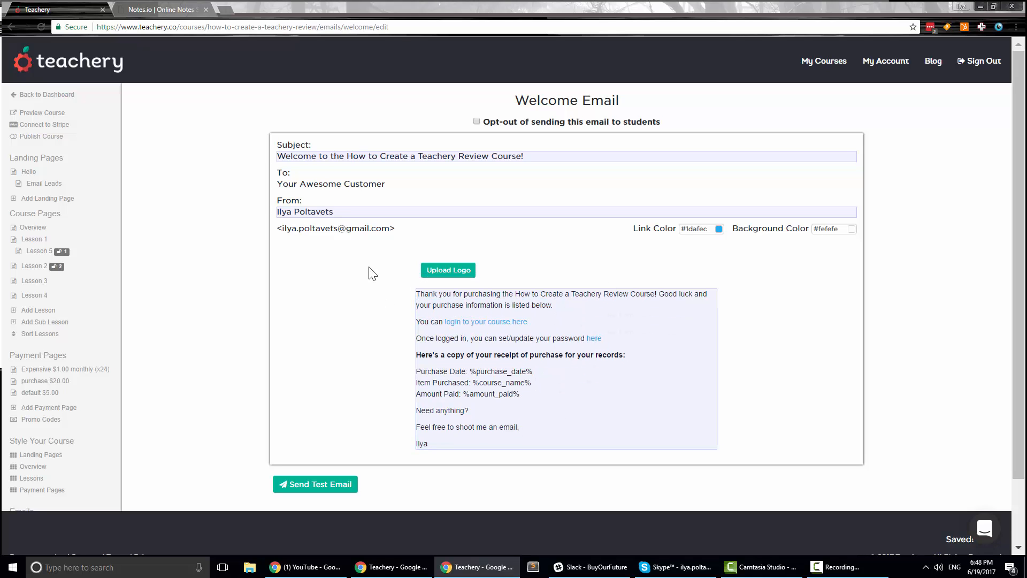
Check the sender's email address on the Welcome Email, and open the Course Completed email for editing
{"action": "mouse_move", "coordinate": [286, 234]}
{"action": "left_mouse_down"}
{"action": "mouse_move", "coordinate": [390, 230]}
{"action": "mouse_move", "coordinate": [284, 230]}
{"action": "left_mouse_up"}
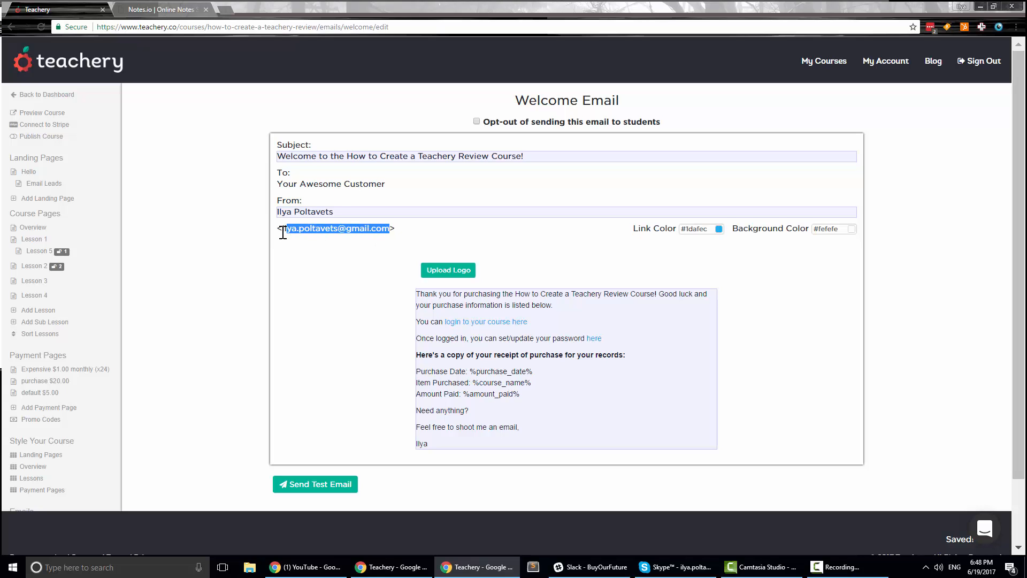
{"action": "left_click", "coordinate": [314, 263]}
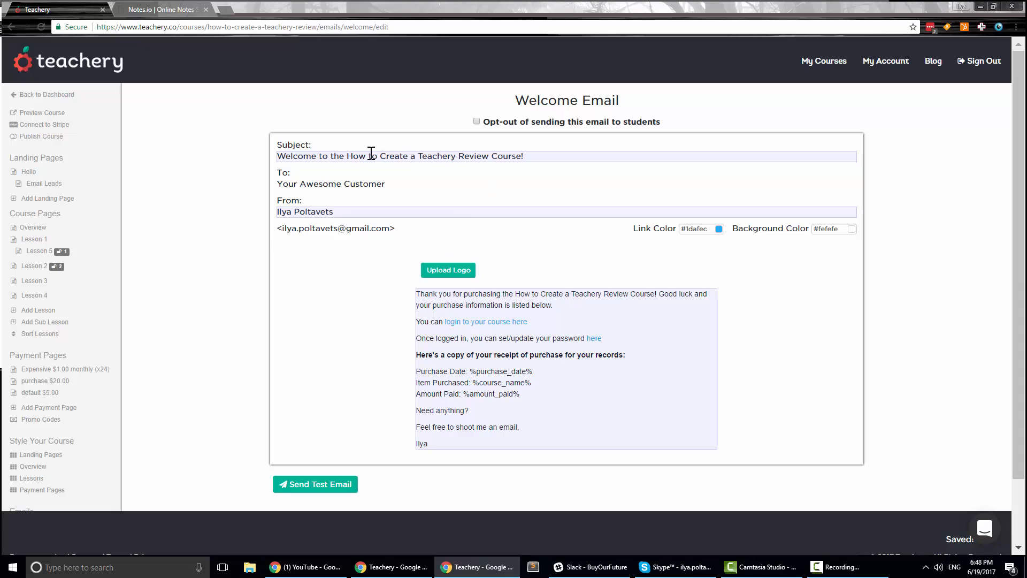
{"action": "scroll", "coordinate": [343, 209], "scroll_direction": "down", "scroll_amount": 1}
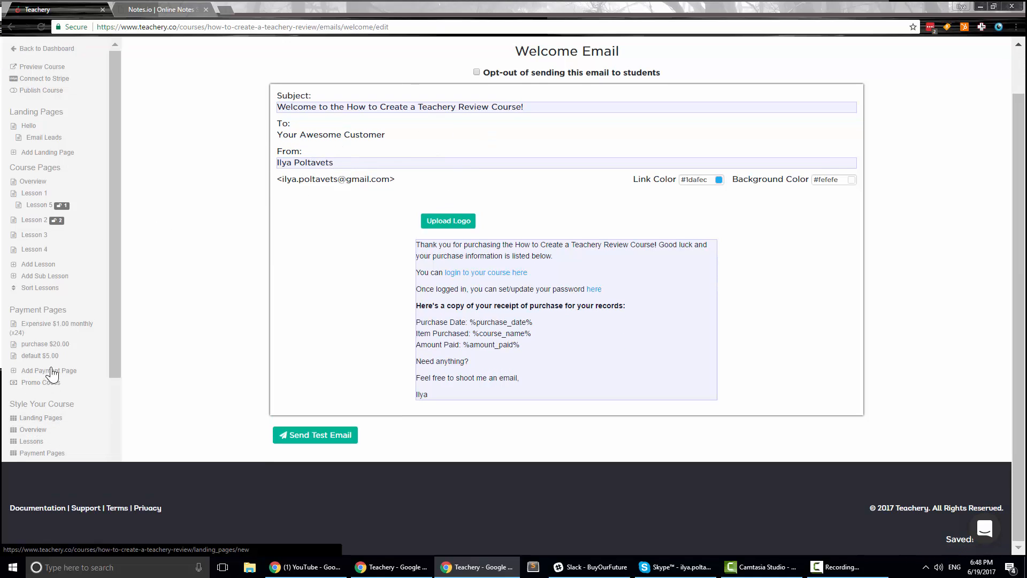
{"action": "scroll", "coordinate": [60, 350], "scroll_direction": "down", "scroll_amount": 1}
{"action": "scroll", "coordinate": [60, 350], "scroll_direction": "down", "scroll_amount": 1}
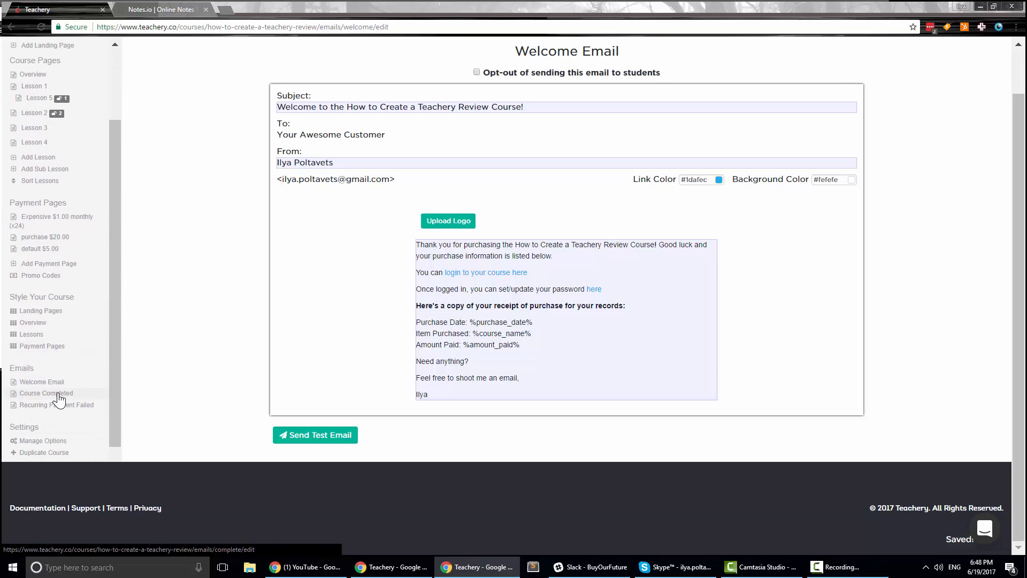
{"action": "left_click", "coordinate": [54, 395]}
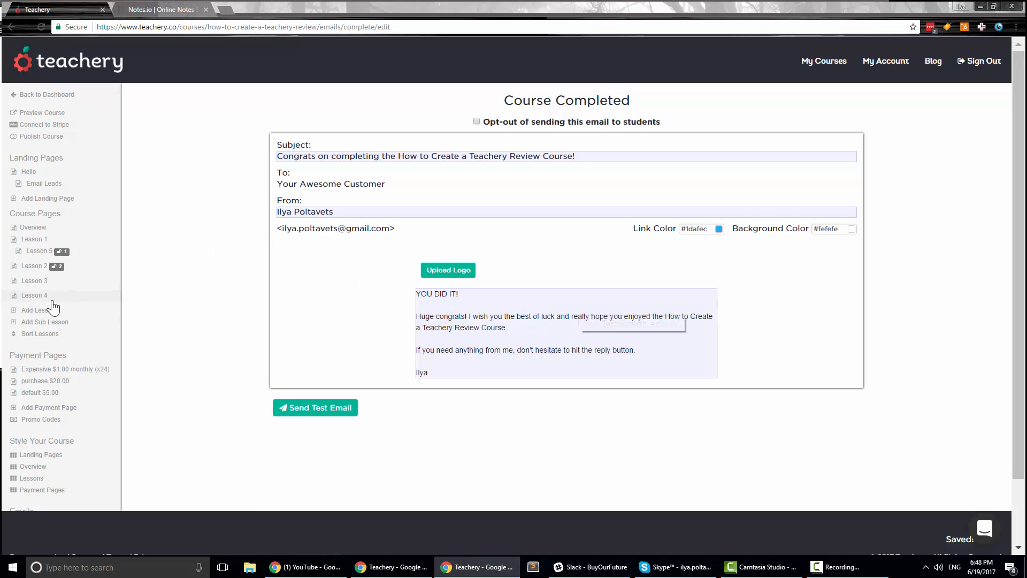
Open the Recurring Payment Failed email and review its subject and billing update text
{"action": "scroll", "coordinate": [53, 309], "scroll_direction": "down", "scroll_amount": 3}
{"action": "scroll", "coordinate": [48, 375], "scroll_direction": "down", "scroll_amount": 1}
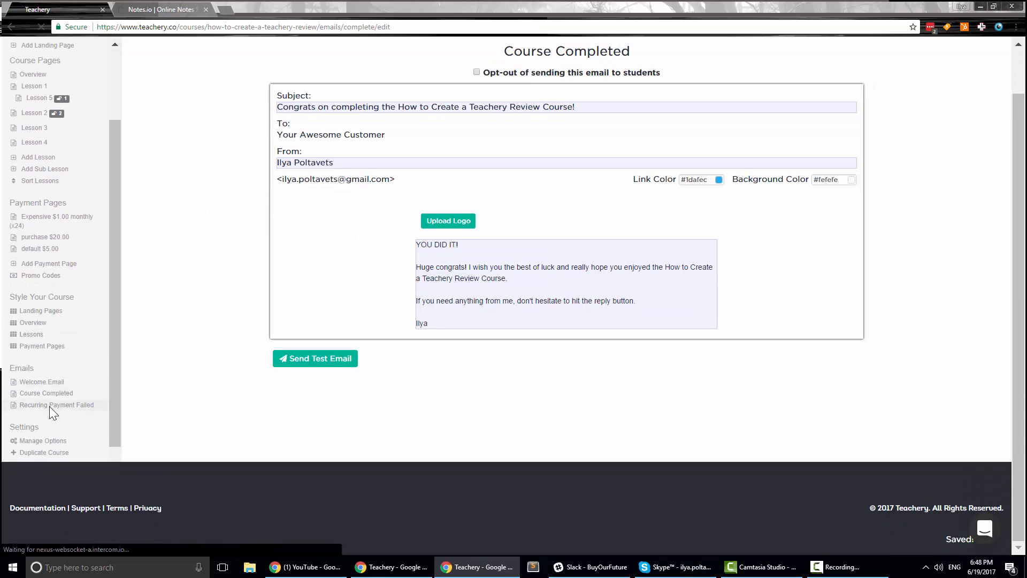
{"action": "left_click", "coordinate": [49, 406]}
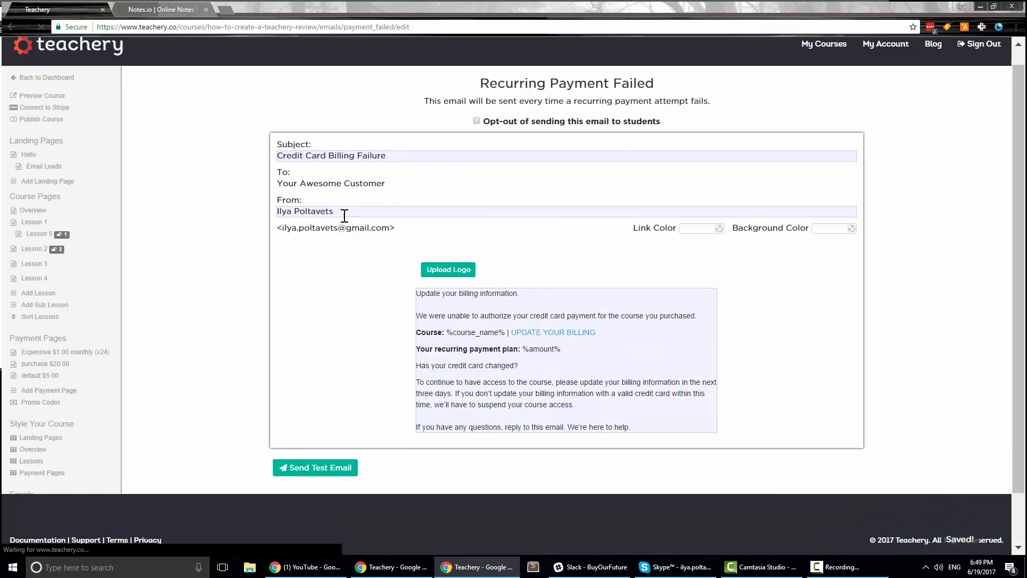
{"action": "scroll", "coordinate": [332, 298], "scroll_direction": "down", "scroll_amount": 1}
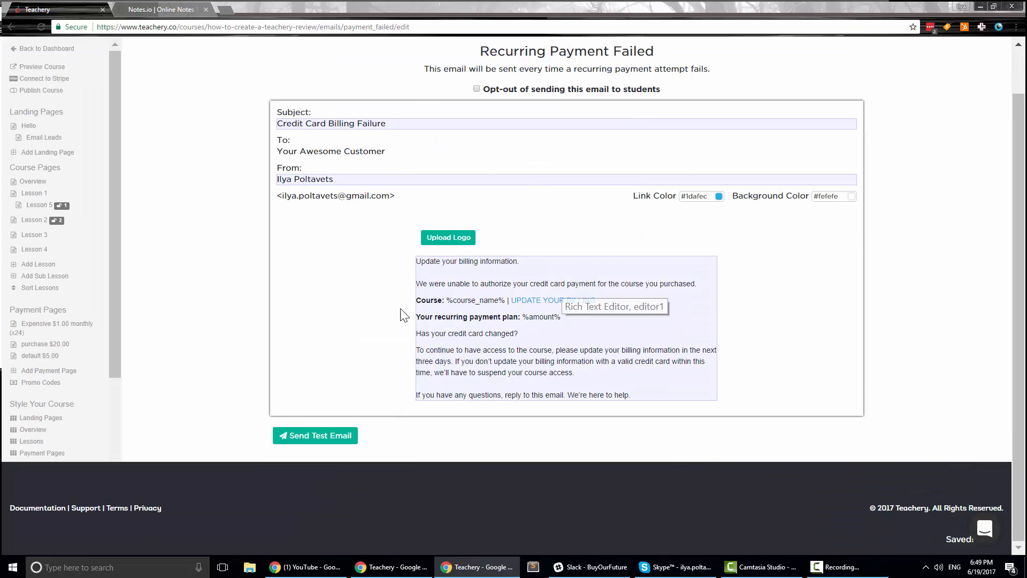
Open the course's Manage Options page and inspect the course template setting without changing it
{"action": "scroll", "coordinate": [46, 338], "scroll_direction": "down", "scroll_amount": 3}
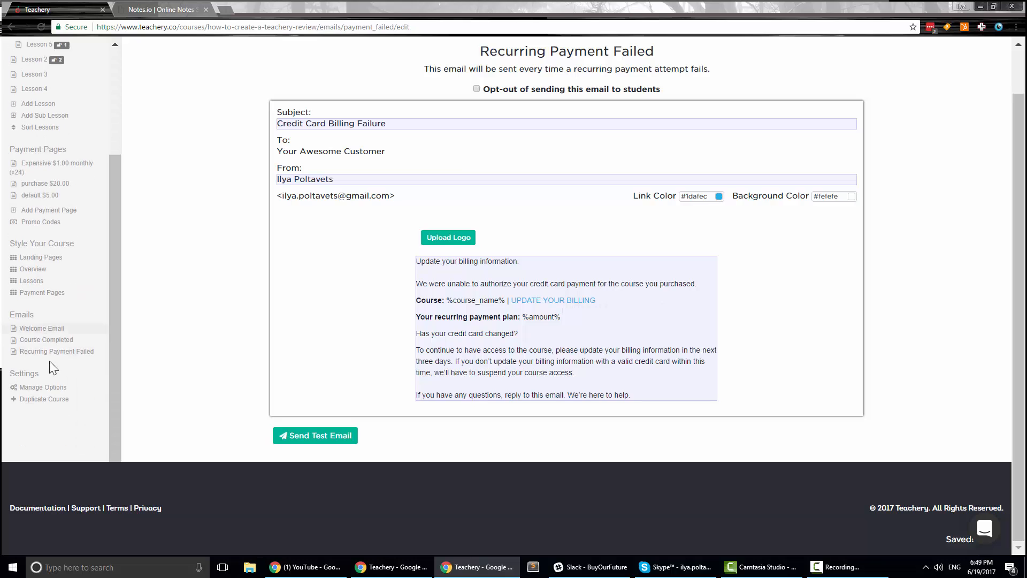
{"action": "left_click", "coordinate": [44, 387]}
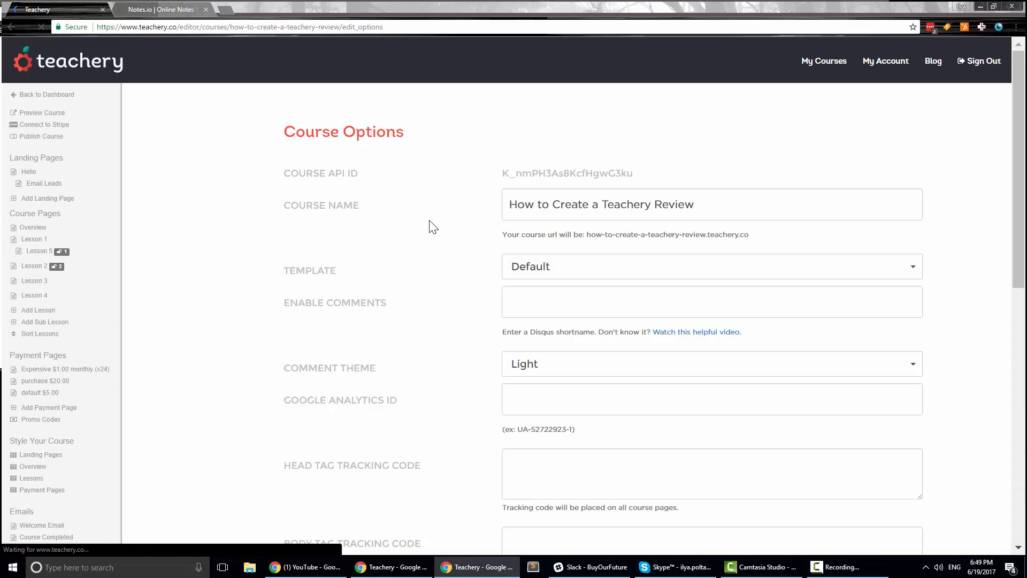
{"action": "scroll", "coordinate": [431, 224], "scroll_direction": "down", "scroll_amount": 1}
{"action": "left_click", "coordinate": [537, 216]}
{"action": "left_click", "coordinate": [539, 214]}
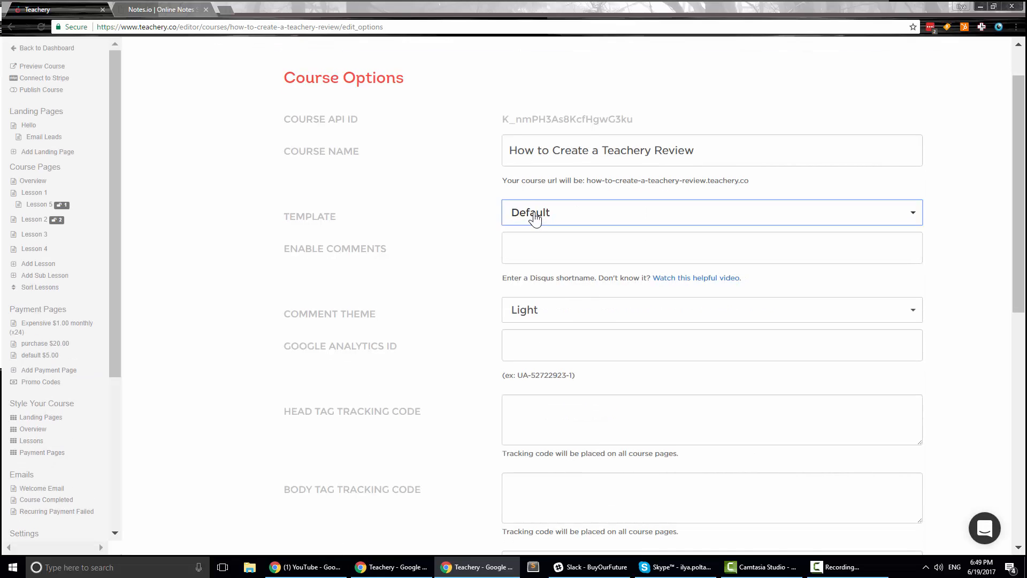
Examine the comment theme setting together with the Google Analytics ID and tracking code fields
{"action": "scroll", "coordinate": [454, 184], "scroll_direction": "down", "scroll_amount": 3}
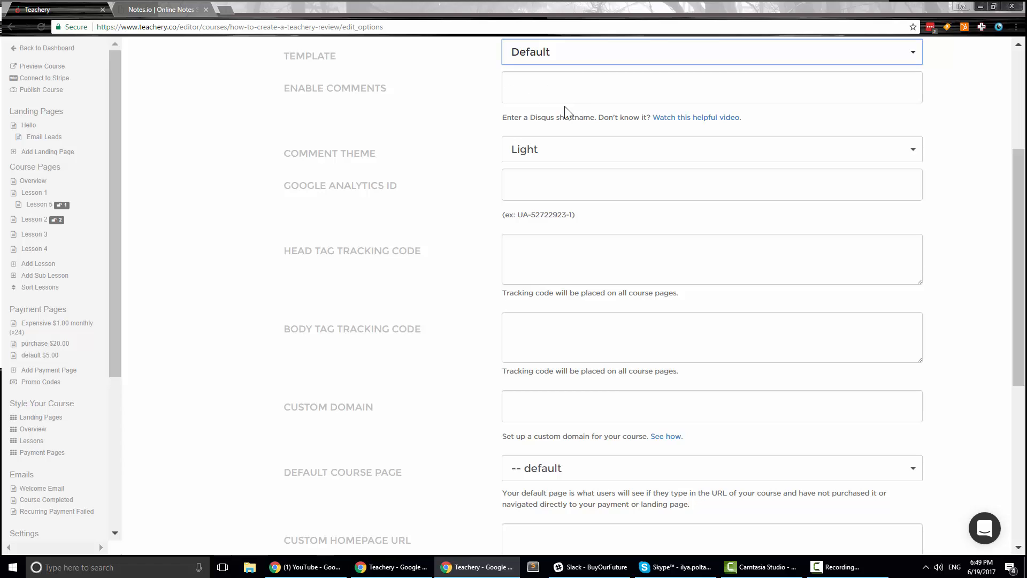
{"action": "scroll", "coordinate": [564, 110], "scroll_direction": "down", "scroll_amount": 1}
{"action": "left_click", "coordinate": [546, 99]}
{"action": "left_click", "coordinate": [548, 100]}
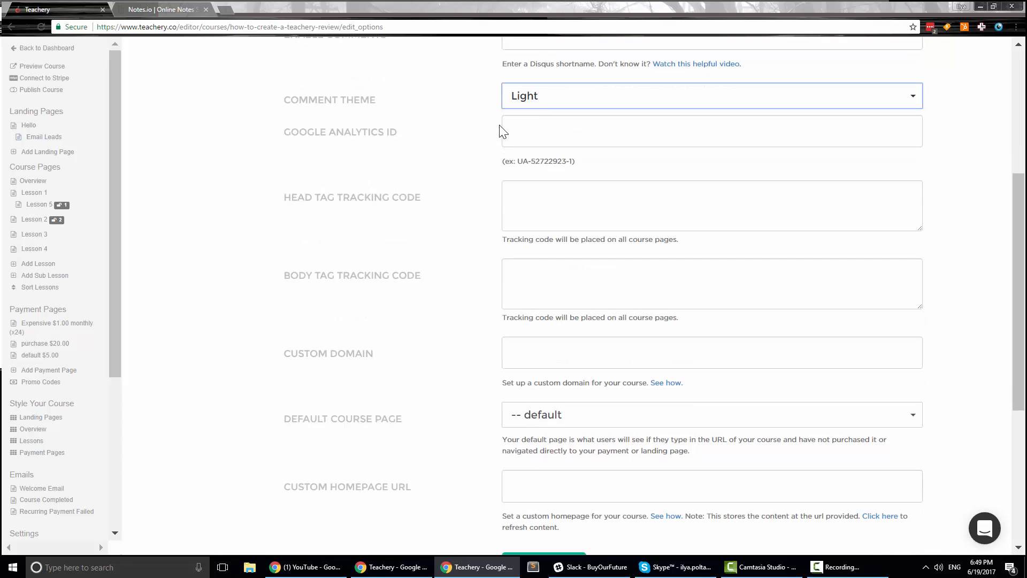
{"action": "key", "text": "Tab"}
{"action": "scroll", "coordinate": [458, 142], "scroll_direction": "down", "scroll_amount": 1}
{"action": "scroll", "coordinate": [459, 142], "scroll_direction": "down", "scroll_amount": 3}
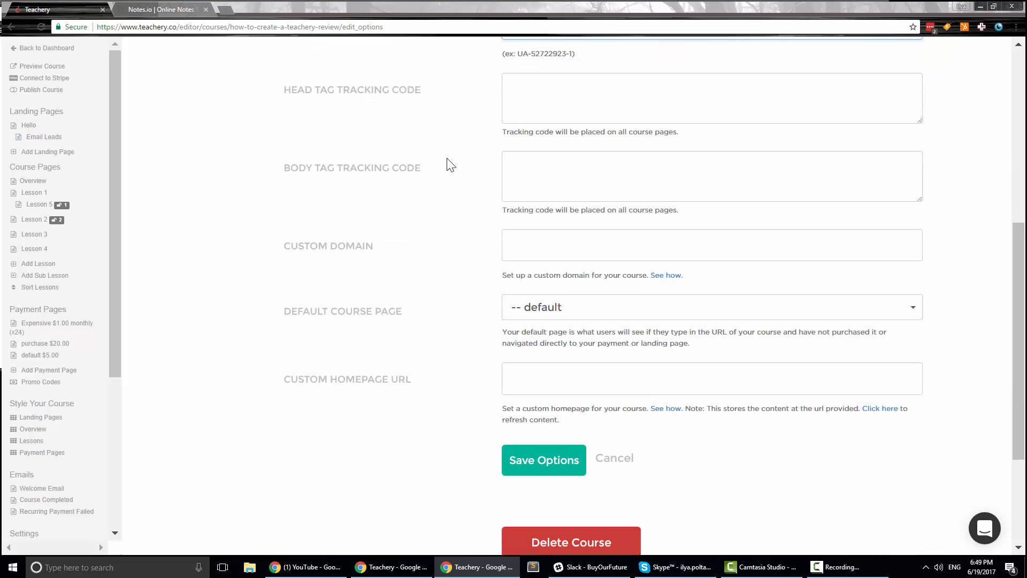
Examine the custom domain field and the payment and landing pages available as default course page, keeping the current choice
{"action": "left_click", "coordinate": [567, 139]}
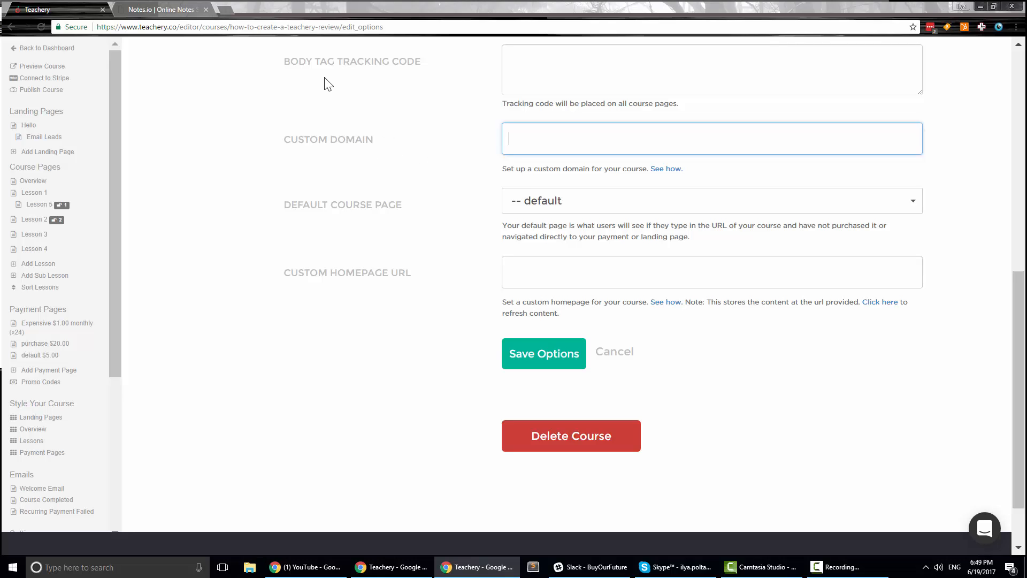
{"action": "left_click", "coordinate": [556, 202]}
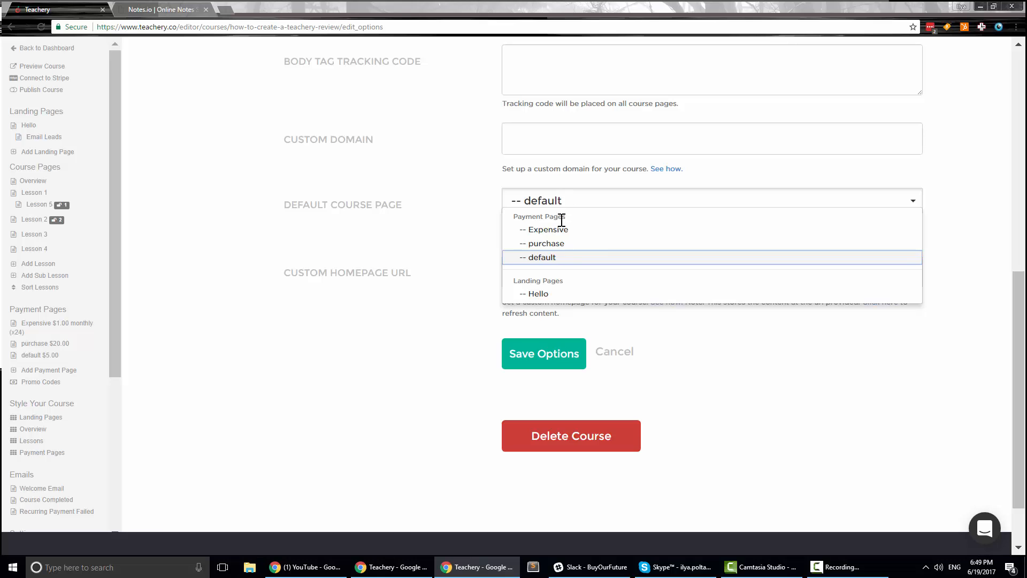
{"action": "scroll", "coordinate": [558, 300], "scroll_direction": "down", "scroll_amount": 1}
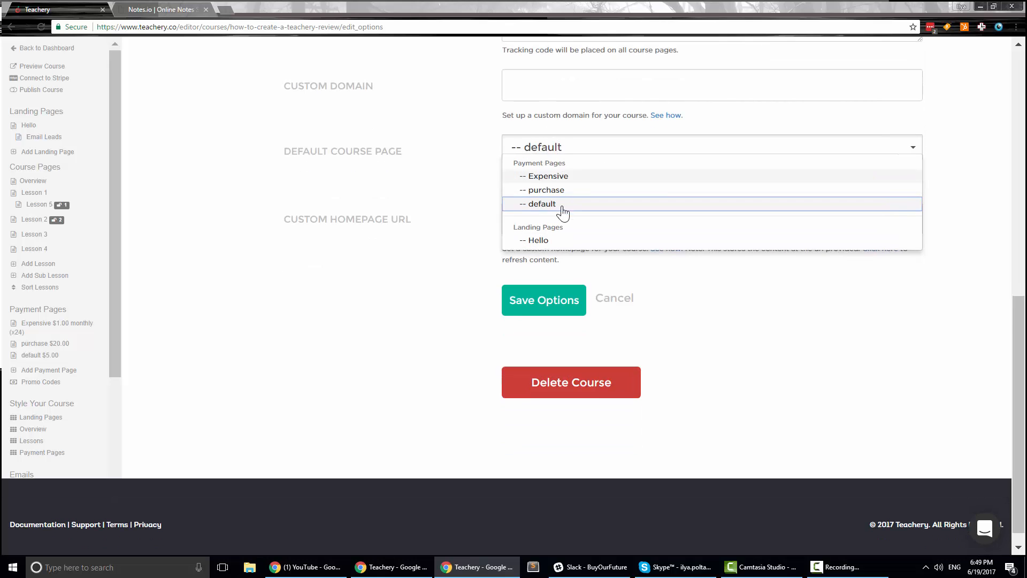
{"action": "left_click", "coordinate": [541, 146]}
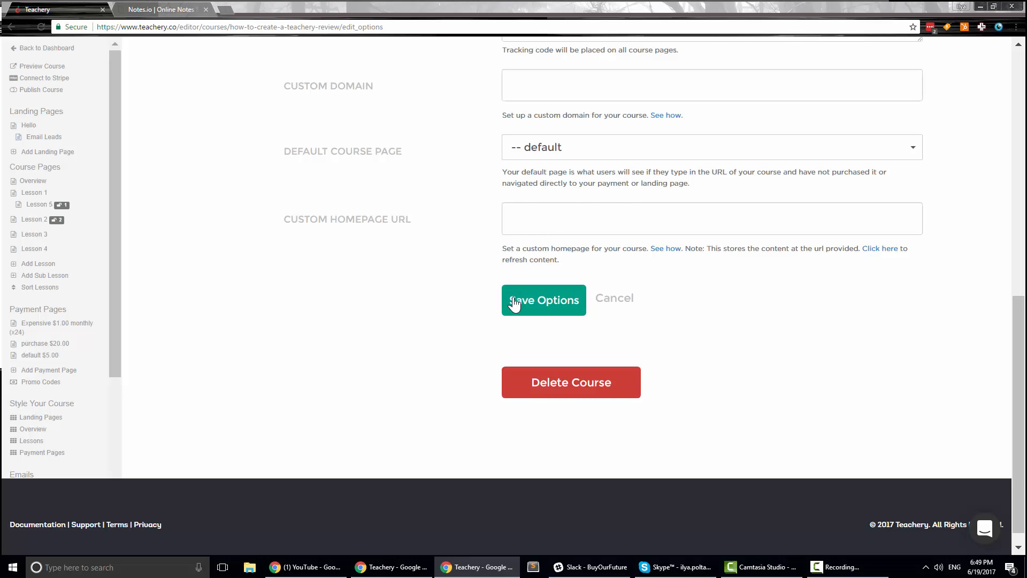
Look over the course options once more and return to the dashboard without saving
{"action": "scroll", "coordinate": [106, 290], "scroll_direction": "up", "scroll_amount": 6}
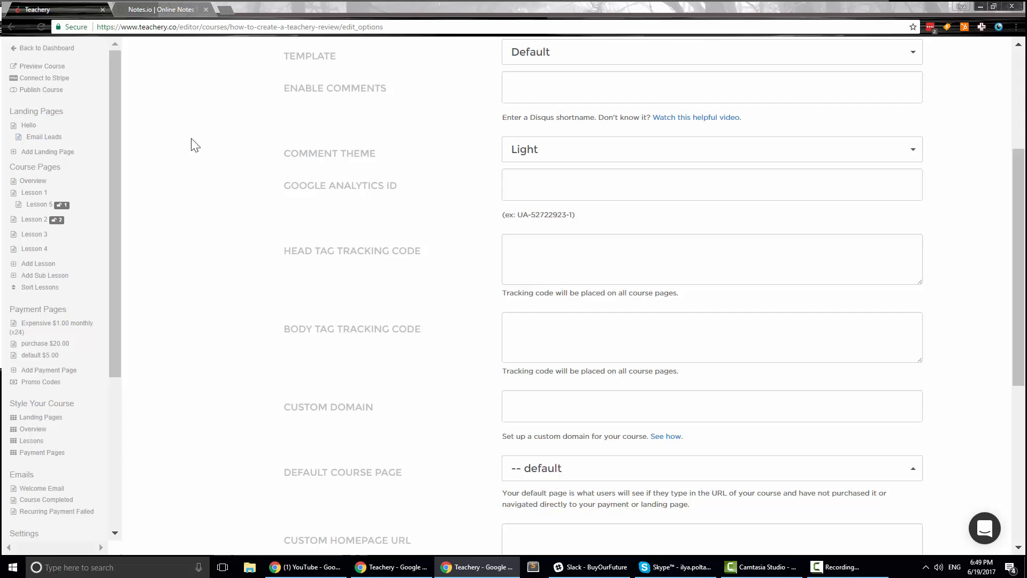
{"action": "scroll", "coordinate": [75, 184], "scroll_direction": "down", "scroll_amount": 8}
{"action": "scroll", "coordinate": [67, 161], "scroll_direction": "up", "scroll_amount": 10}
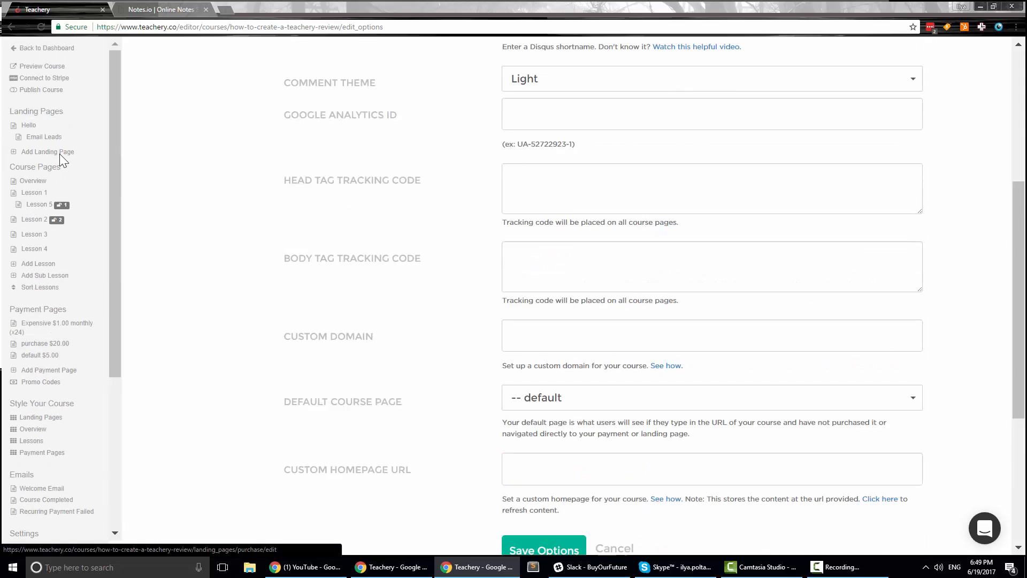
{"action": "left_click", "coordinate": [51, 49]}
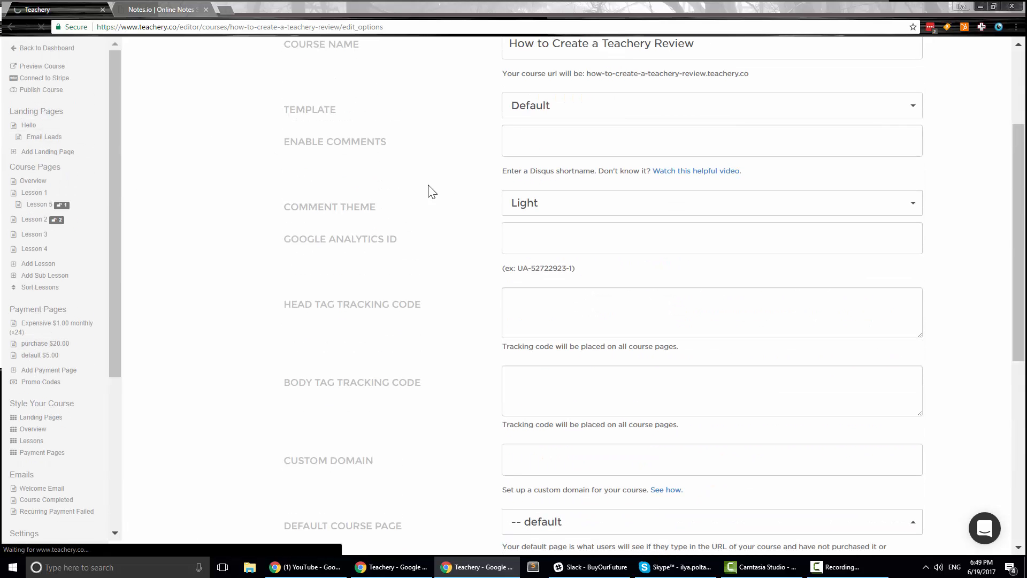